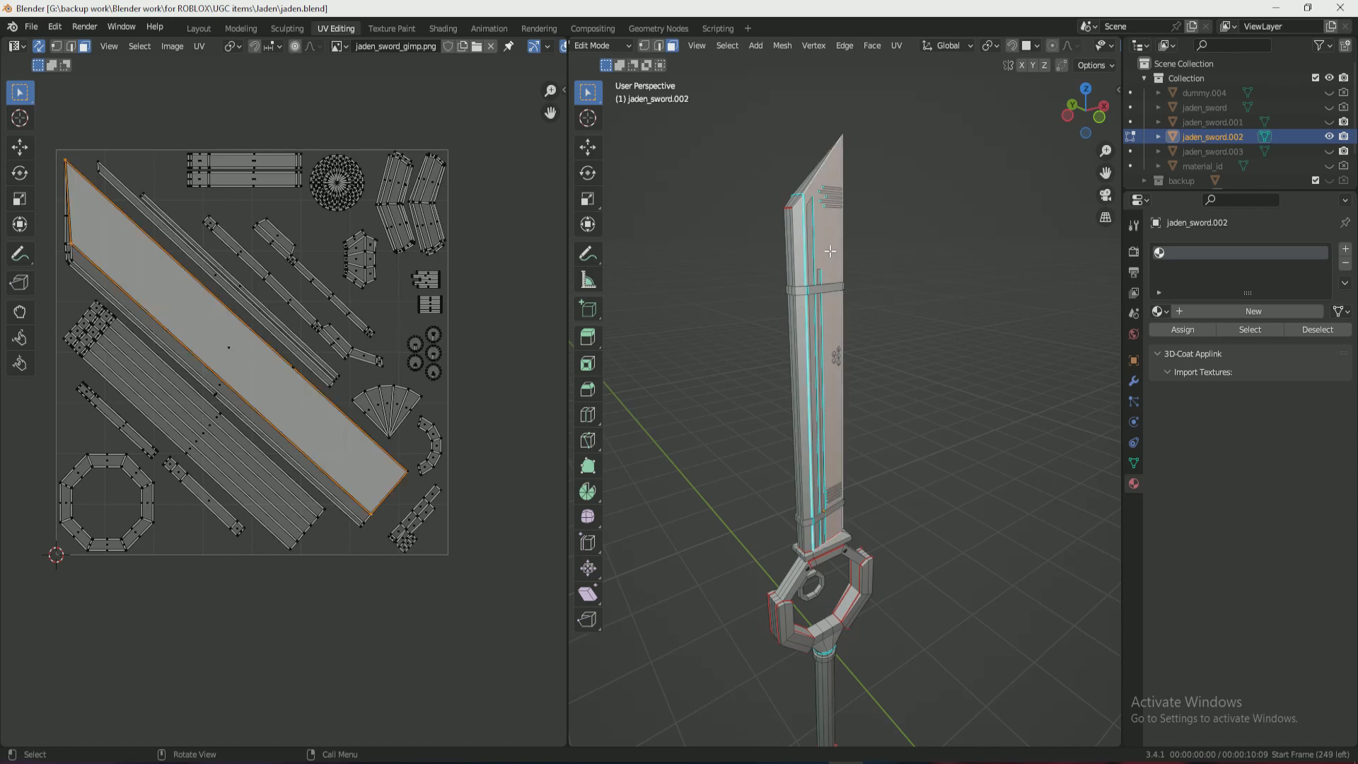
Inspect the sword mesh and check where its blade and handle faces lie in the UV layout.
{"action": "key", "text": "a"}
{"action": "scroll", "coordinate": [889, 352], "scroll_direction": "down", "scroll_amount": 1}
{"action": "left_click", "coordinate": [938, 423]}
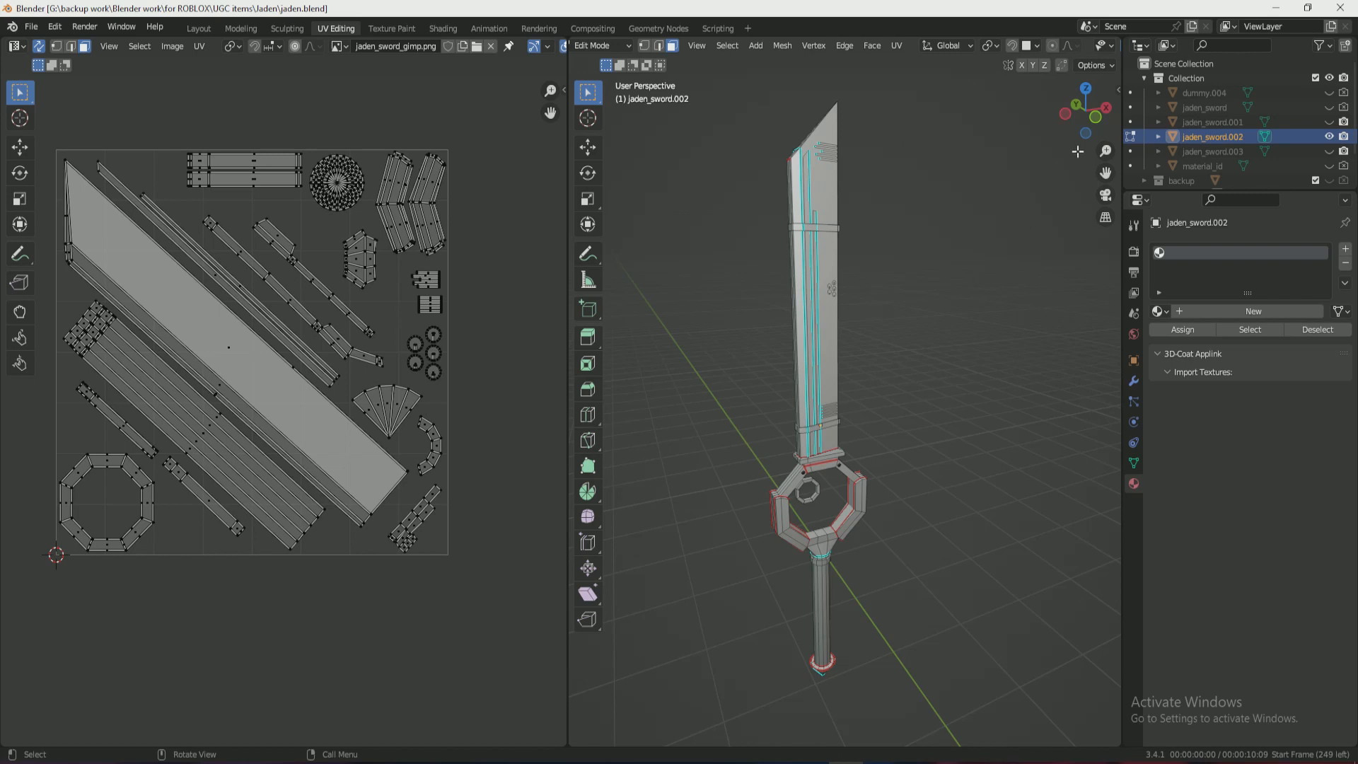
{"action": "left_click_drag", "start_coordinate": [1081, 117], "coordinate": [1081, 122]}
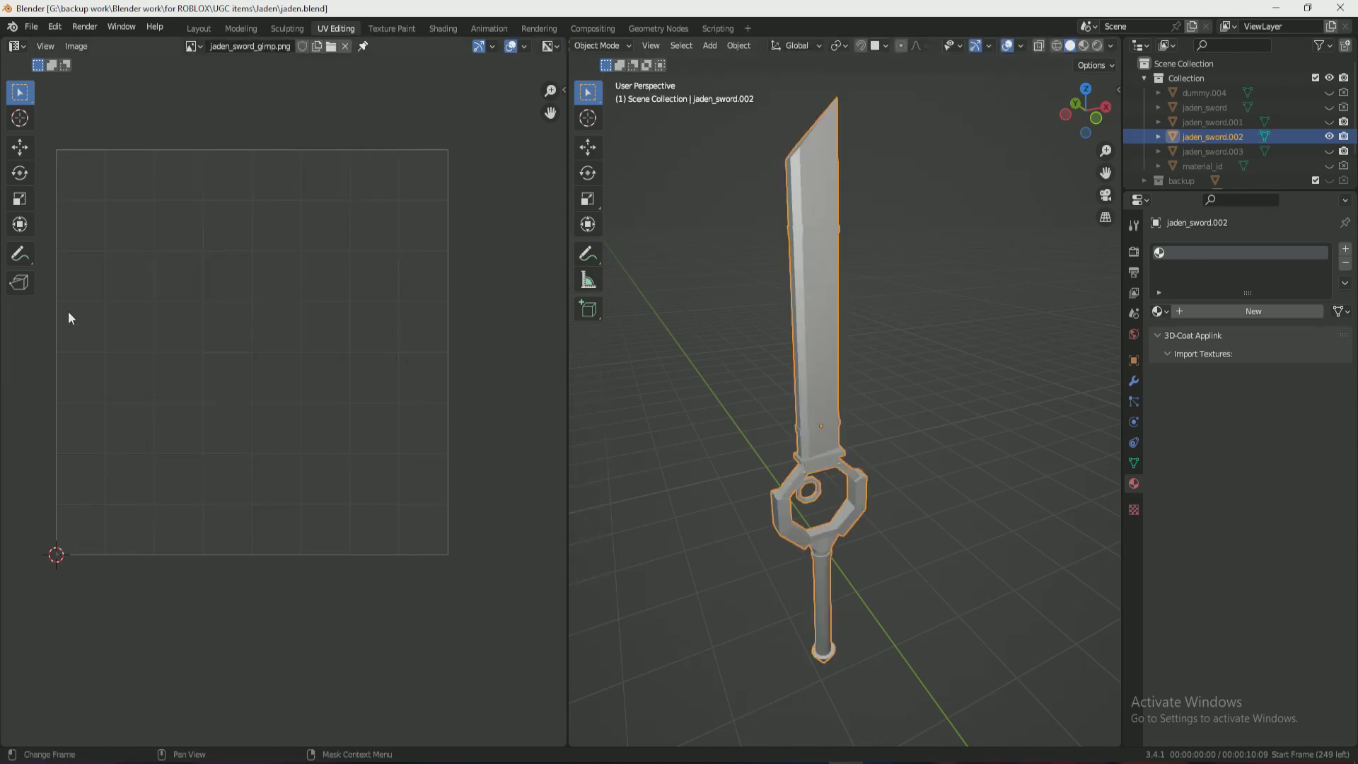
{"action": "key", "text": "a"}
{"action": "key", "text": "alt+a"}
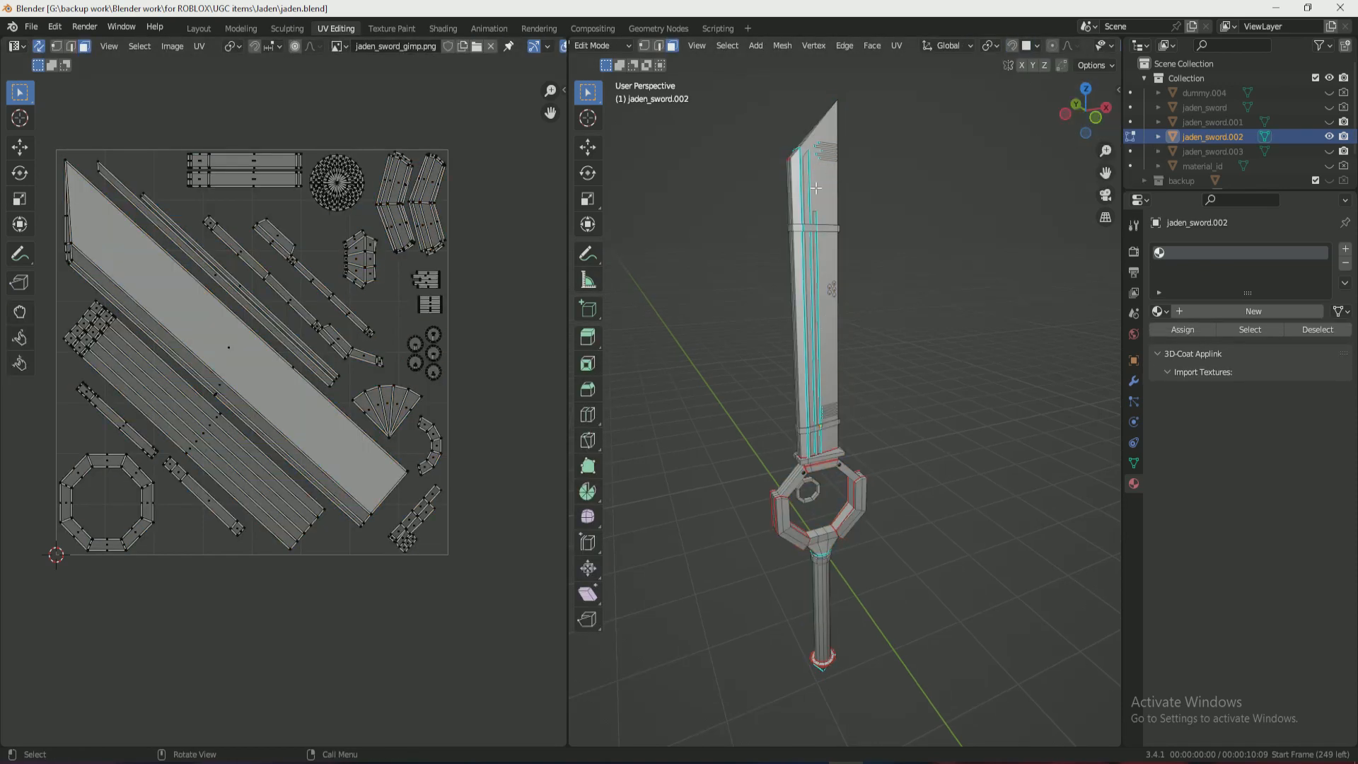
{"action": "mouse_move", "coordinate": [1081, 119]}
{"action": "left_mouse_down"}
{"action": "mouse_move", "coordinate": [1095, 145]}
{"action": "mouse_move", "coordinate": [1090, 133]}
{"action": "left_mouse_up"}
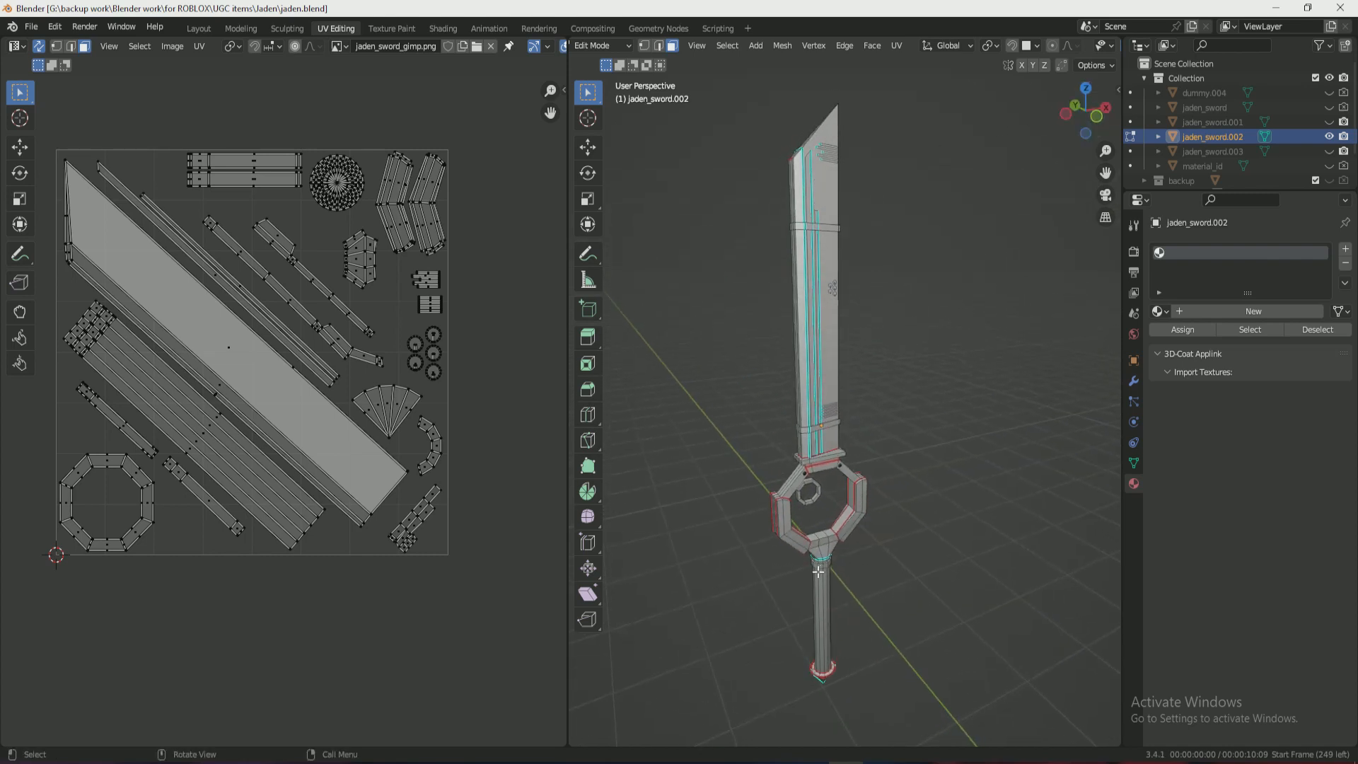
{"action": "left_click", "coordinate": [826, 347]}
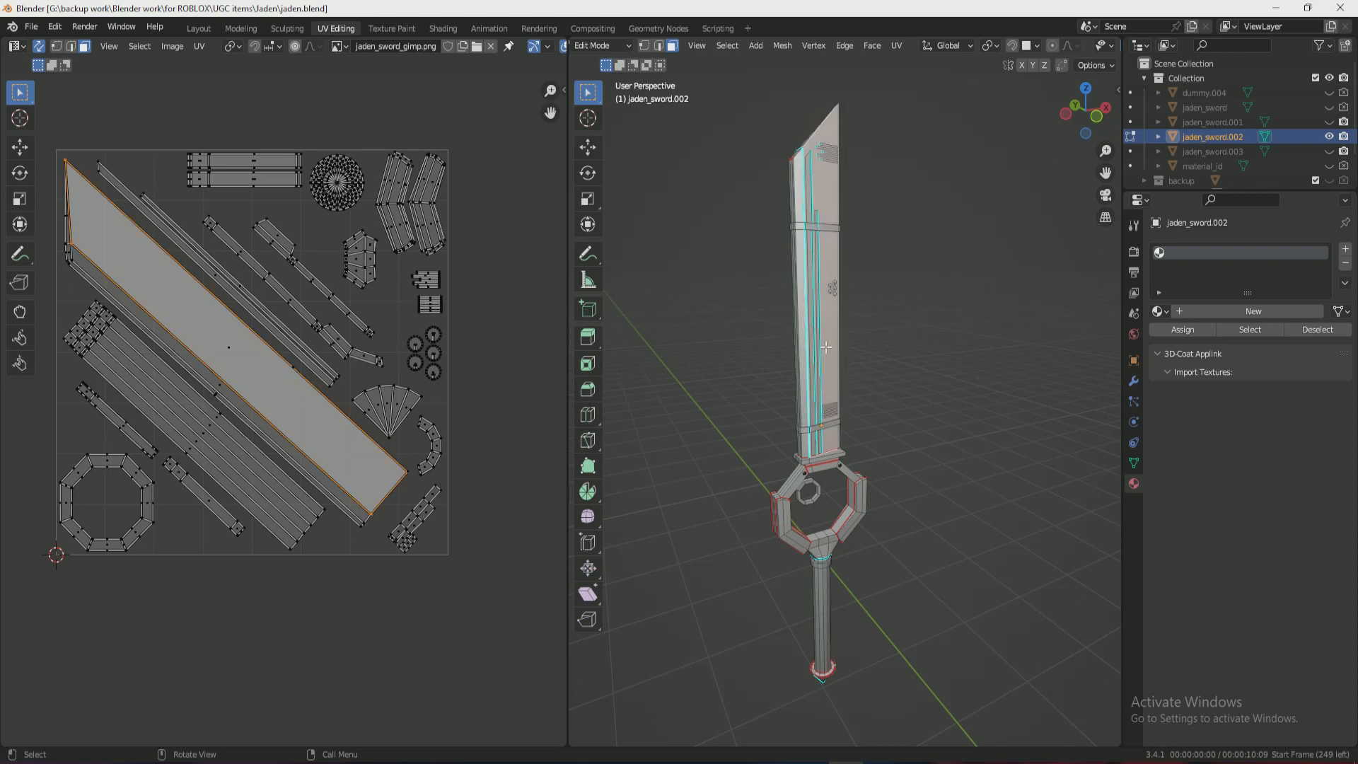
{"action": "left_click", "coordinate": [826, 602]}
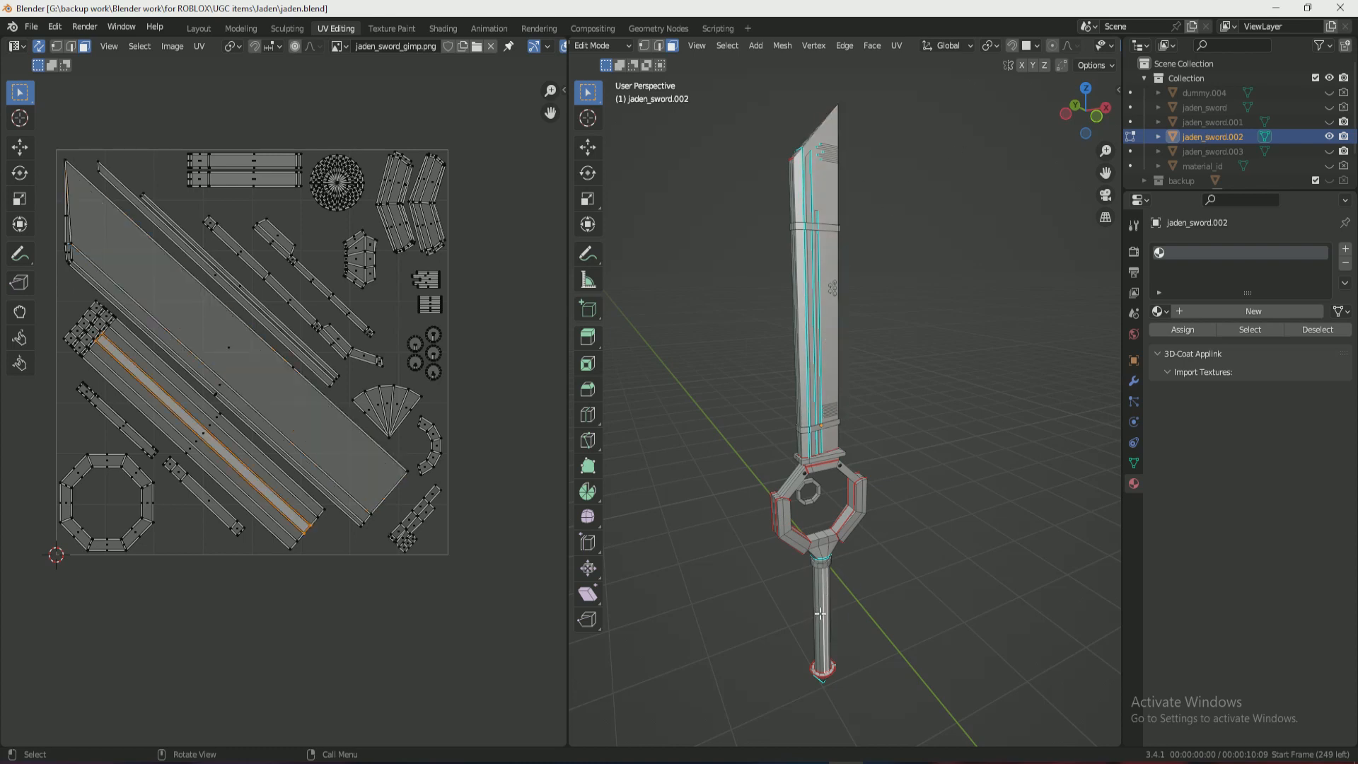
{"action": "mouse_move", "coordinate": [1087, 113]}
{"action": "left_mouse_down"}
{"action": "mouse_move", "coordinate": [1098, 115]}
{"action": "mouse_move", "coordinate": [1086, 116]}
{"action": "left_mouse_up"}
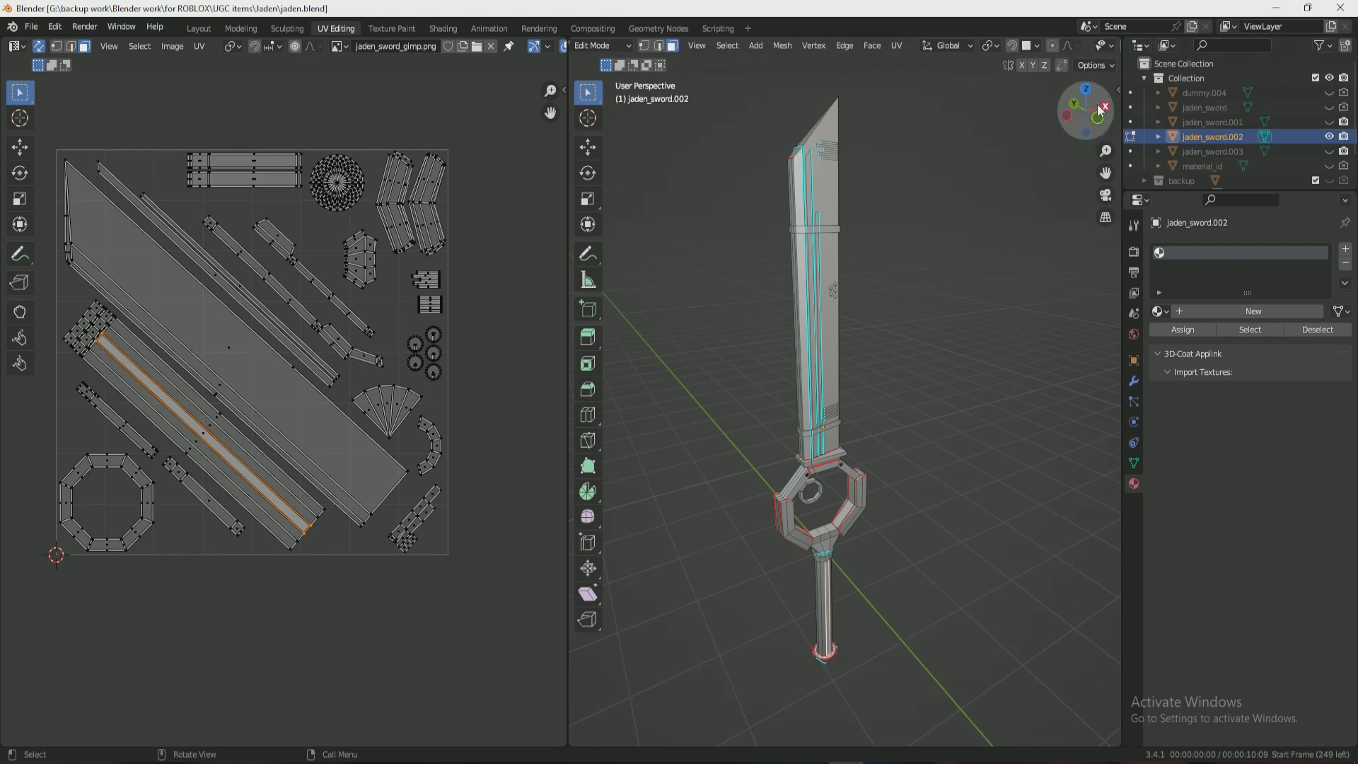
{"action": "mouse_move", "coordinate": [1084, 113]}
{"action": "left_mouse_down"}
{"action": "mouse_move", "coordinate": [1085, 92]}
{"action": "mouse_move", "coordinate": [1083, 106]}
{"action": "left_mouse_up"}
Show the TexTools baking settings in the UV editor and remove all the previously baked sword textures.
{"action": "key", "text": "n"}
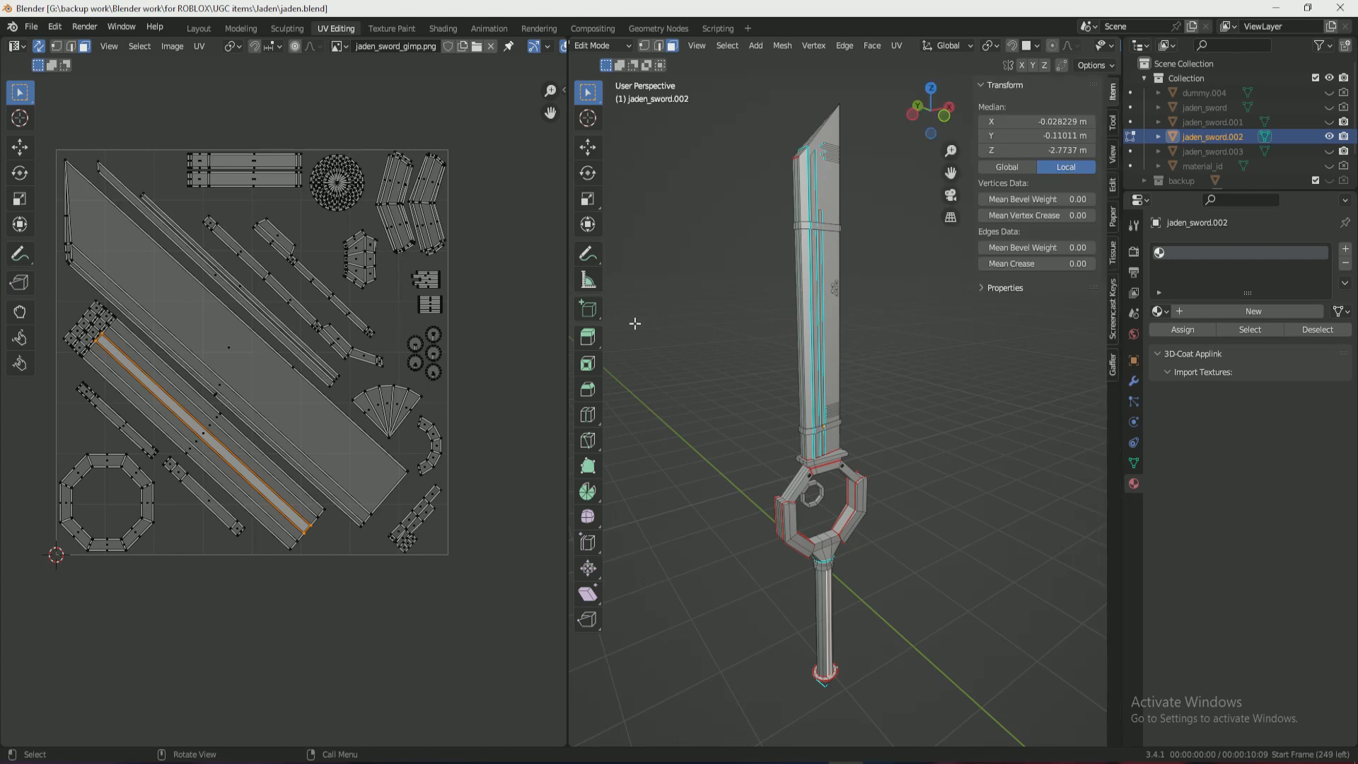
{"action": "key", "text": "n"}
{"action": "key", "text": "n"}
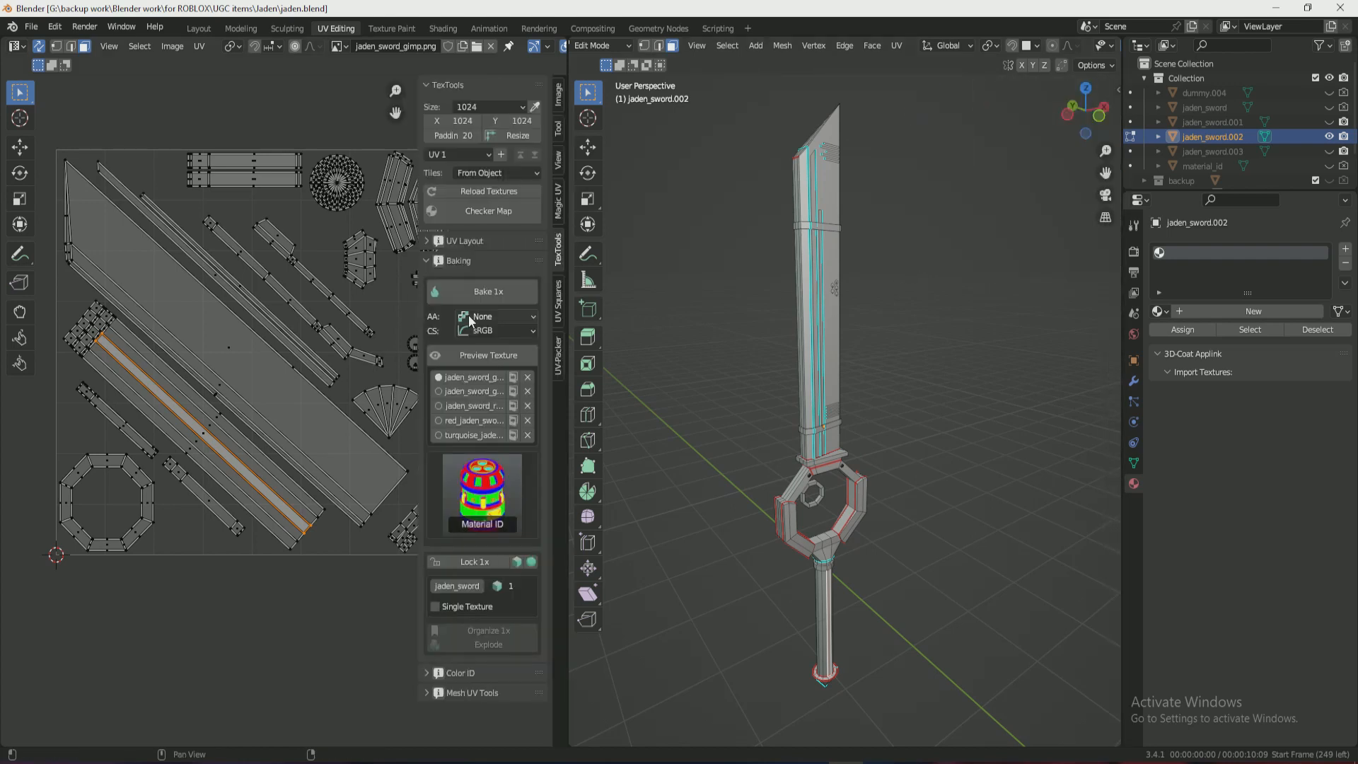
{"action": "left_click", "coordinate": [528, 378]}
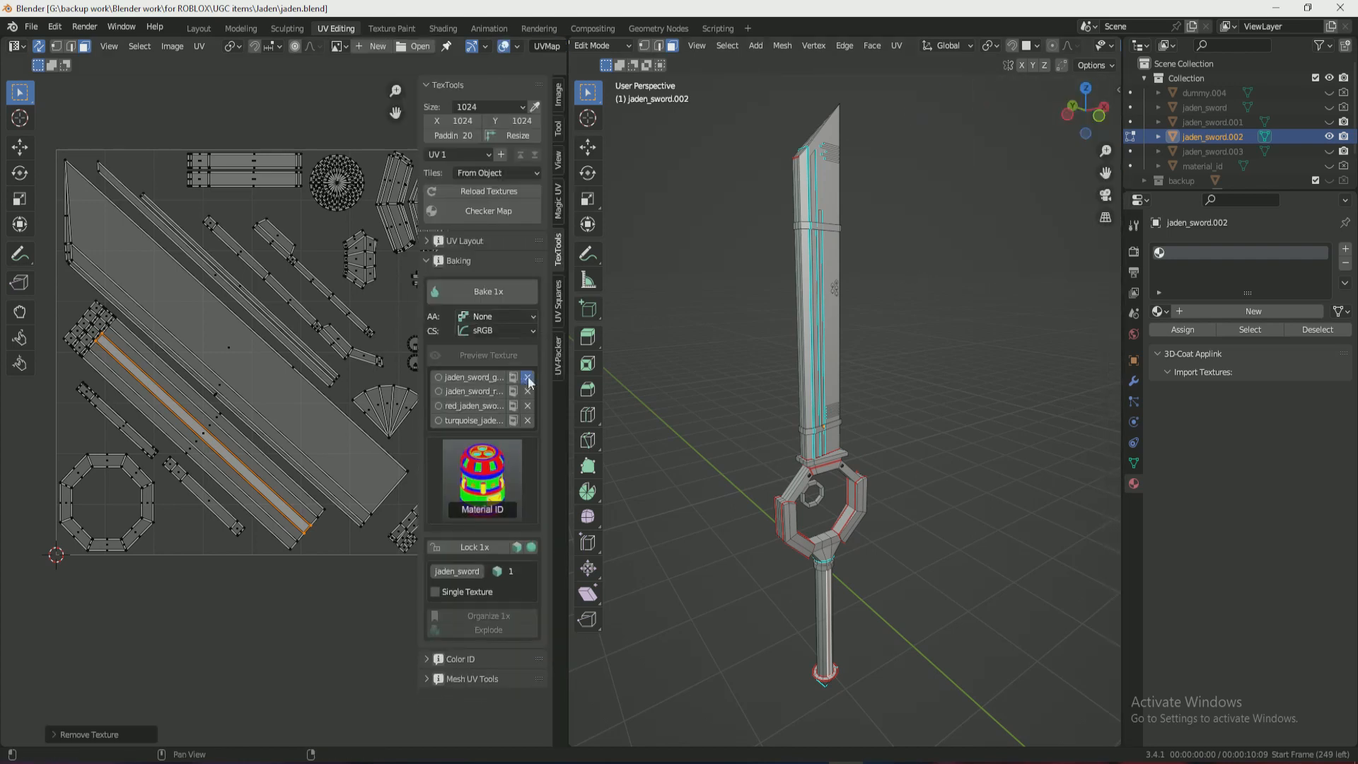
{"action": "left_click", "coordinate": [528, 378]}
{"action": "left_click", "coordinate": [528, 378]}
{"action": "left_click", "coordinate": [528, 377]}
{"action": "left_click", "coordinate": [528, 378]}
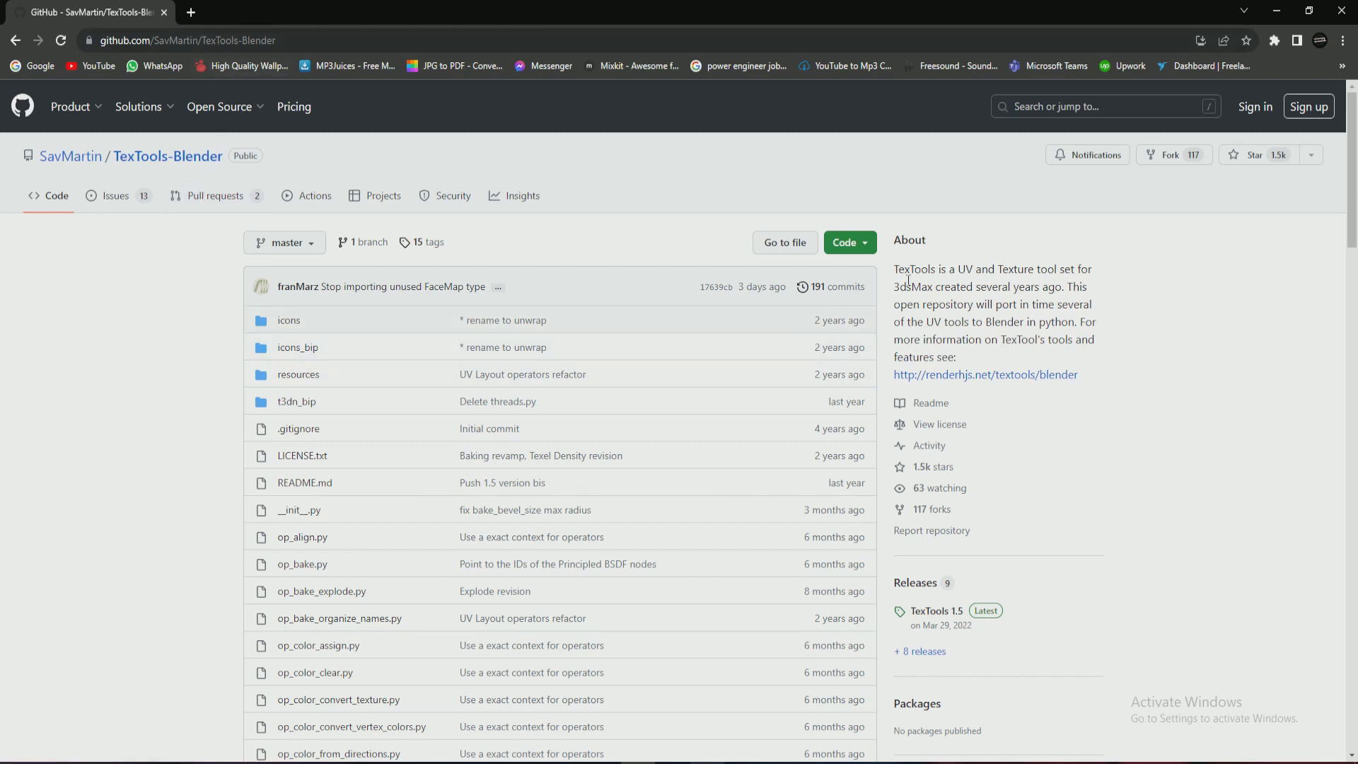
In the browser, download the TexTools-Blender repository from GitHub as a ZIP file.
{"action": "left_click", "coordinate": [864, 245]}
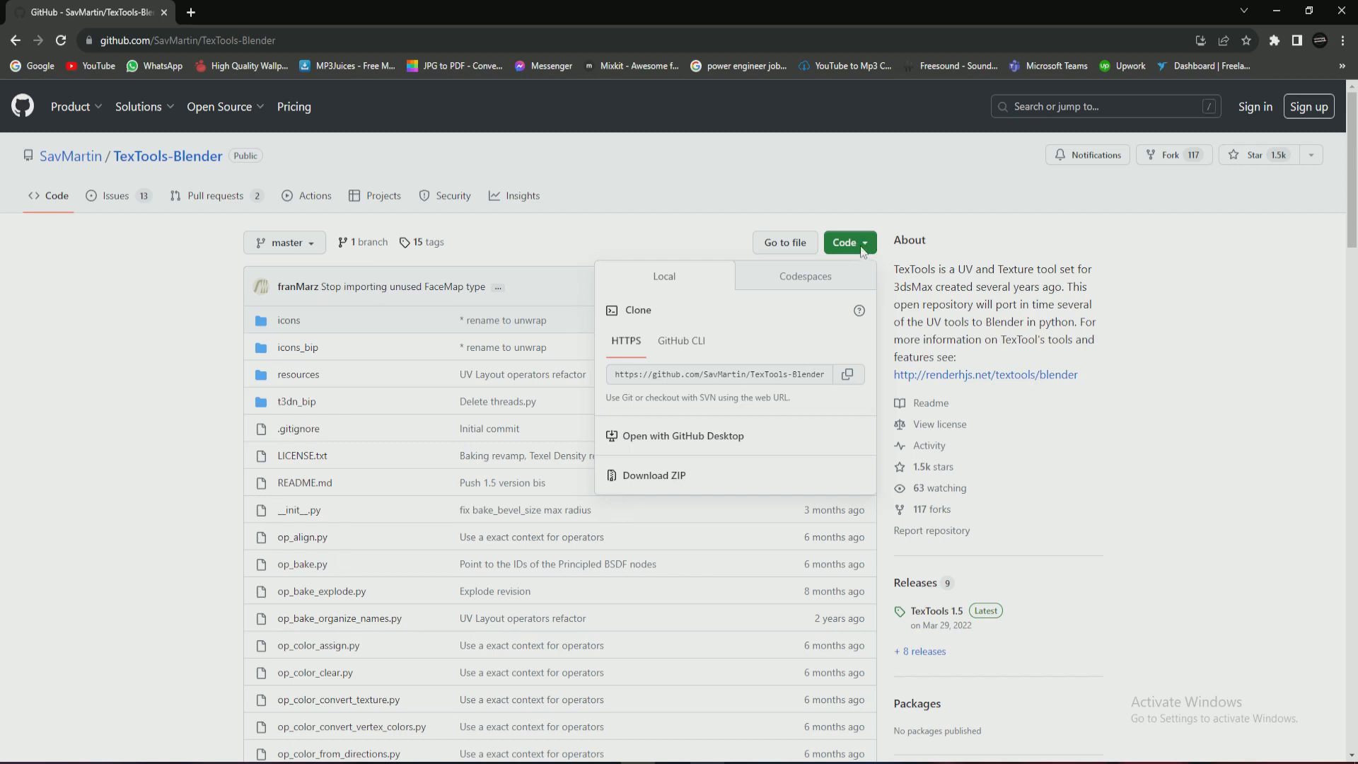
{"action": "left_click", "coordinate": [860, 248]}
{"action": "left_click", "coordinate": [865, 249]}
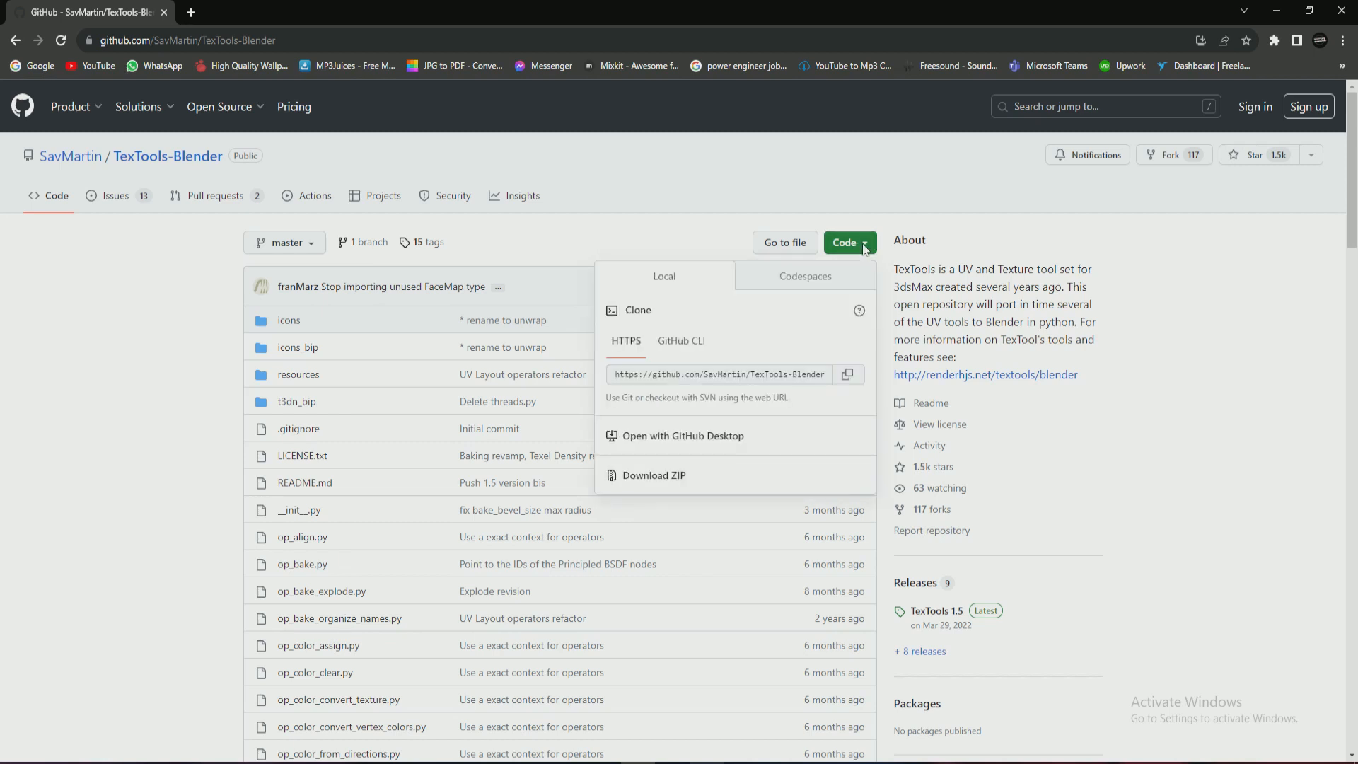
{"action": "left_click", "coordinate": [658, 484]}
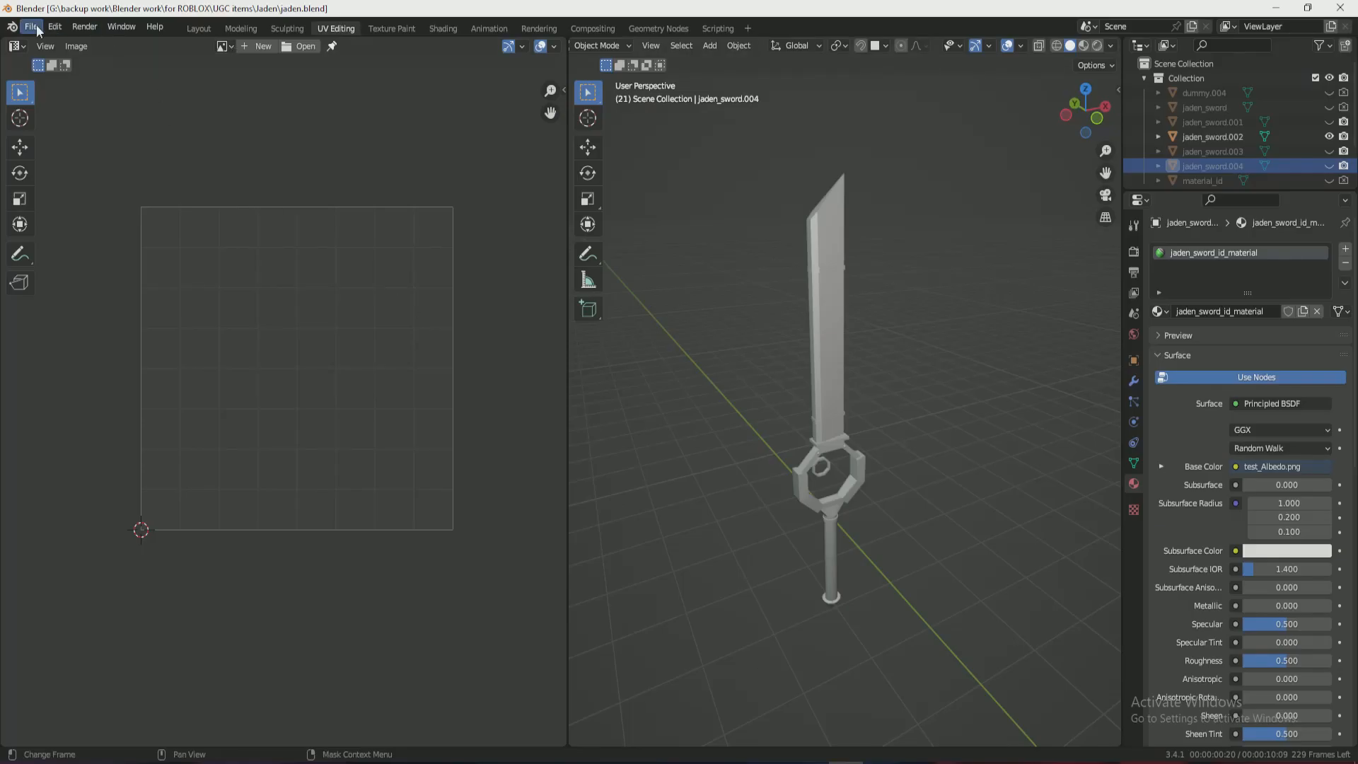
In Blender's preferences, install the TexTools-Blender-master.zip add-on from the Downloads folder.
{"action": "left_click", "coordinate": [54, 26]}
{"action": "left_click", "coordinate": [92, 237]}
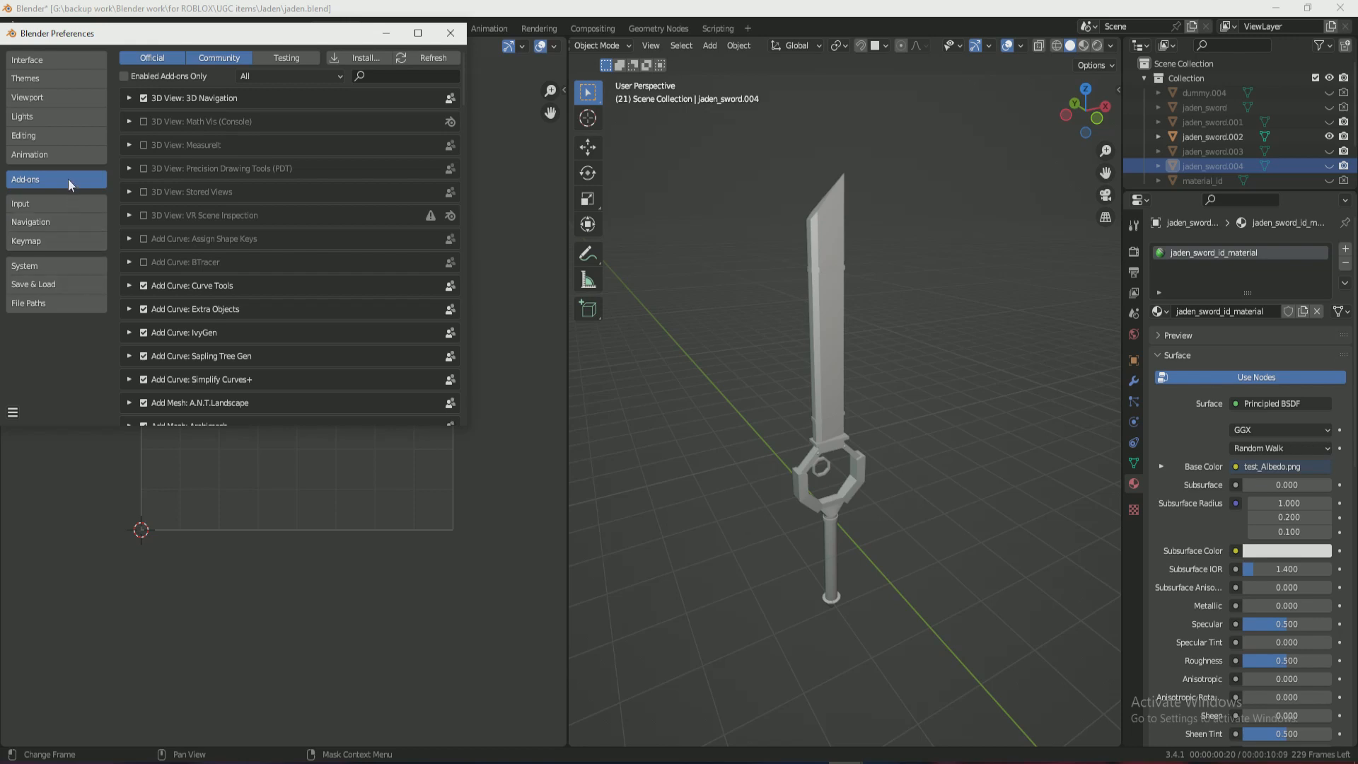
{"action": "left_click", "coordinate": [359, 57]}
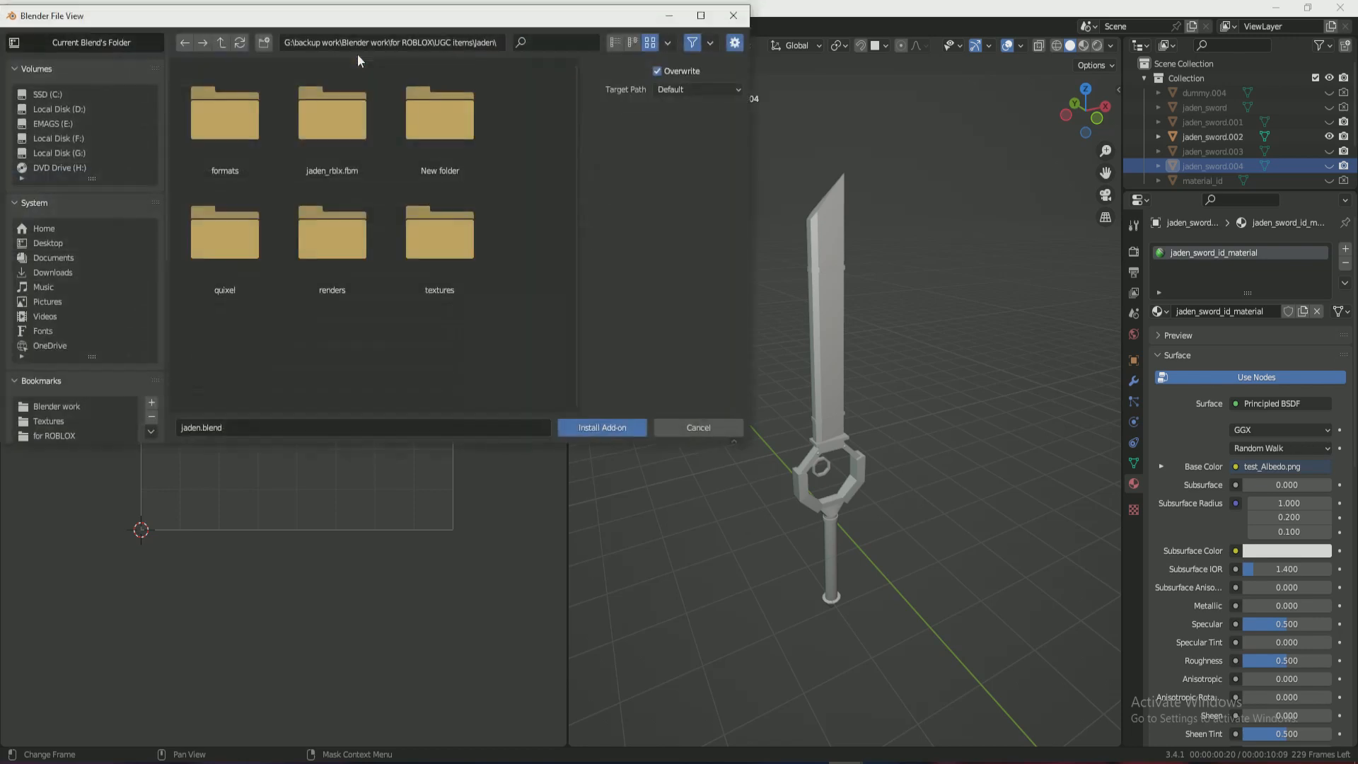
{"action": "left_click", "coordinate": [51, 273]}
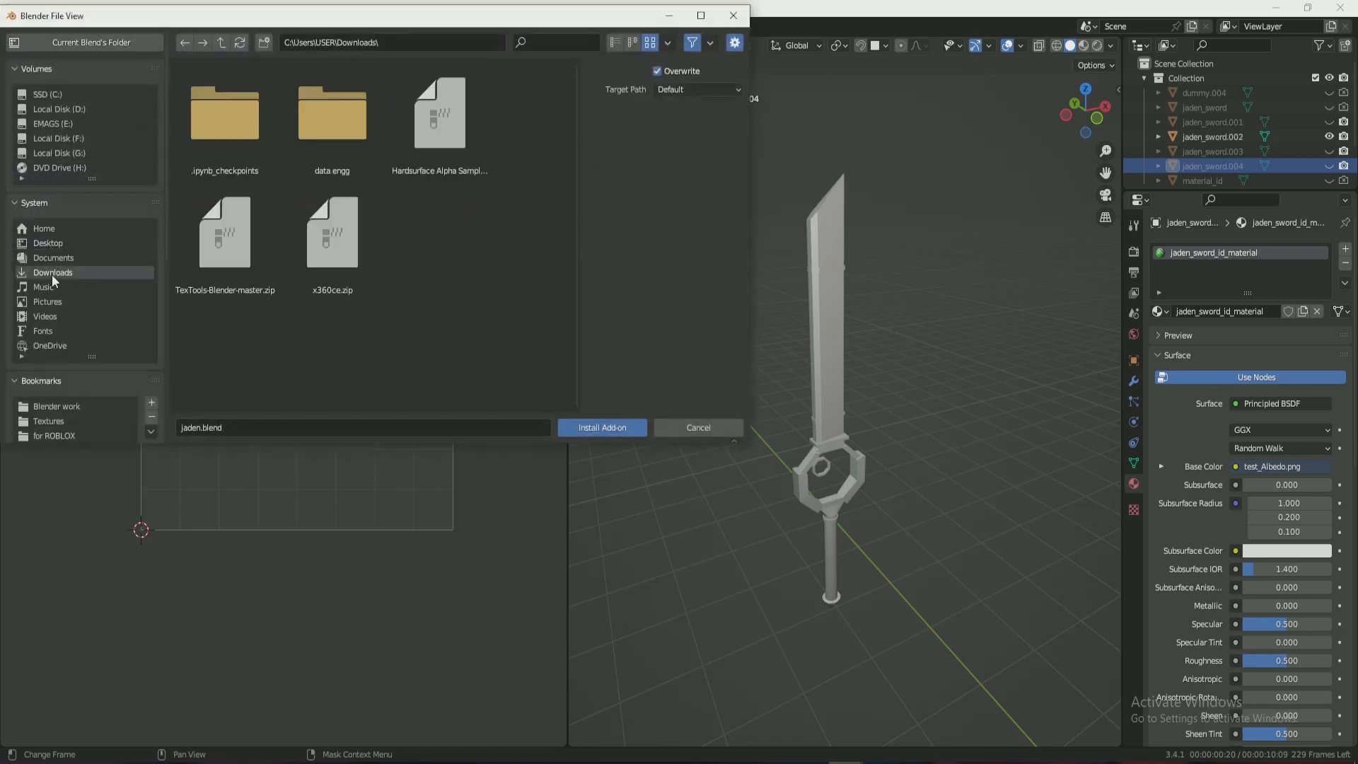
{"action": "left_click", "coordinate": [232, 236]}
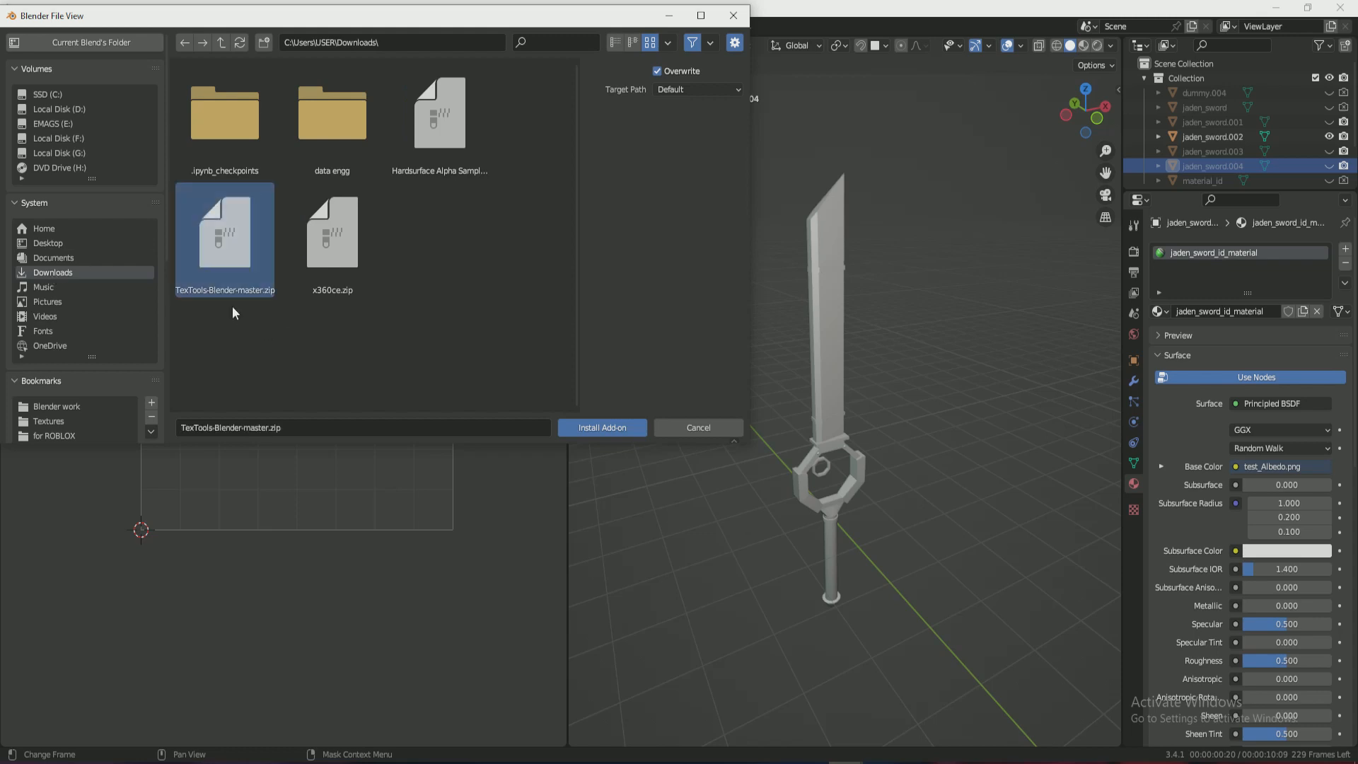
{"action": "left_click", "coordinate": [597, 428]}
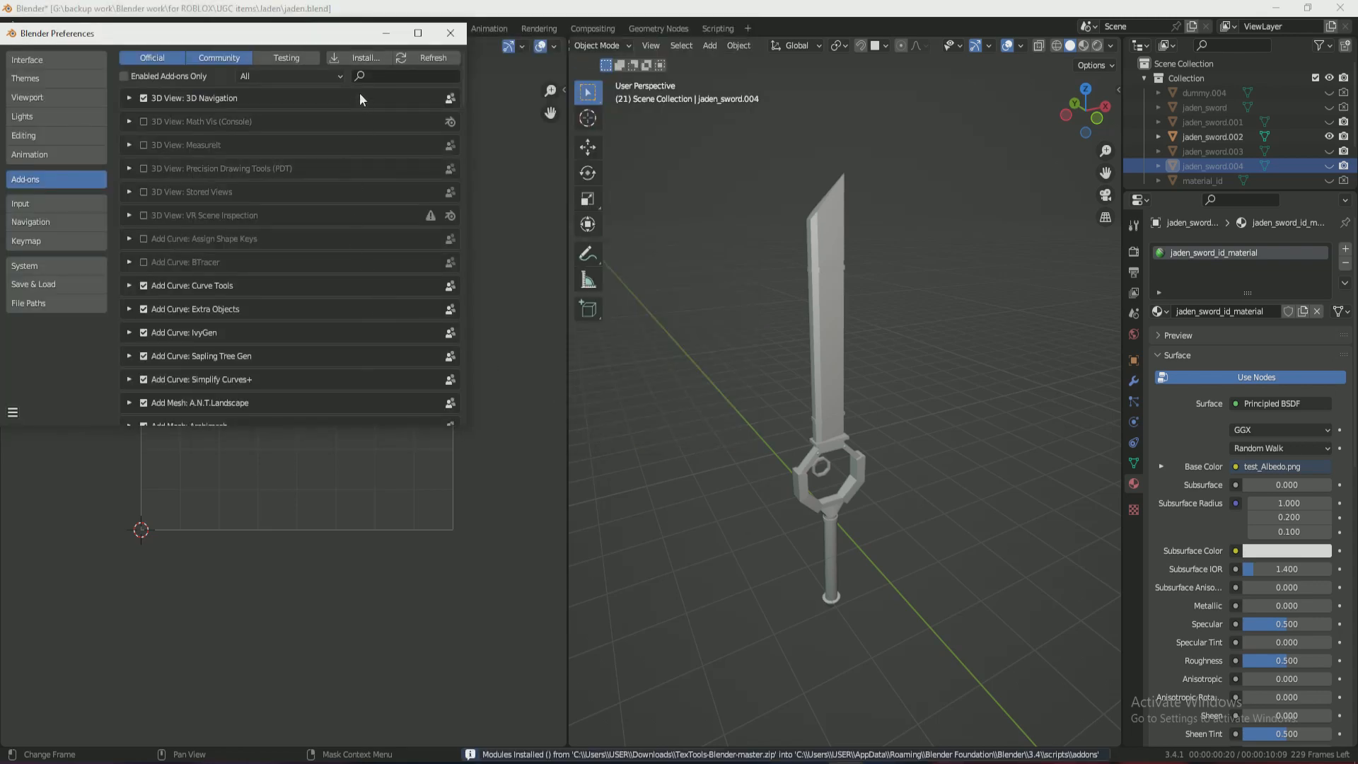
Search the add-ons for "tex" to check that TexTools is enabled, and close the preferences.
{"action": "left_click", "coordinate": [378, 78]}
{"action": "type", "text": "tex"}
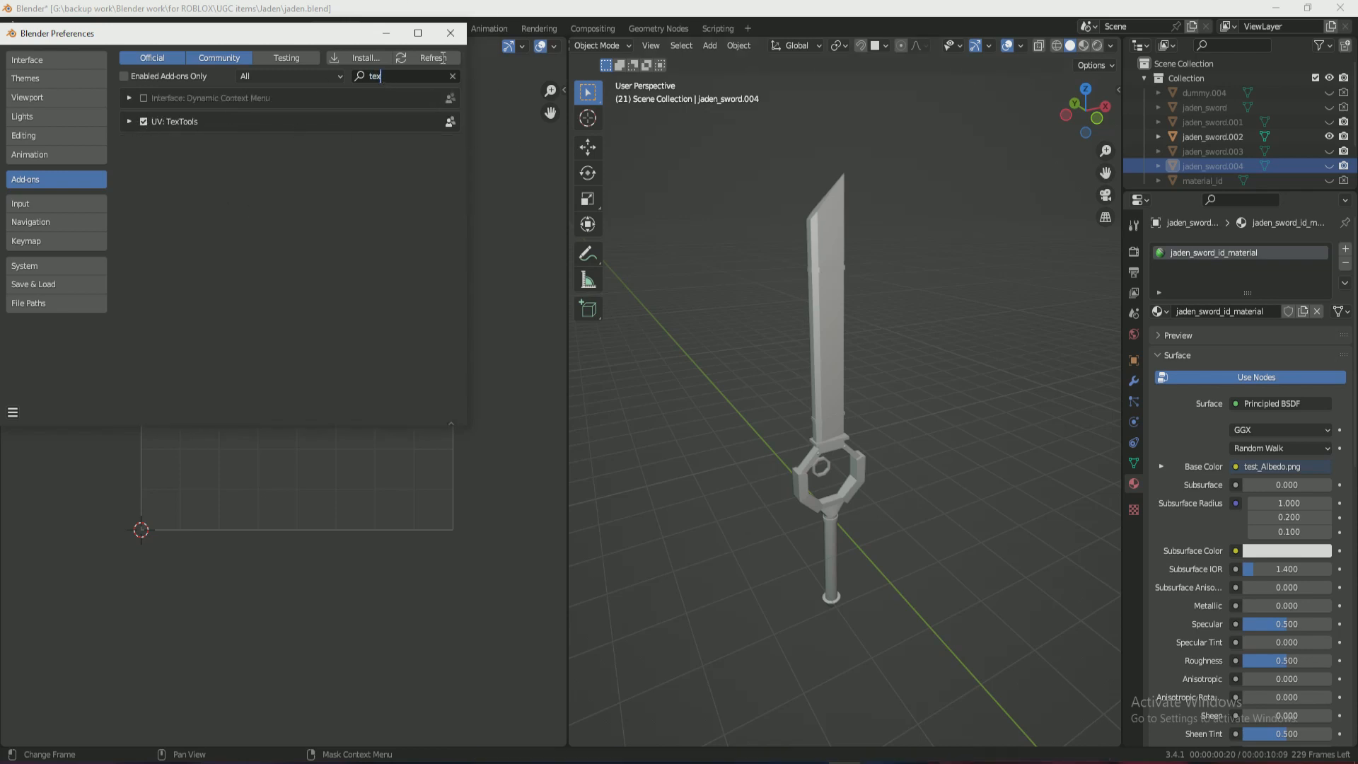
{"action": "left_click", "coordinate": [449, 36]}
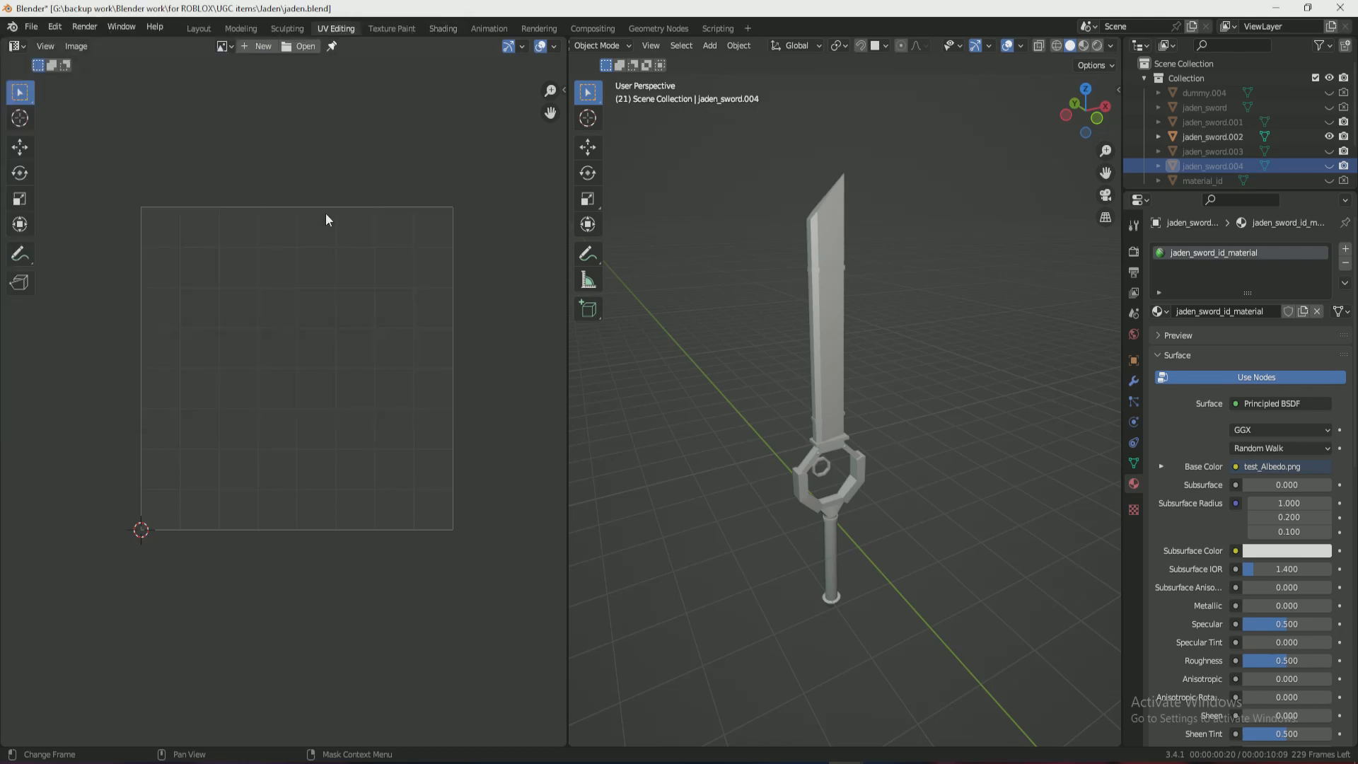
Display the TexTools sidebar in the UV editor and choose Material ID as the bake mode.
{"action": "key", "text": "n"}
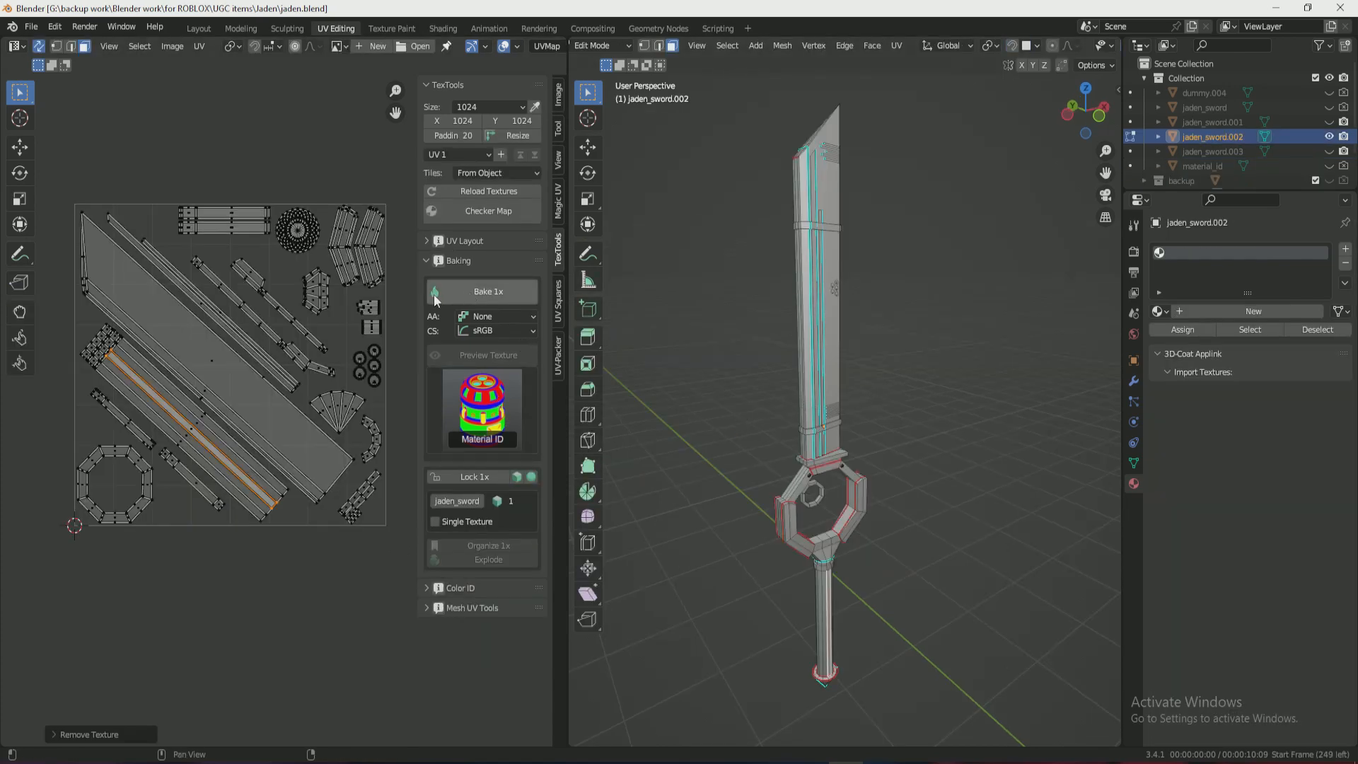
{"action": "left_click", "coordinate": [172, 145]}
{"action": "key", "text": "n"}
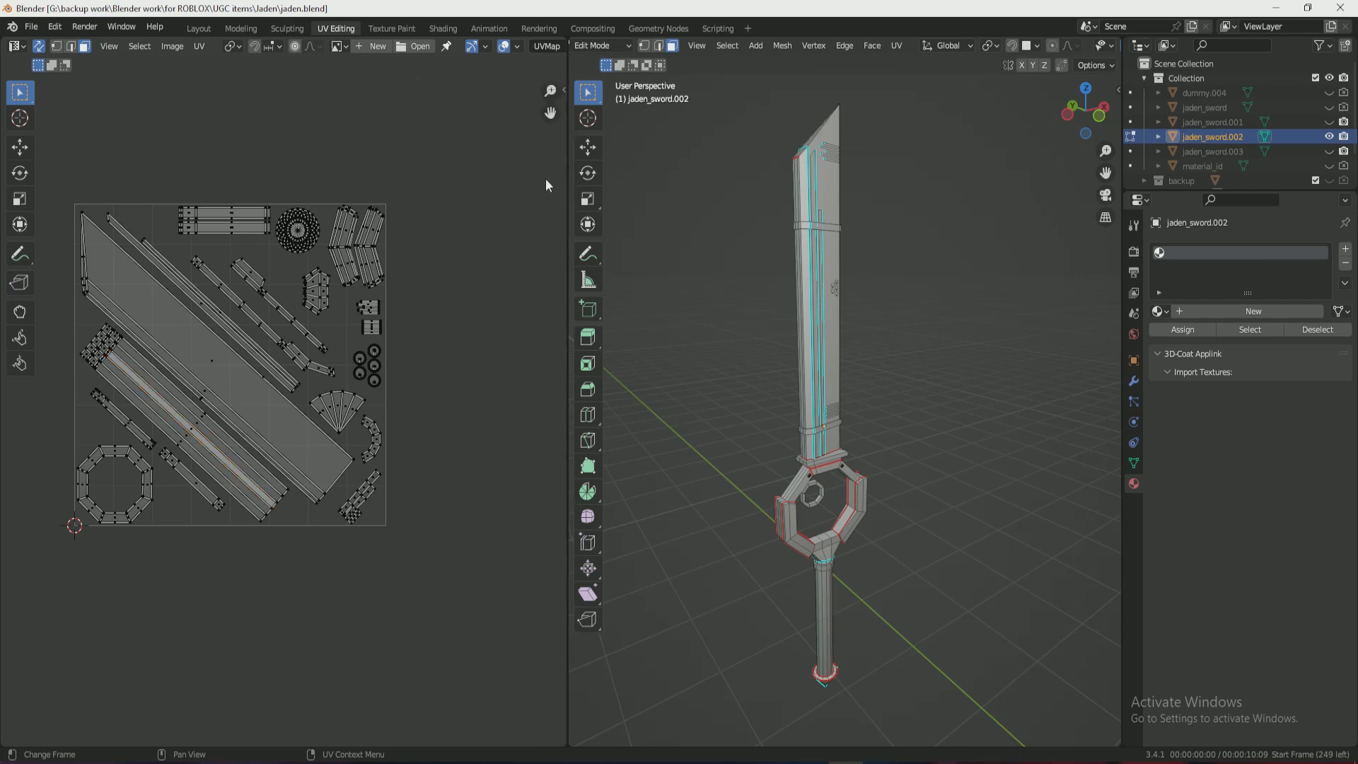
{"action": "key", "text": "n"}
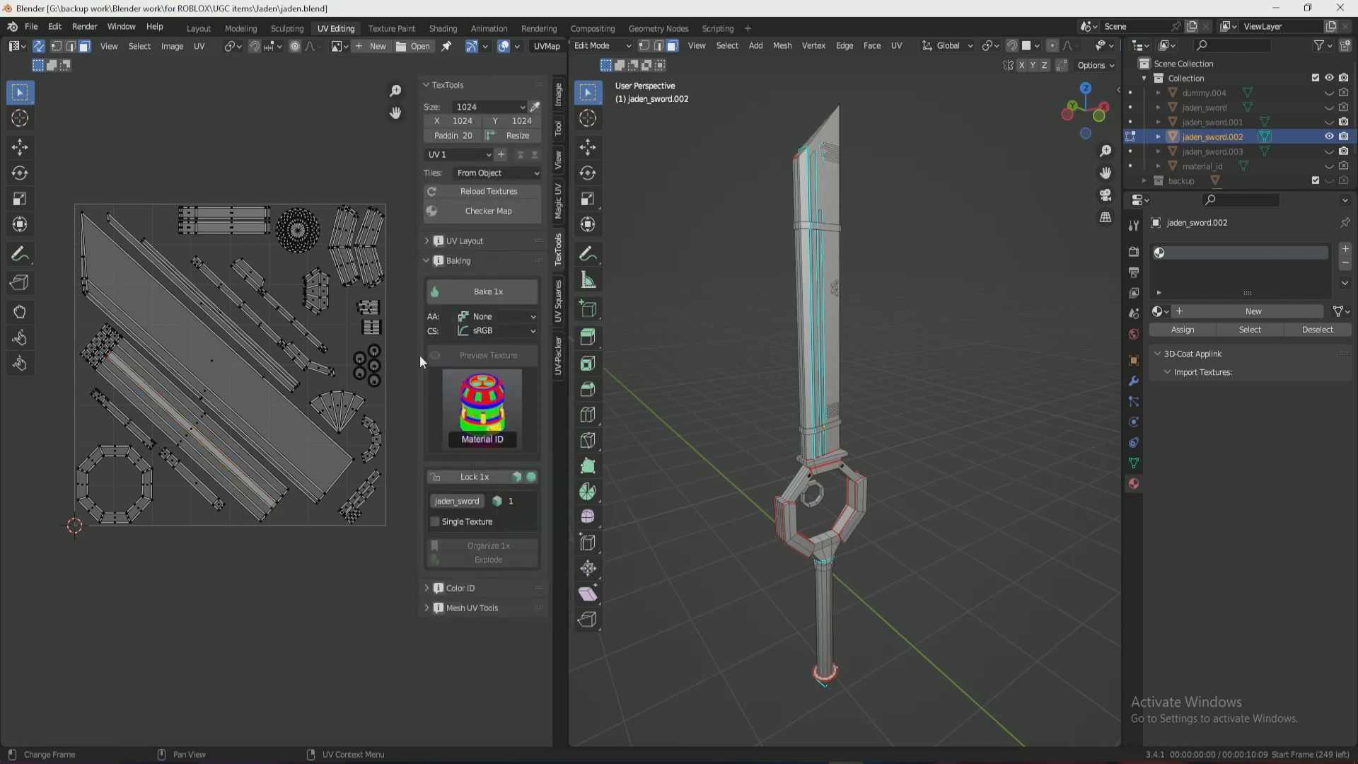
{"action": "key", "text": "n"}
{"action": "key", "text": "n"}
{"action": "left_click", "coordinate": [488, 409]}
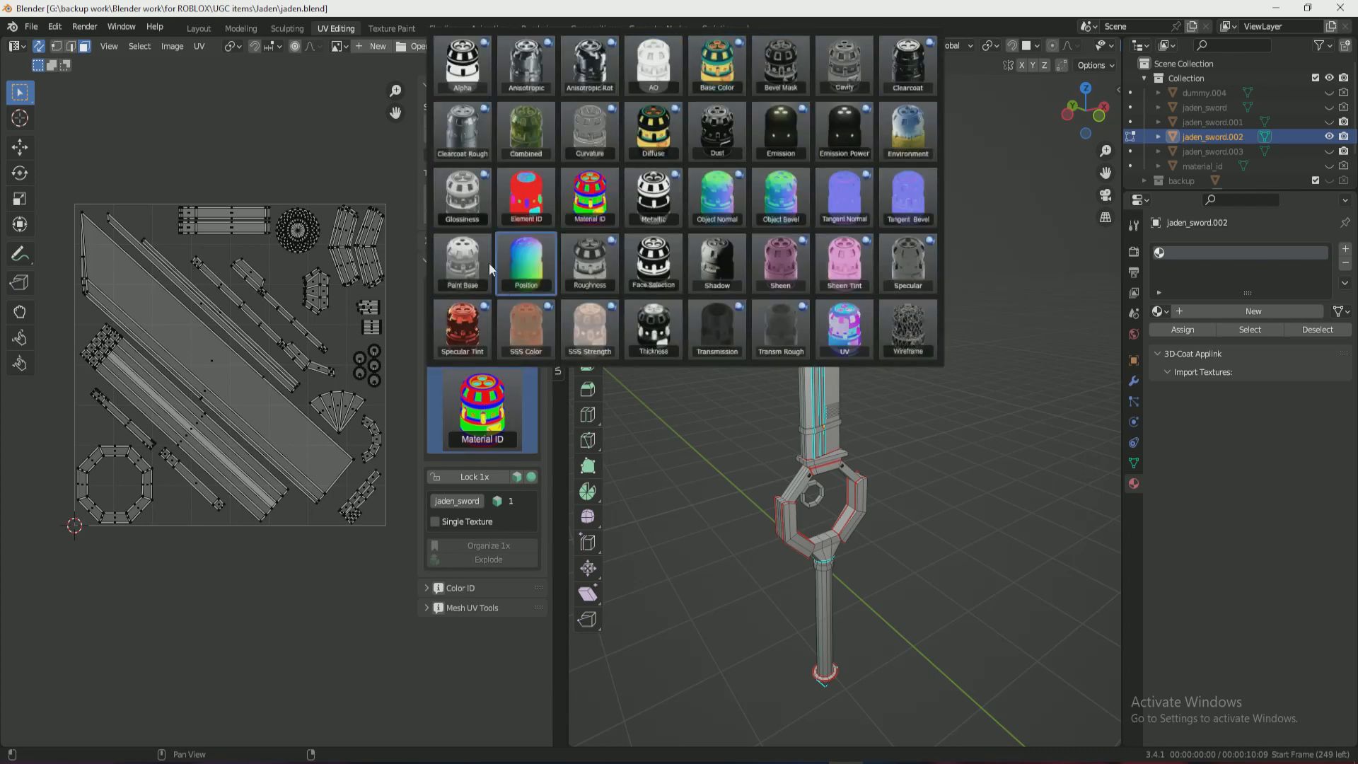
{"action": "left_click", "coordinate": [590, 194]}
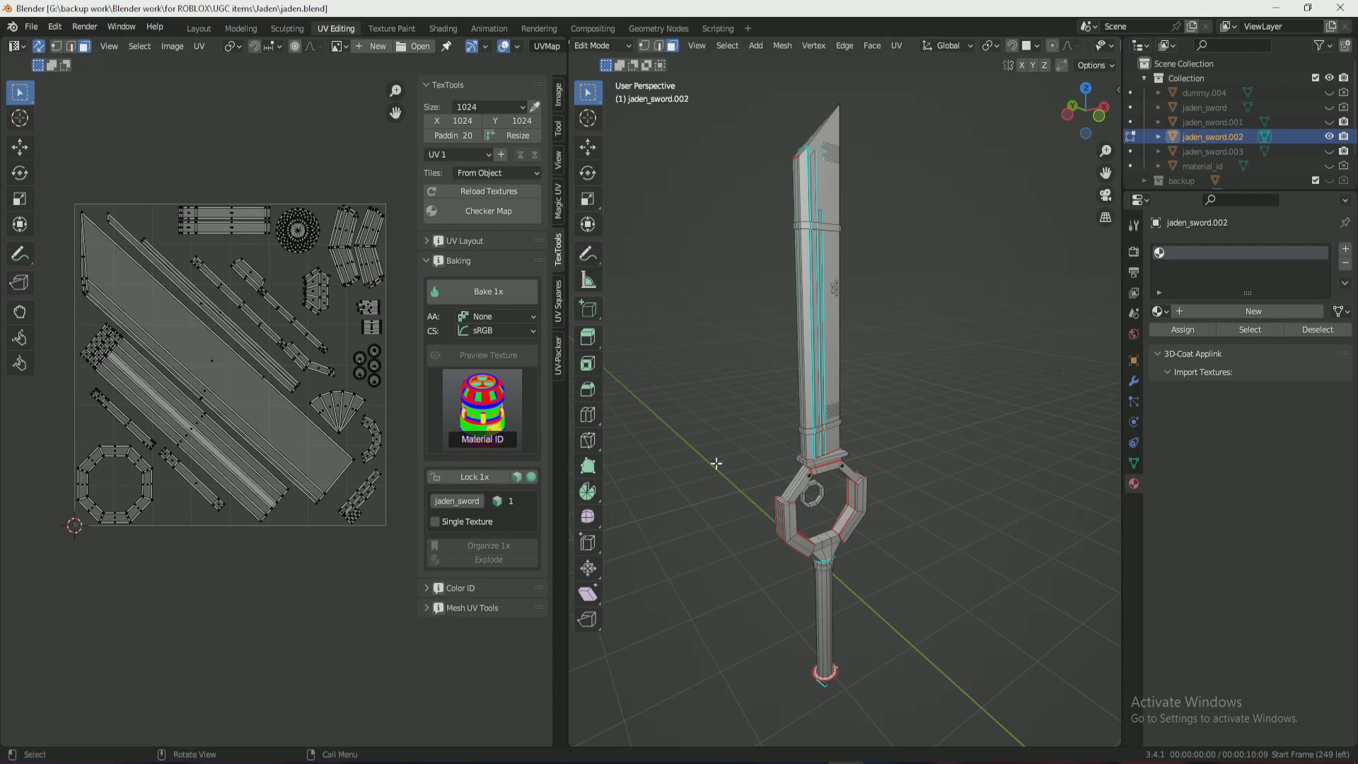
Assign the red Color ID material to the sword and check it in Object Mode before returning to Edit Mode.
{"action": "left_click", "coordinate": [460, 589]}
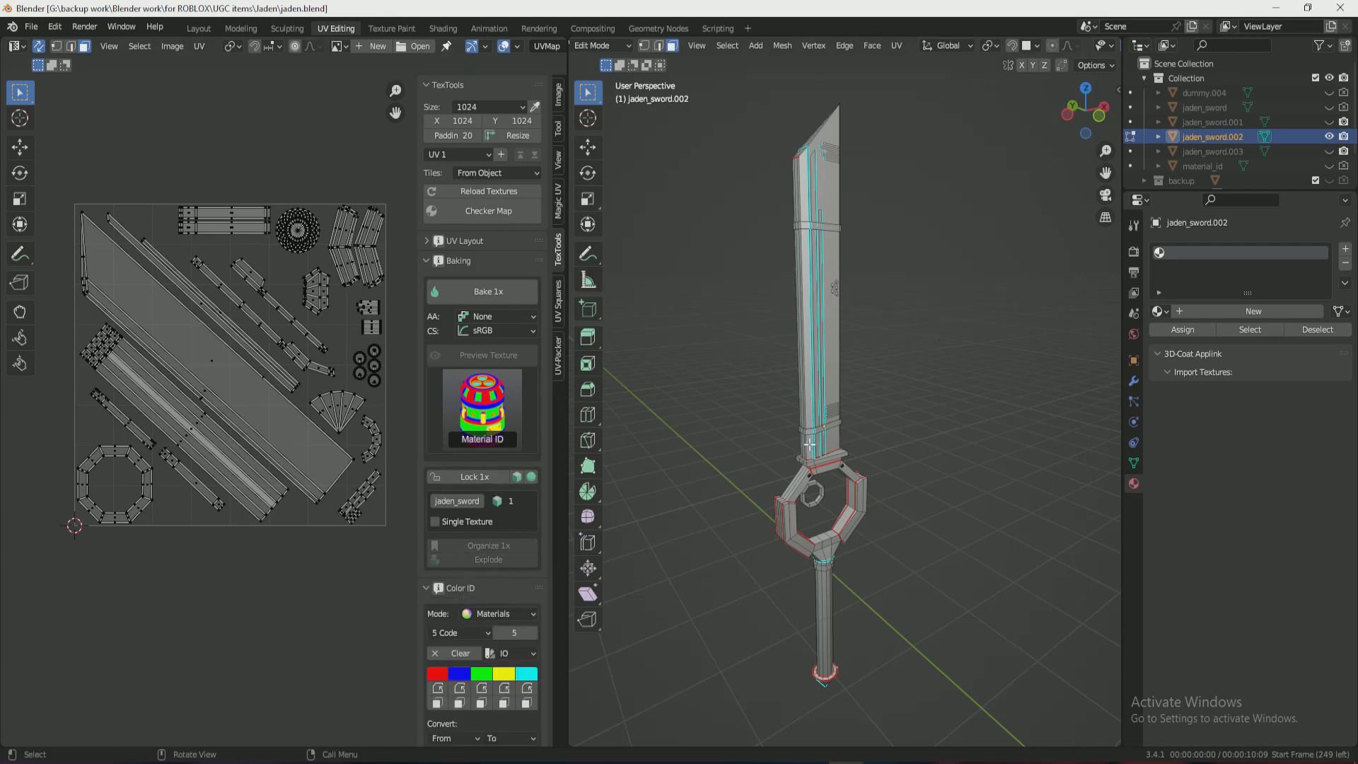
{"action": "scroll", "coordinate": [496, 507], "scroll_direction": "down", "scroll_amount": 1}
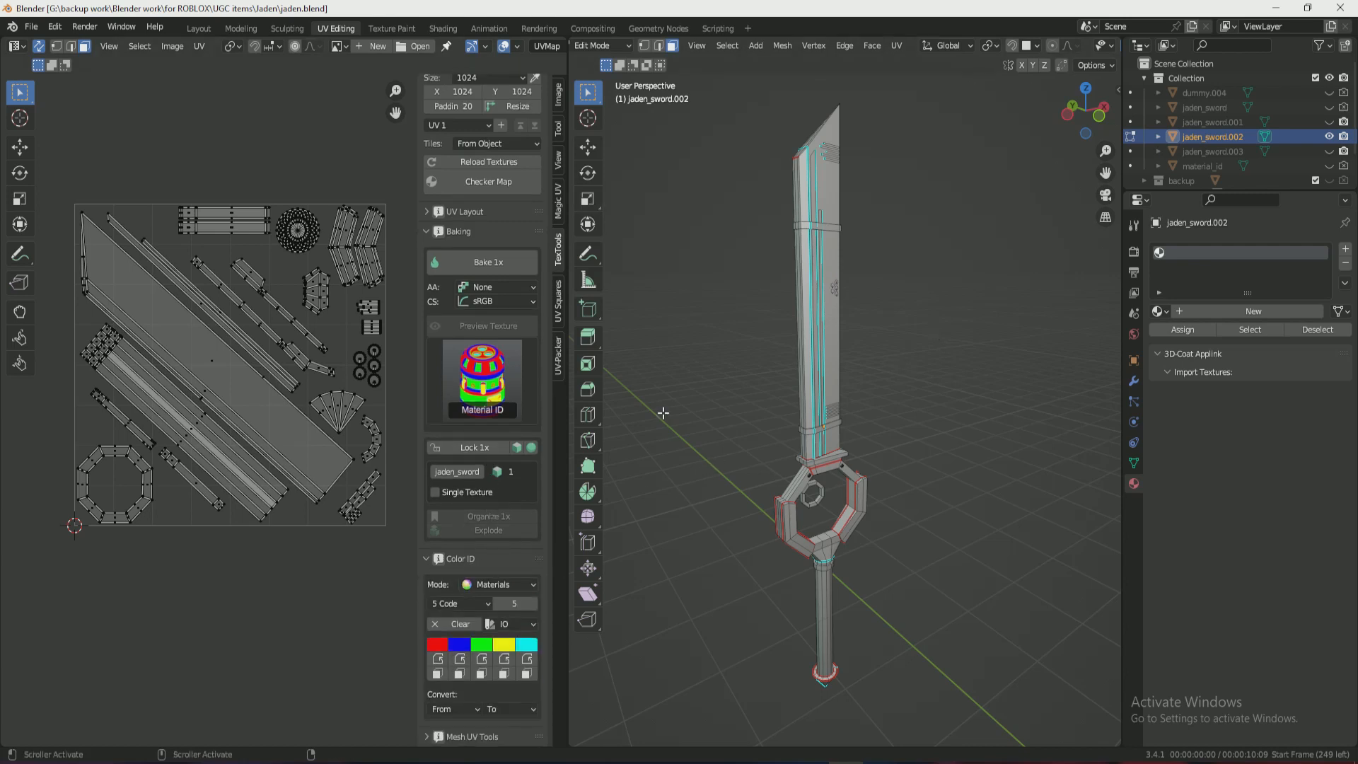
{"action": "left_click", "coordinate": [438, 661]}
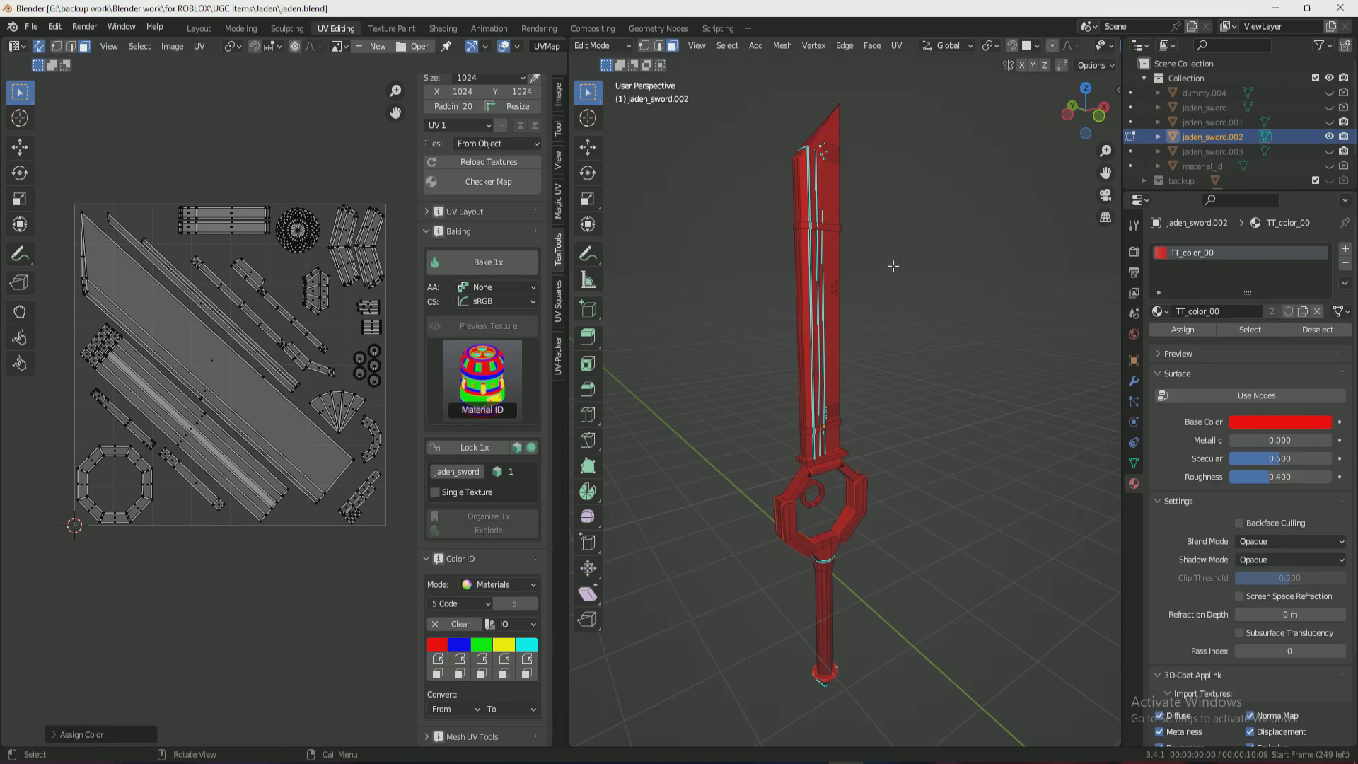
{"action": "key", "text": "Tab"}
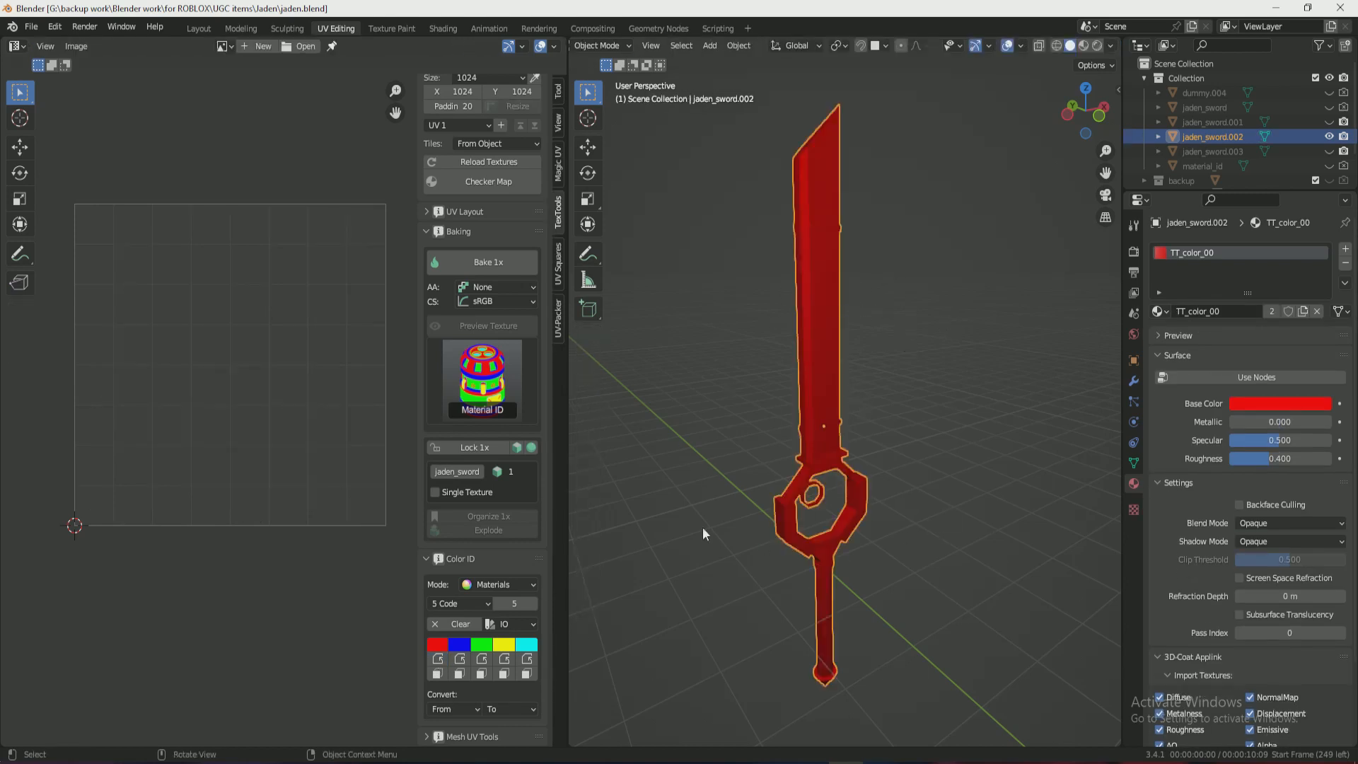
{"action": "key", "text": "Tab"}
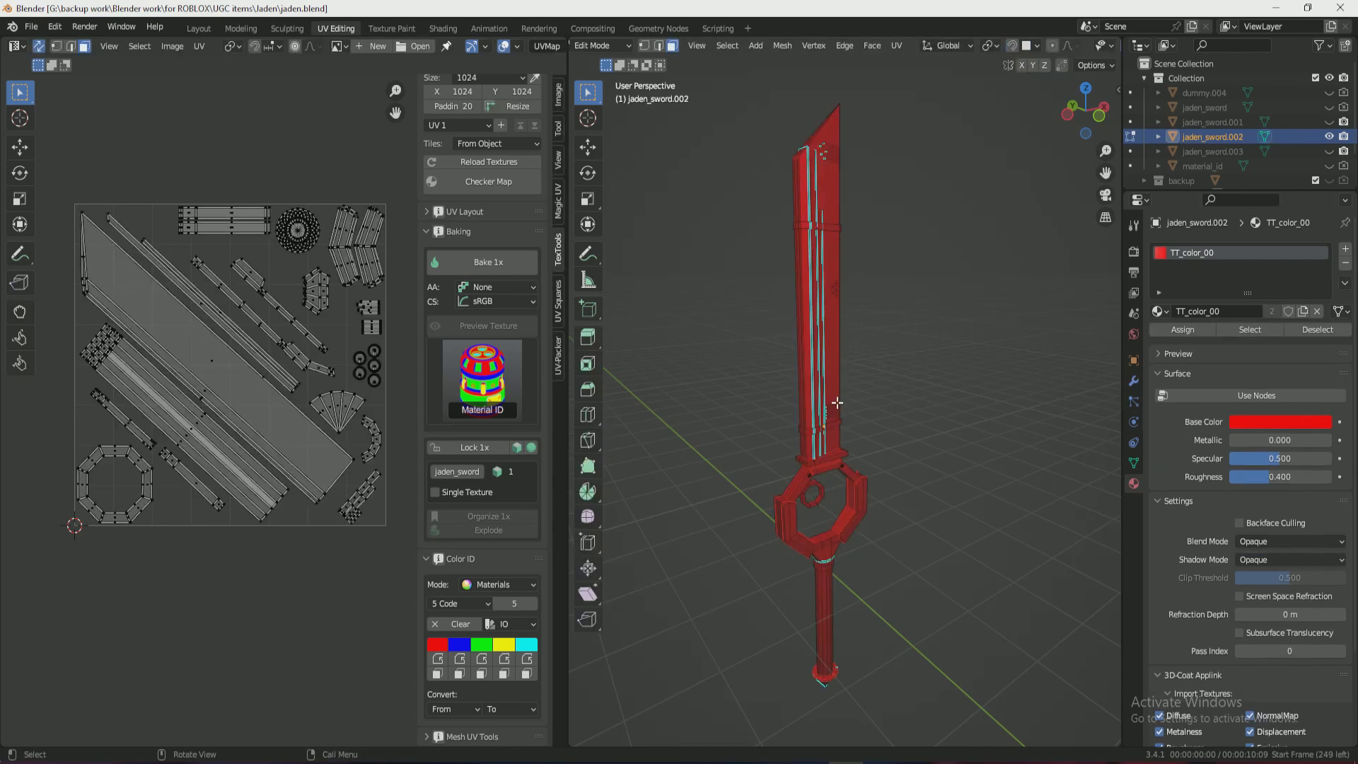
Select the linked faces of the sword's handle grip.
{"action": "scroll", "coordinate": [964, 375], "scroll_direction": "up", "scroll_amount": 2}
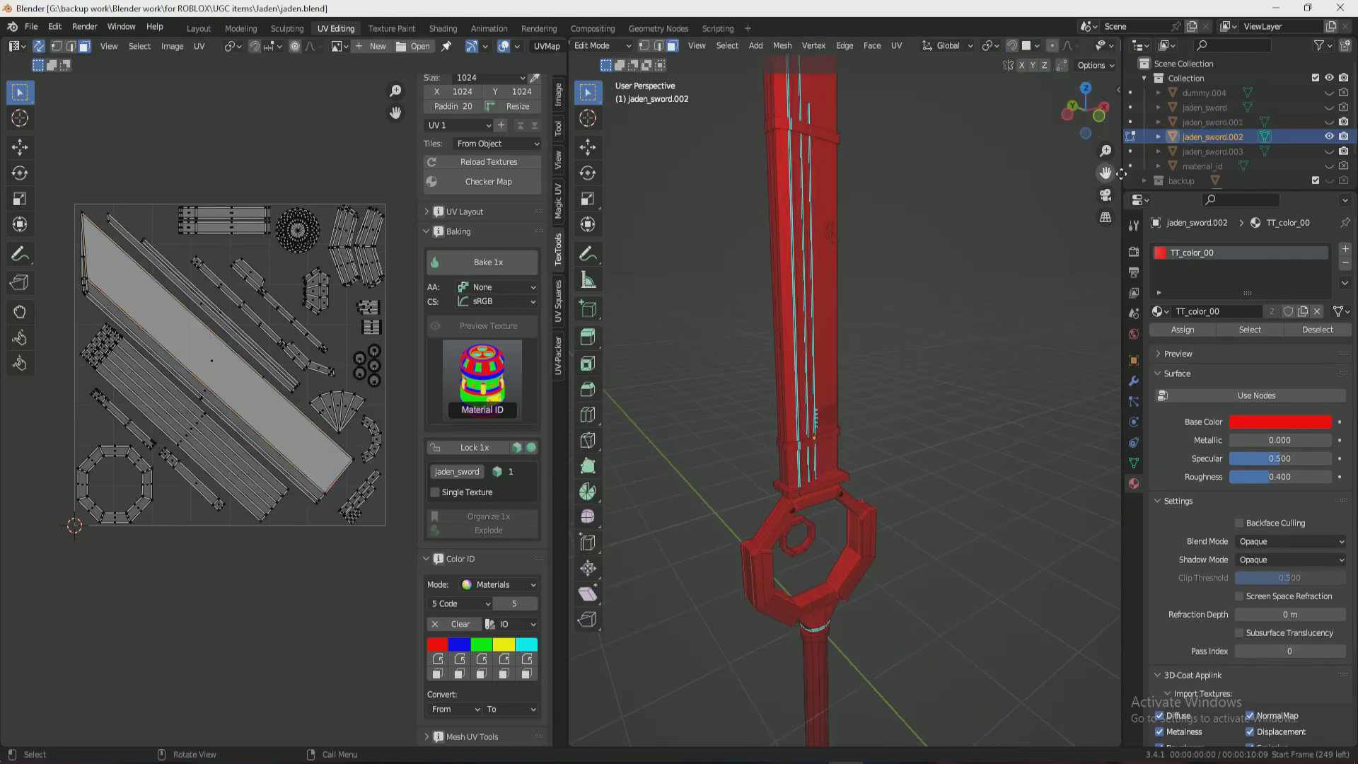
{"action": "left_click_drag", "start_coordinate": [1107, 174], "coordinate": [1111, 61]}
{"action": "scroll", "coordinate": [876, 461], "scroll_direction": "down", "scroll_amount": 2}
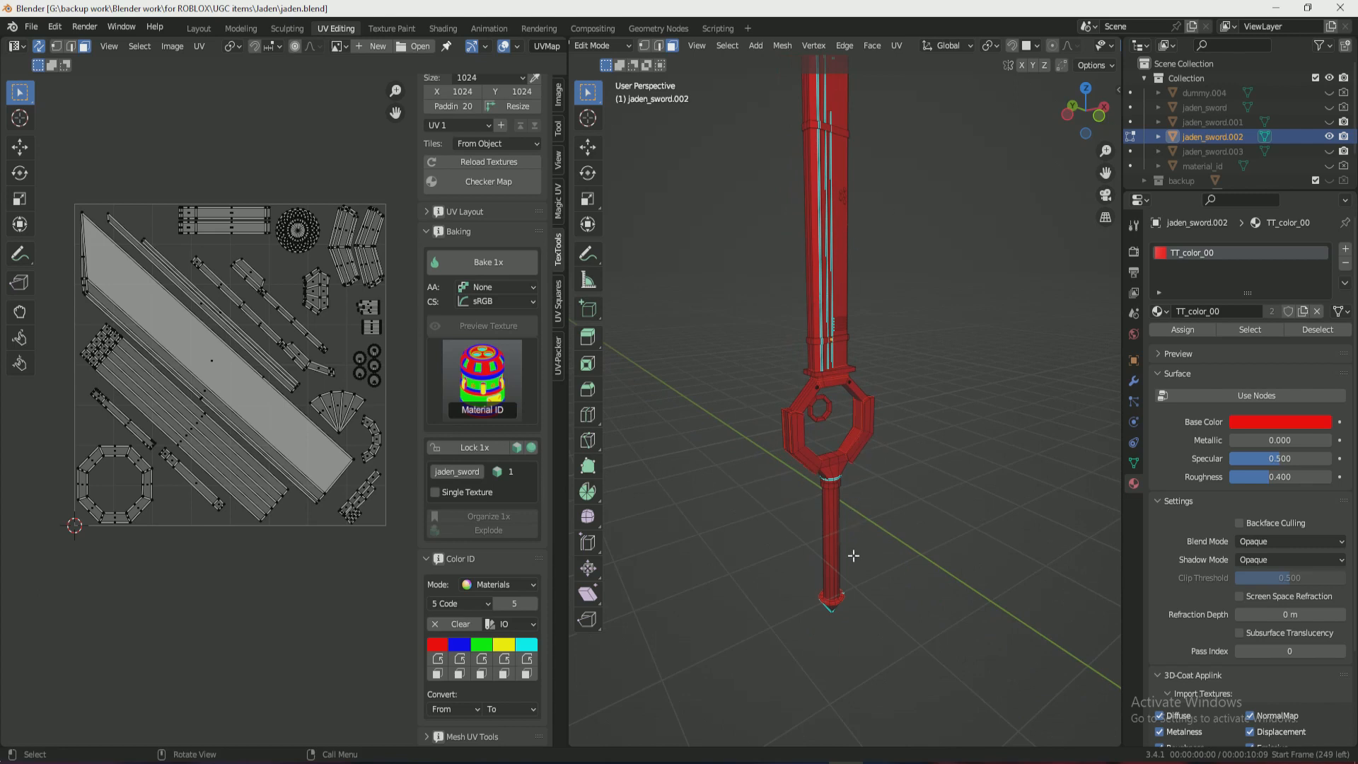
{"action": "scroll", "coordinate": [854, 556], "scroll_direction": "up", "scroll_amount": 2}
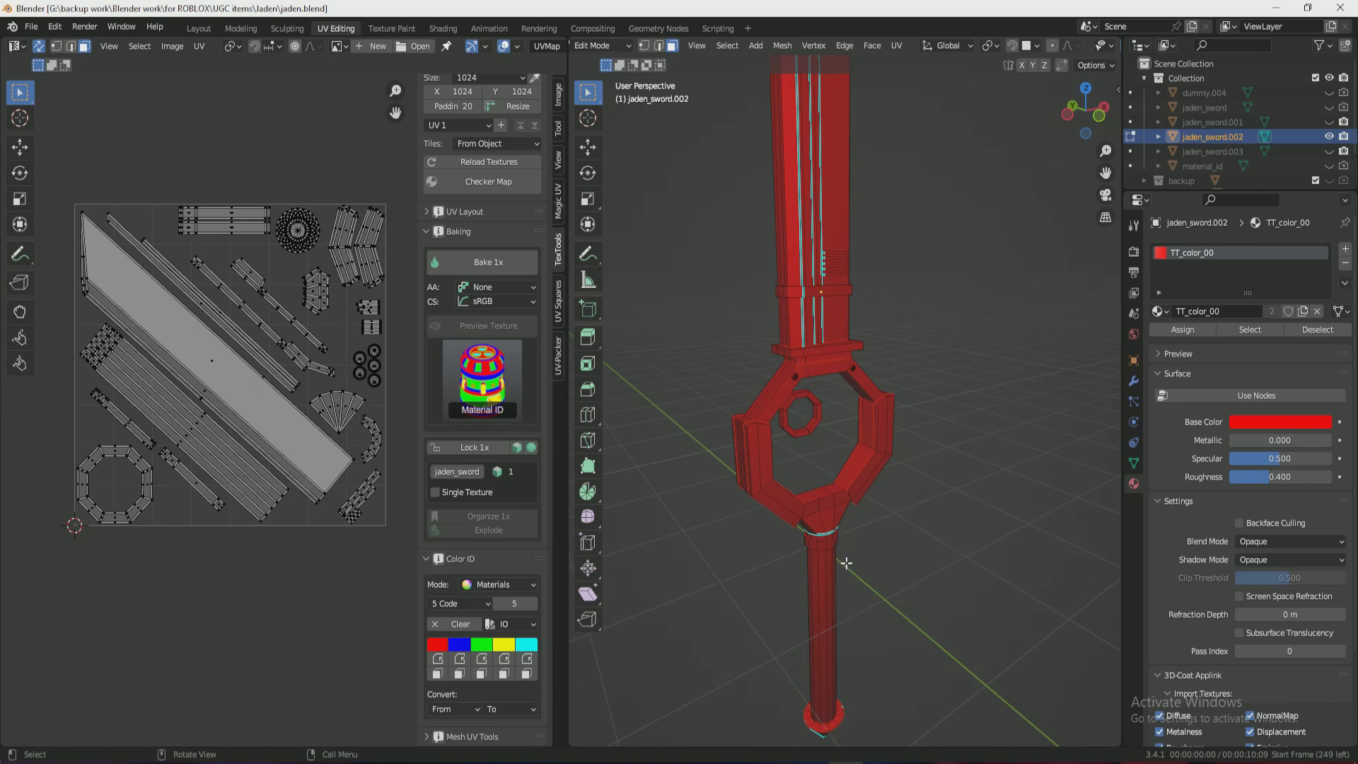
{"action": "middle_click_drag", "start_coordinate": [844, 582], "coordinate": [827, 475]}
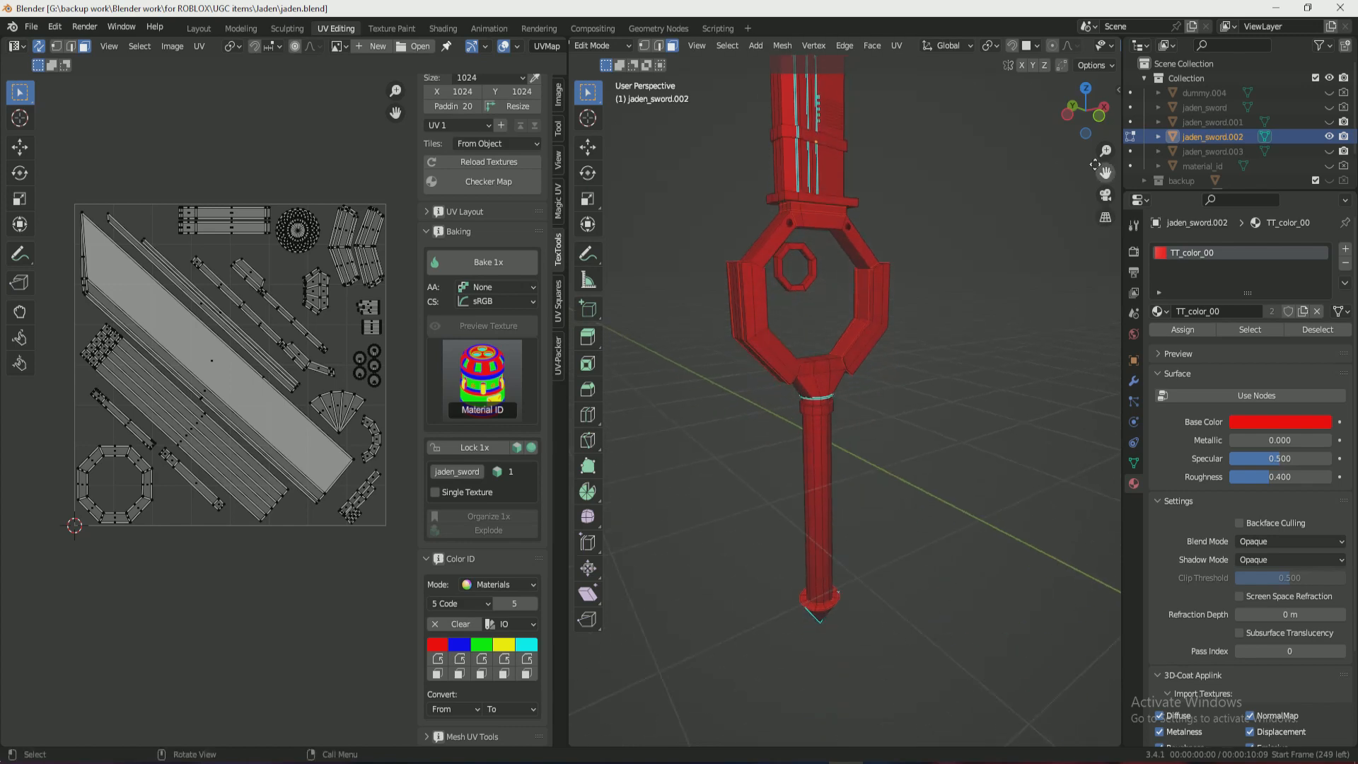
{"action": "key", "text": "l"}
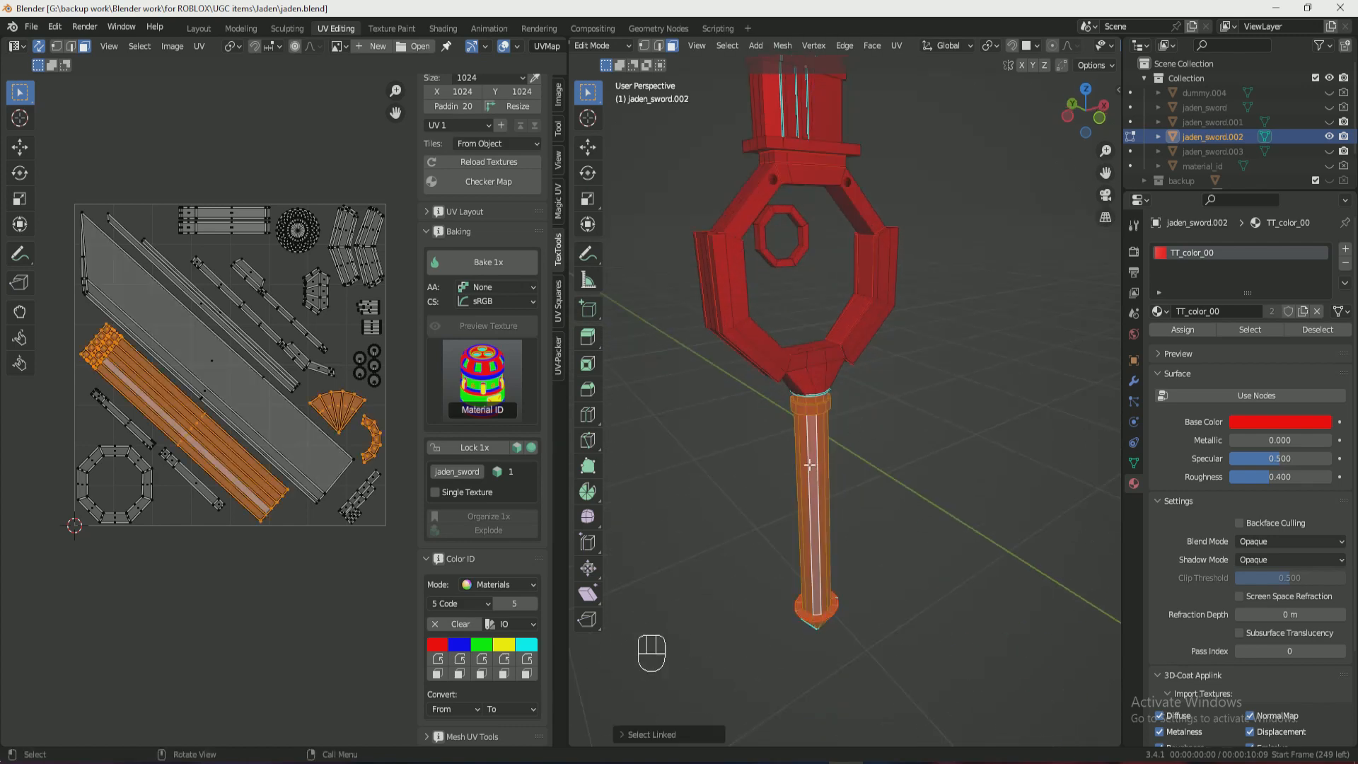
{"action": "scroll", "coordinate": [808, 428], "scroll_direction": "up", "scroll_amount": 2}
{"action": "left_click", "coordinate": [811, 410]}
{"action": "key", "text": "l"}
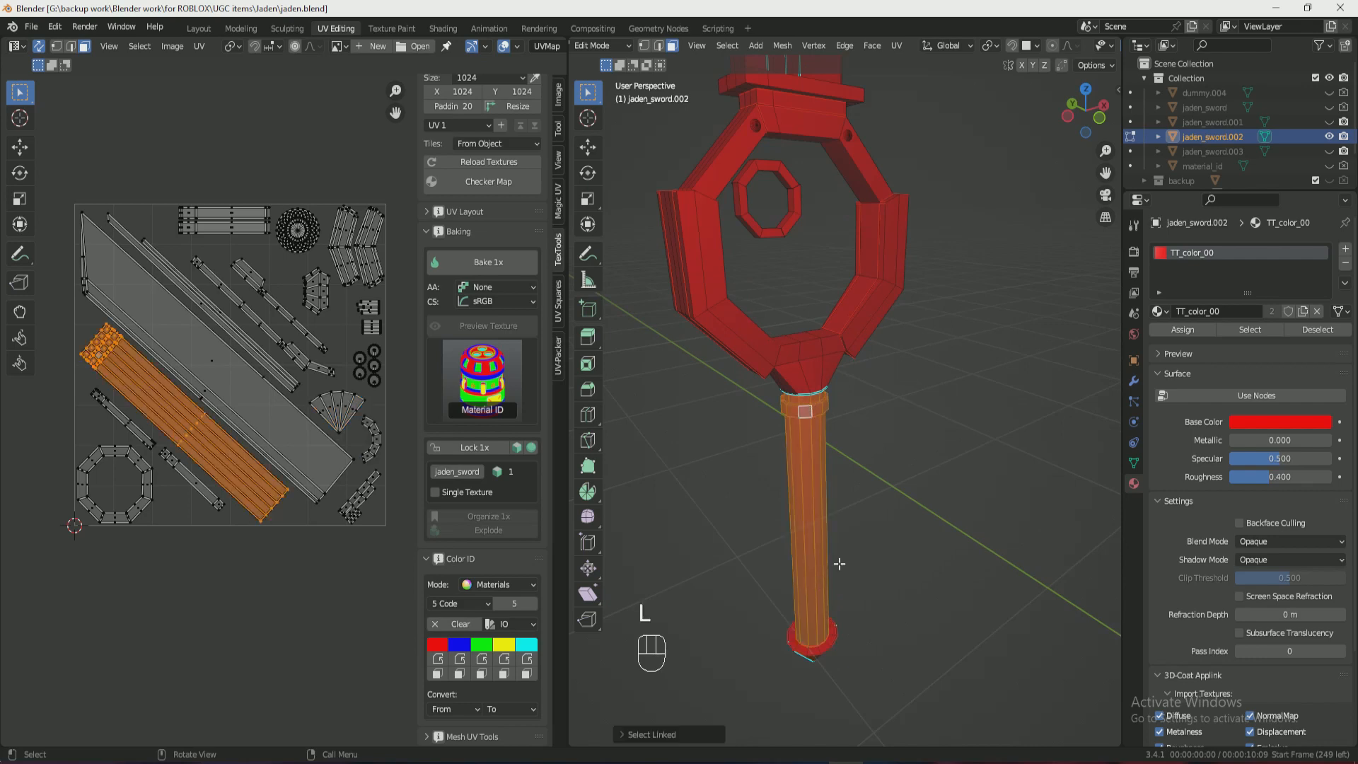
Add the pommel, its pointed tip and the flared connector below the octagonal guard to the handle selection.
{"action": "middle_click_drag", "start_coordinate": [839, 563], "coordinate": [839, 732]}
{"action": "key", "text": "l"}
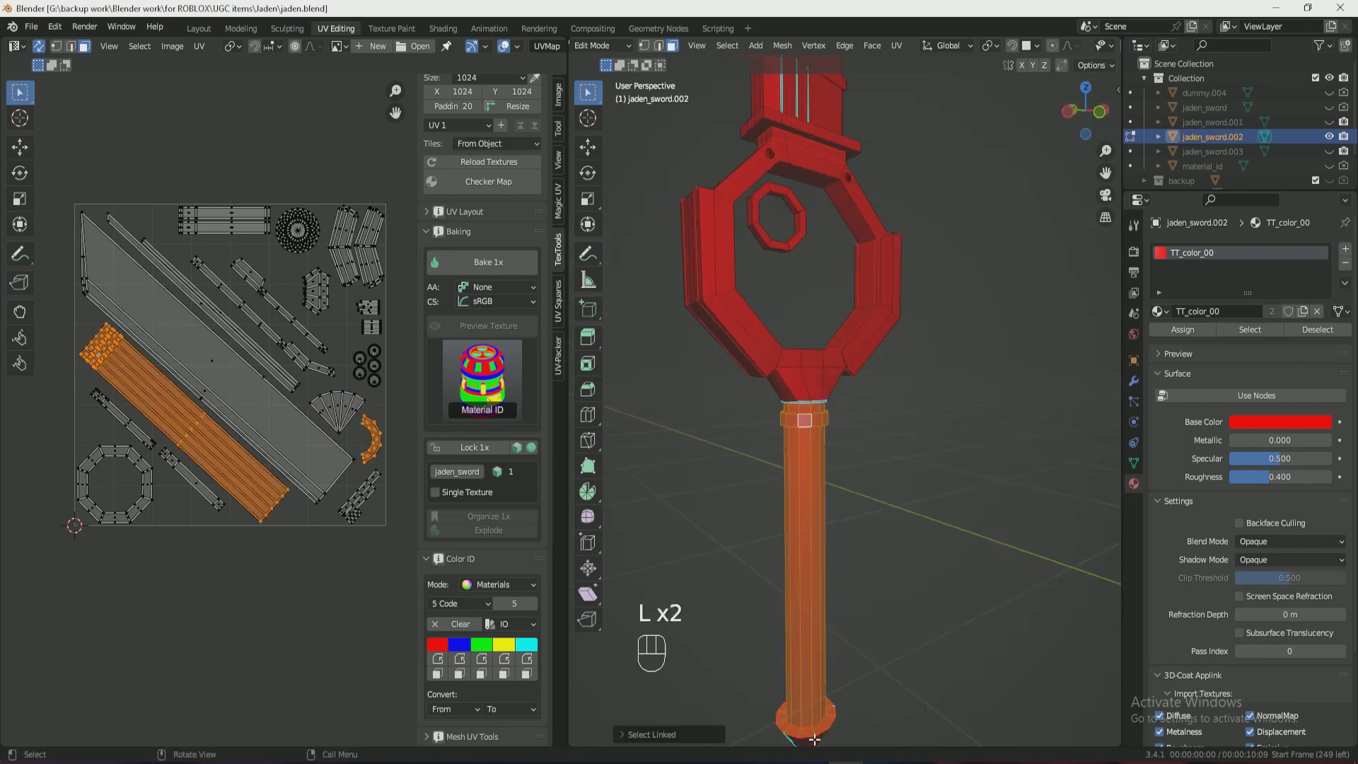
{"action": "key", "text": "l"}
{"action": "middle_click_drag", "start_coordinate": [930, 316], "coordinate": [917, 347]}
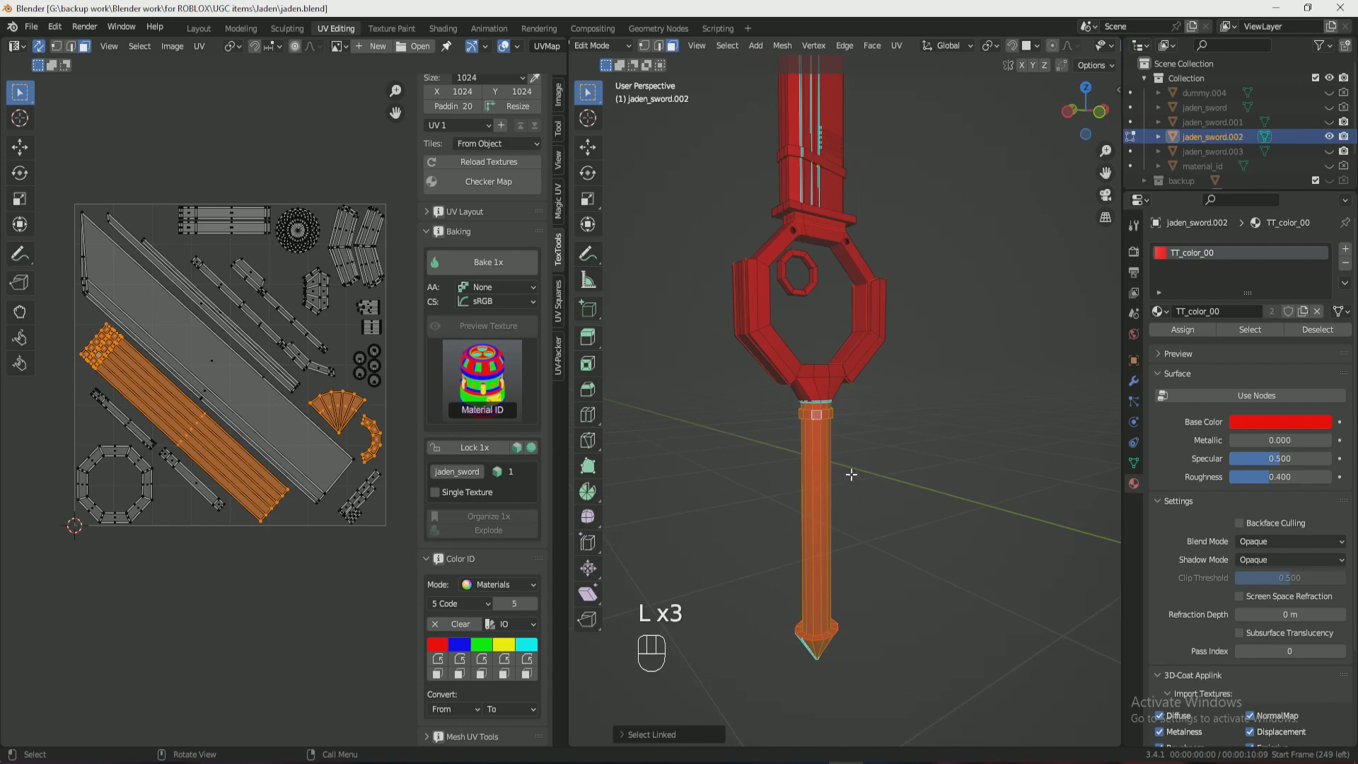
{"action": "scroll", "coordinate": [821, 490], "scroll_direction": "up", "scroll_amount": 3}
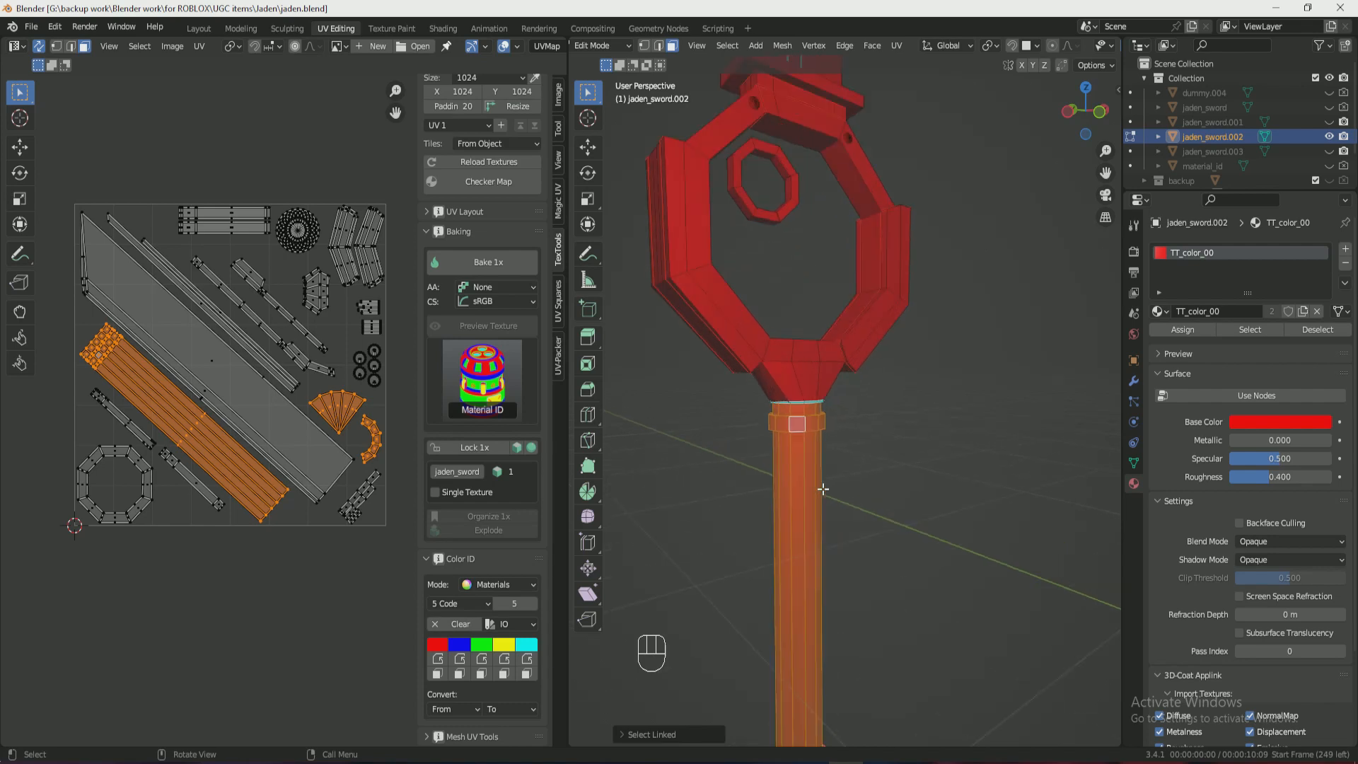
{"action": "key", "text": "l"}
{"action": "mouse_move", "coordinate": [1095, 108]}
{"action": "left_mouse_down"}
{"action": "mouse_move", "coordinate": [1096, 202]}
{"action": "mouse_move", "coordinate": [998, 117]}
{"action": "mouse_move", "coordinate": [1083, 120]}
{"action": "left_mouse_up"}
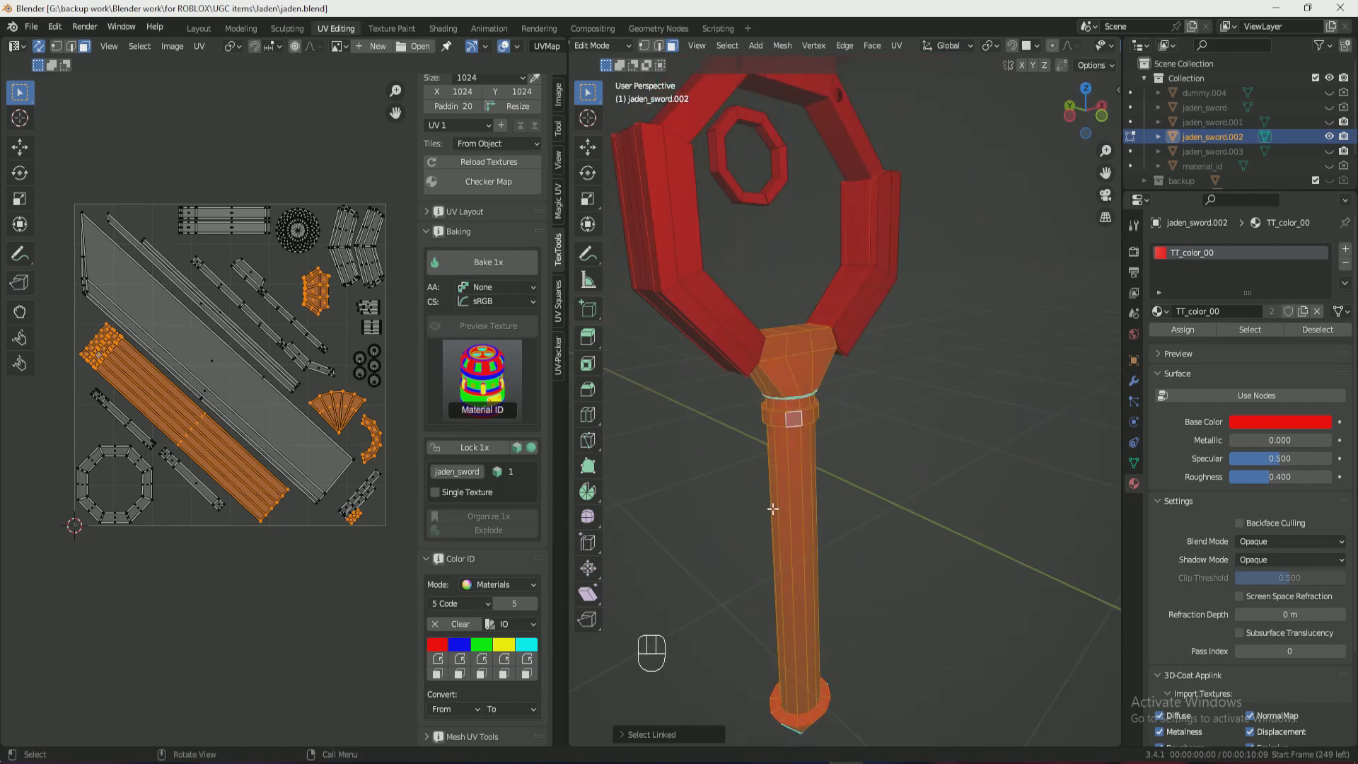
Assign the blue Color ID material to the selected handle parts and clear the selection.
{"action": "scroll", "coordinate": [775, 502], "scroll_direction": "down", "scroll_amount": 1}
{"action": "left_click", "coordinate": [460, 659]}
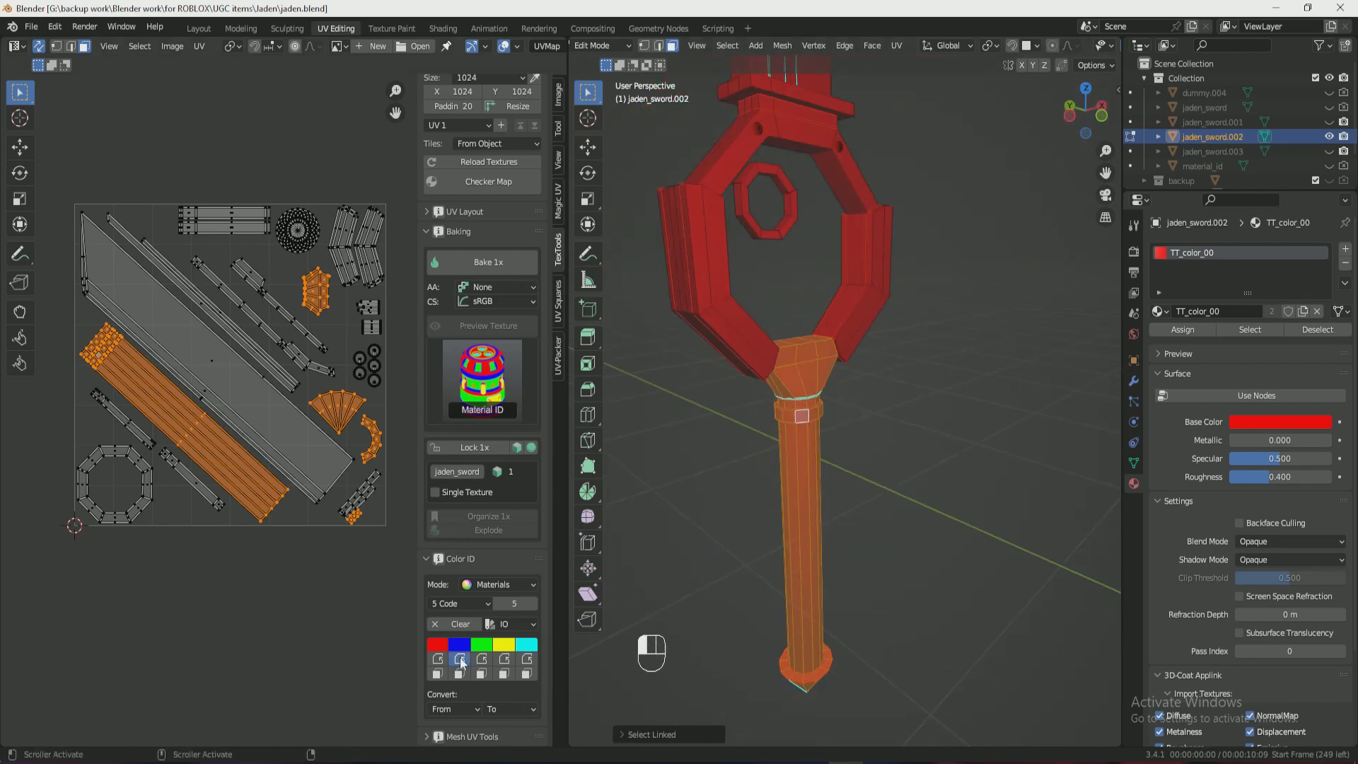
{"action": "left_click", "coordinate": [807, 468]}
{"action": "left_click", "coordinate": [893, 367]}
Set the viewport shading color to Object and enable X-ray so the blade's detail faces can be distinguished.
{"action": "left_click_drag", "start_coordinate": [1086, 109], "coordinate": [1098, 140]}
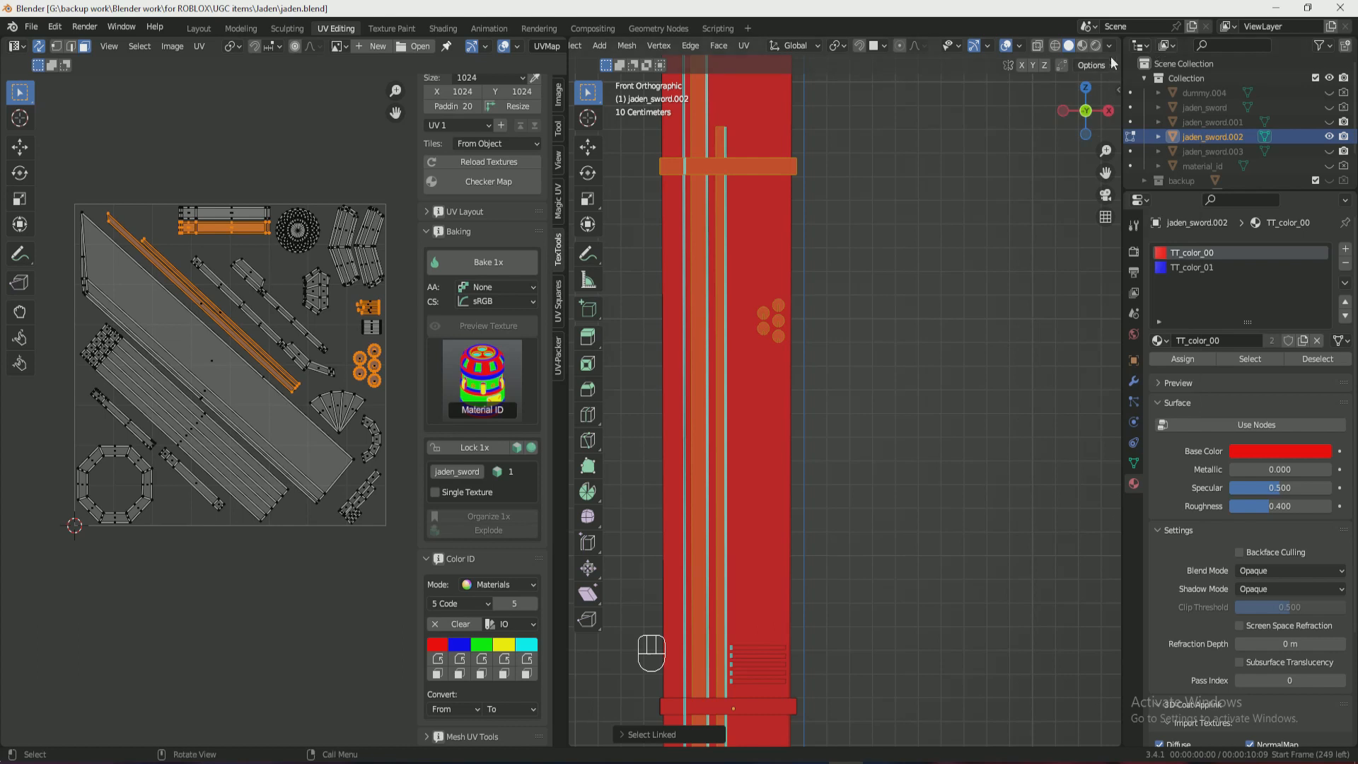
{"action": "left_click", "coordinate": [1110, 55]}
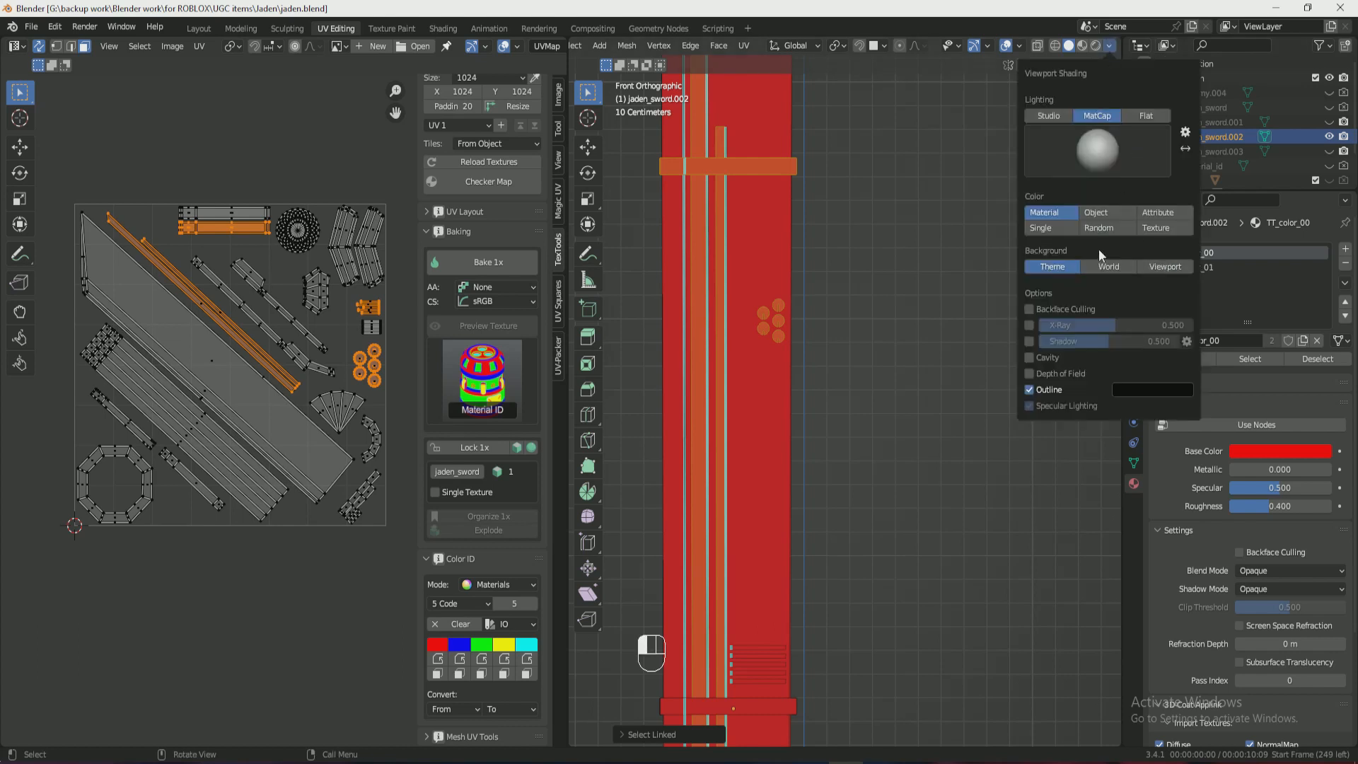
{"action": "left_click", "coordinate": [1104, 211]}
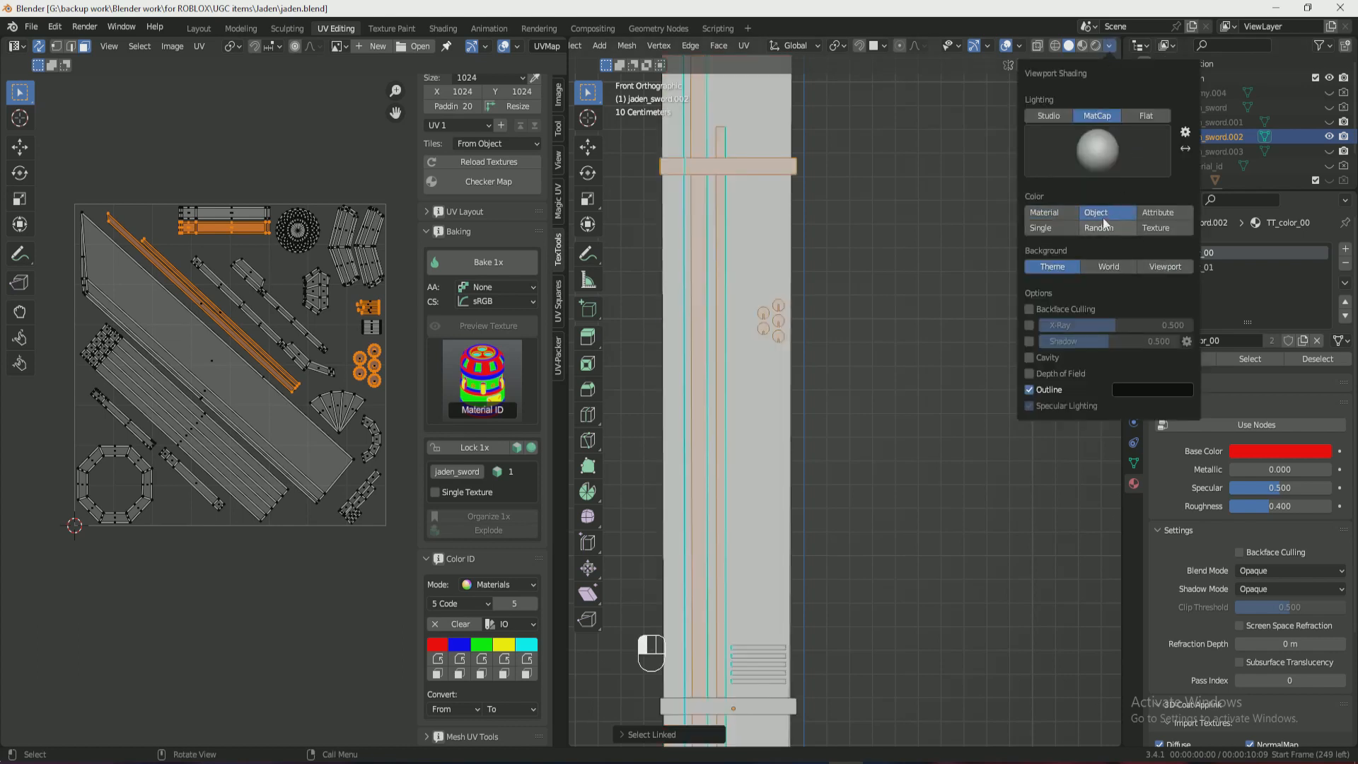
{"action": "left_click", "coordinate": [1110, 44]}
{"action": "left_click", "coordinate": [1110, 45]}
{"action": "key", "text": "alt+z"}
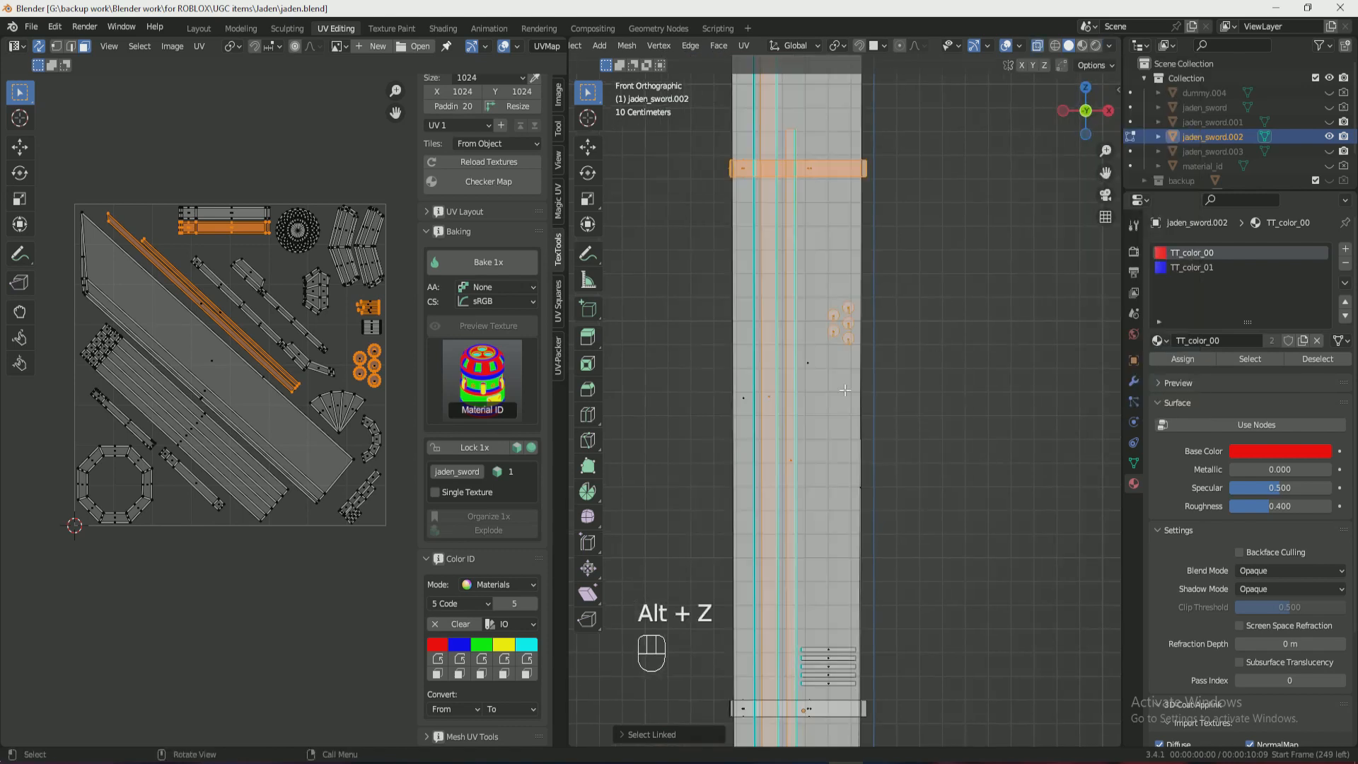
In face mode, select the linked long strips, both bands, round studs and horizontal slats on the blade.
{"action": "key", "text": "3"}
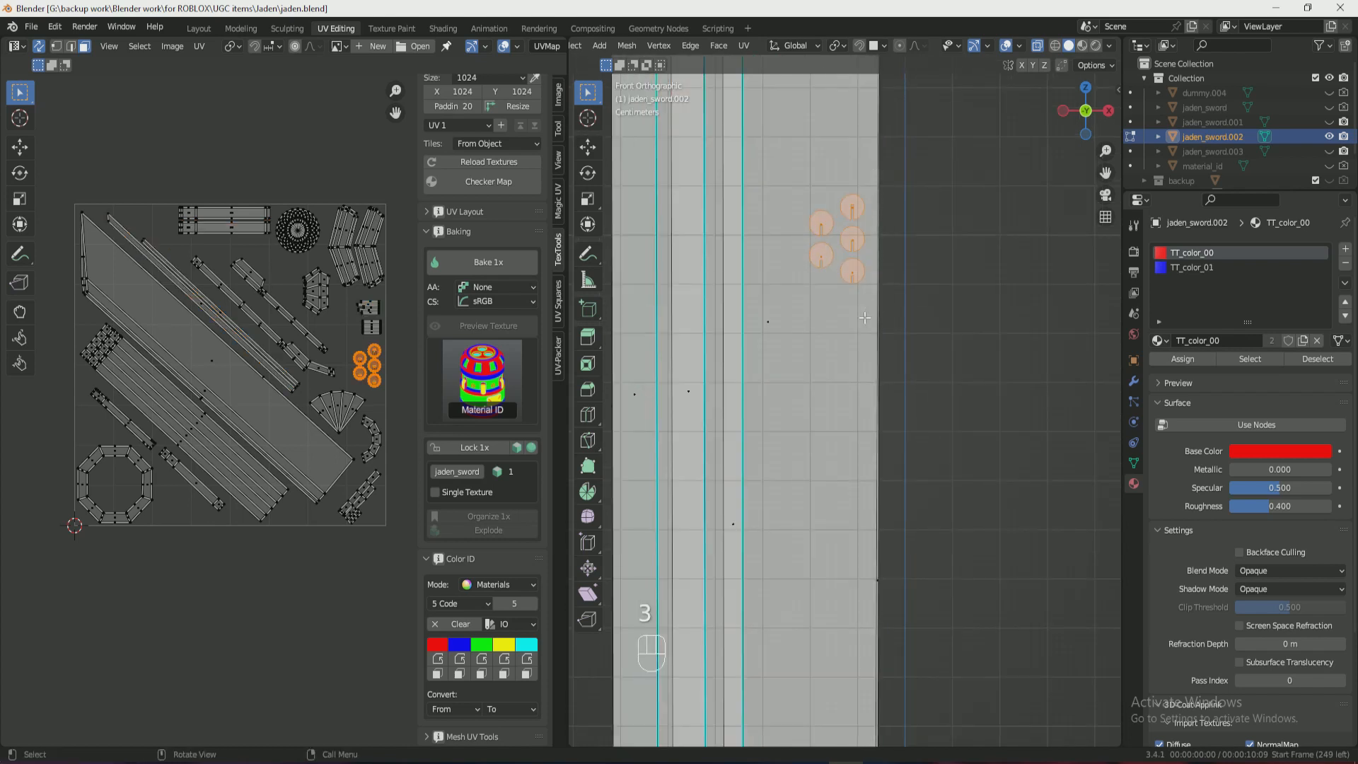
{"action": "left_click", "coordinate": [689, 392], "text": "shift"}
{"action": "left_click", "coordinate": [734, 524], "text": "shift"}
{"action": "left_click_drag", "start_coordinate": [1106, 173], "coordinate": [1142, 630]}
{"action": "key", "text": "l"}
{"action": "left_click_drag", "start_coordinate": [1105, 172], "coordinate": [1134, 528]}
{"action": "left_click_drag", "start_coordinate": [852, 310], "coordinate": [918, 428], "text": "shift"}
{"action": "scroll", "coordinate": [917, 428], "scroll_direction": "down", "scroll_amount": 5}
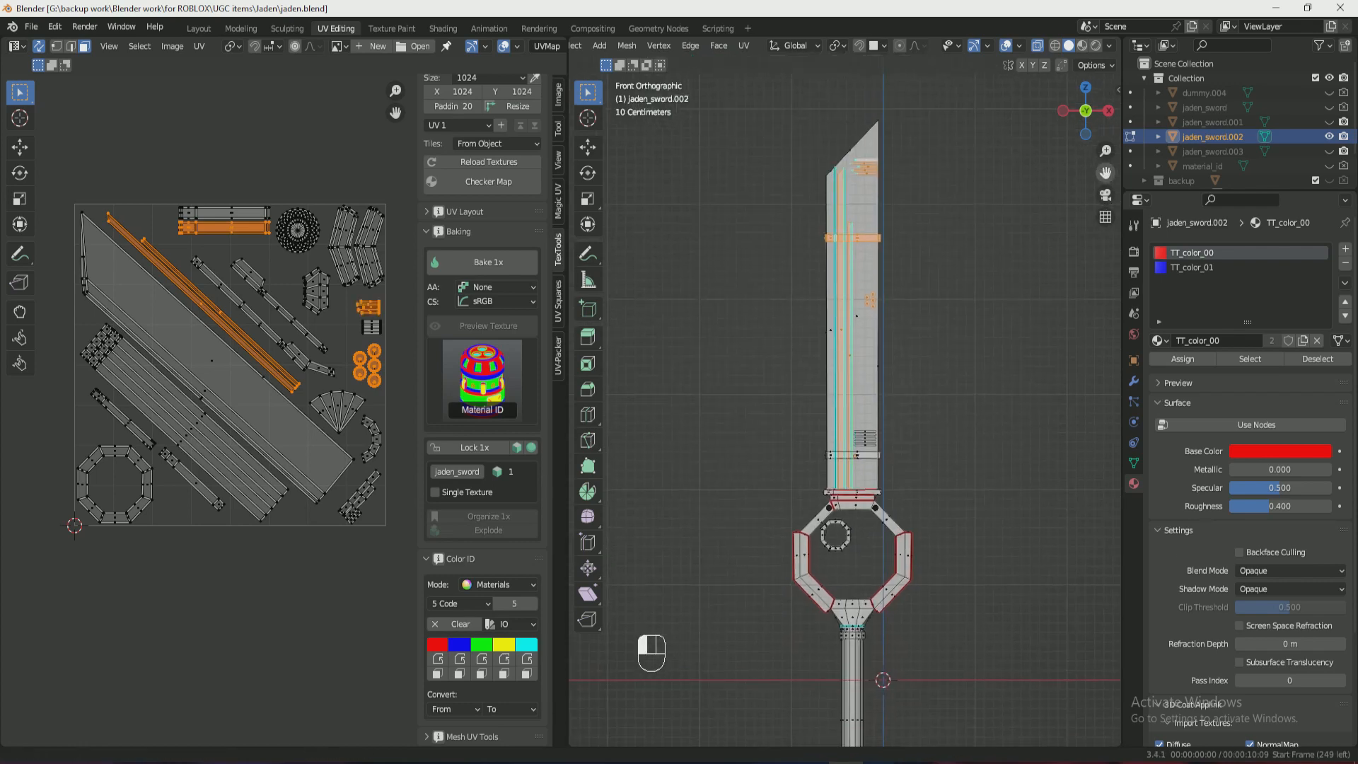
{"action": "scroll", "coordinate": [913, 543], "scroll_direction": "up", "scroll_amount": 4}
{"action": "key", "text": "l"}
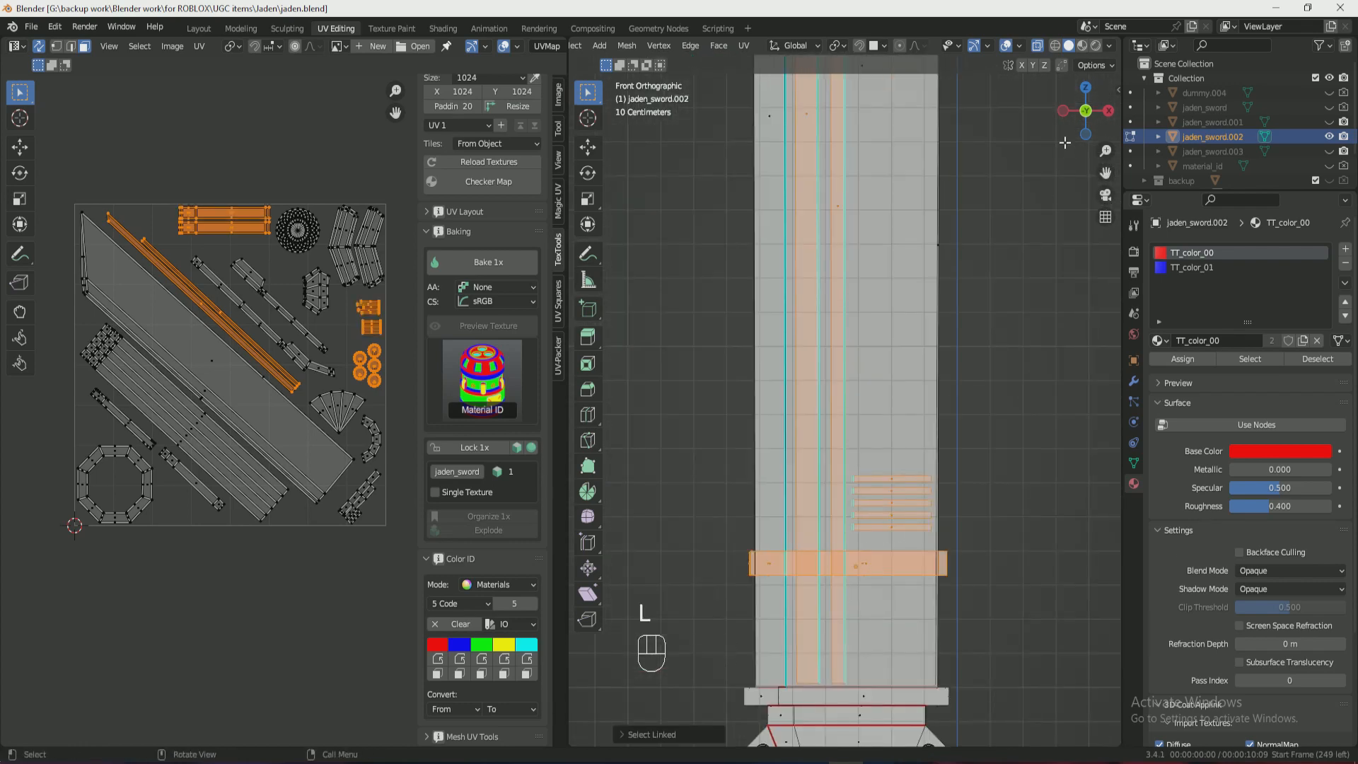
Turn off X-ray and assign the green Color ID material to the selected blade details.
{"action": "left_click_drag", "start_coordinate": [1077, 126], "coordinate": [821, 29]}
{"action": "left_click", "coordinate": [1038, 45]}
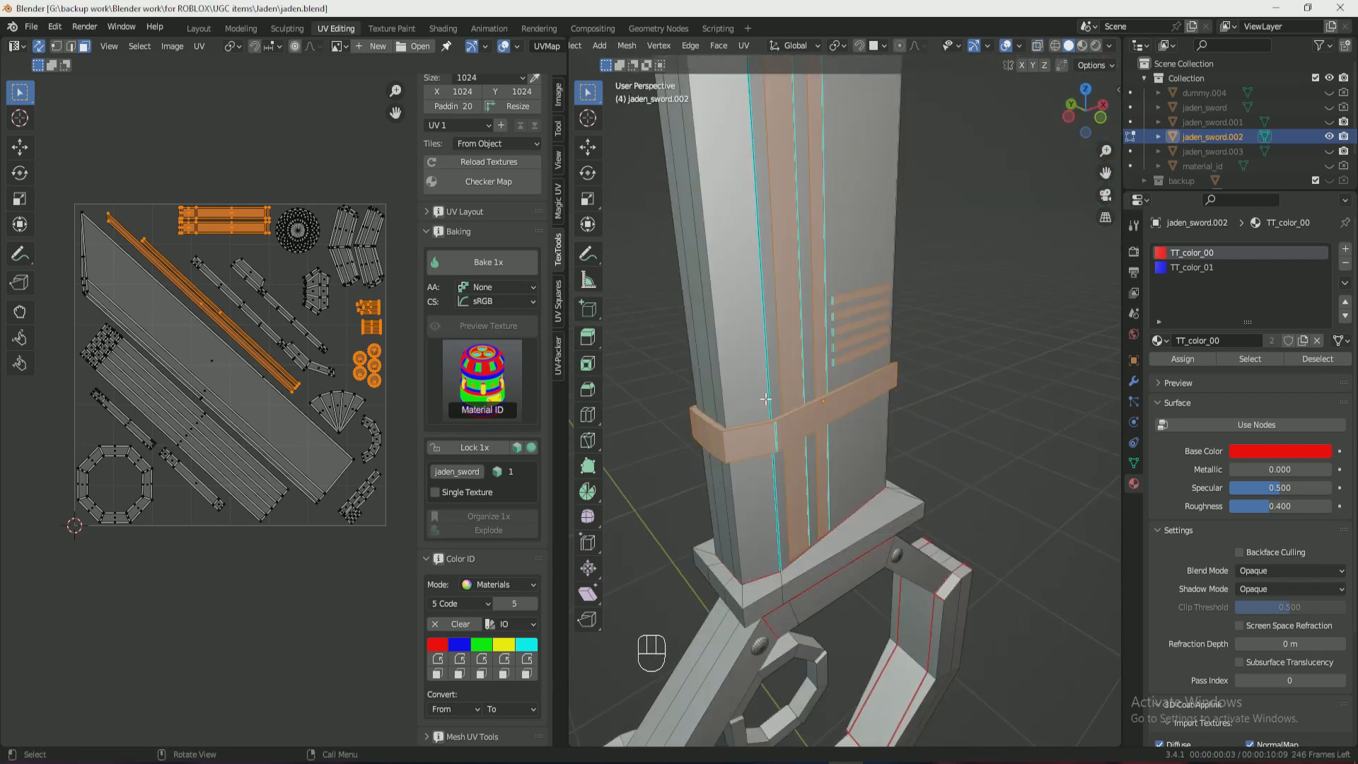
{"action": "scroll", "coordinate": [1013, 462], "scroll_direction": "down", "scroll_amount": 3}
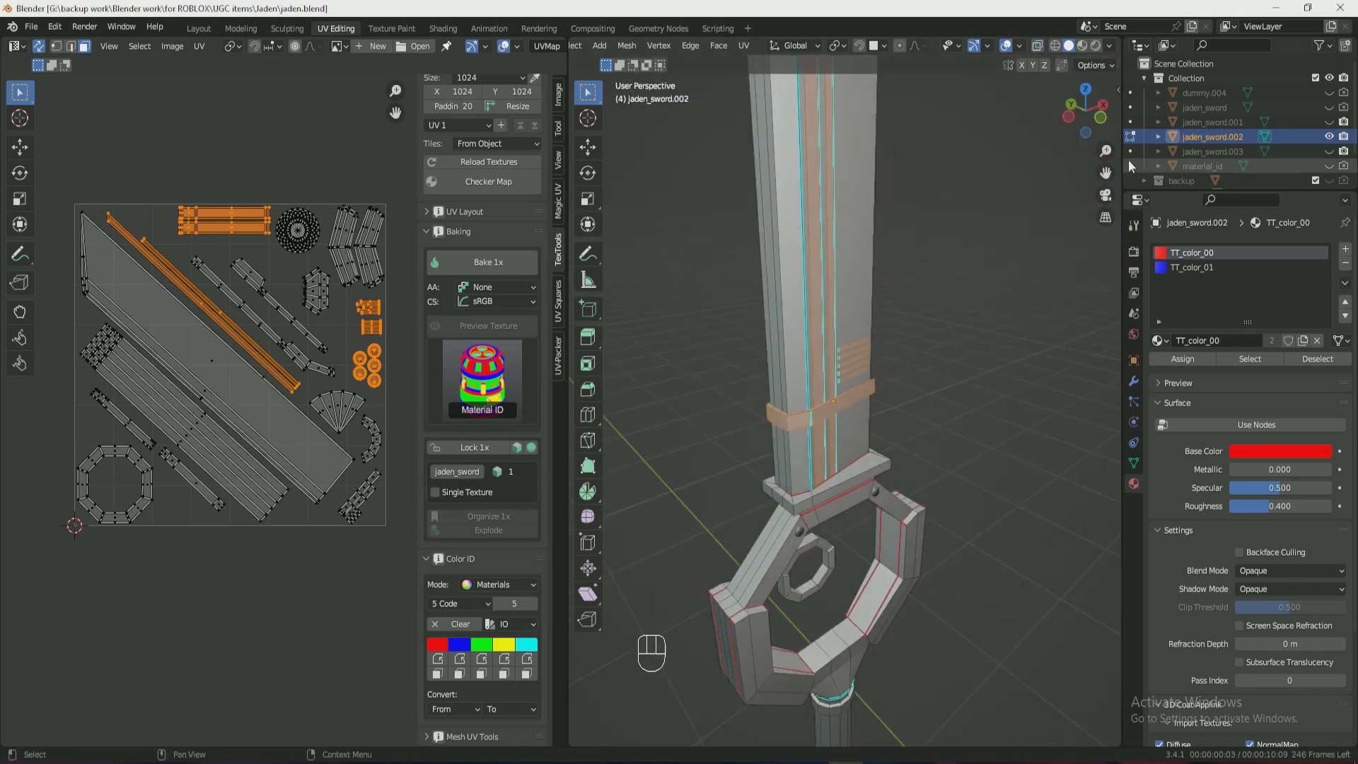
{"action": "left_click_drag", "start_coordinate": [1106, 173], "coordinate": [1123, 340]}
{"action": "mouse_move", "coordinate": [1093, 122]}
{"action": "left_mouse_down"}
{"action": "mouse_move", "coordinate": [1238, 122]}
{"action": "mouse_move", "coordinate": [1077, 119]}
{"action": "left_mouse_up"}
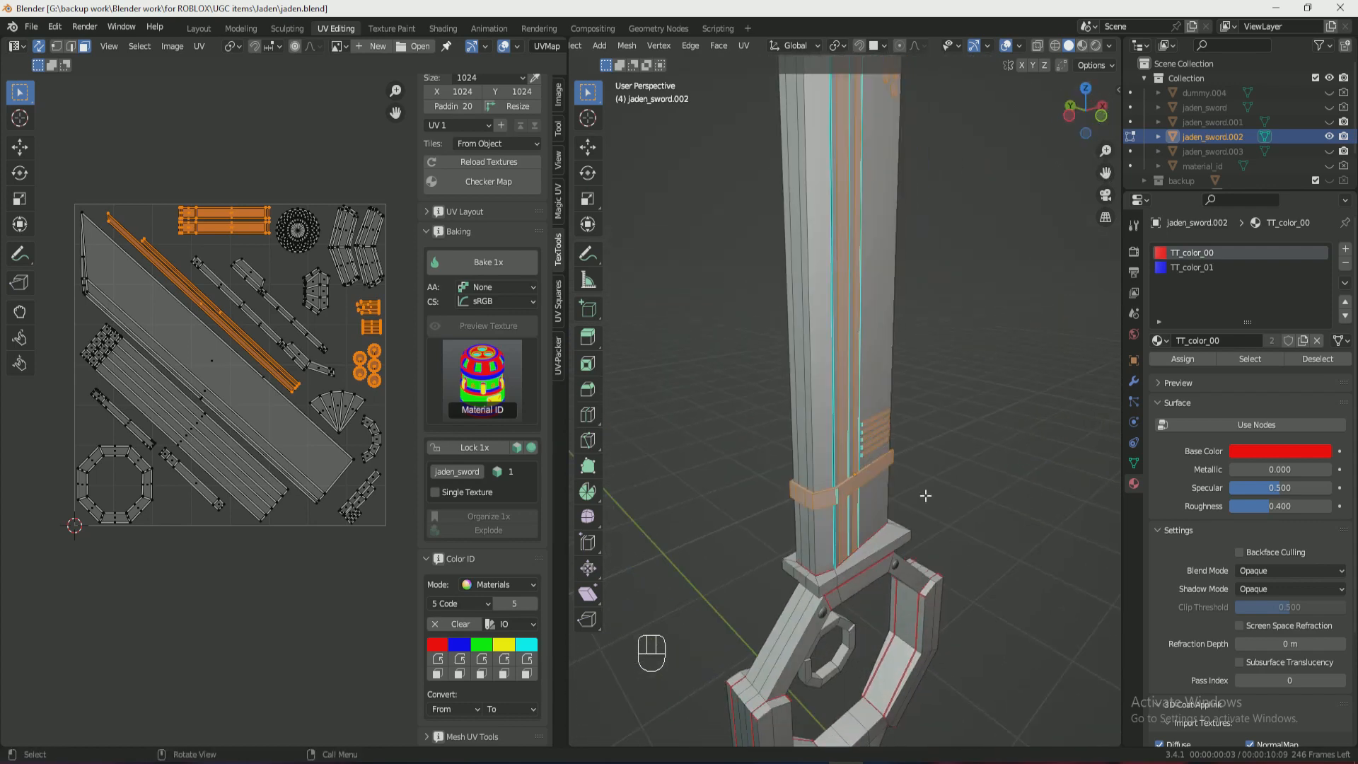
{"action": "left_click", "coordinate": [482, 658]}
{"action": "left_click", "coordinate": [972, 375]}
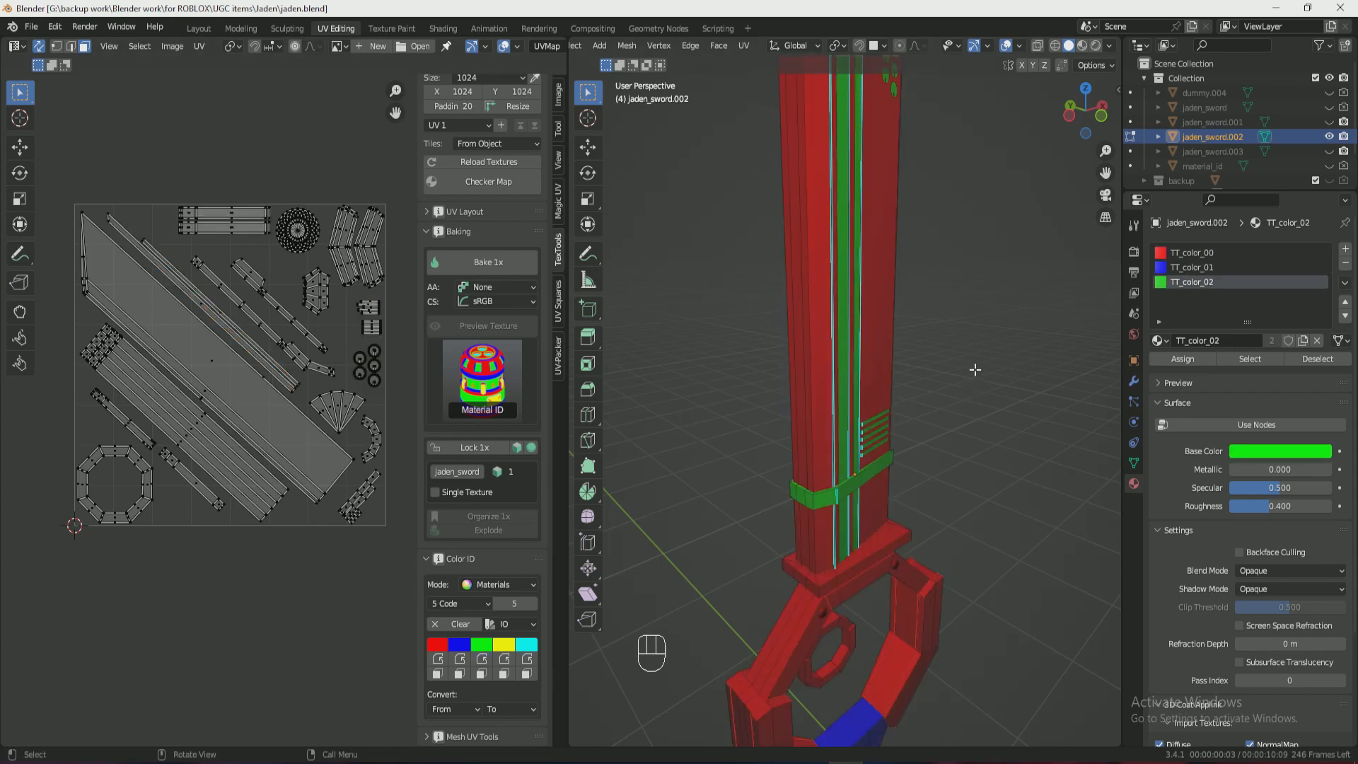
Switch to Object Mode and inspect the Color ID areas across the whole sword.
{"action": "key", "text": "Tab"}
{"action": "scroll", "coordinate": [973, 369], "scroll_direction": "down", "scroll_amount": 4}
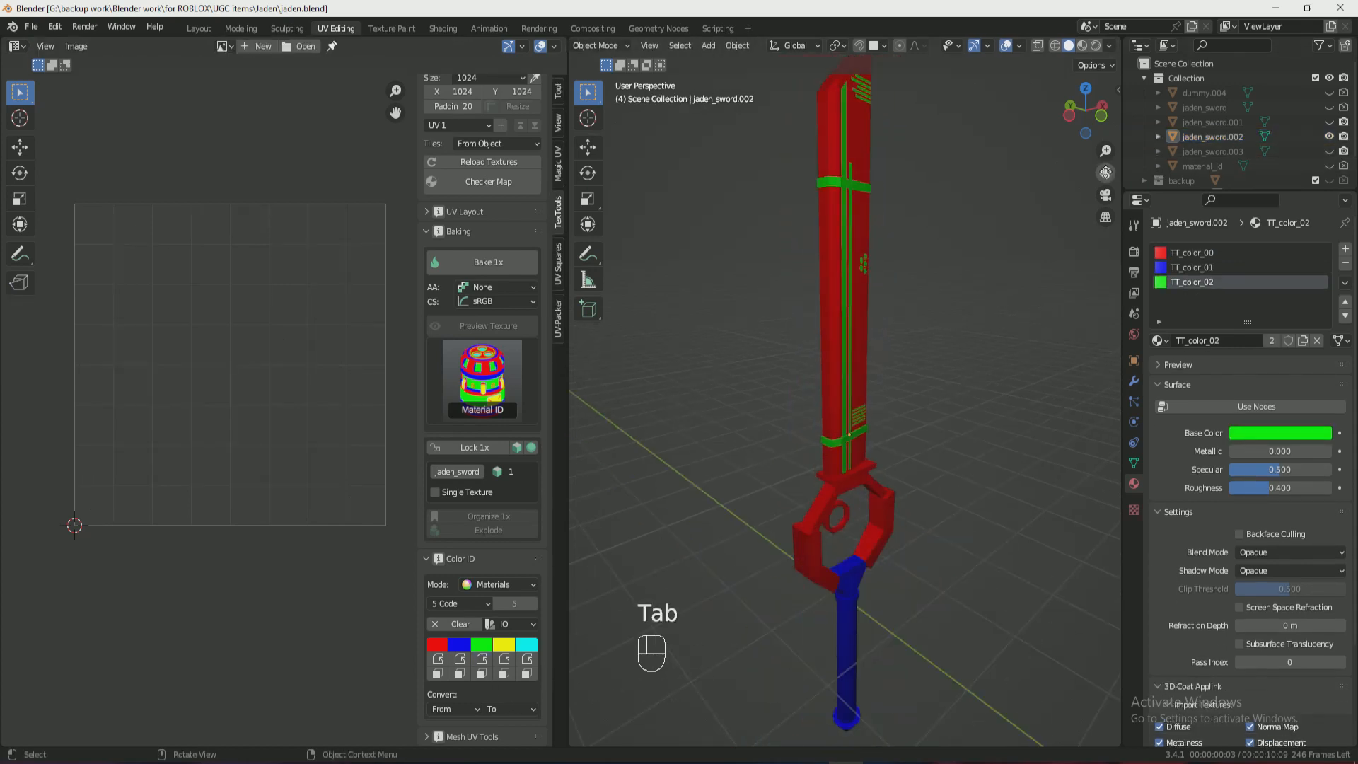
{"action": "middle_click_drag", "start_coordinate": [973, 370], "coordinate": [934, 379]}
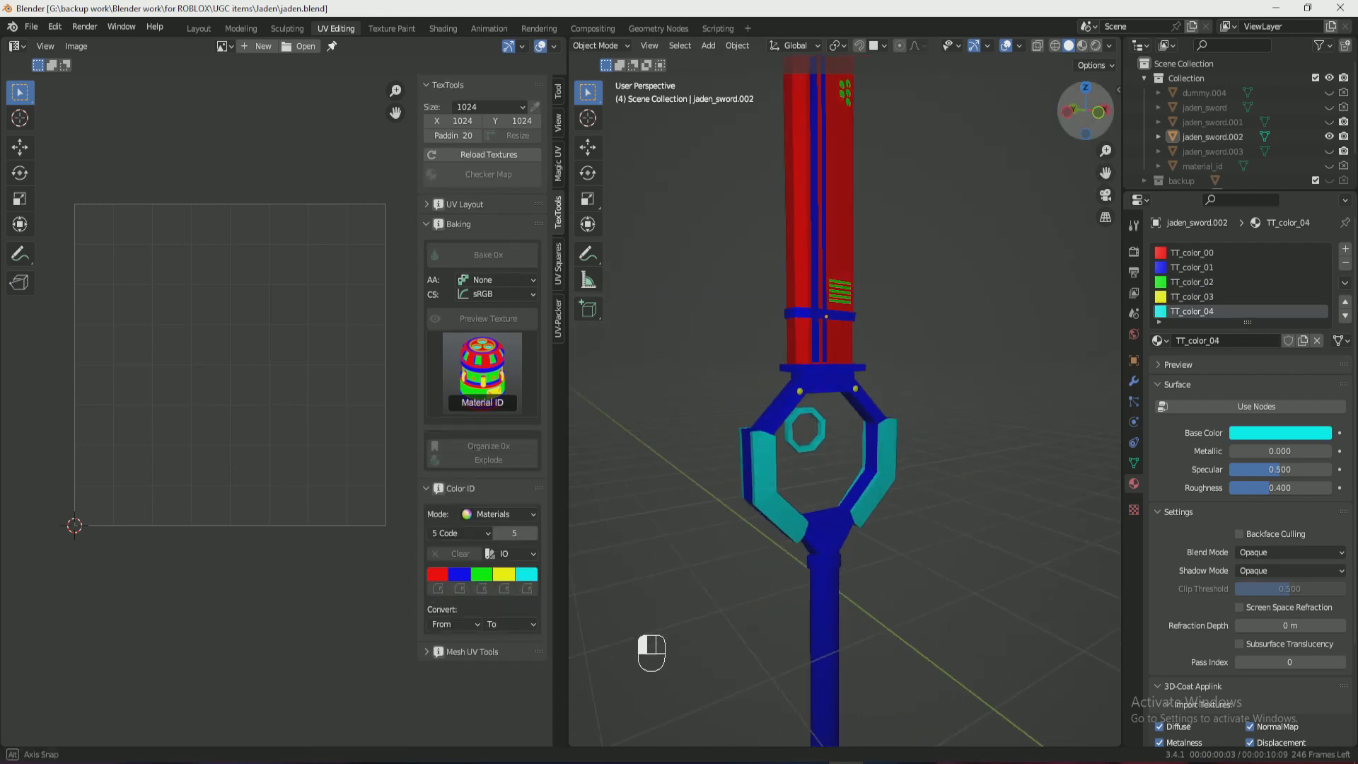
{"action": "middle_click_drag", "start_coordinate": [711, 393], "coordinate": [711, 393]}
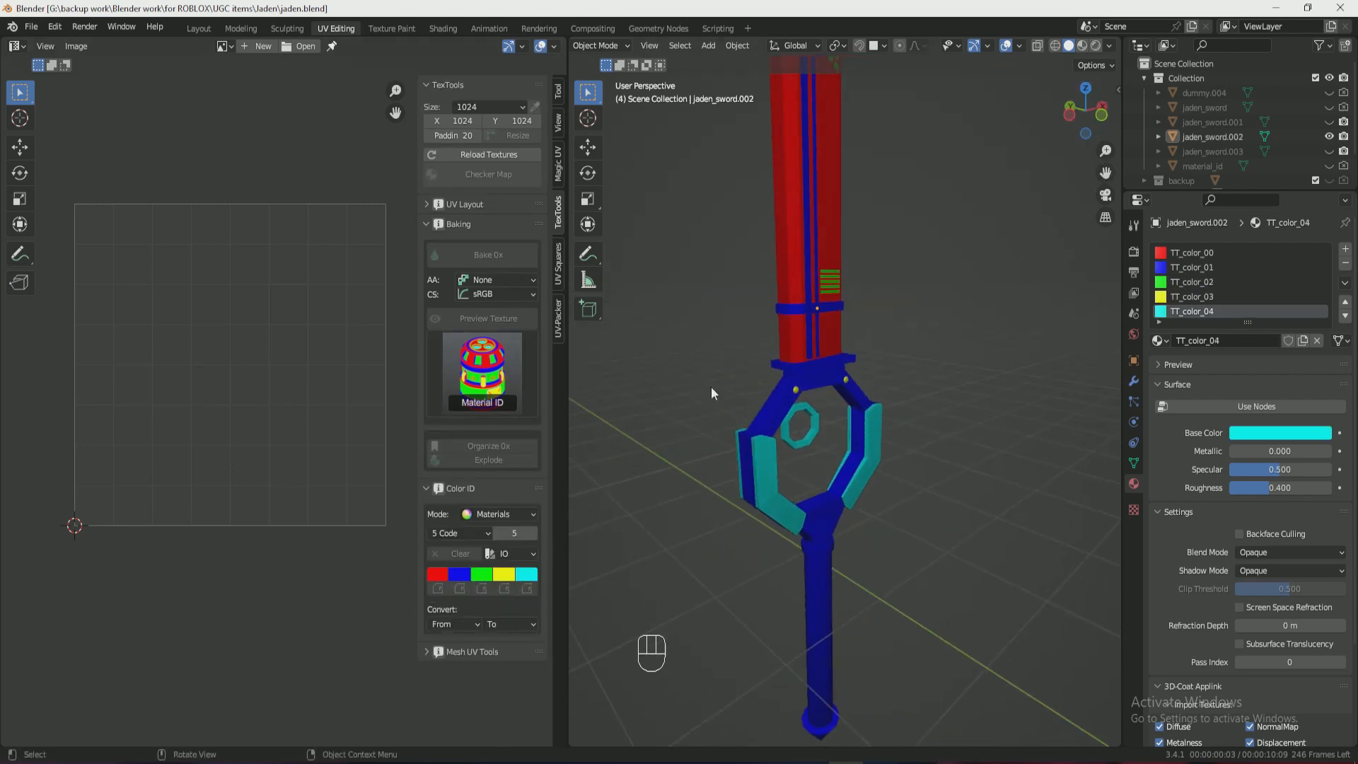
Select the sword and set the TexTools texture size to 1024 with a padding of 4.
{"action": "key", "text": "n"}
{"action": "key", "text": "n"}
{"action": "left_click", "coordinate": [821, 340]}
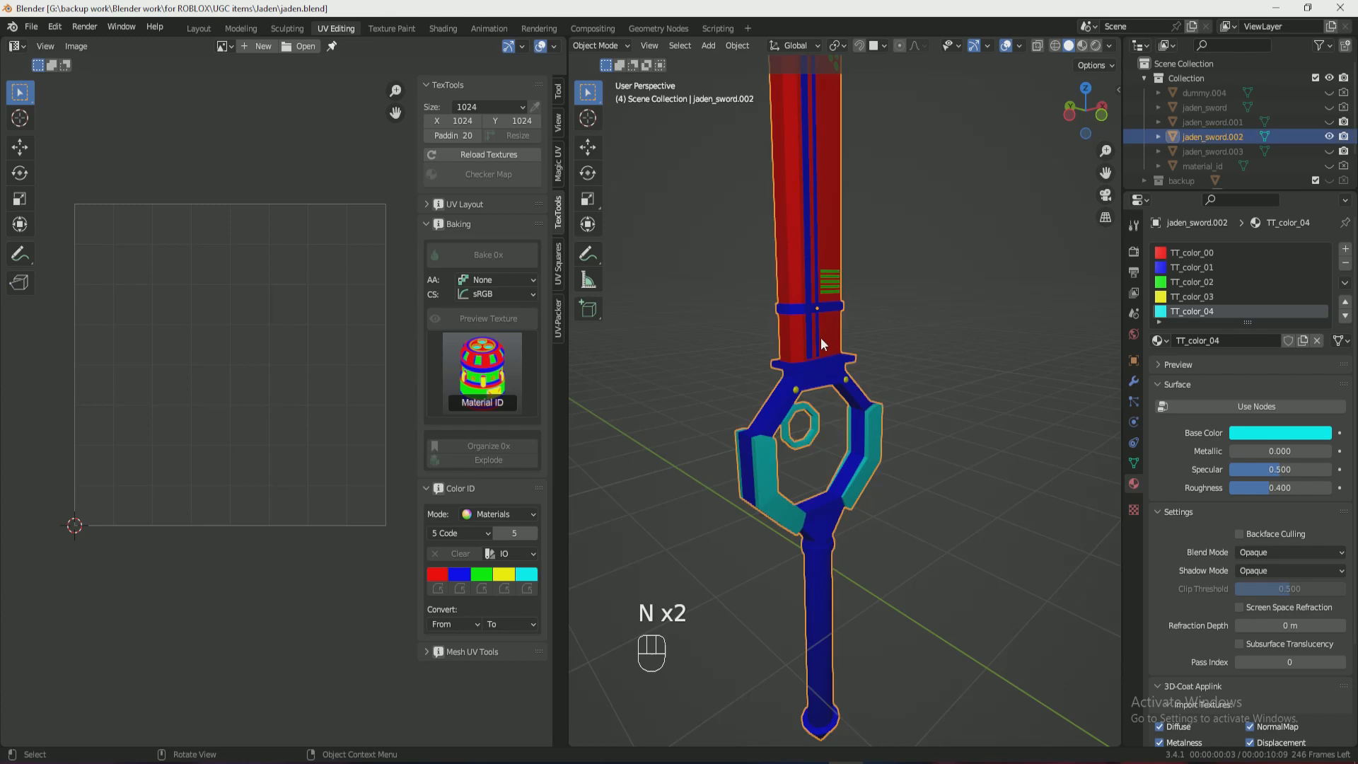
{"action": "left_click", "coordinate": [490, 108]}
{"action": "left_click", "coordinate": [488, 207]}
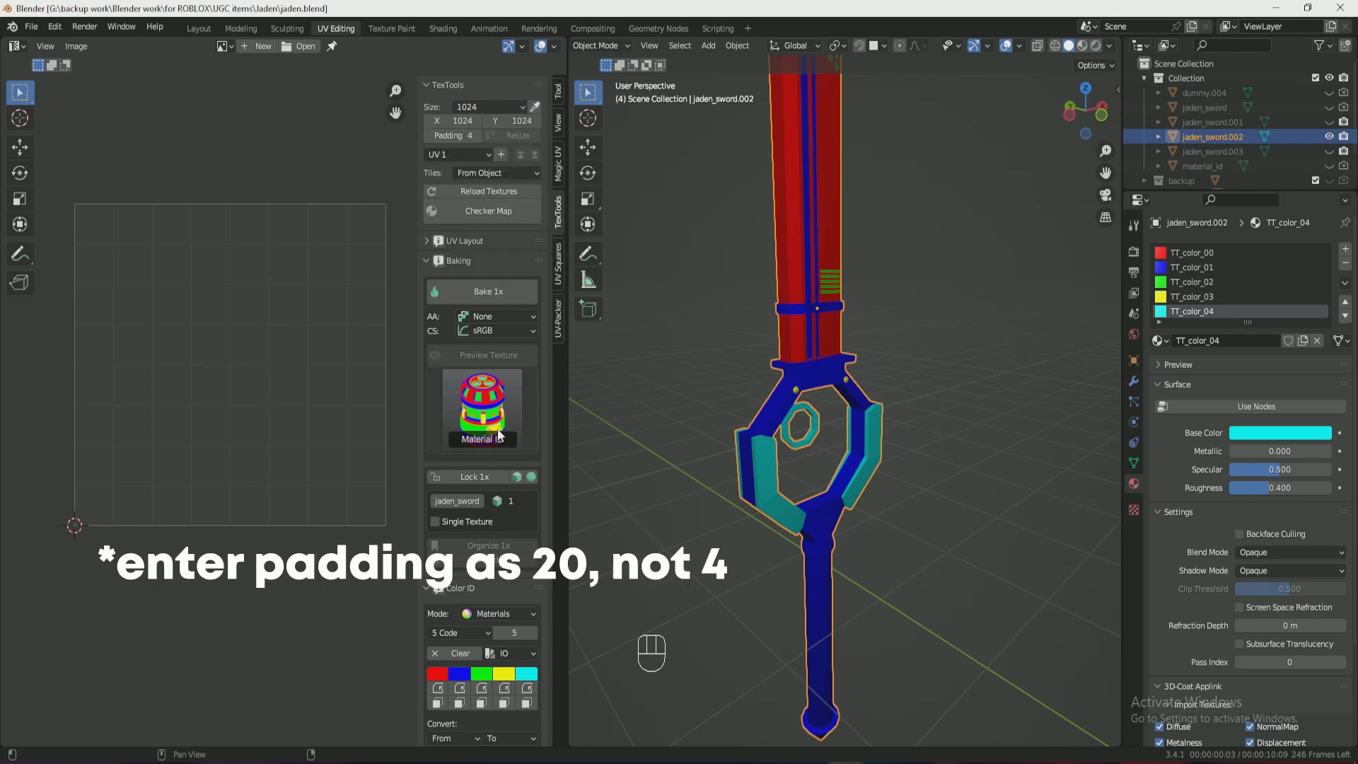
Choose Material ID as the bake mode and bake the map for the sword.
{"action": "left_click", "coordinate": [498, 403]}
{"action": "left_click", "coordinate": [585, 207]}
{"action": "left_click", "coordinate": [487, 294]}
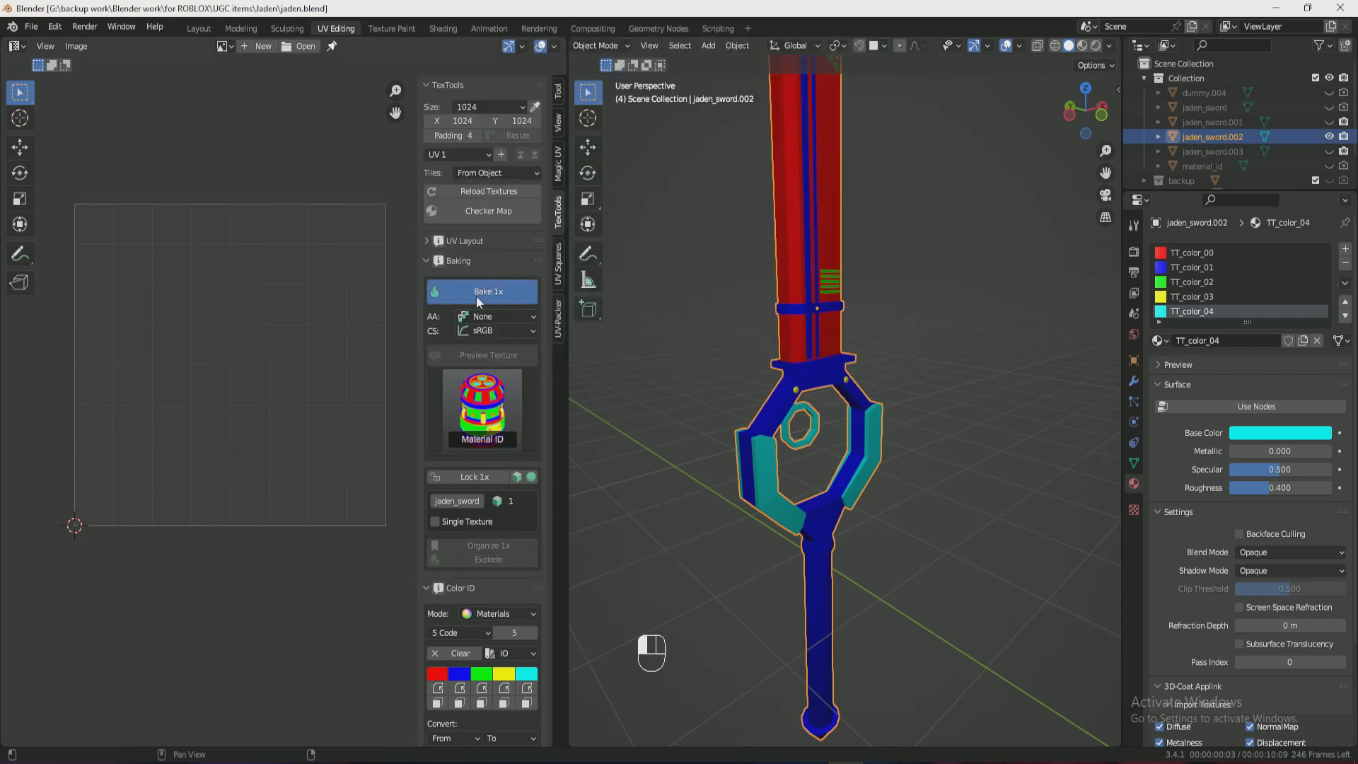
Hide the image editor's sidebar and inspect the whole baked Material ID map.
{"action": "scroll", "coordinate": [316, 443], "scroll_direction": "up", "scroll_amount": 2}
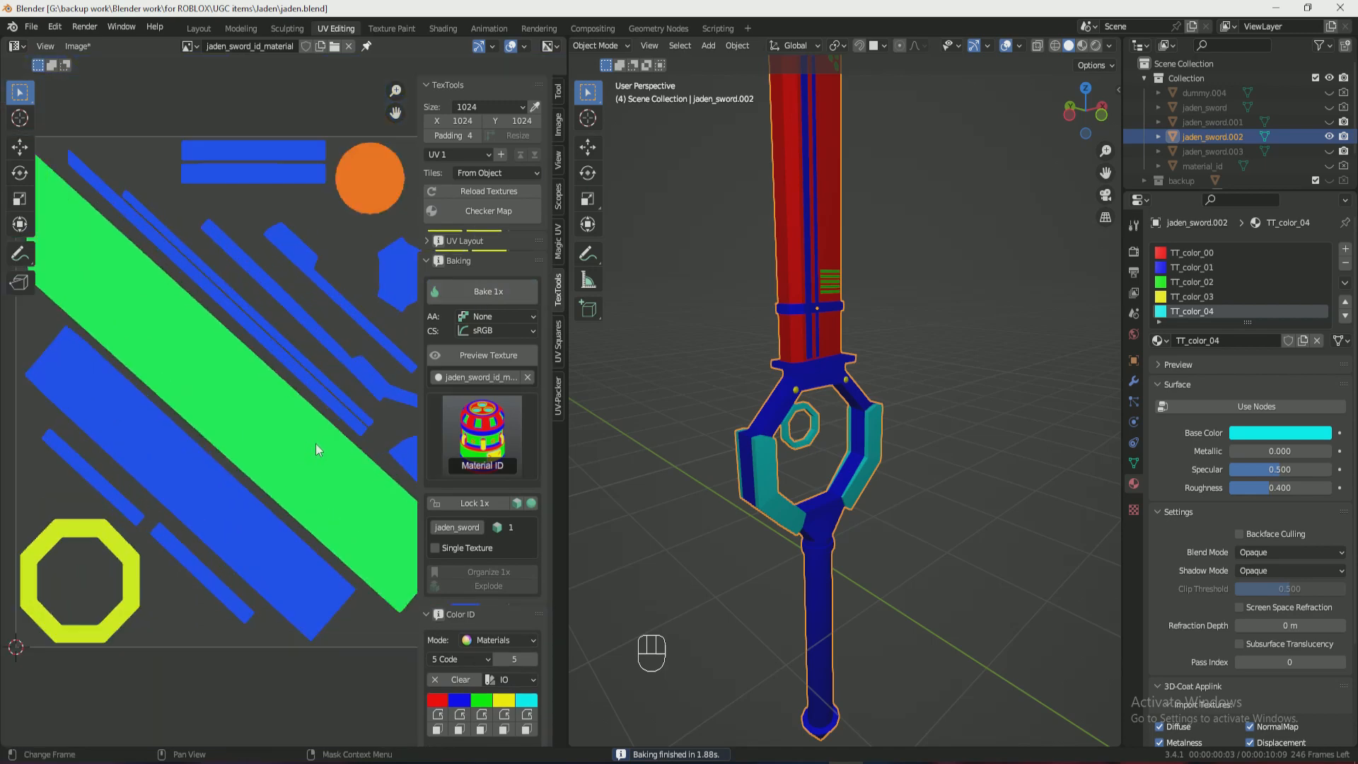
{"action": "key", "text": "n"}
{"action": "scroll", "coordinate": [232, 413], "scroll_direction": "down", "scroll_amount": 3}
{"action": "scroll", "coordinate": [232, 412], "scroll_direction": "up", "scroll_amount": 3}
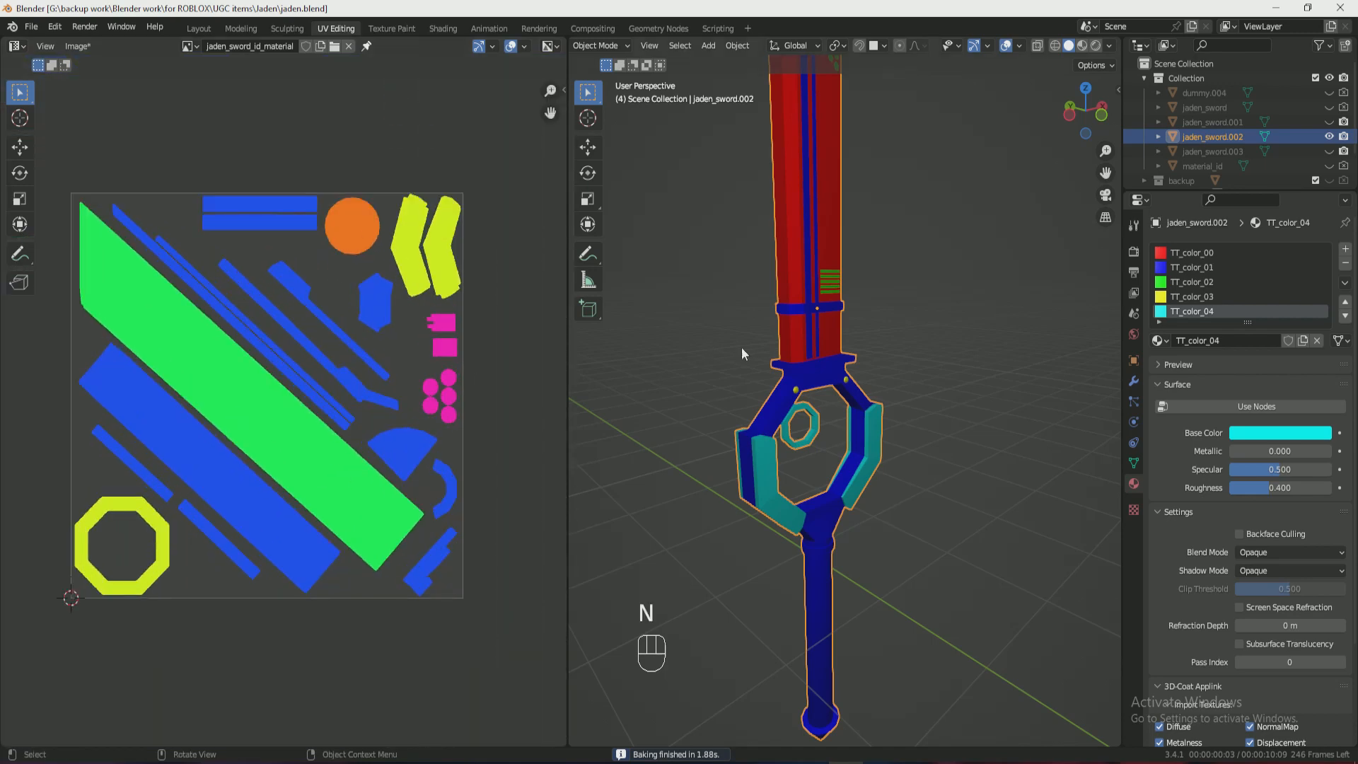
Duplicate the sword beside the original and remove all five Color ID material slots from the copy.
{"action": "scroll", "coordinate": [745, 346], "scroll_direction": "down", "scroll_amount": 3}
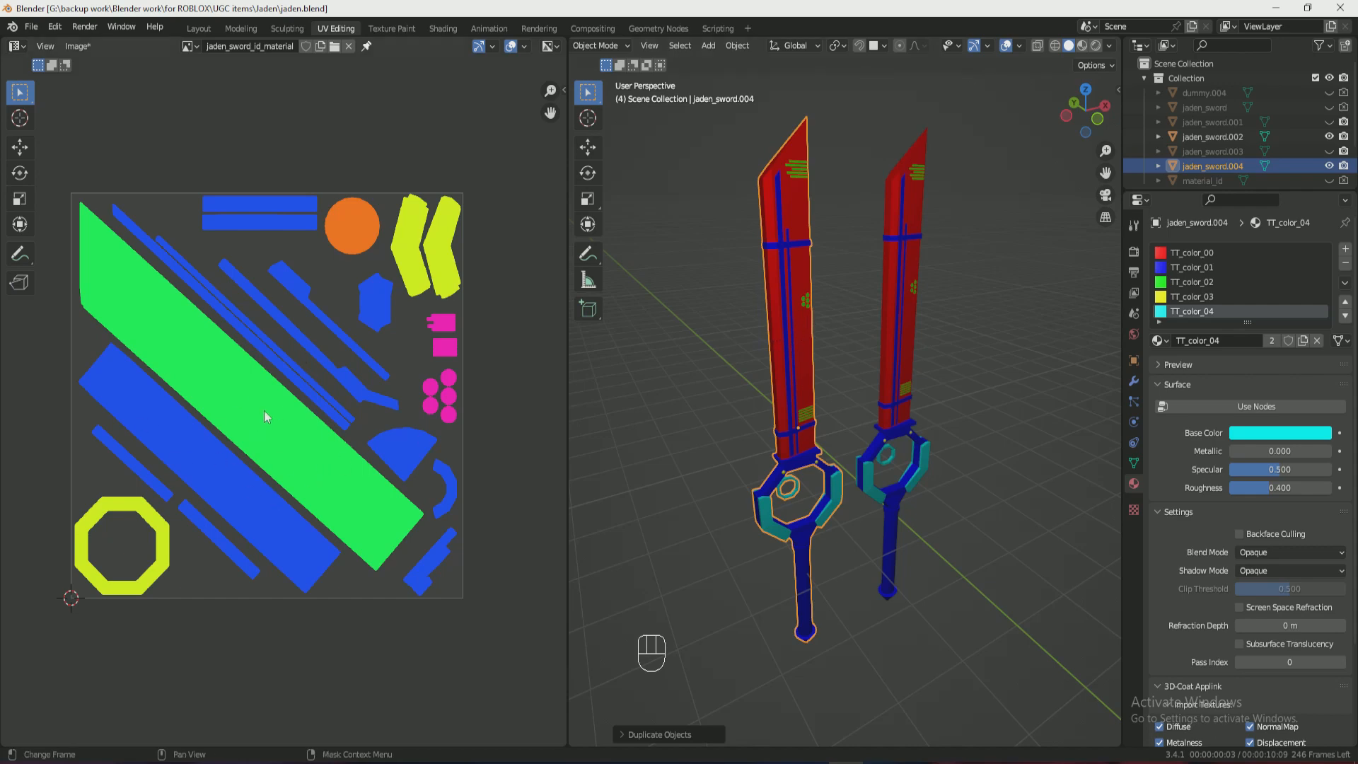
{"action": "left_click", "coordinate": [1346, 263]}
{"action": "left_click", "coordinate": [1346, 263]}
{"action": "left_click", "coordinate": [1346, 263]}
{"action": "left_click", "coordinate": [1345, 264]}
{"action": "left_click", "coordinate": [1345, 264]}
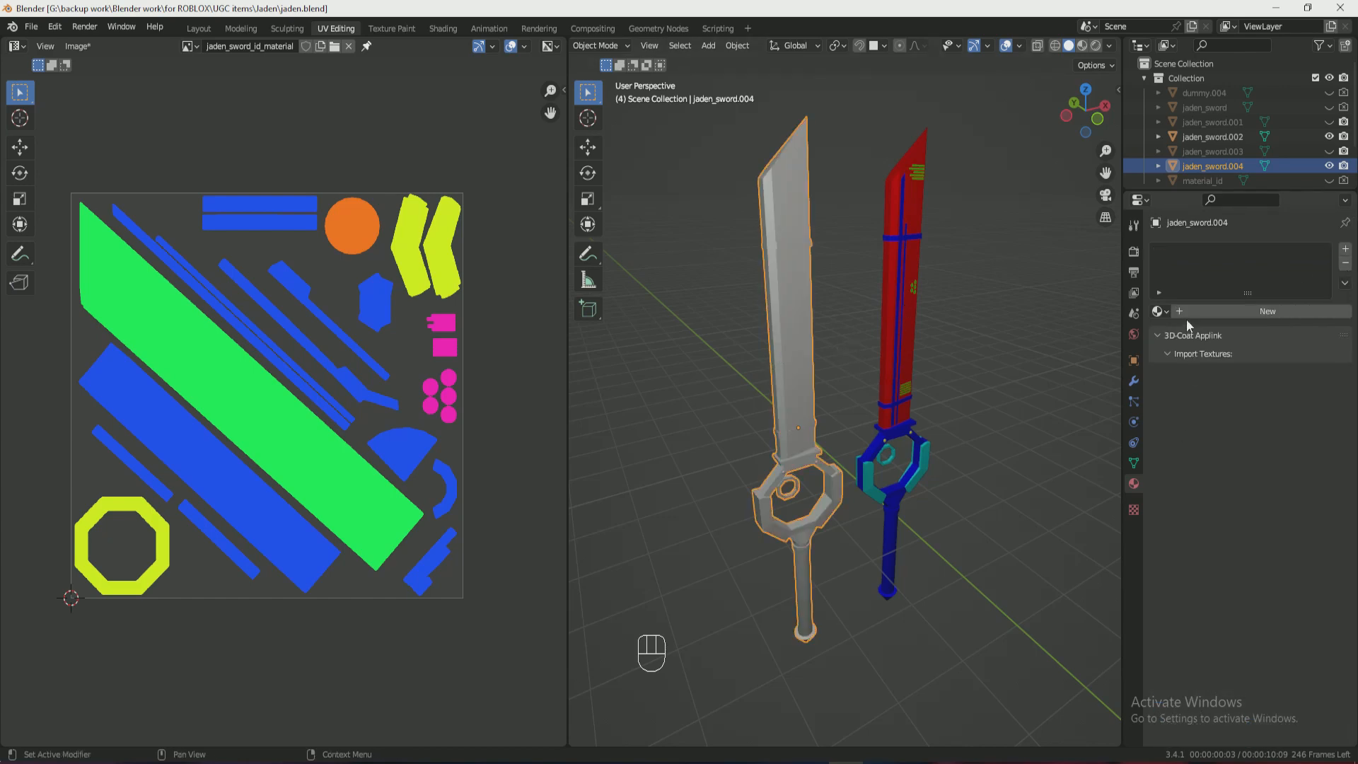
Redisplay the TexTools sidebar and preview the baked Material ID texture on the duplicate sword.
{"action": "key", "text": "n"}
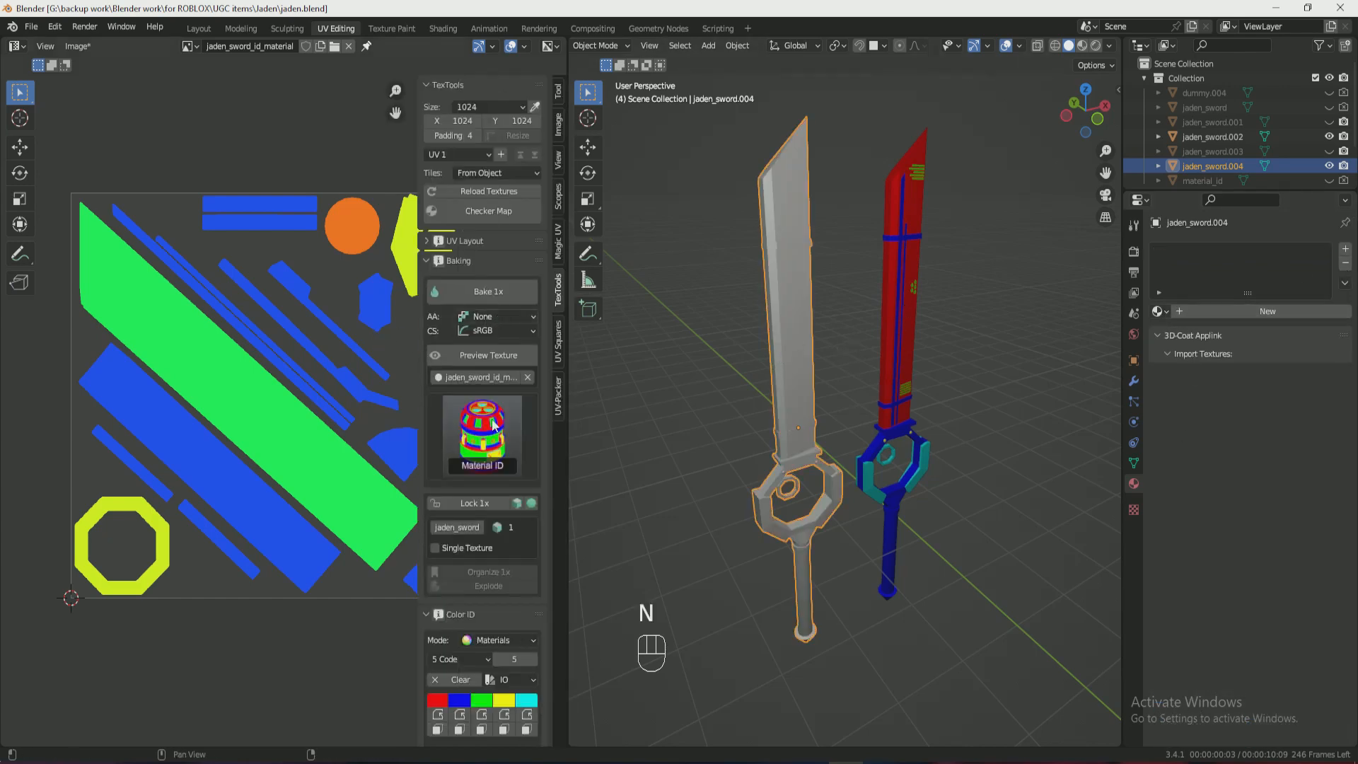
{"action": "left_click", "coordinate": [488, 357]}
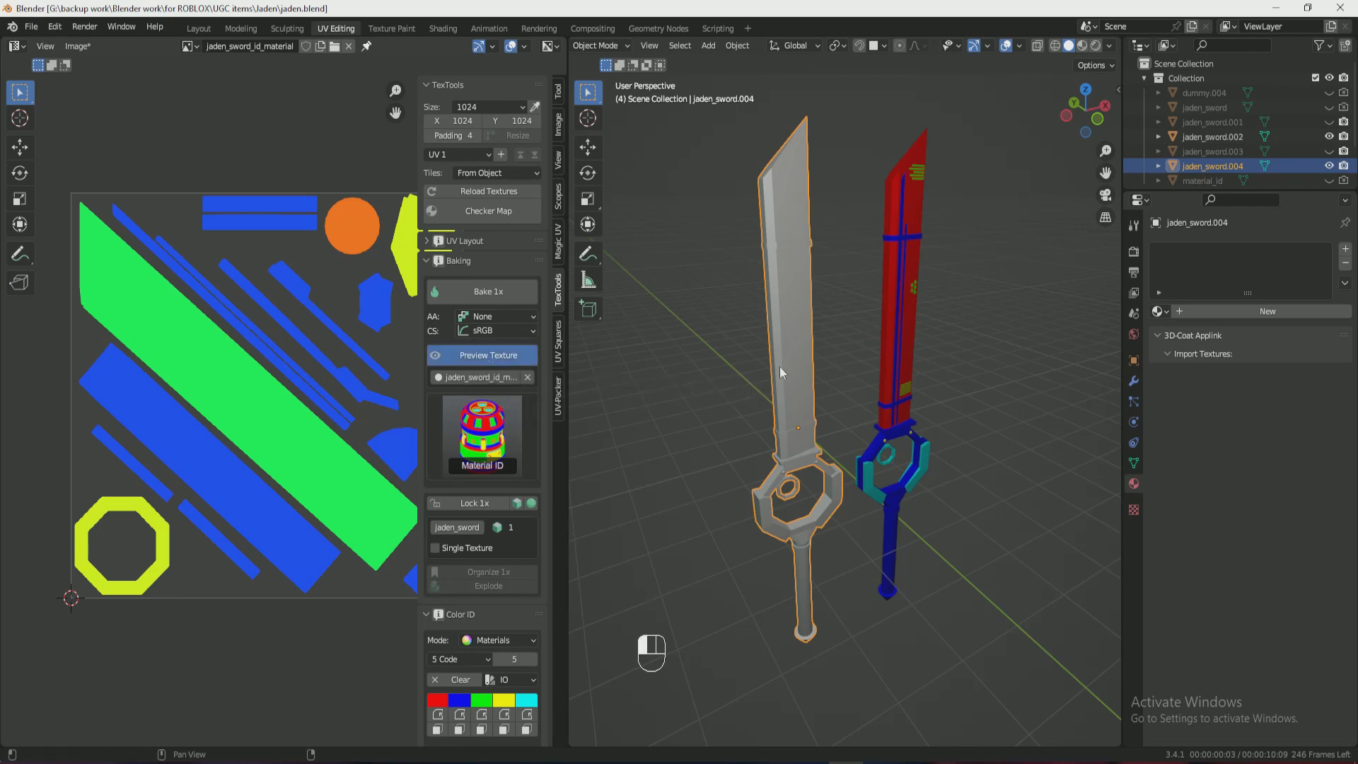
{"action": "left_click", "coordinate": [981, 334]}
{"action": "scroll", "coordinate": [770, 483], "scroll_direction": "up", "scroll_amount": 3}
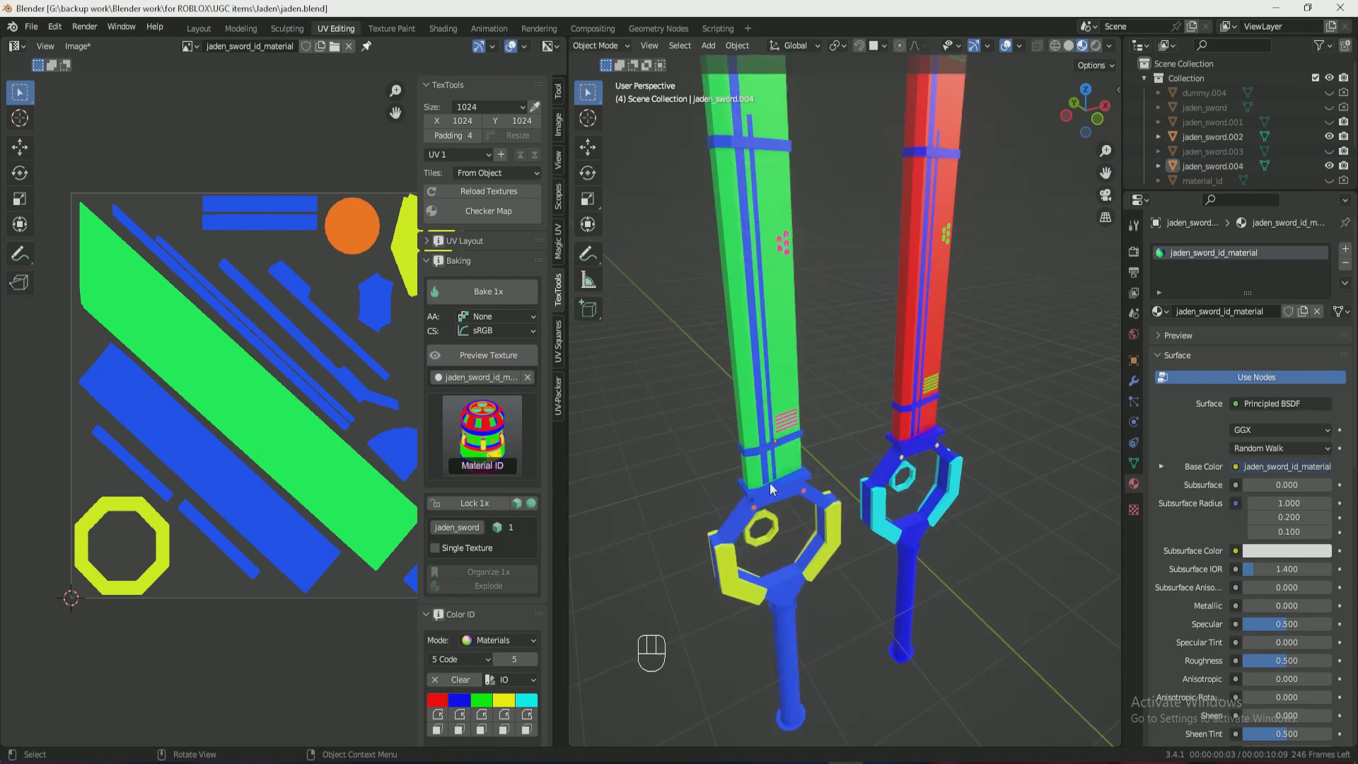
Save the baked Material ID map in the quixel folder as a PNG image named test.
{"action": "left_click_drag", "start_coordinate": [1080, 122], "coordinate": [757, 178]}
{"action": "left_click_drag", "start_coordinate": [1105, 173], "coordinate": [1195, 297]}
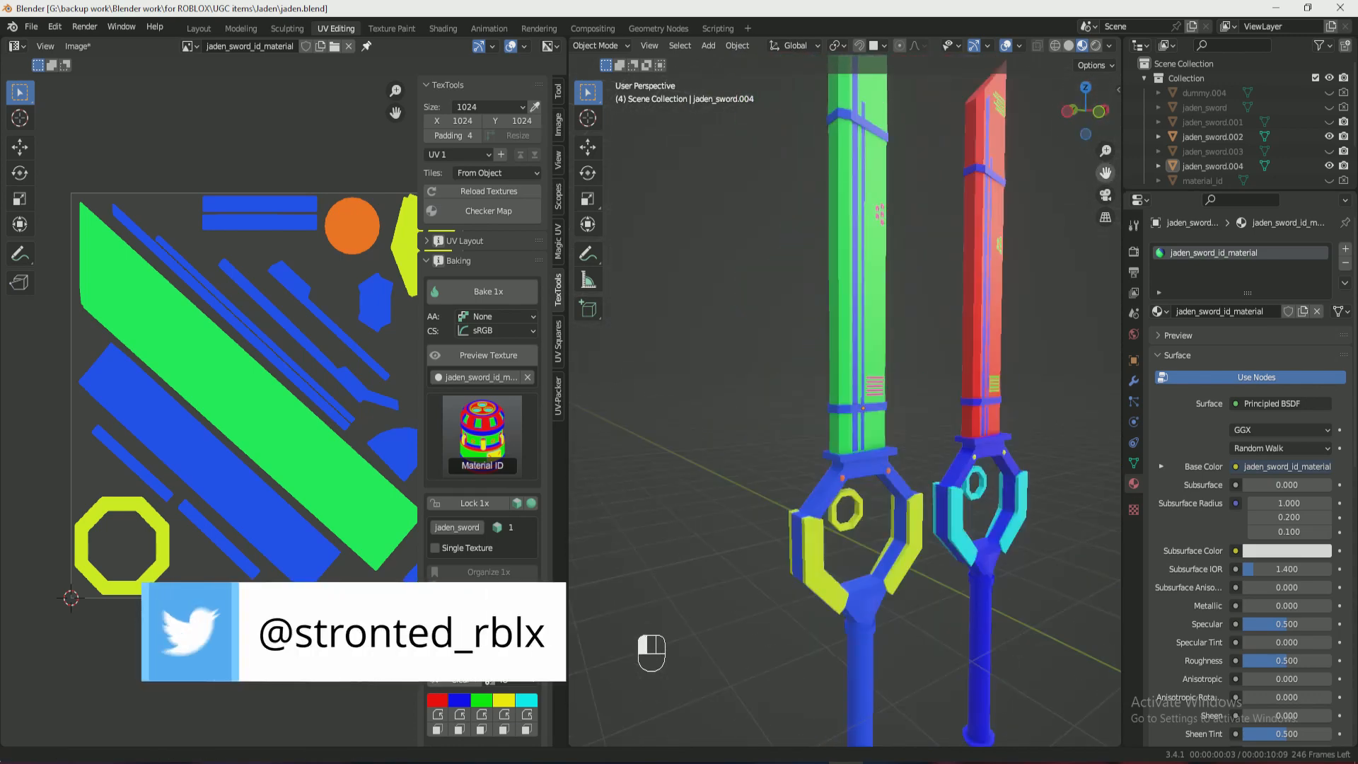
{"action": "left_click", "coordinate": [78, 46]}
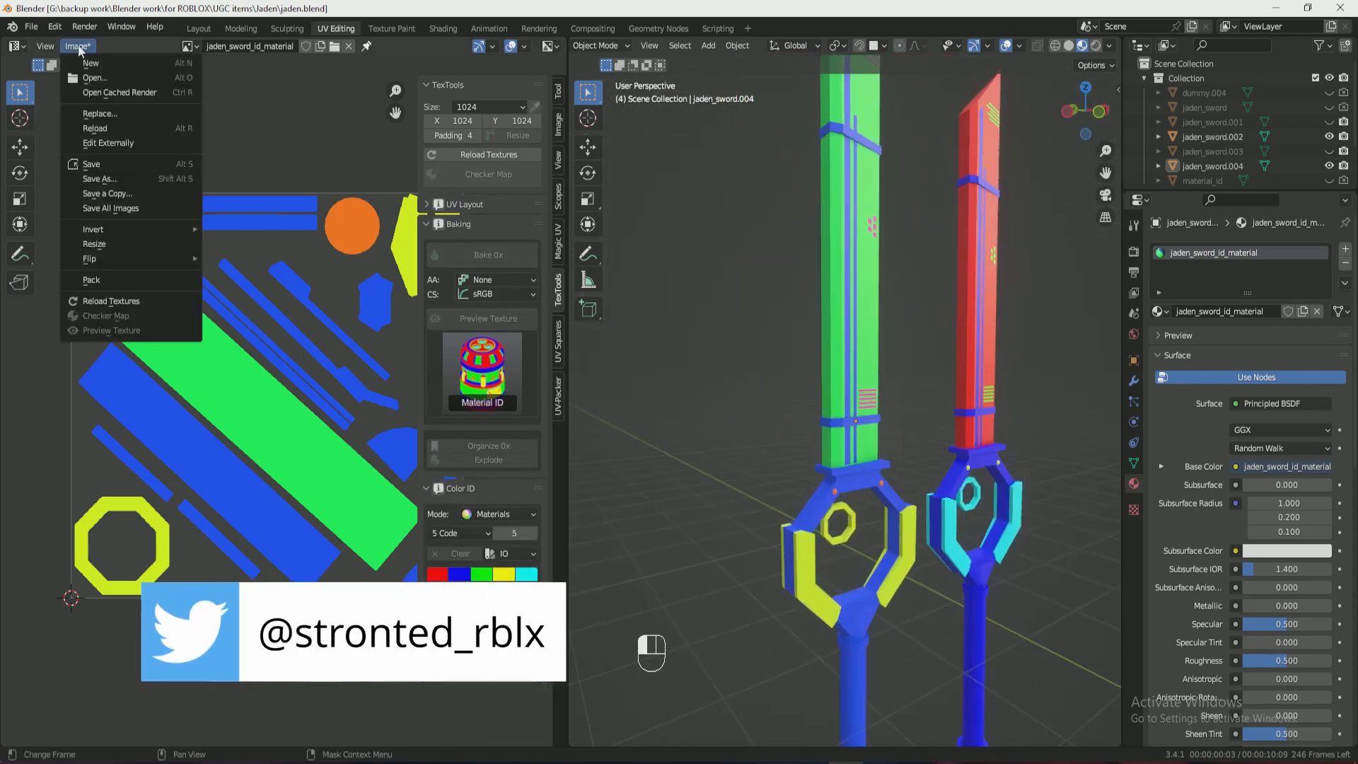
{"action": "left_click", "coordinate": [145, 167]}
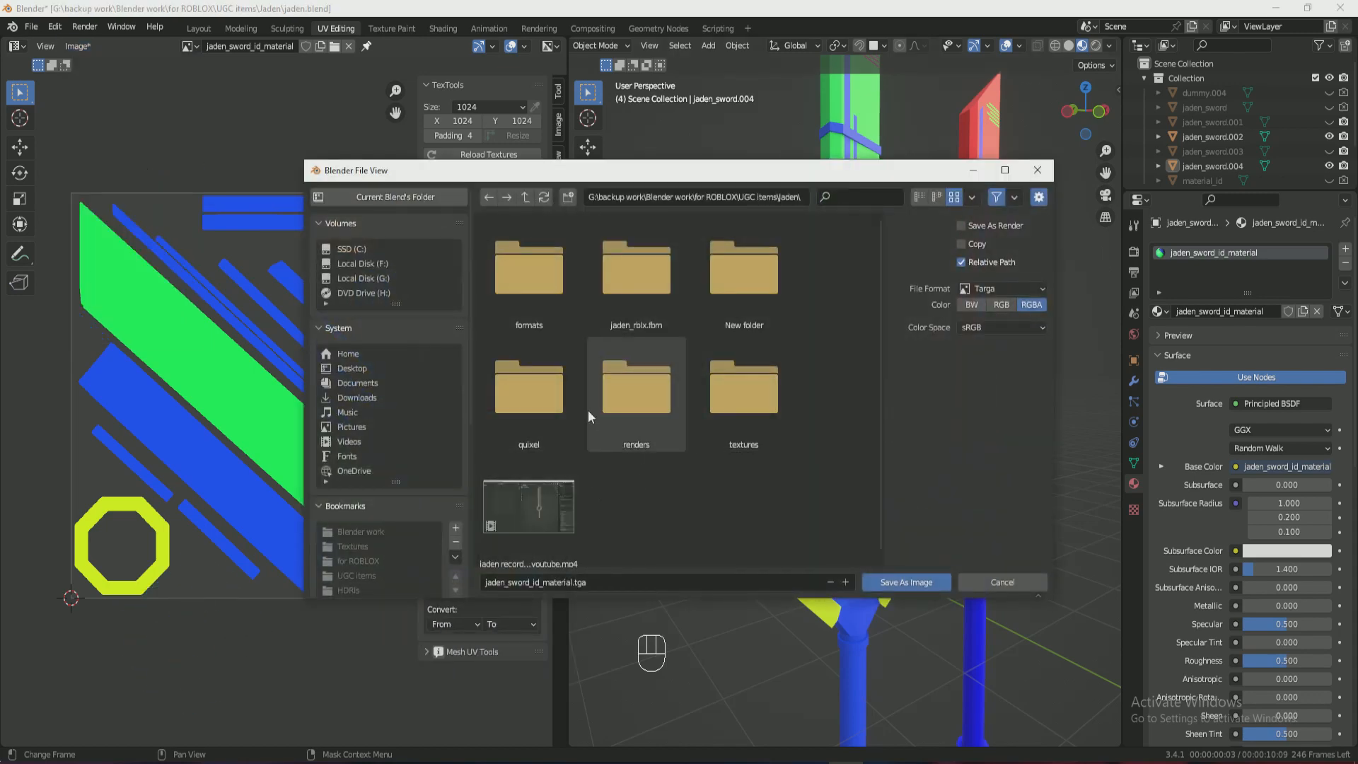
{"action": "double_click", "coordinate": [547, 411]}
{"action": "left_click", "coordinate": [590, 585]}
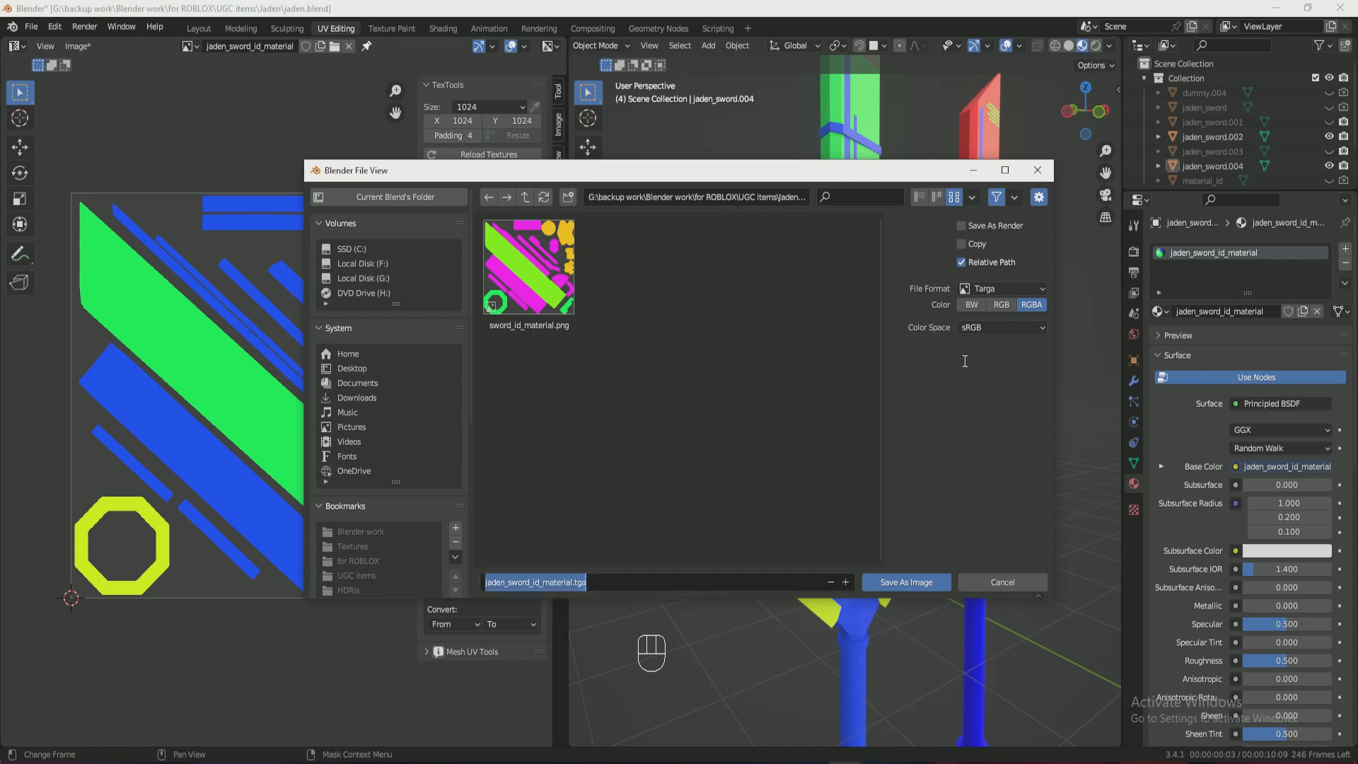
{"action": "left_click", "coordinate": [1001, 287]}
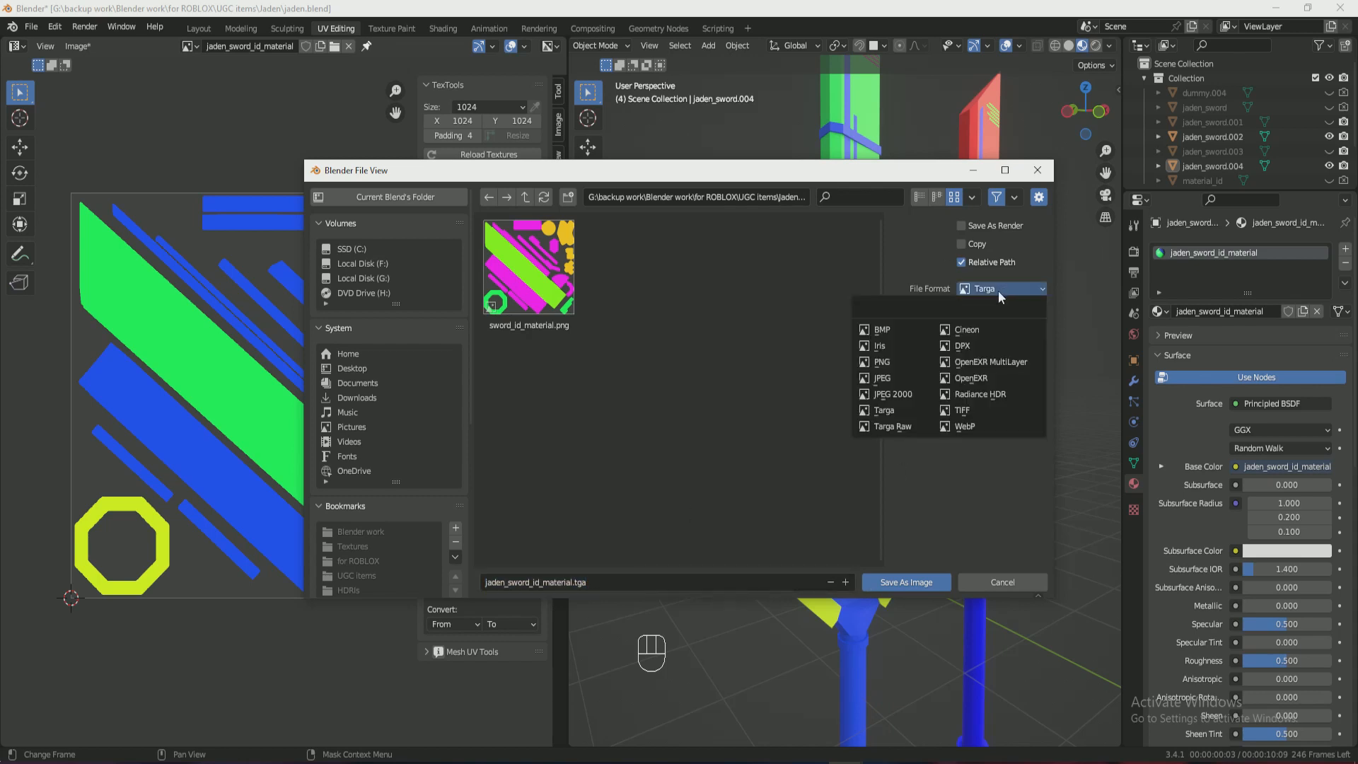
{"action": "left_click", "coordinate": [921, 362]}
{"action": "left_click", "coordinate": [610, 585]}
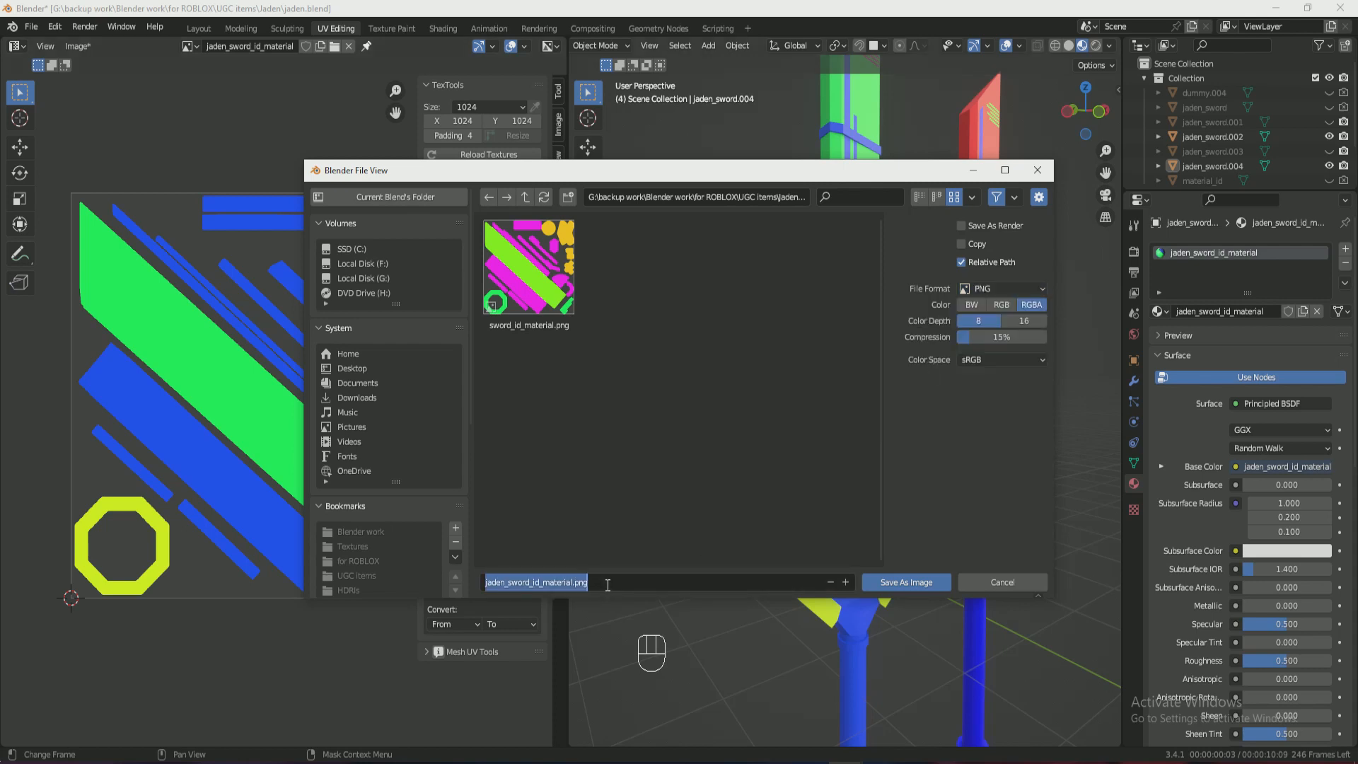
{"action": "type", "text": "test"}
{"action": "left_click", "coordinate": [908, 582]}
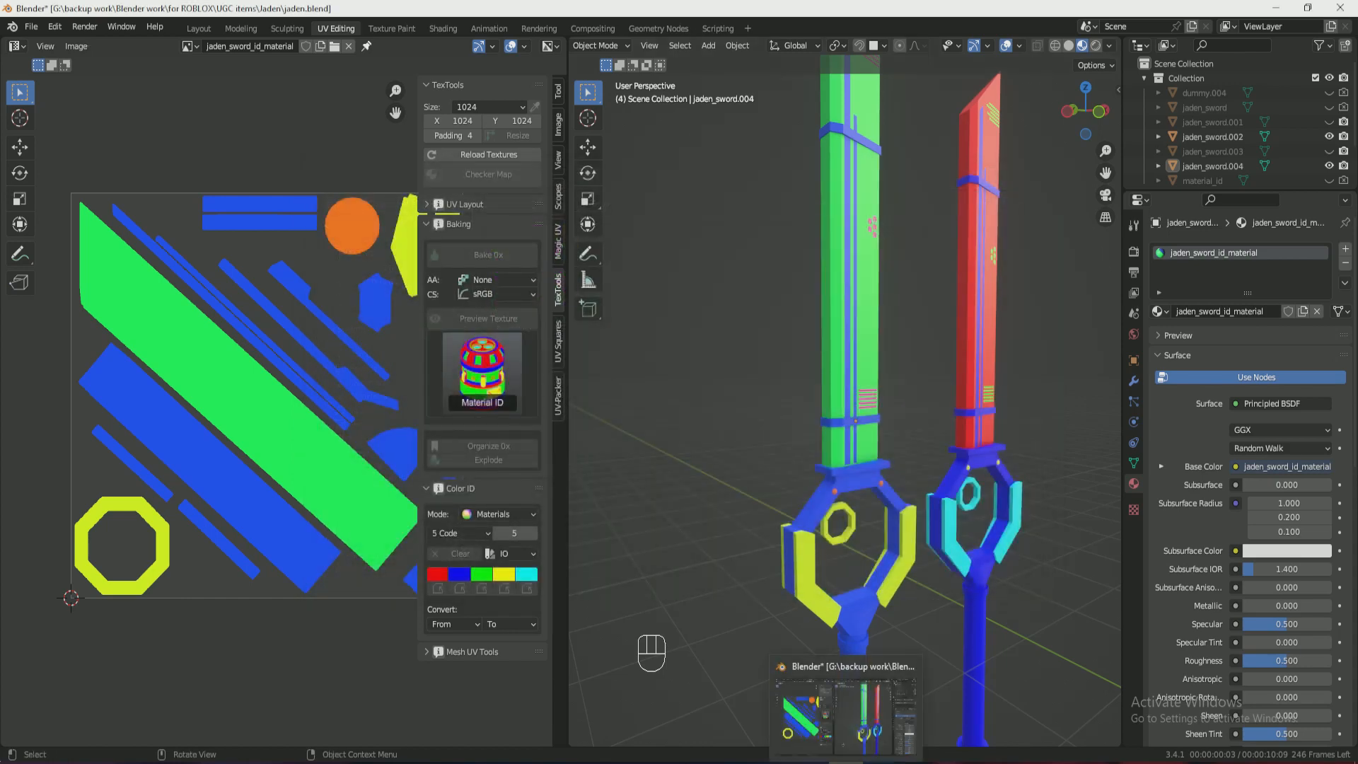
Export only the textured duplicate sword as an FBX file named test into the quixel folder.
{"action": "left_click", "coordinate": [853, 416]}
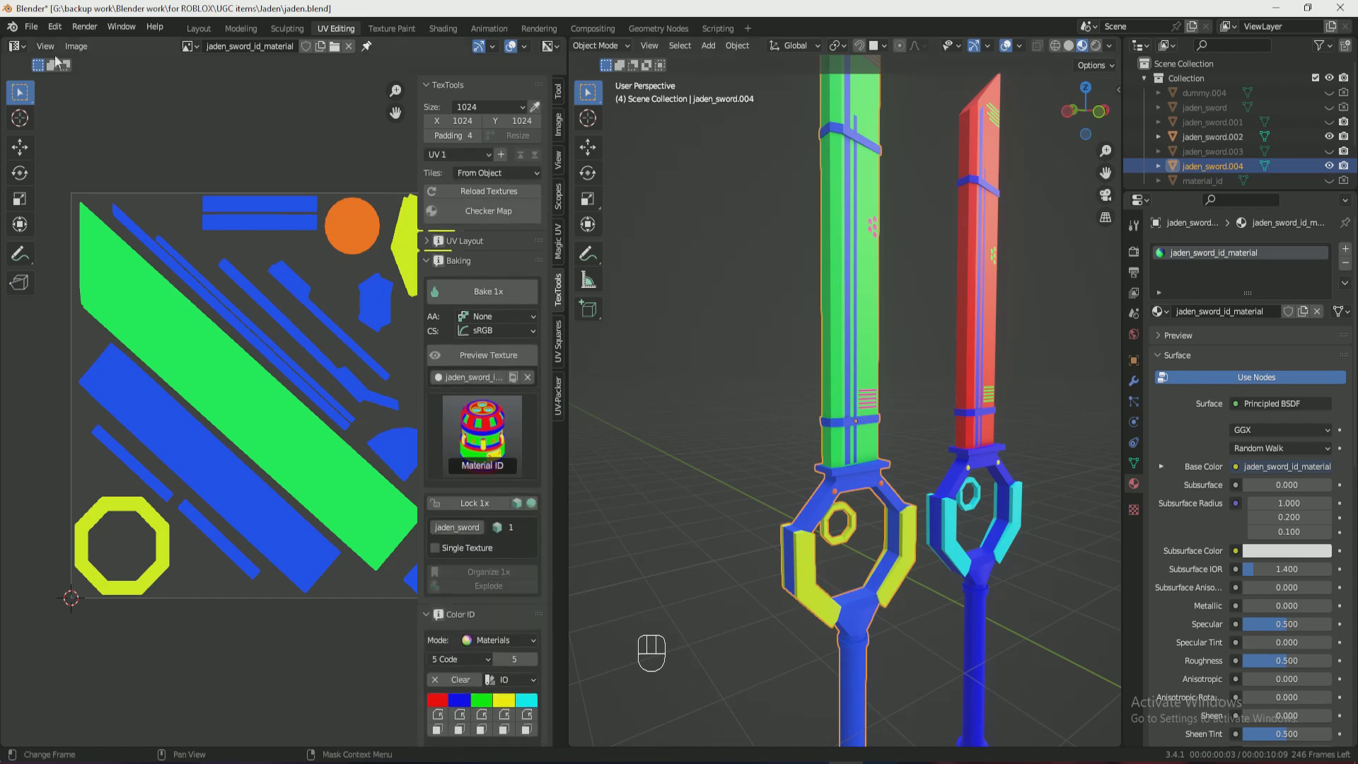
{"action": "left_click", "coordinate": [30, 28]}
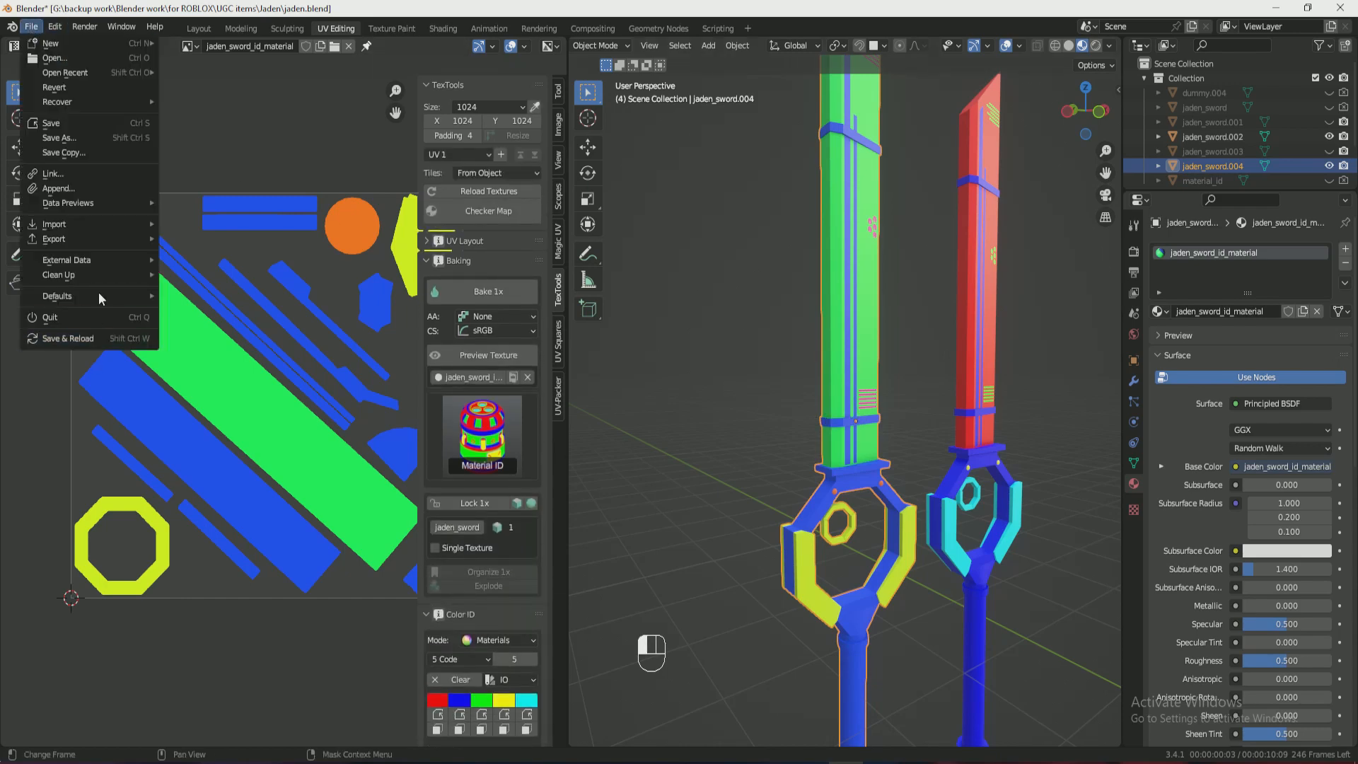
{"action": "mouse_move", "coordinate": [110, 247]}
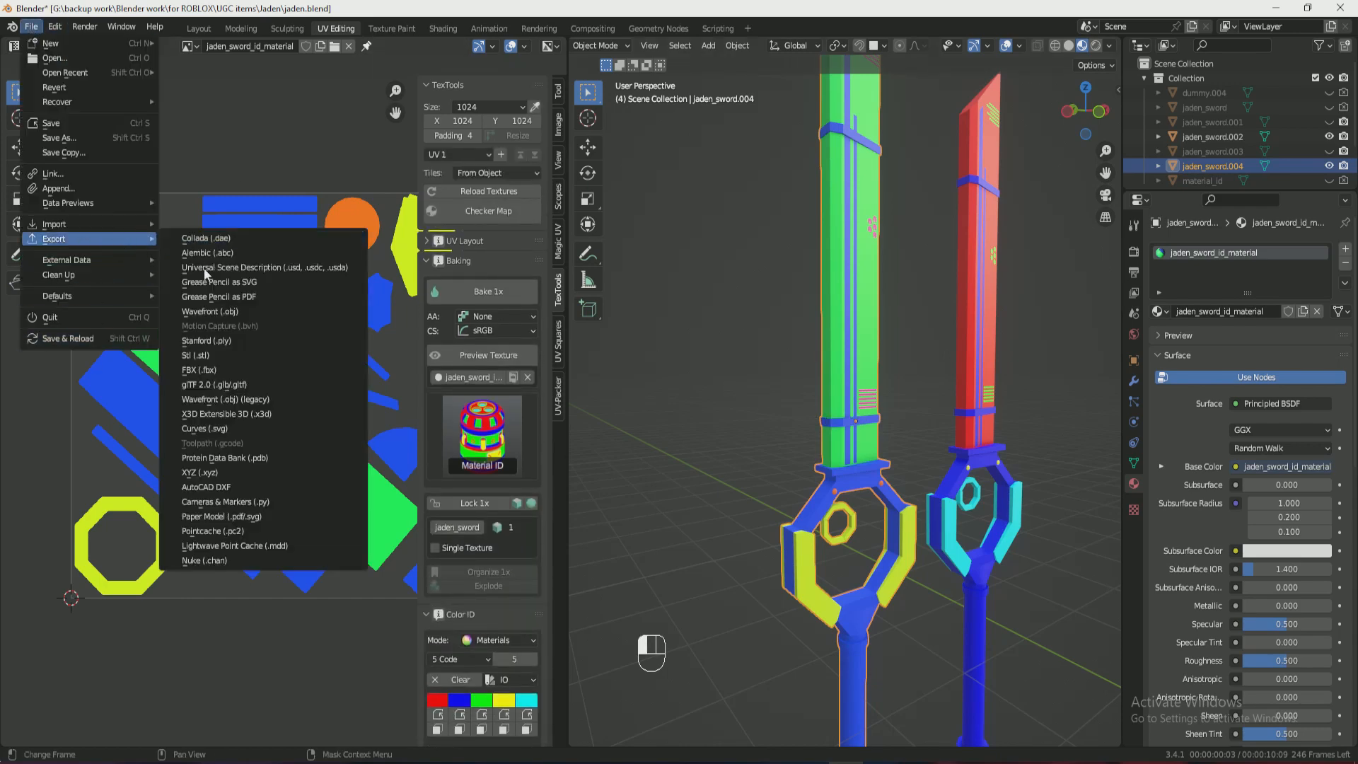
{"action": "left_click", "coordinate": [267, 367]}
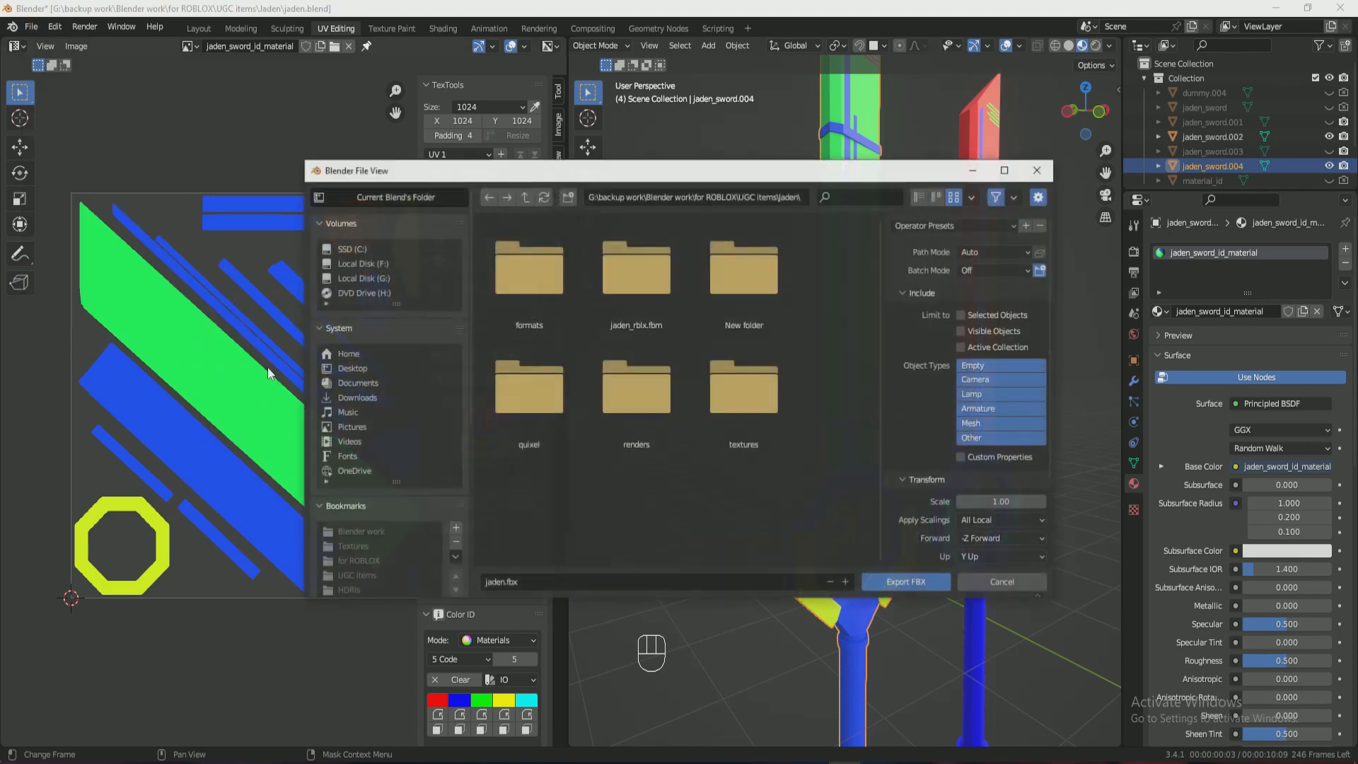
{"action": "left_click", "coordinate": [962, 315]}
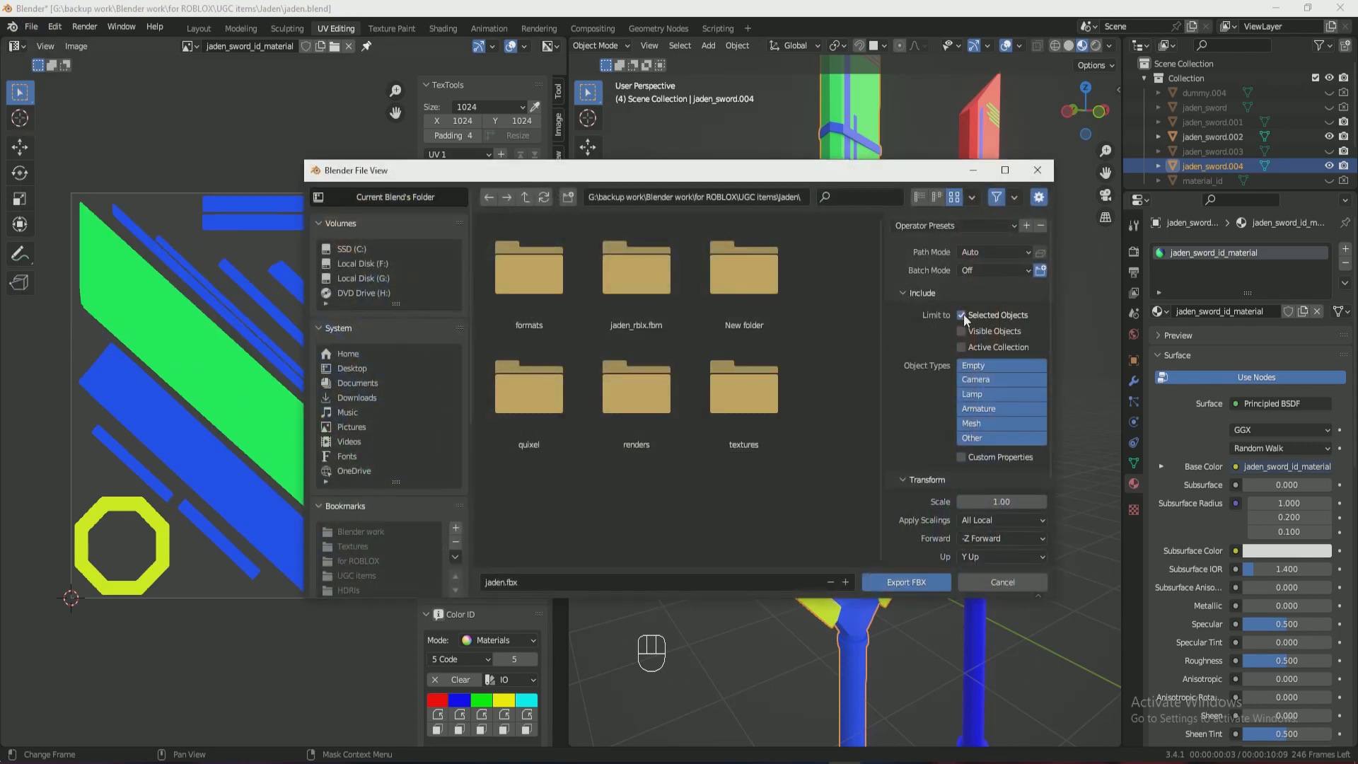
{"action": "left_click", "coordinate": [995, 252]}
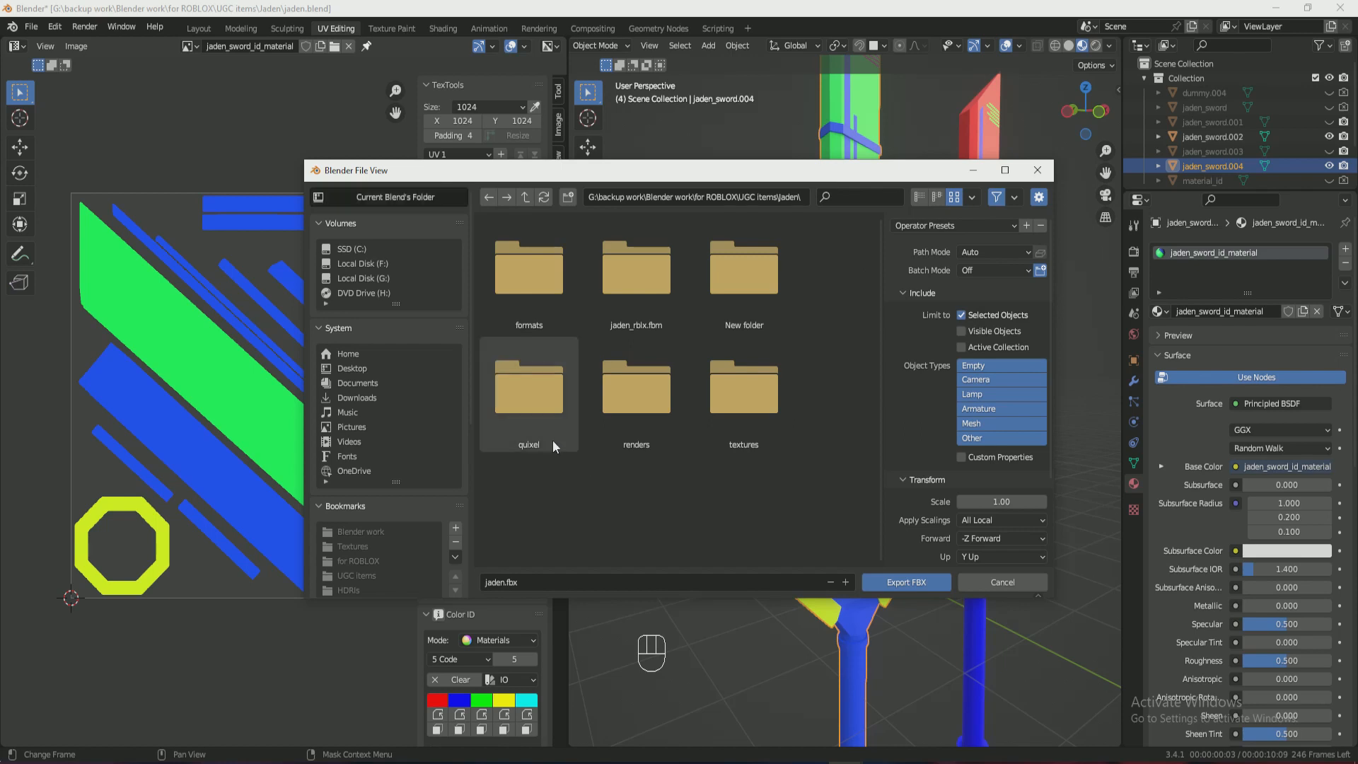
{"action": "double_click", "coordinate": [537, 412]}
{"action": "left_click", "coordinate": [559, 581]}
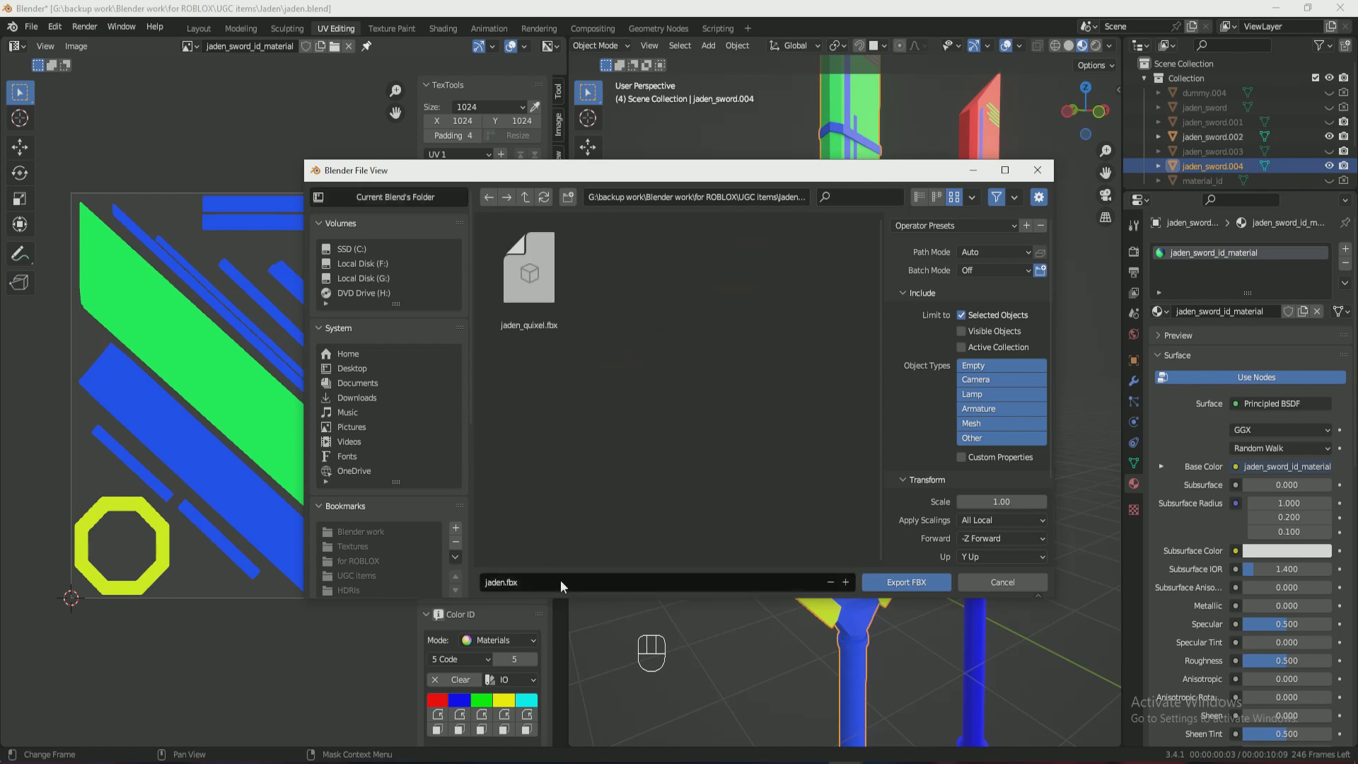
{"action": "type", "text": "test"}
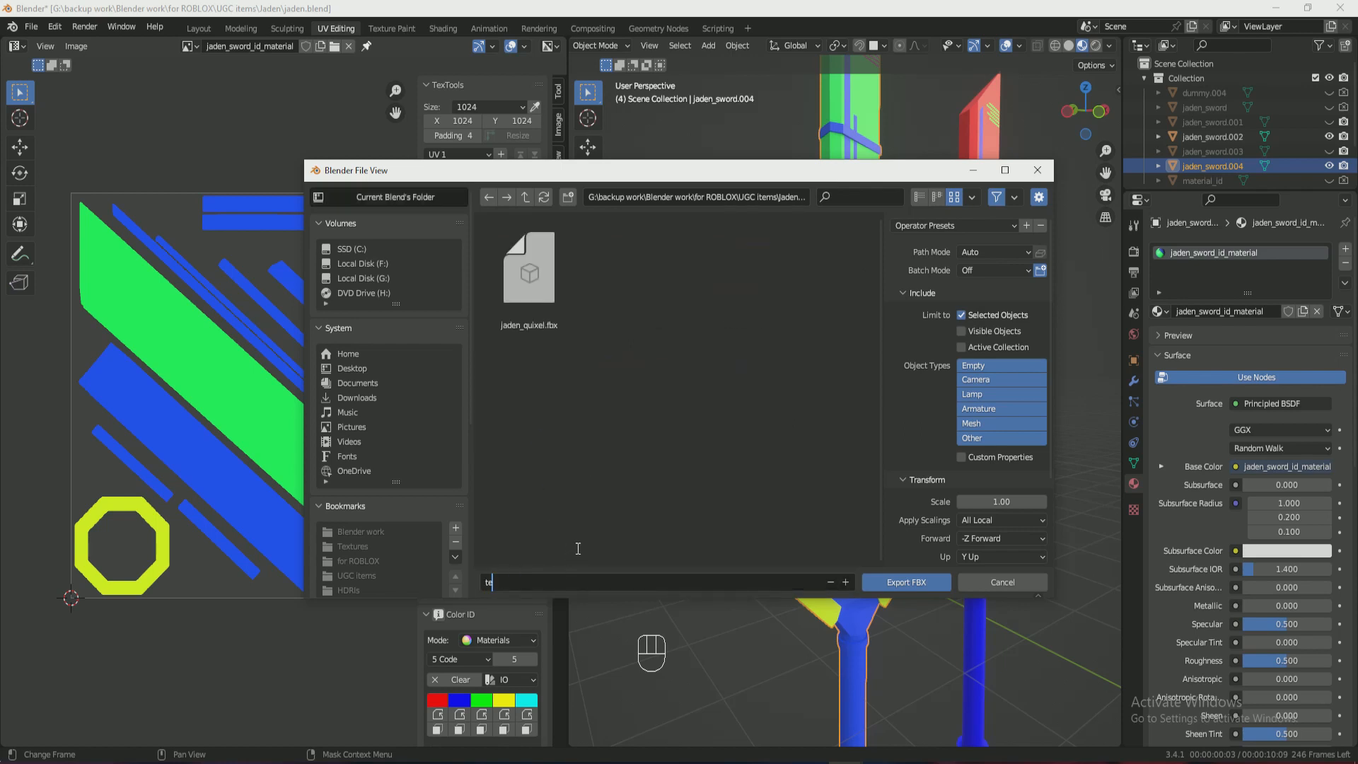
{"action": "left_click", "coordinate": [910, 580]}
{"action": "left_click", "coordinate": [911, 584]}
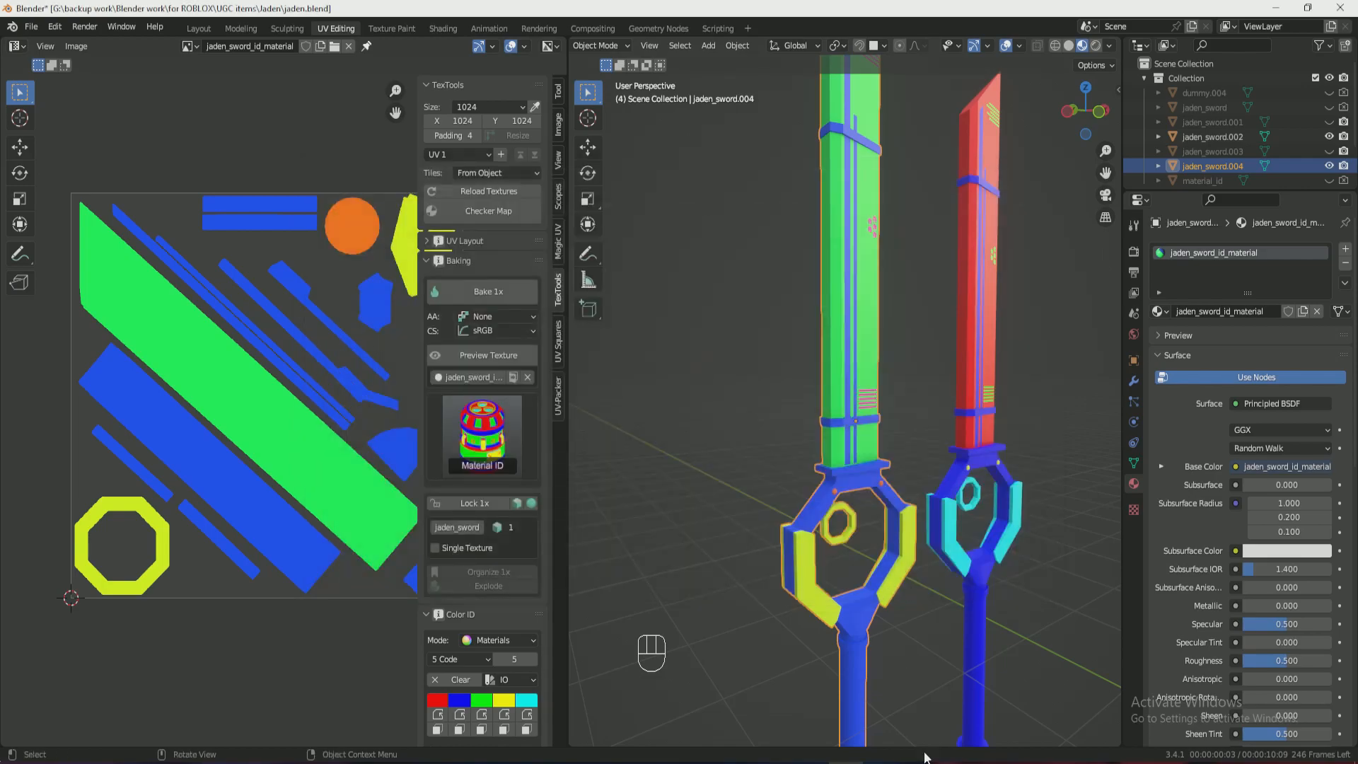
Switch to Quixel Mixer and load test.fbx from the Jaden quixel folder as a custom model.
{"action": "left_click", "coordinate": [881, 763]}
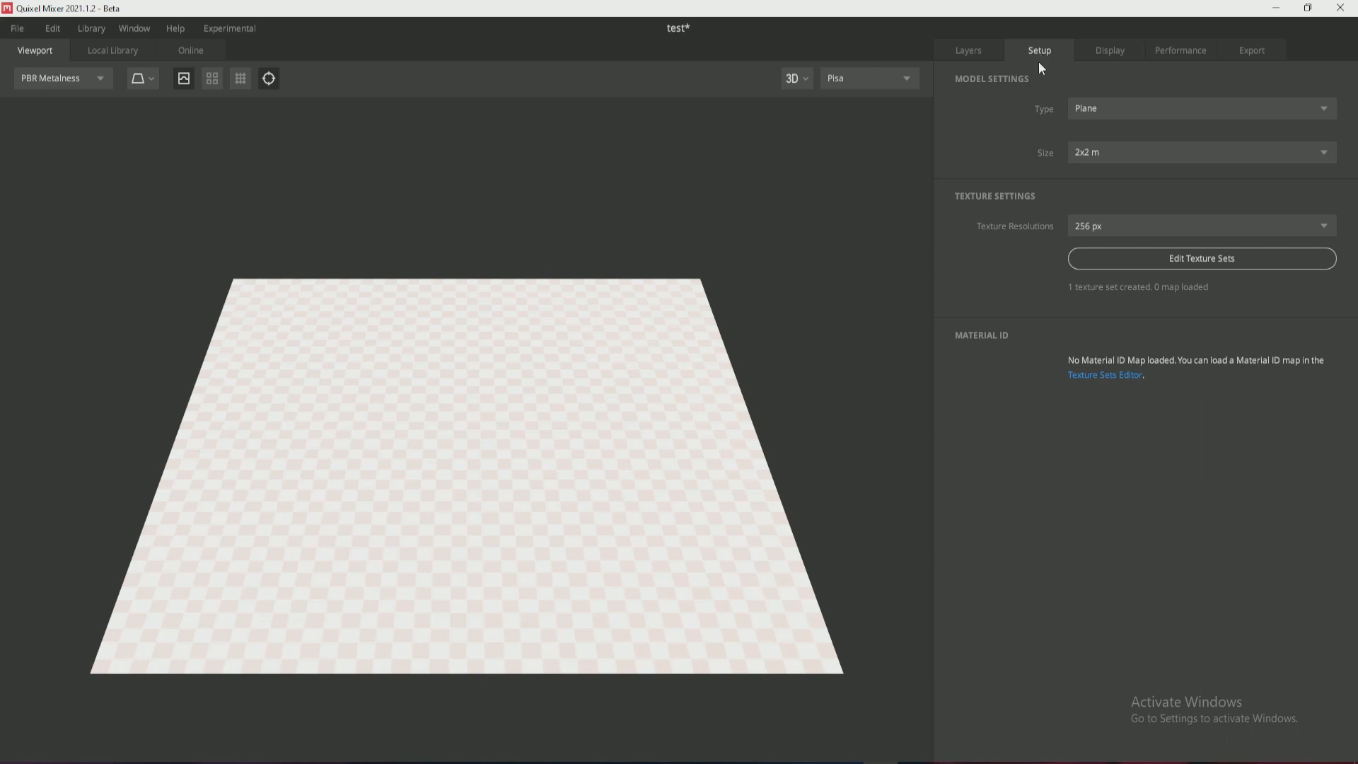
{"action": "left_click", "coordinate": [1139, 108]}
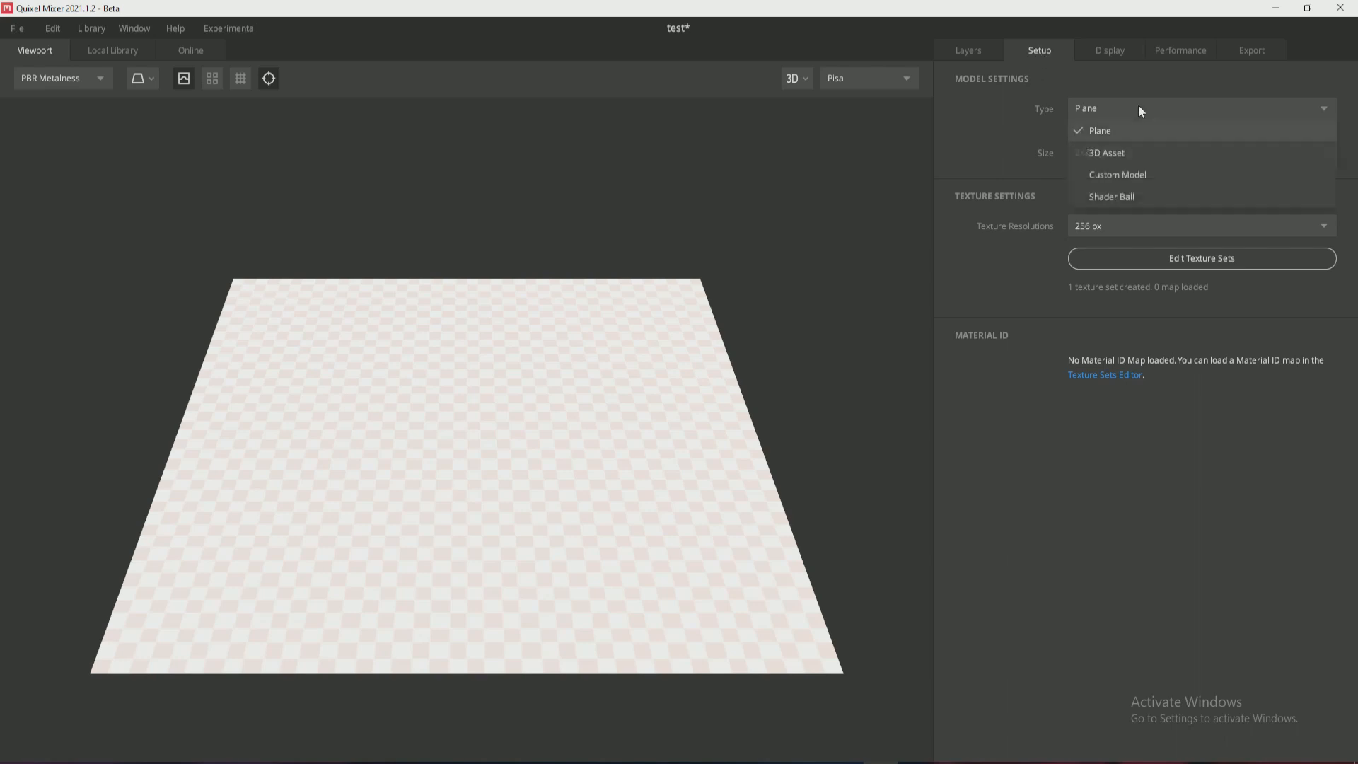
{"action": "left_click", "coordinate": [1116, 172]}
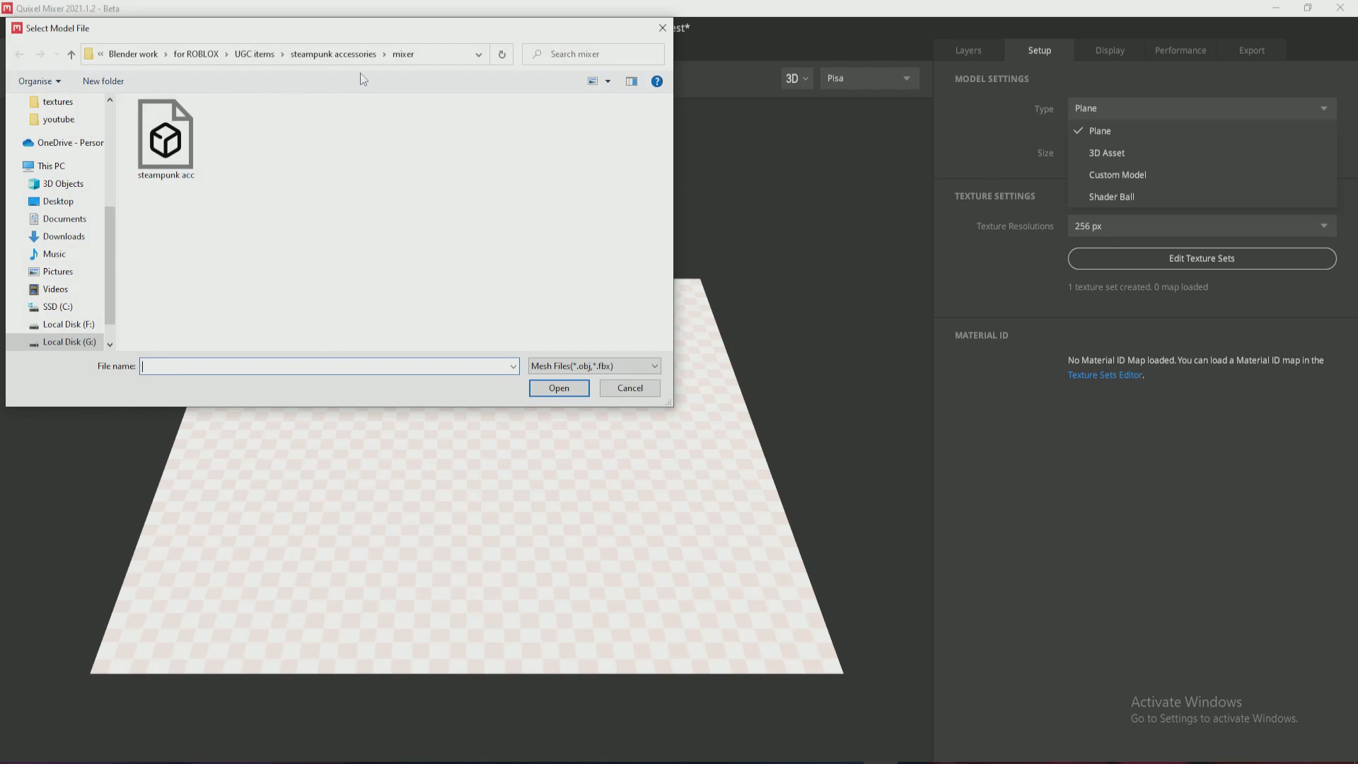
{"action": "left_click", "coordinate": [255, 56]}
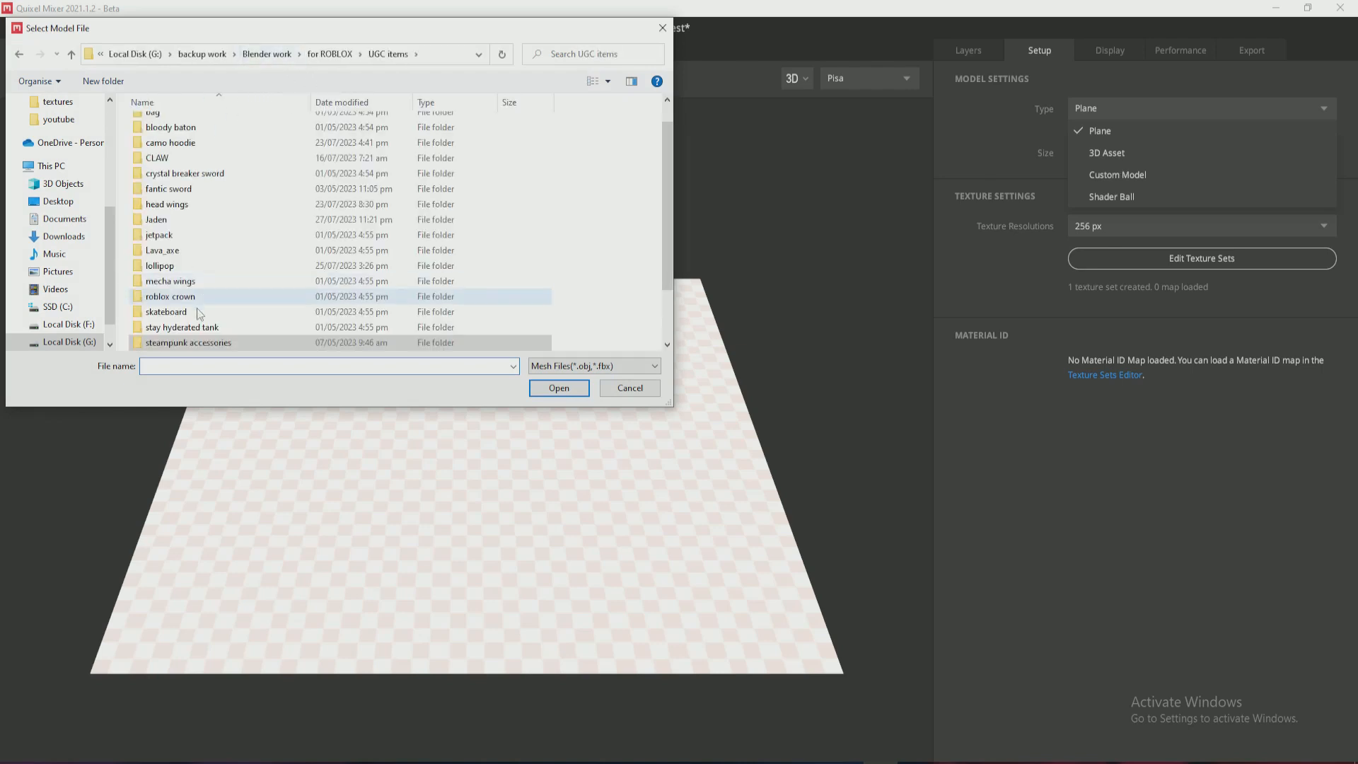
{"action": "left_click", "coordinate": [250, 149]}
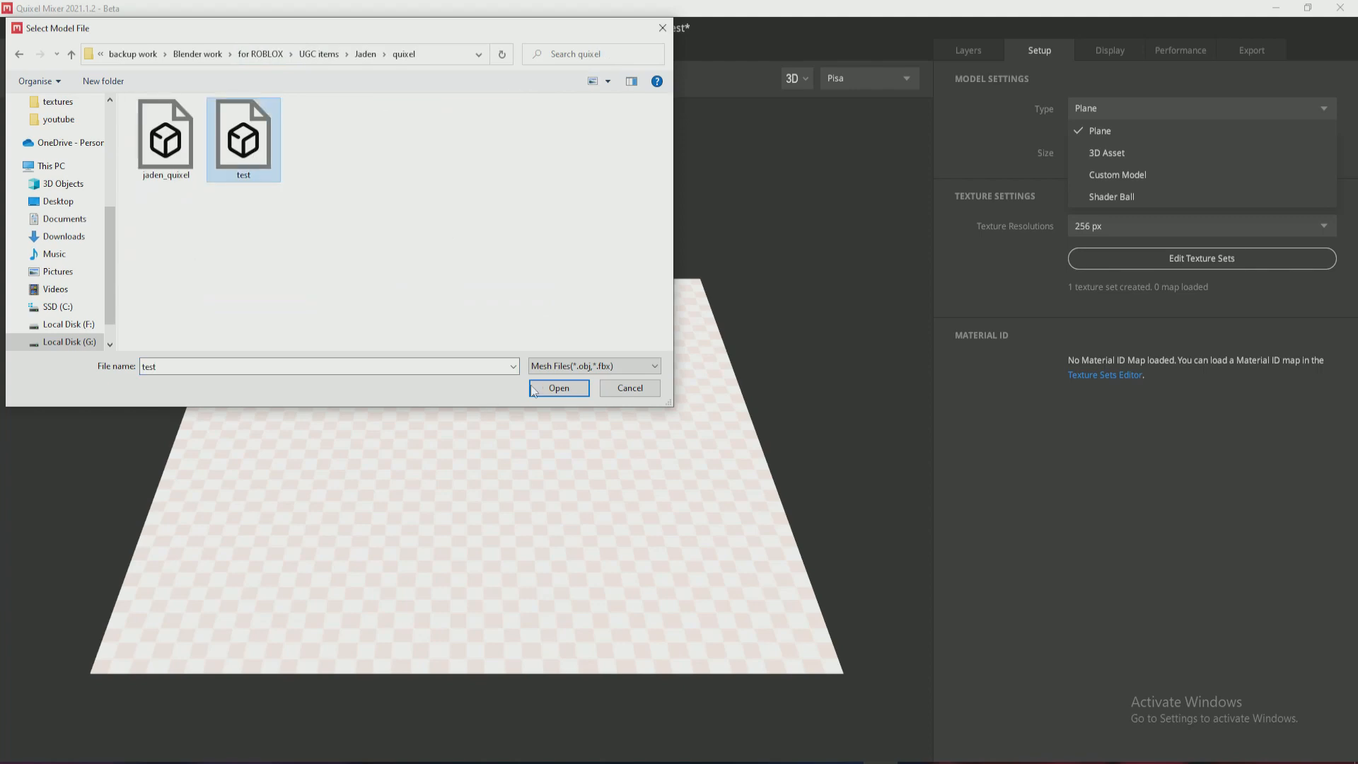
{"action": "left_click", "coordinate": [559, 388]}
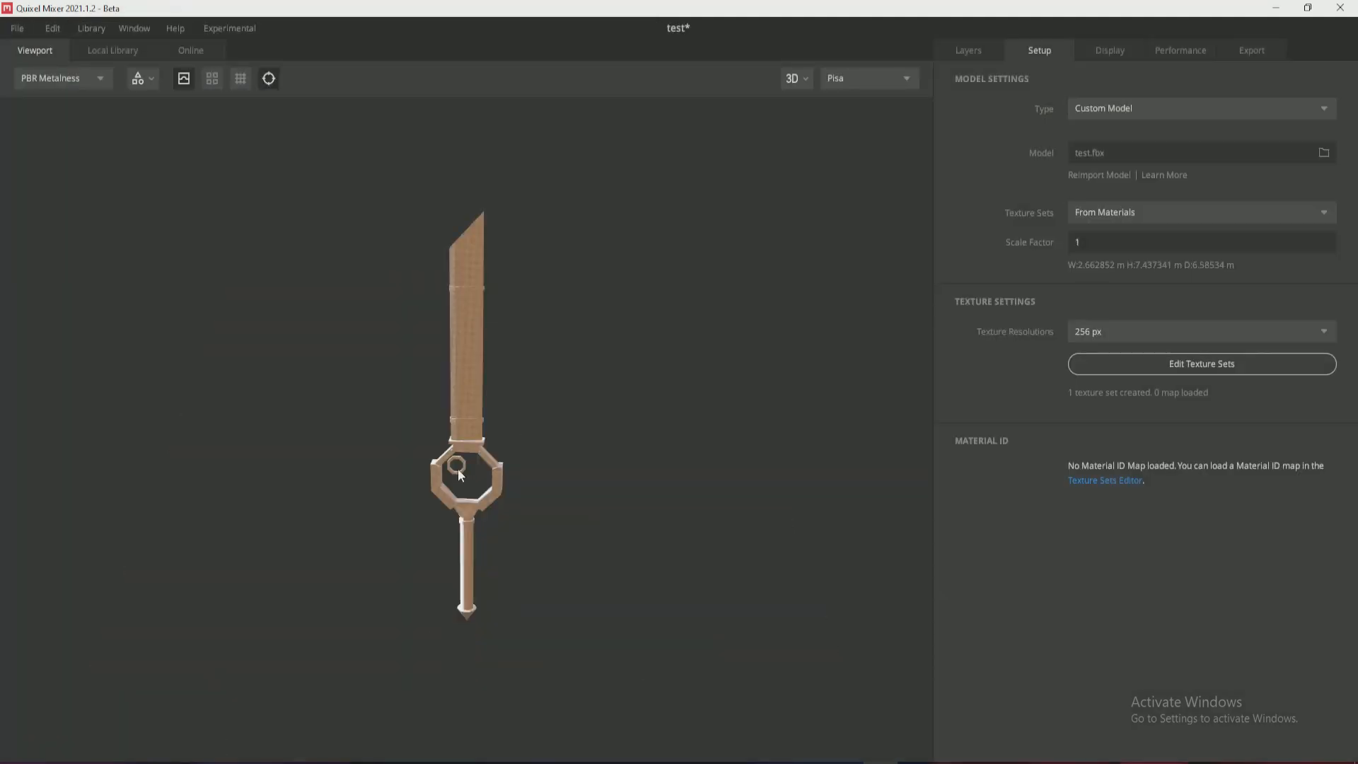
{"action": "scroll", "coordinate": [467, 432], "scroll_direction": "up", "scroll_amount": 5}
{"action": "left_click_drag", "start_coordinate": [479, 317], "coordinate": [574, 290]}
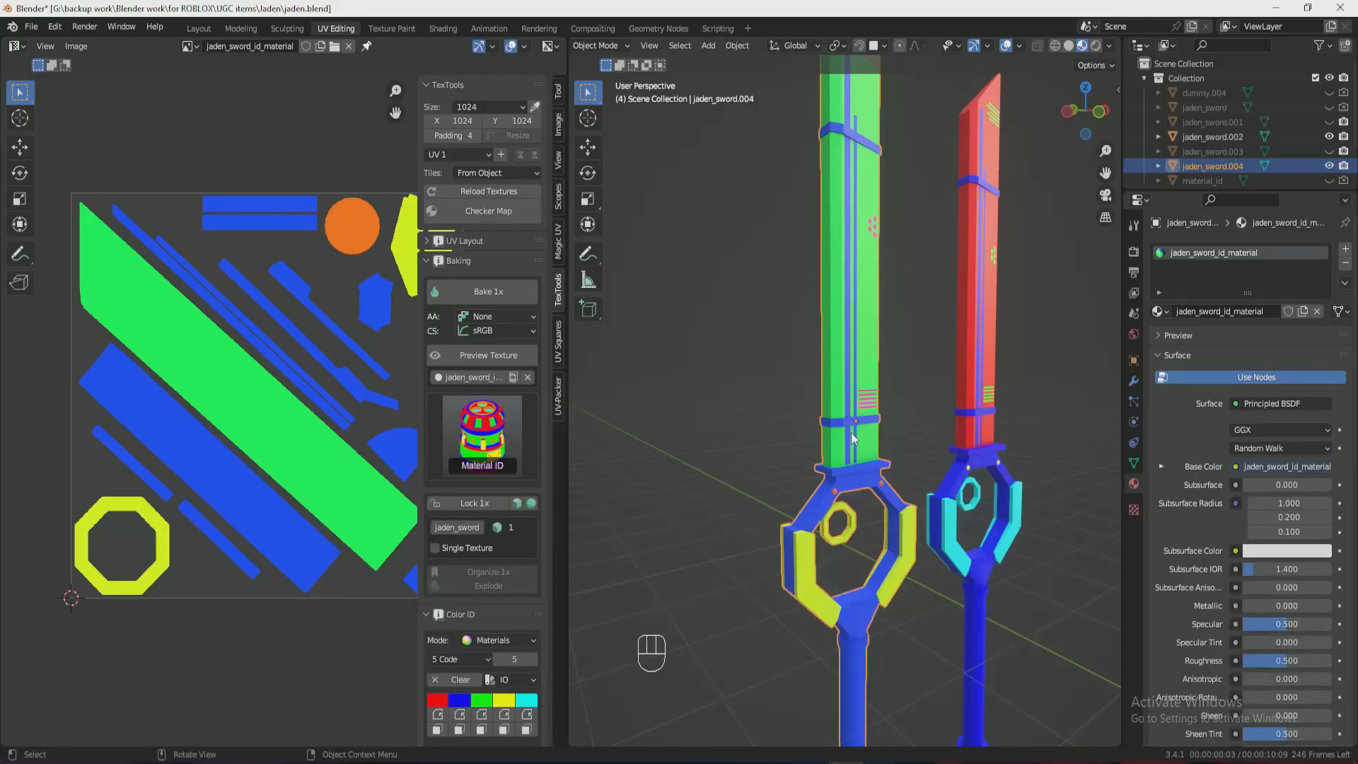
Switch back to Blender, set the viewport to Solid shading and enable the Face Orientation overlay to check the swords' normals.
{"action": "key", "text": "z"}
{"action": "left_click", "coordinate": [944, 431]}
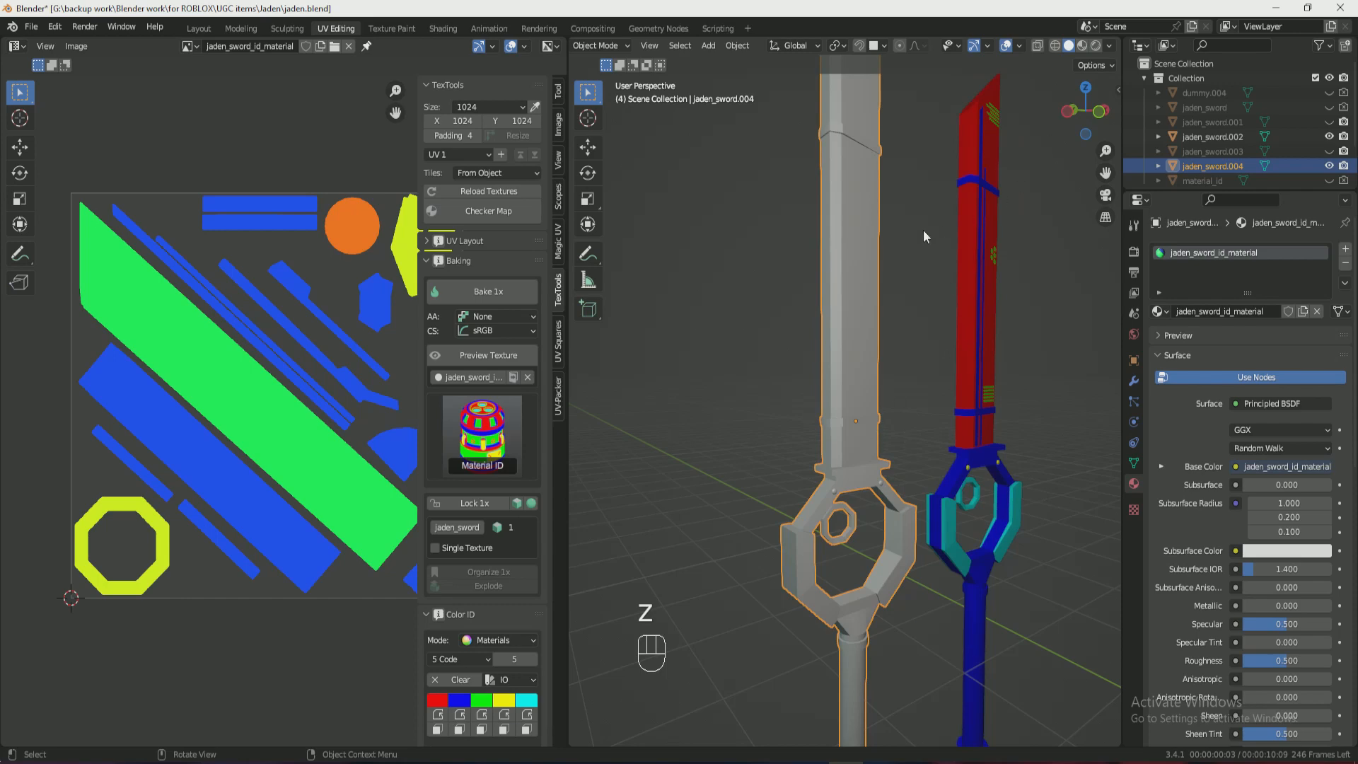
{"action": "key", "text": "n"}
{"action": "key", "text": "n"}
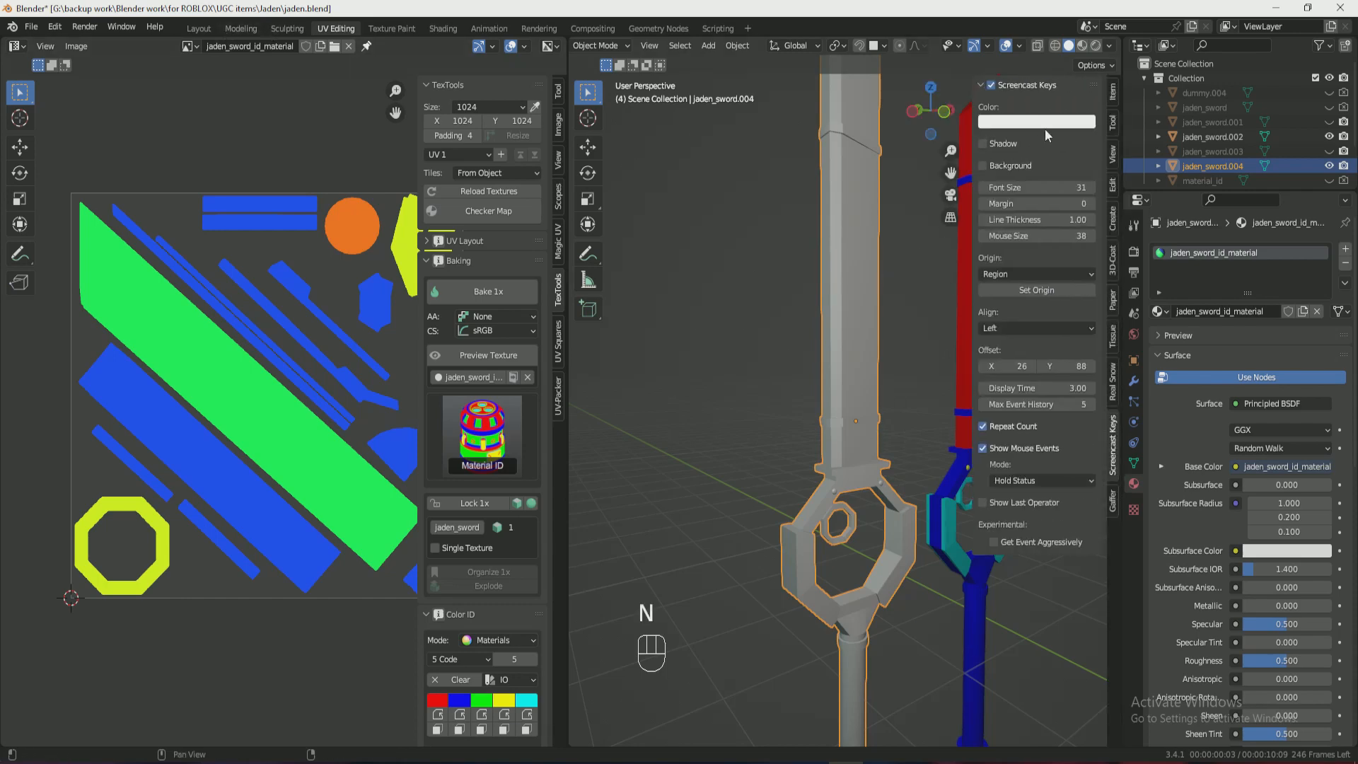
{"action": "left_click", "coordinate": [1108, 45]}
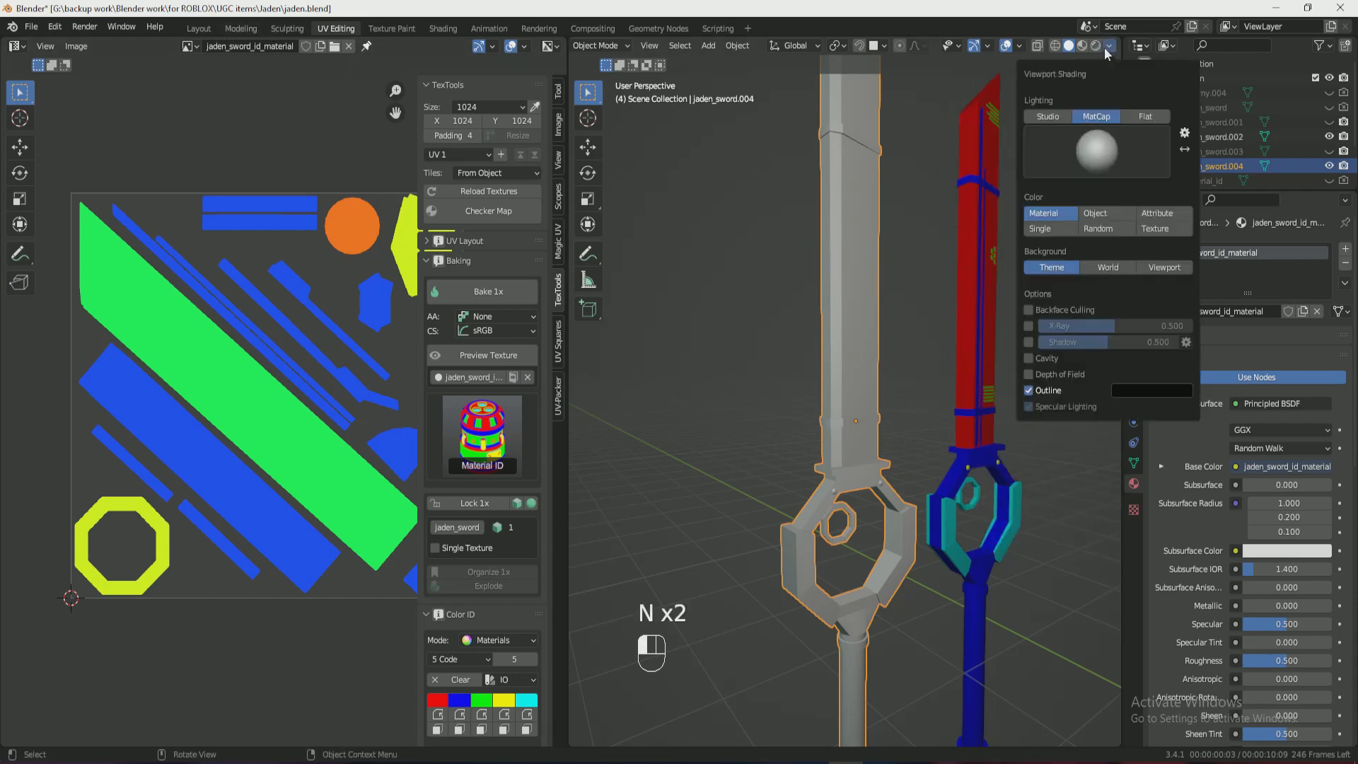
{"action": "left_click", "coordinate": [1019, 45]}
{"action": "left_click", "coordinate": [945, 328]}
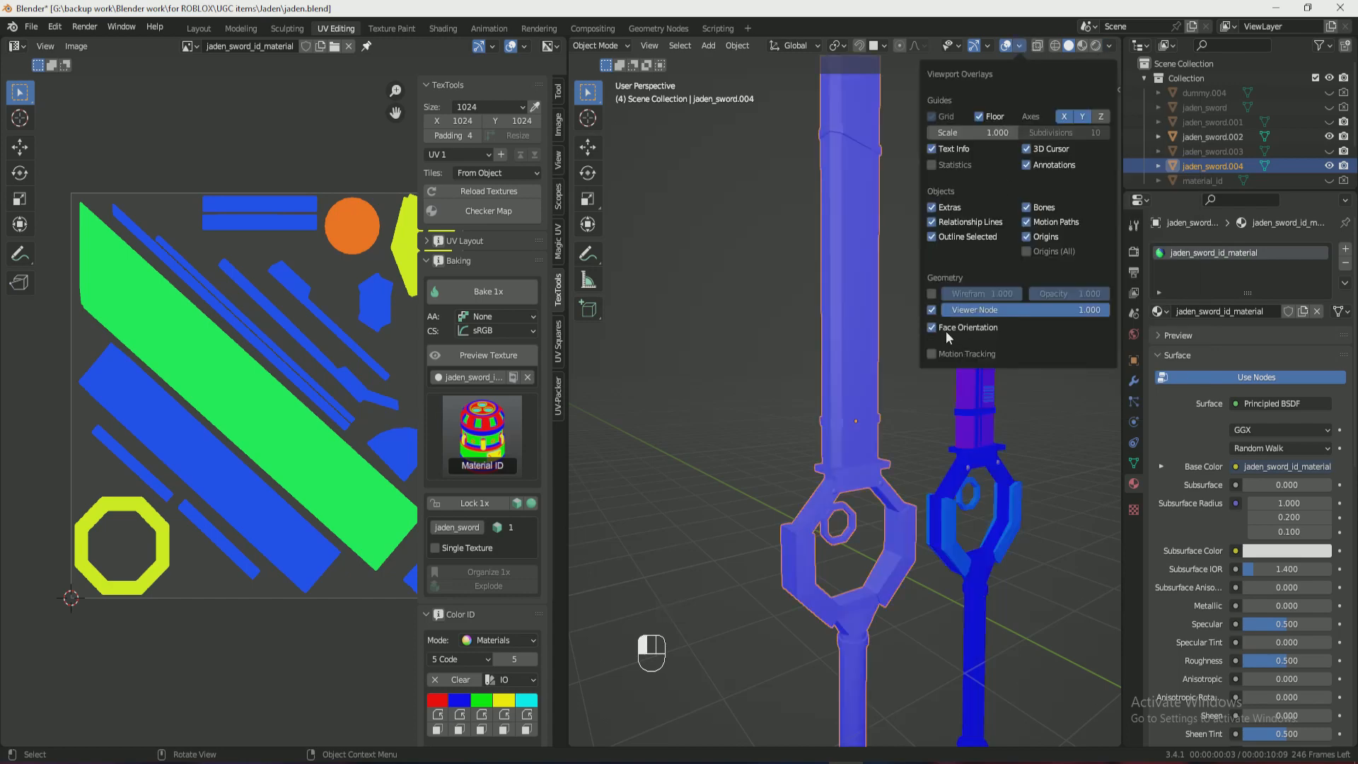
{"action": "left_click_drag", "start_coordinate": [1106, 173], "coordinate": [1034, 255]}
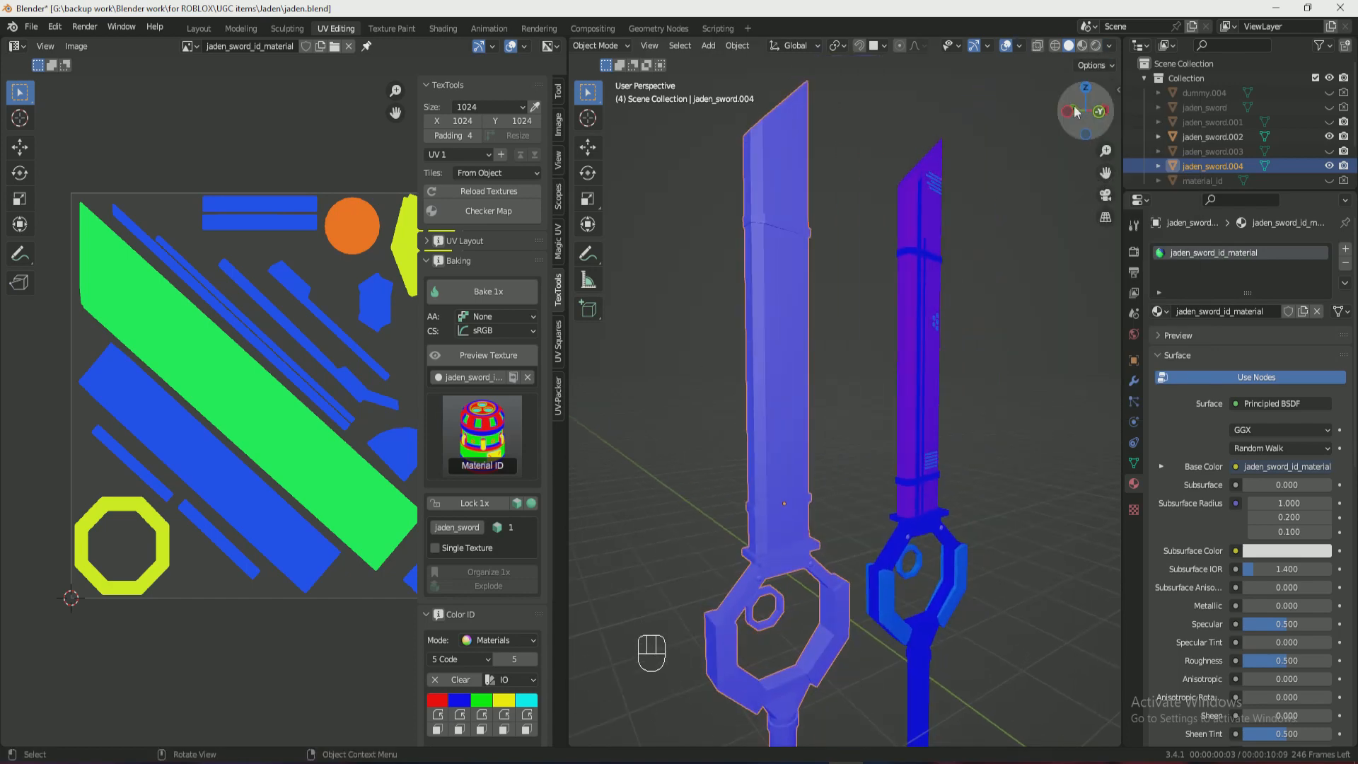
{"action": "left_click", "coordinate": [1021, 45]}
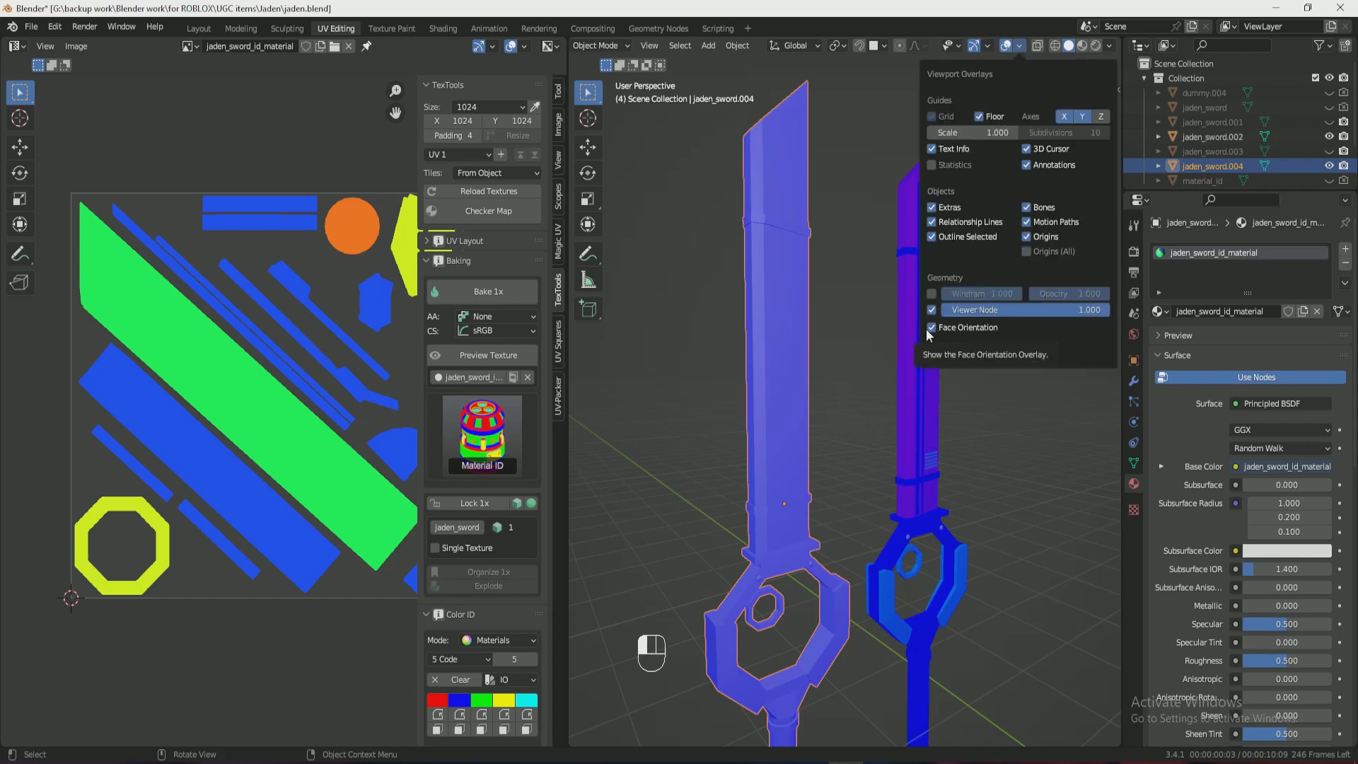
In Edit Mode, select the duplicate sword's linked blade faces and recalculate their normals to the inside.
{"action": "left_click_drag", "start_coordinate": [1089, 115], "coordinate": [963, 122]}
{"action": "key", "text": "Tab"}
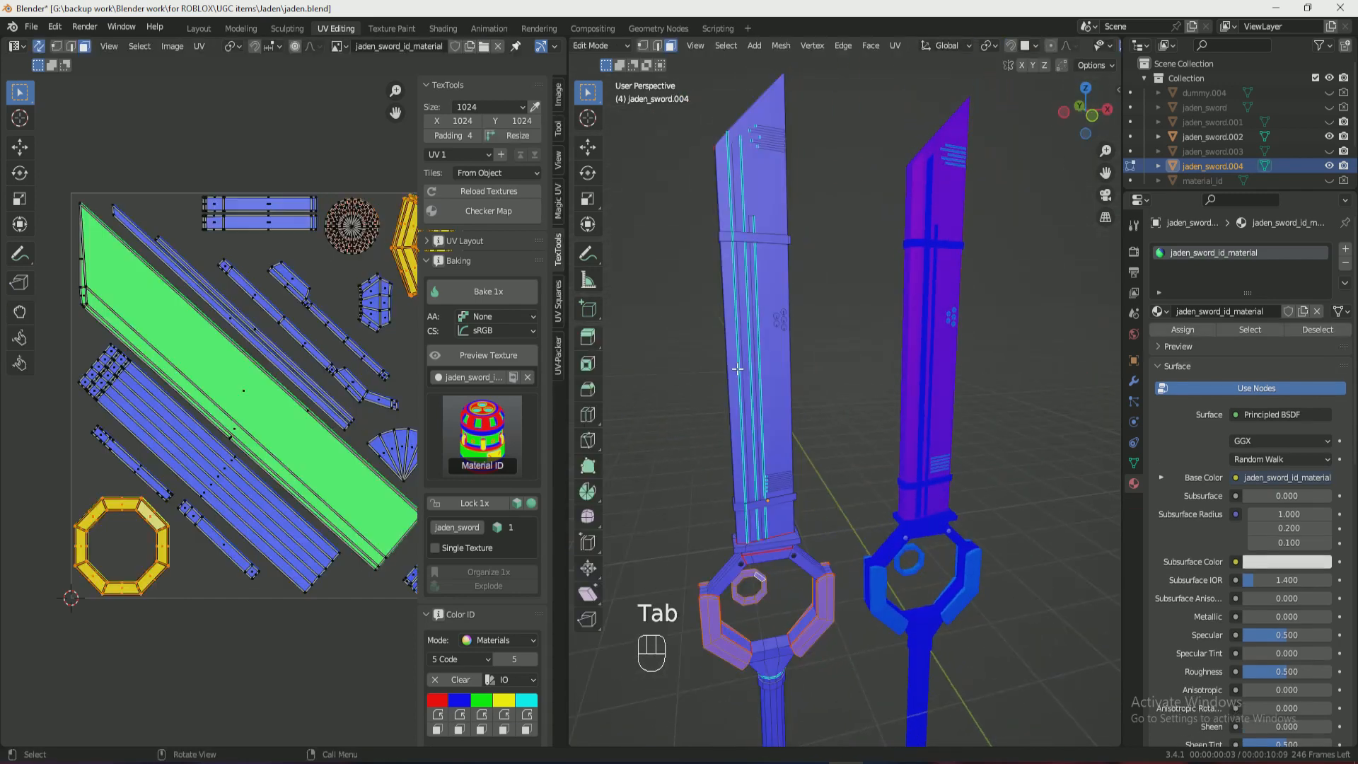
{"action": "key", "text": "3"}
{"action": "key", "text": "l"}
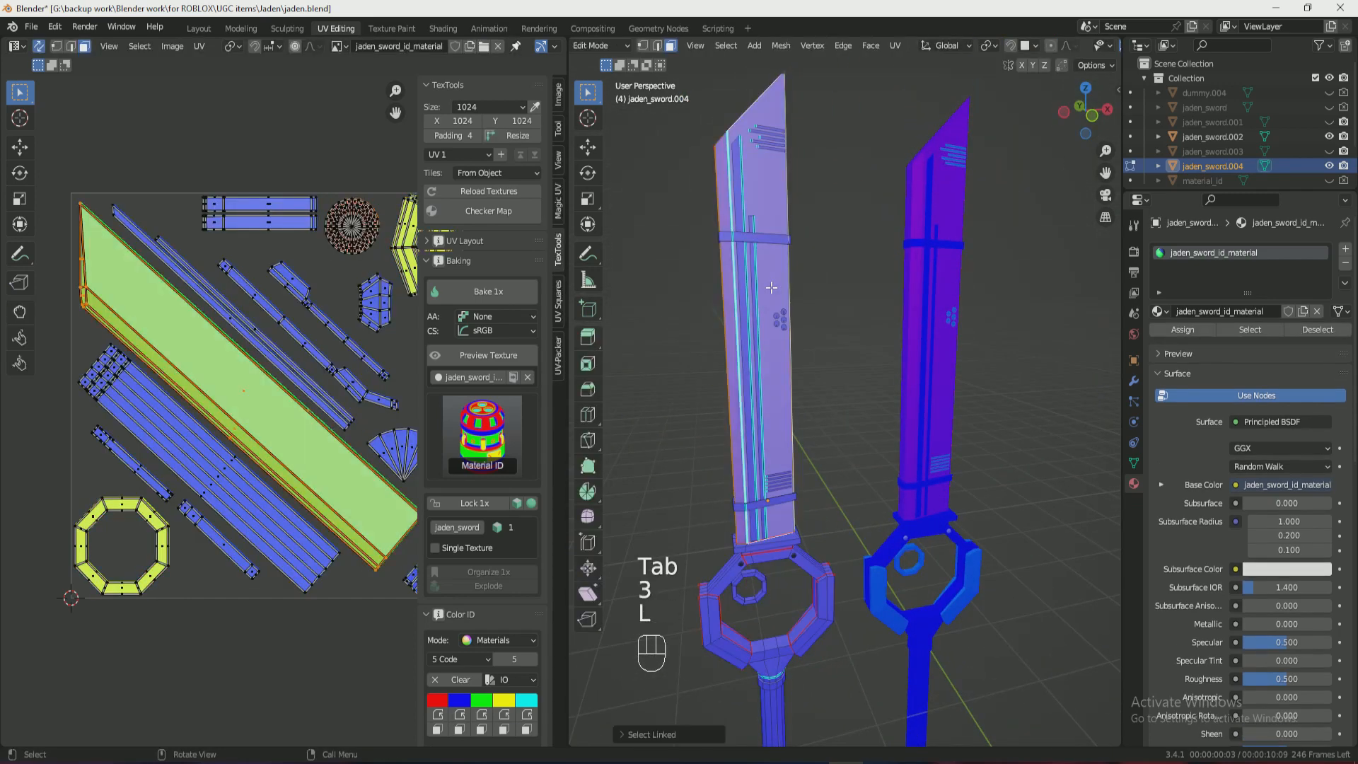
{"action": "key", "text": "ctrl+shift+n"}
{"action": "key", "text": "Tab"}
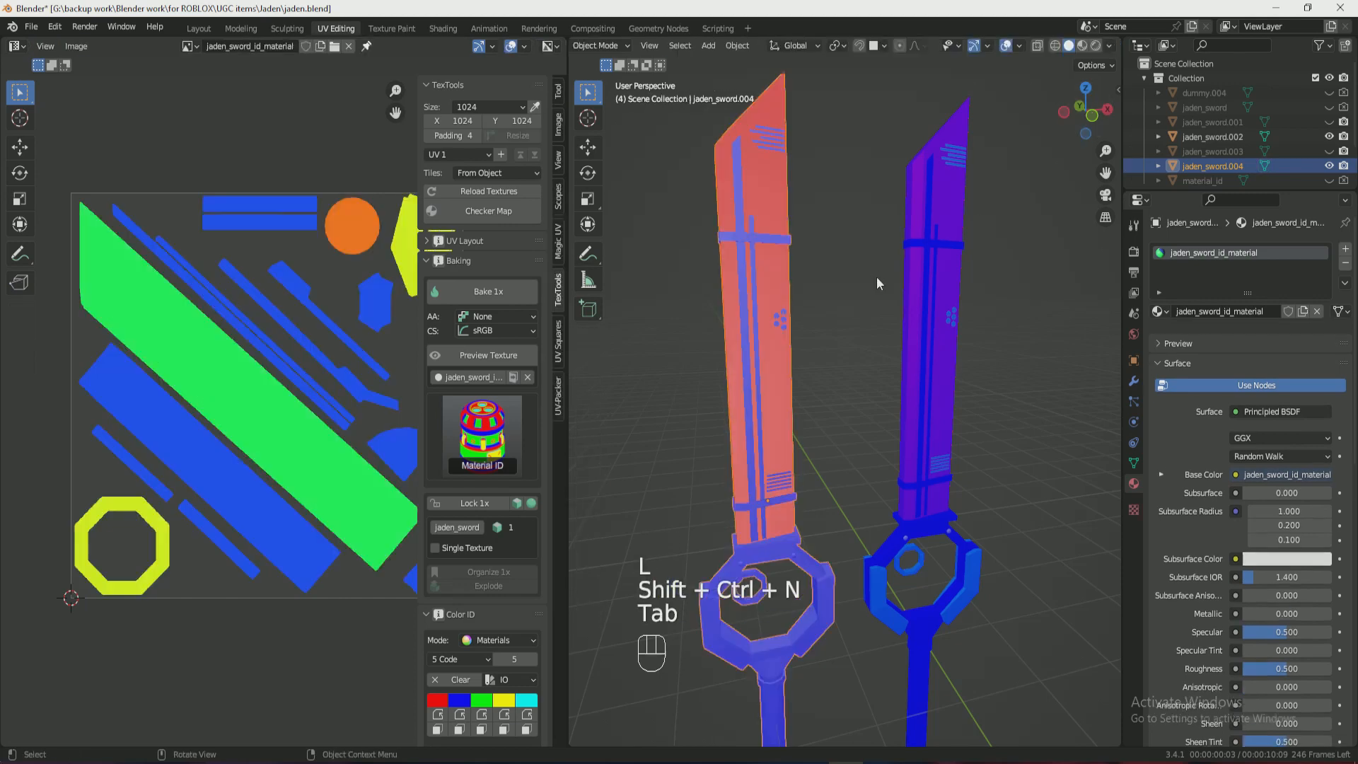
In Edit Mode, select the duplicate sword's linked blade faces delimited by seam and recalculate their normals to face outward.
{"action": "mouse_move", "coordinate": [1082, 113]}
{"action": "left_mouse_down"}
{"action": "mouse_move", "coordinate": [1267, 118]}
{"action": "mouse_move", "coordinate": [1092, 114]}
{"action": "left_mouse_up"}
{"action": "left_click", "coordinate": [779, 281]}
{"action": "key", "text": "Tab"}
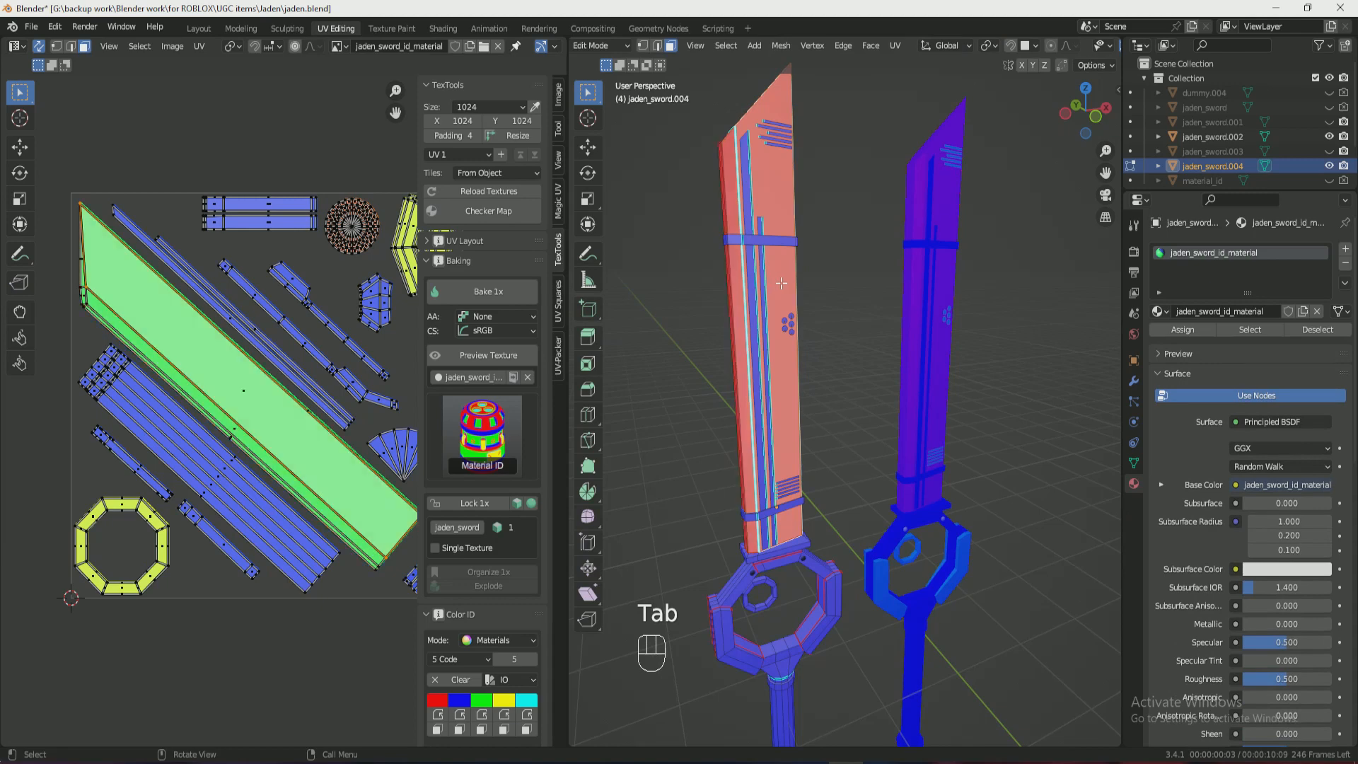
{"action": "key", "text": "l"}
{"action": "left_click", "coordinate": [622, 736]}
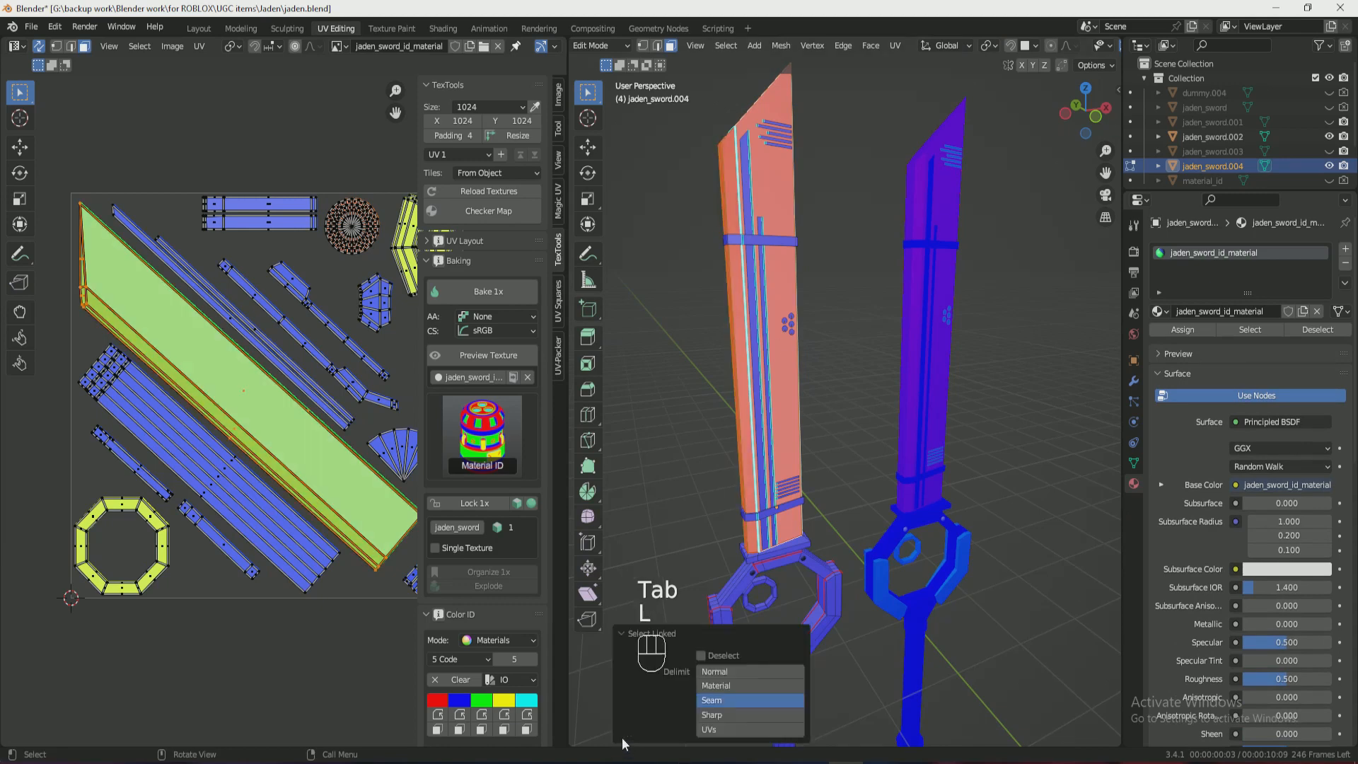
{"action": "left_click", "coordinate": [737, 671]}
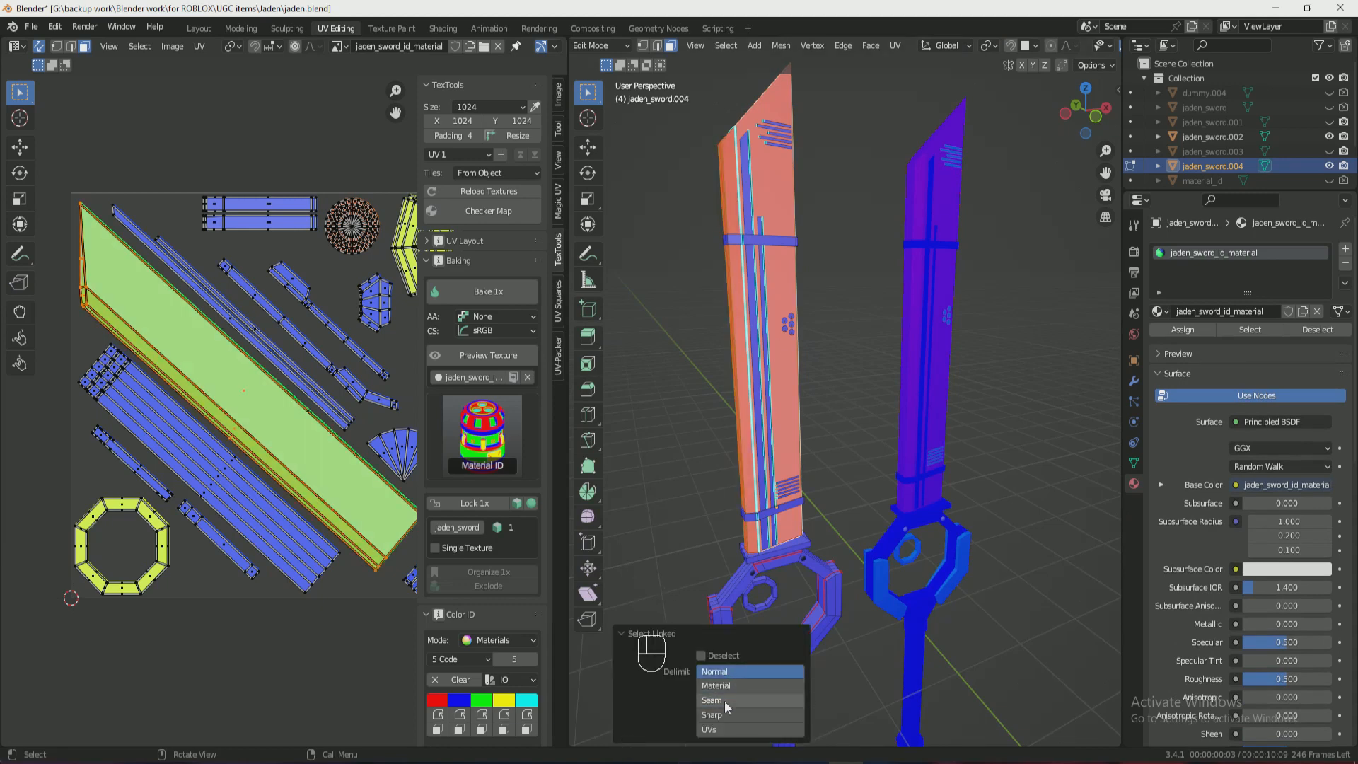
{"action": "left_click", "coordinate": [727, 700]}
{"action": "key", "text": "shift+ctrl+n"}
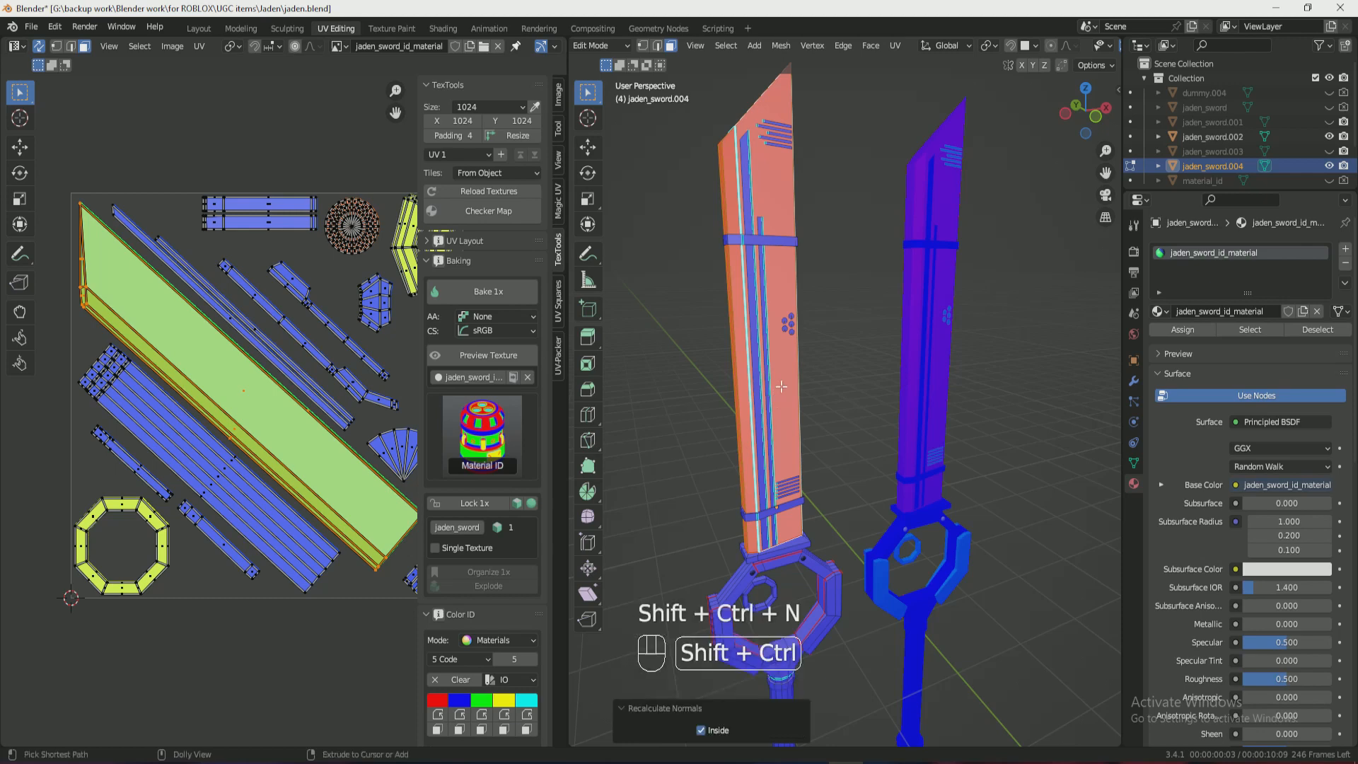
{"action": "key", "text": "Tab"}
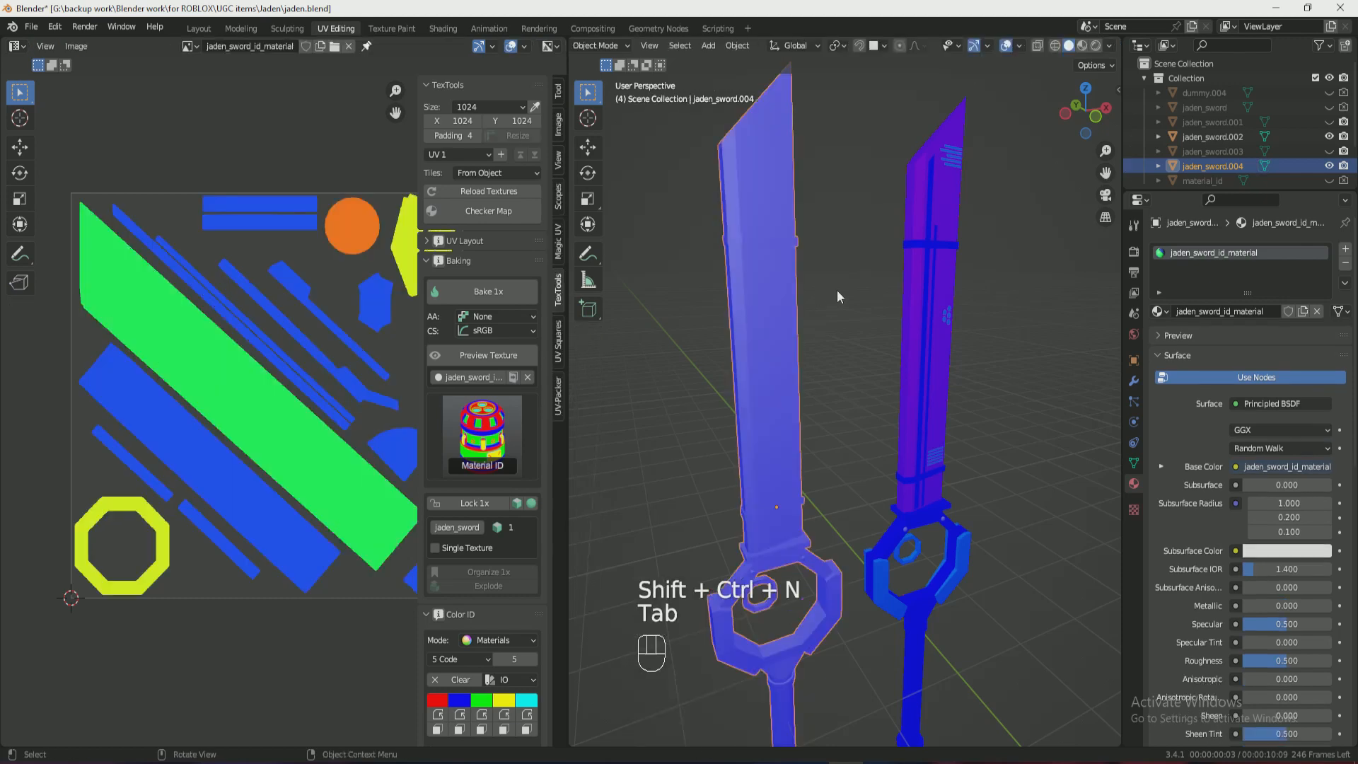
Turn off the Face Orientation overlay and save the Blender file.
{"action": "left_click_drag", "start_coordinate": [1086, 111], "coordinate": [866, 112]}
{"action": "left_click", "coordinate": [1009, 46]}
{"action": "left_click", "coordinate": [1009, 45]}
{"action": "left_click", "coordinate": [1018, 45]}
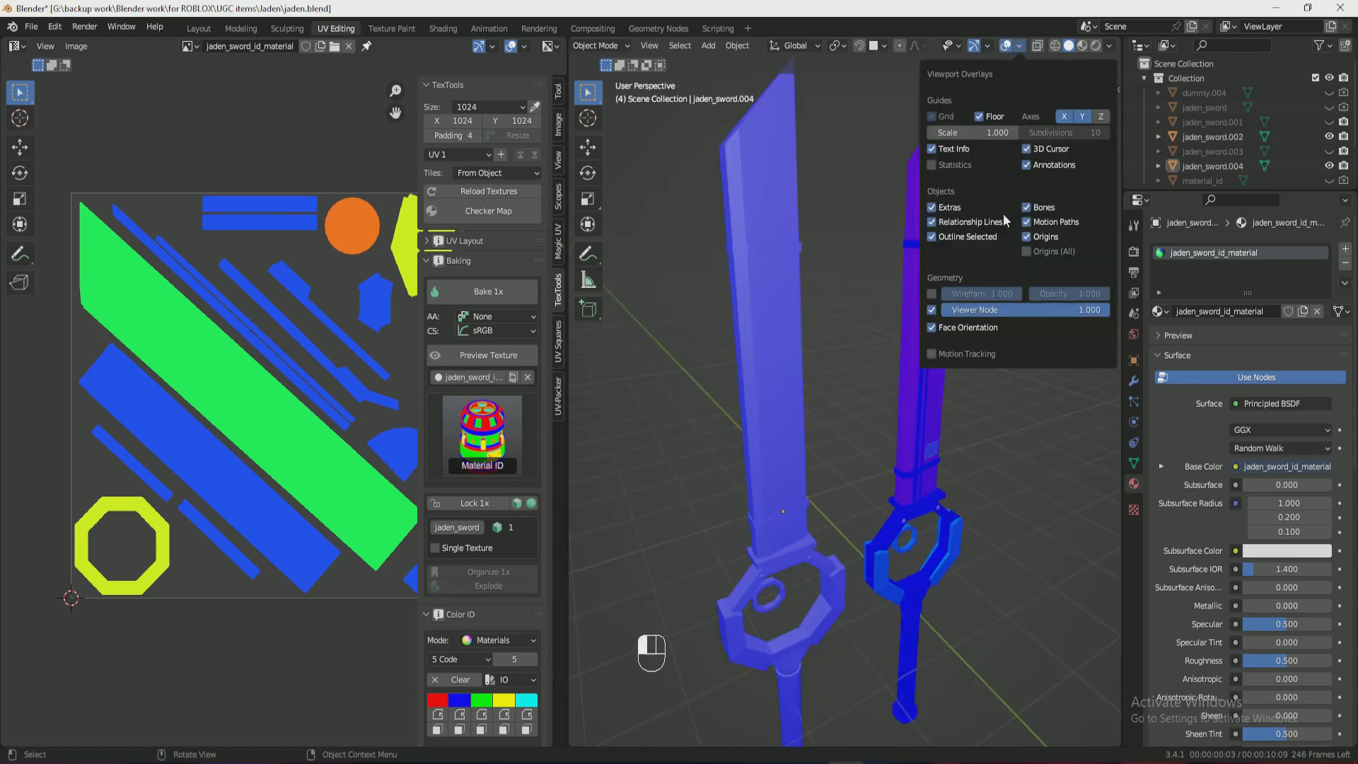
{"action": "left_click", "coordinate": [932, 327]}
{"action": "key", "text": "ctrl+s"}
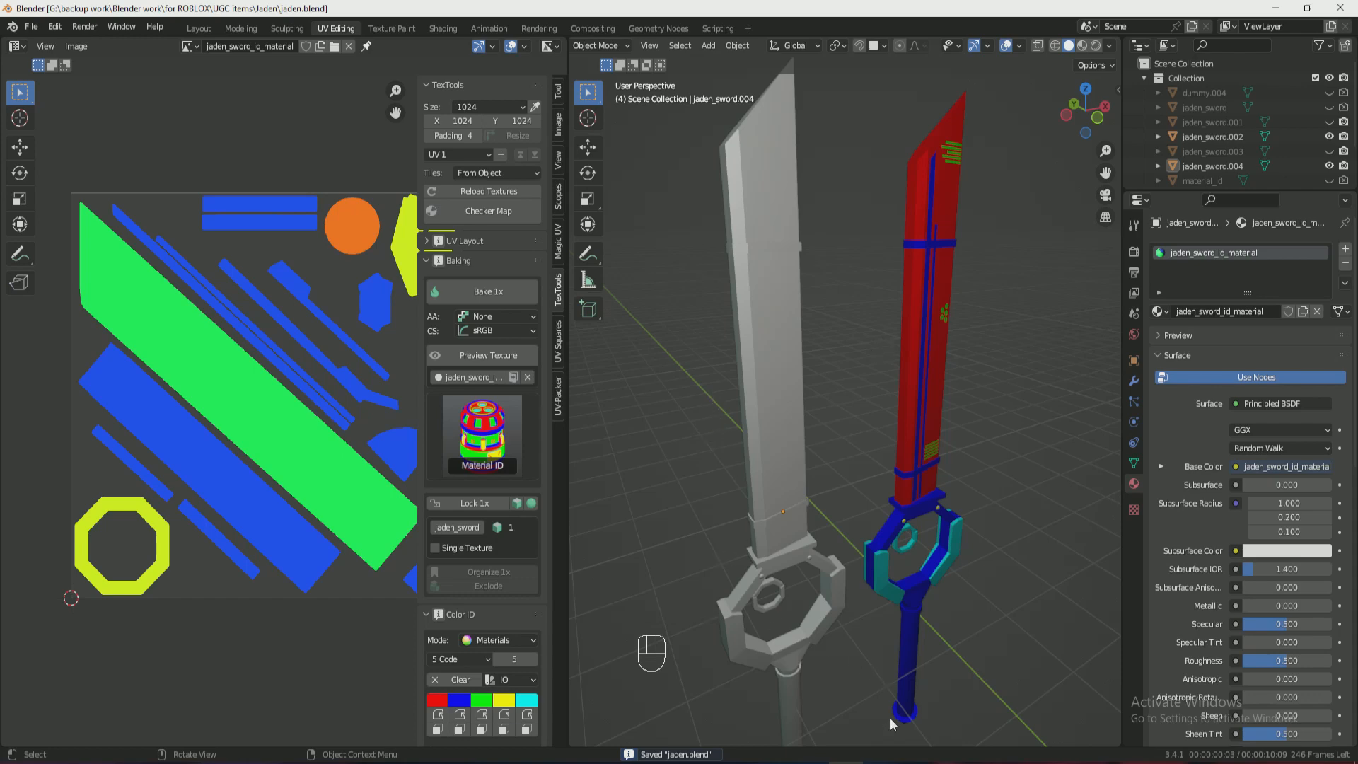
Switch to Quixel Mixer and import test.png as the Material ID map of the jaden_sword_id_material texture set.
{"action": "key", "text": "alt+Tab"}
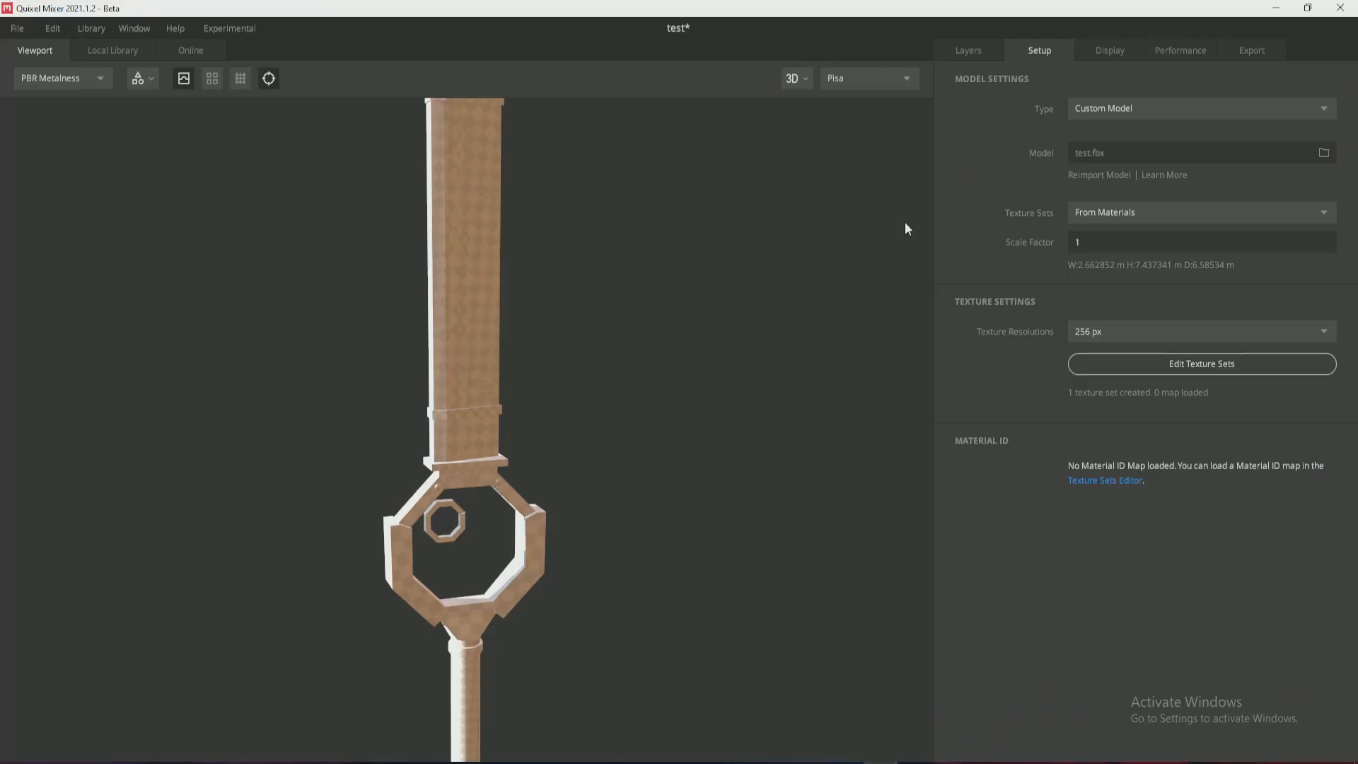
{"action": "scroll", "coordinate": [457, 362], "scroll_direction": "down", "scroll_amount": 3}
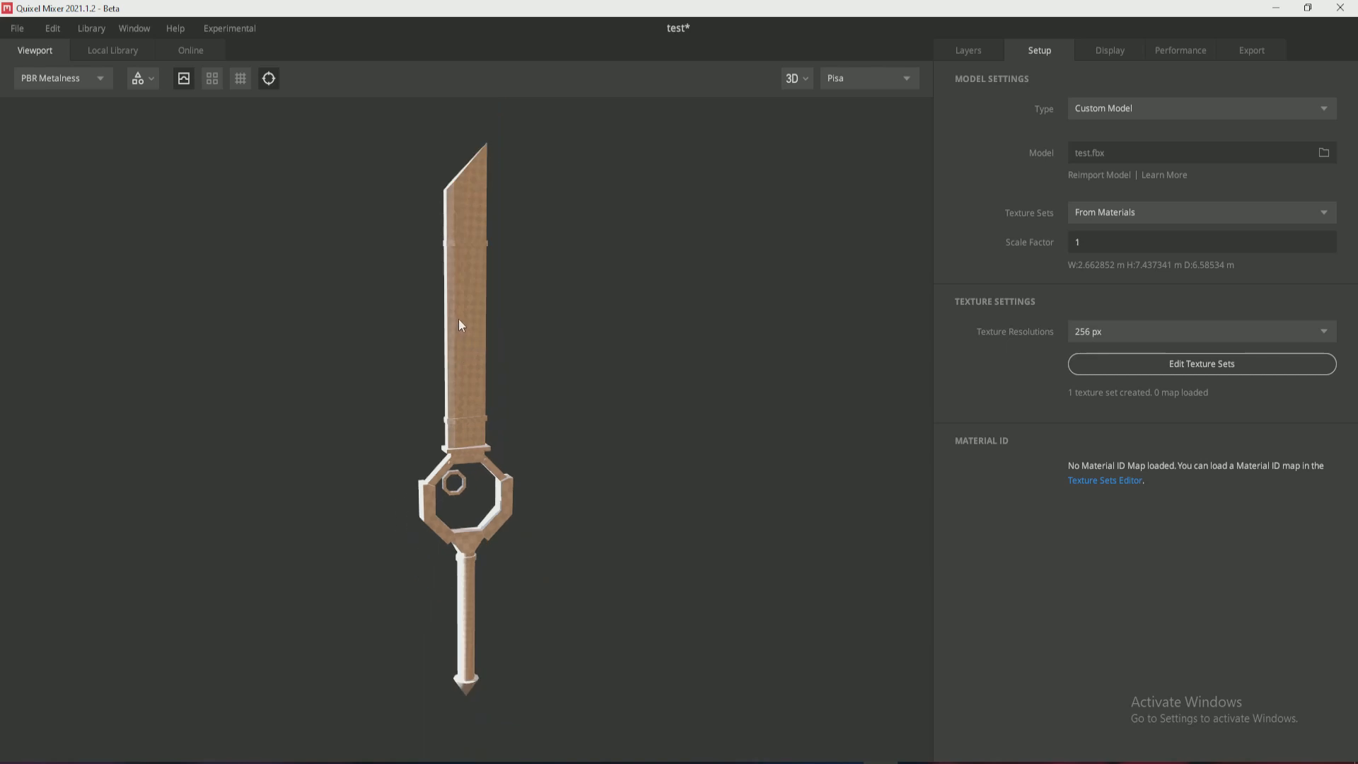
{"action": "right_click_drag", "start_coordinate": [458, 322], "coordinate": [457, 382], "text": "alt"}
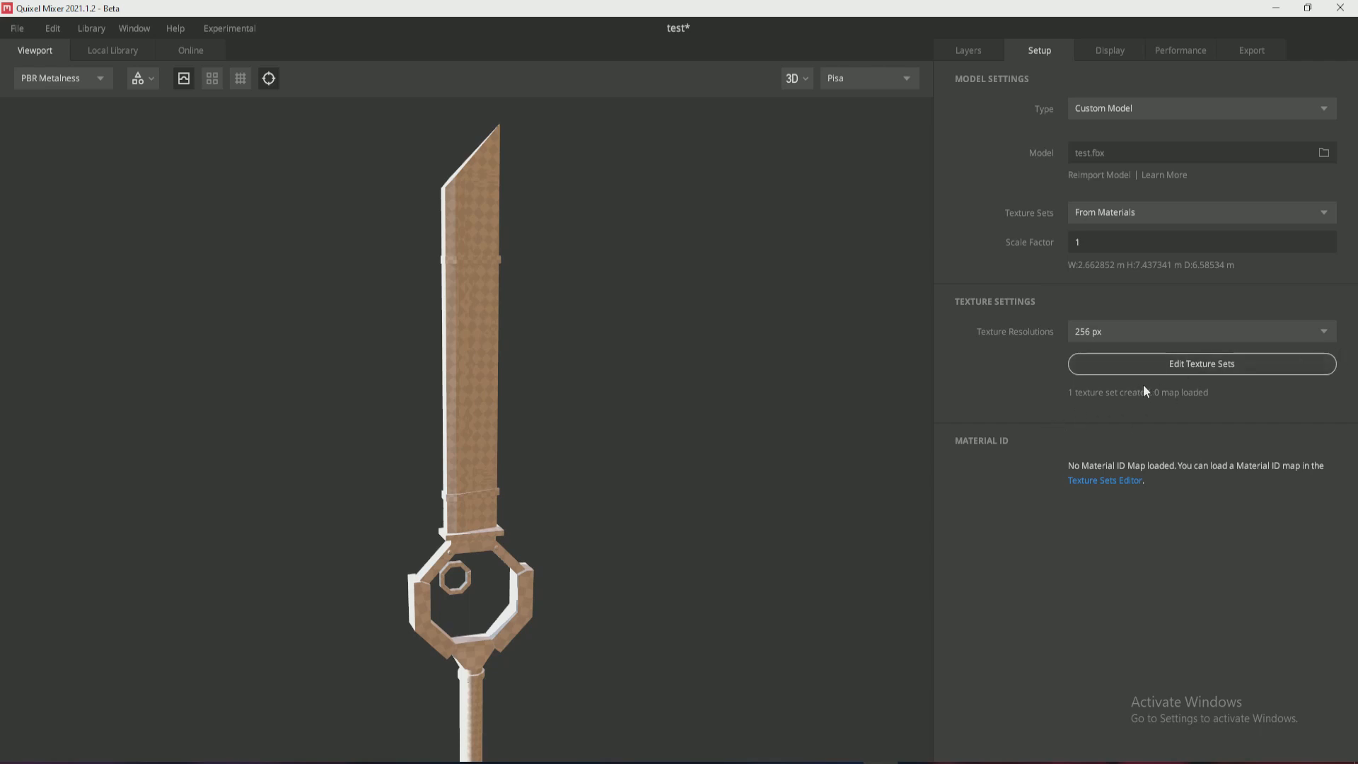
{"action": "left_click", "coordinate": [1186, 363]}
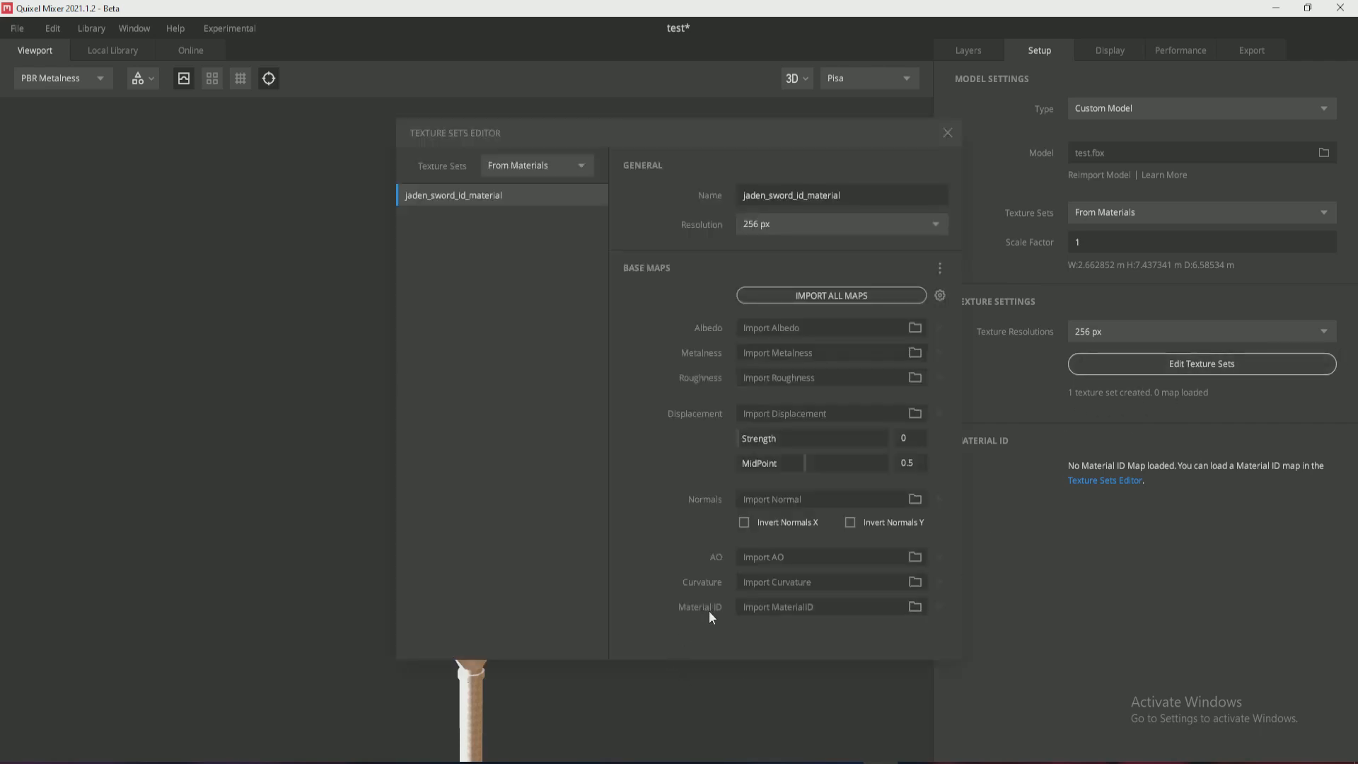
{"action": "left_click", "coordinate": [902, 607]}
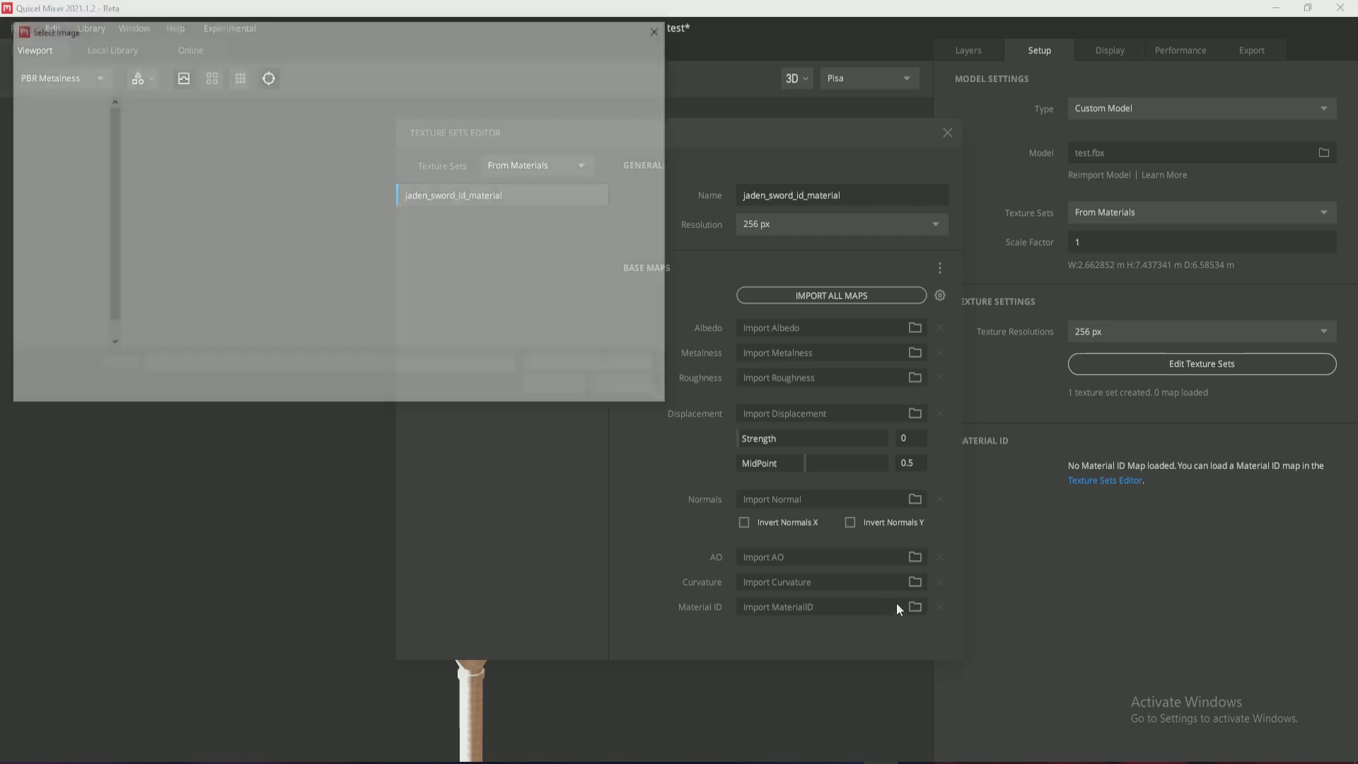
{"action": "double_click", "coordinate": [178, 150]}
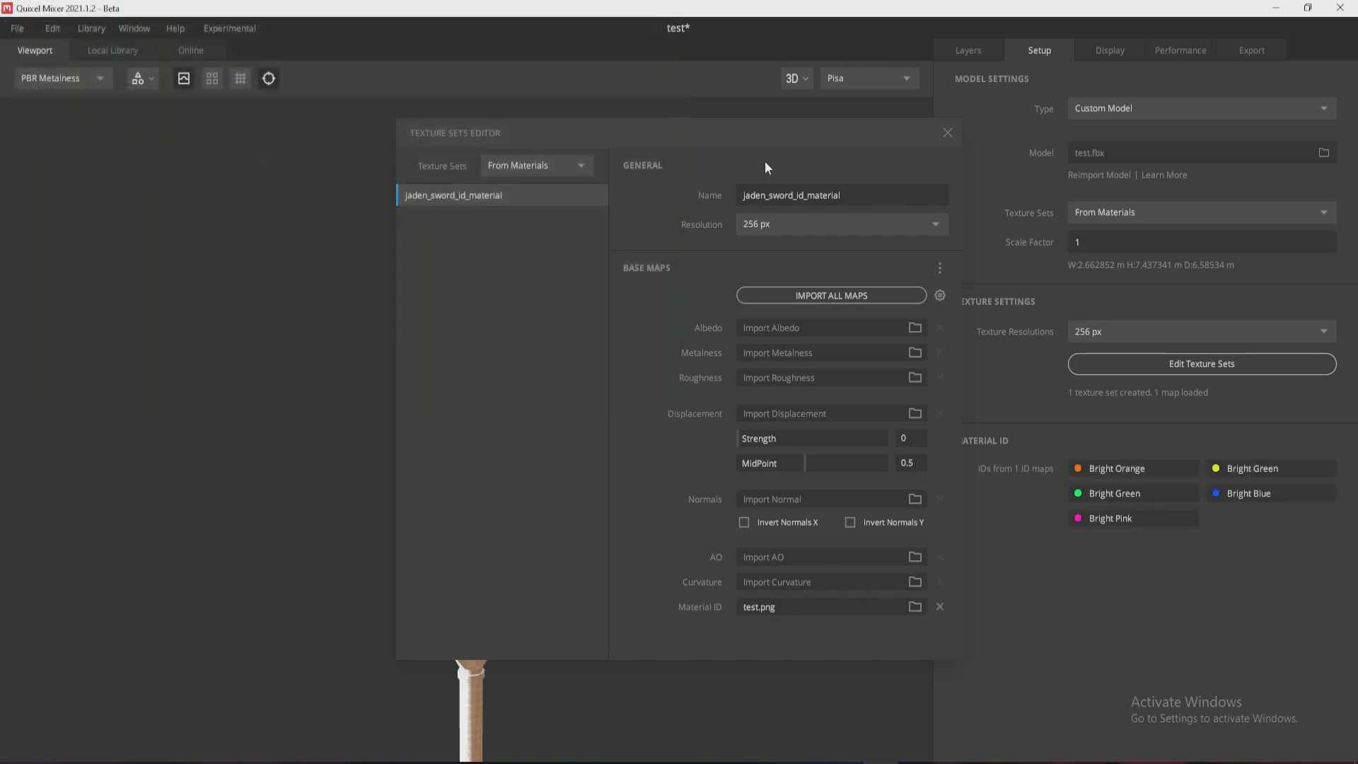
{"action": "left_click", "coordinate": [948, 132]}
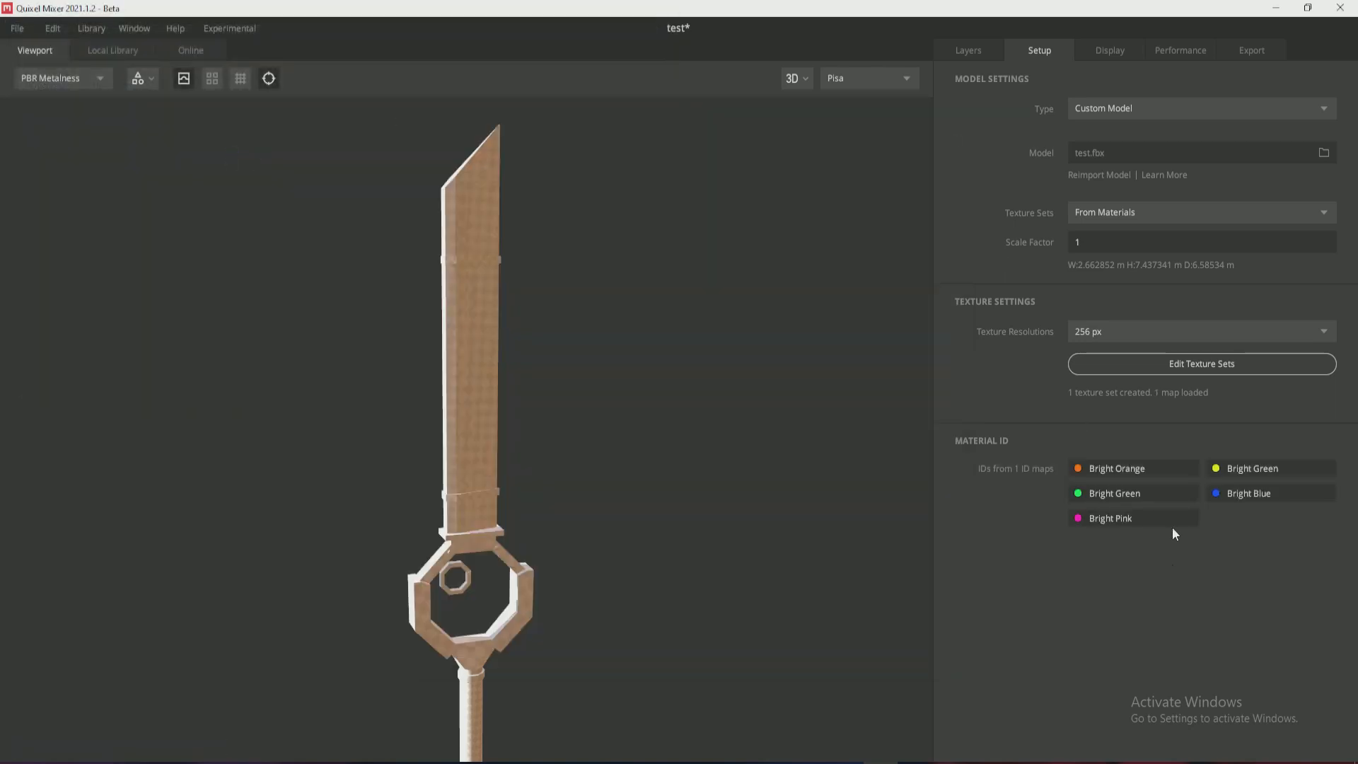
Show the sword's Material ID channel in the viewport to examine its colour regions, and return to the PBR Metalness display.
{"action": "left_click", "coordinate": [967, 51]}
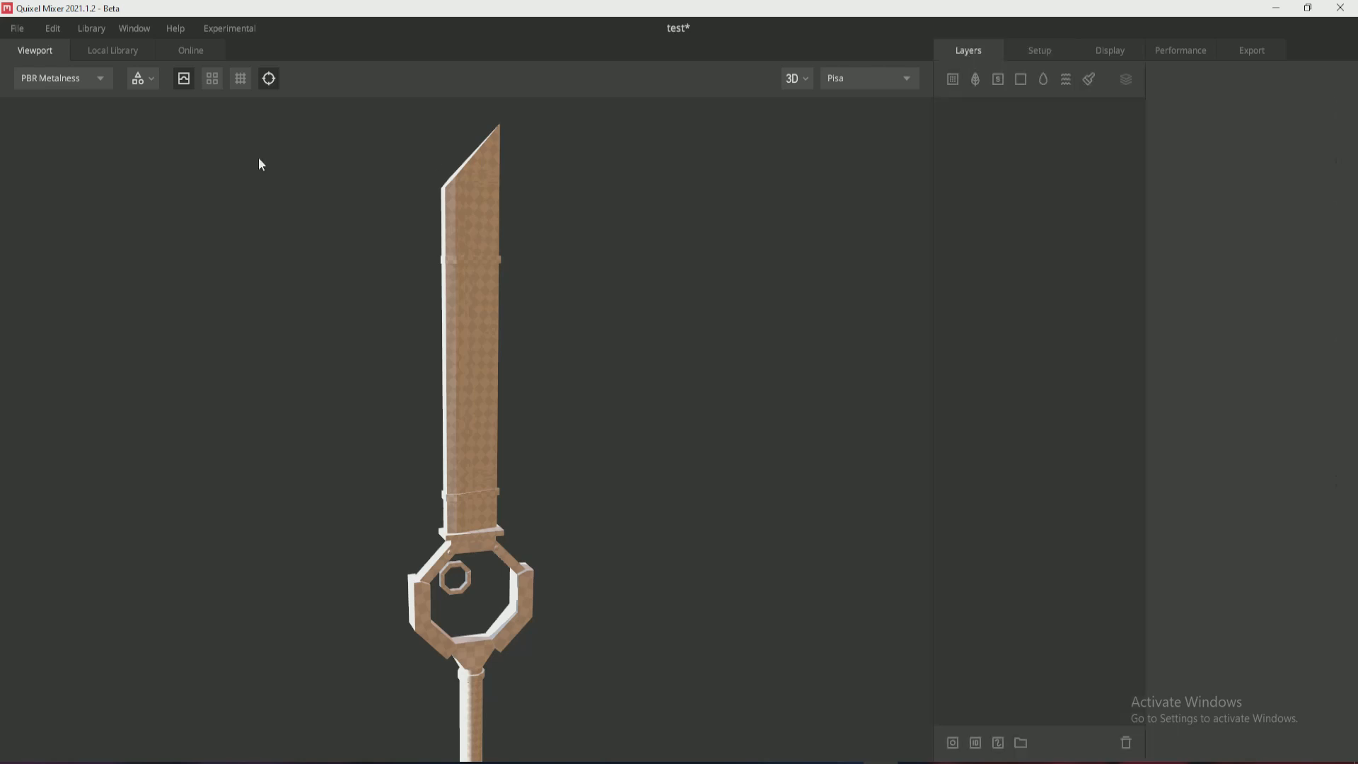
{"action": "left_click", "coordinate": [87, 78]}
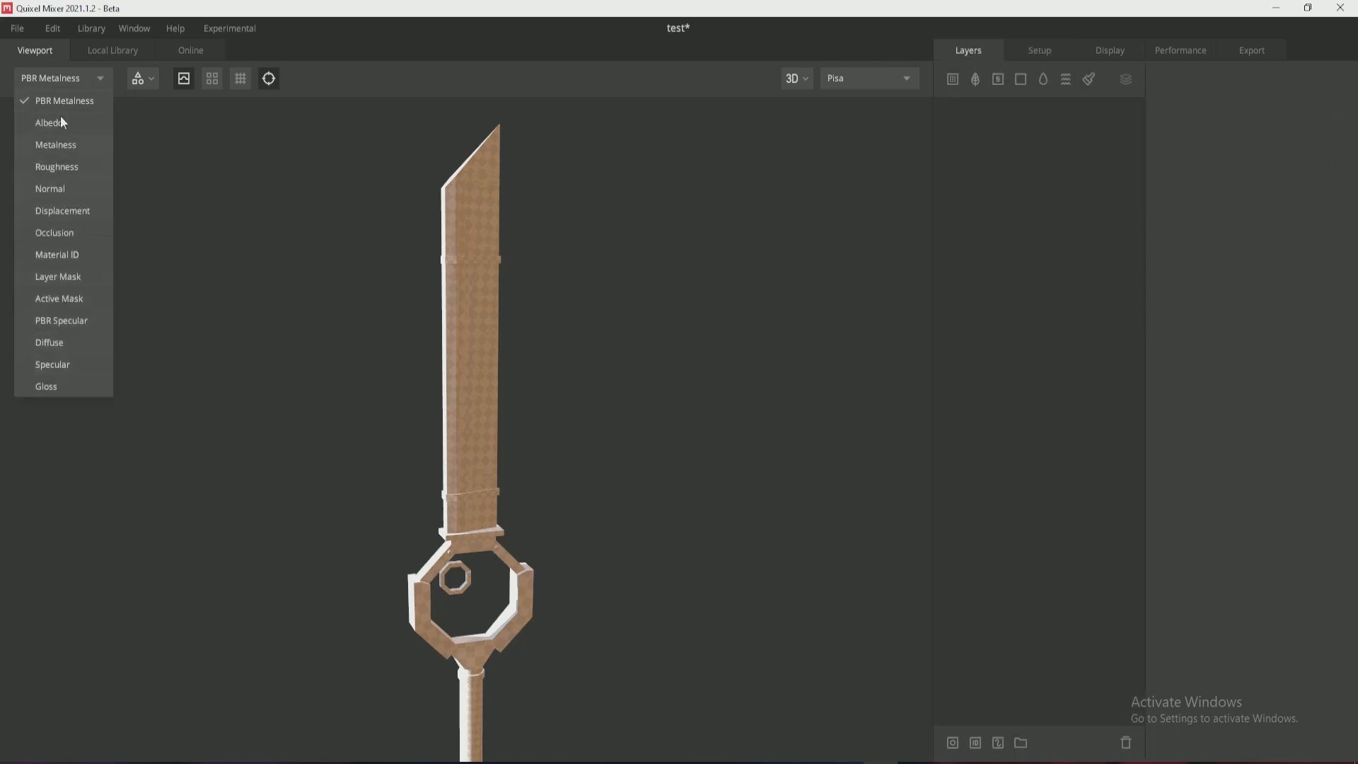
{"action": "left_click", "coordinate": [70, 253]}
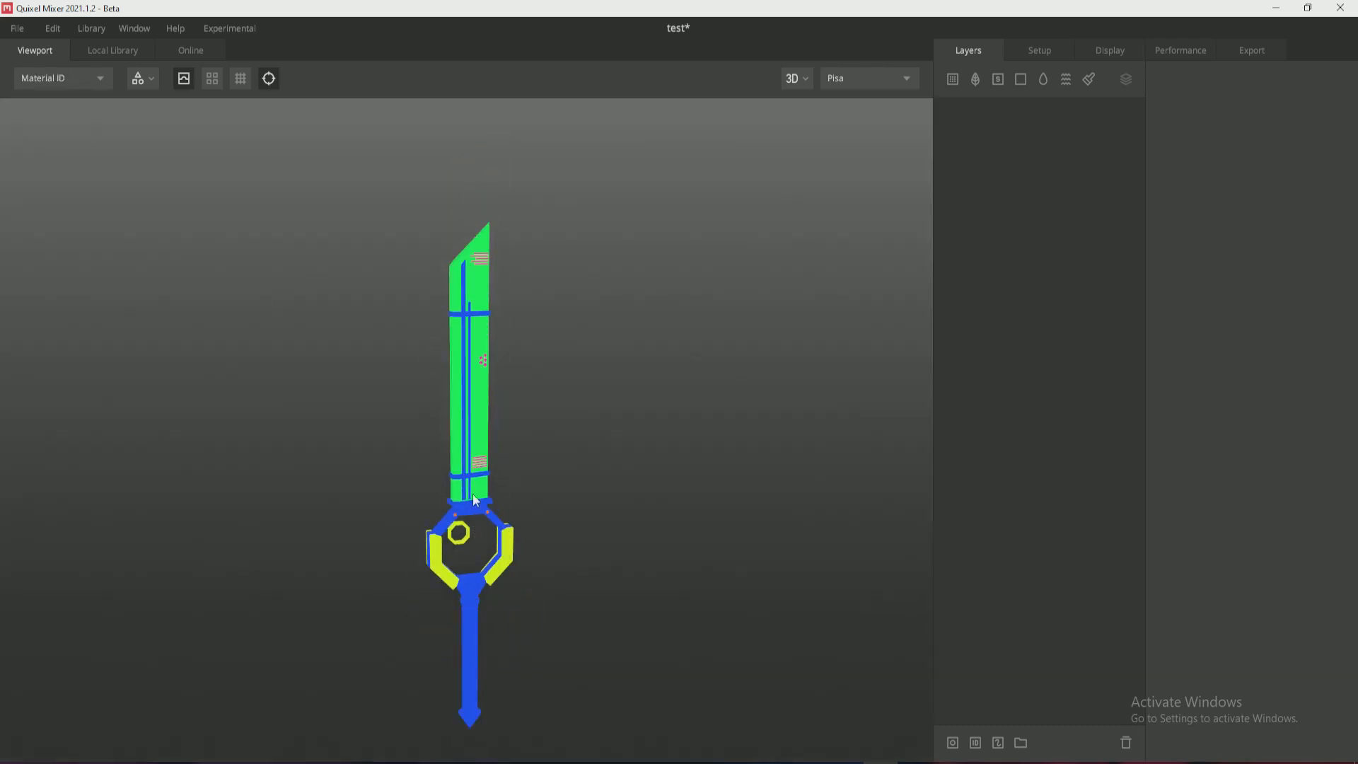
{"action": "scroll", "coordinate": [460, 501], "scroll_direction": "up", "scroll_amount": 5}
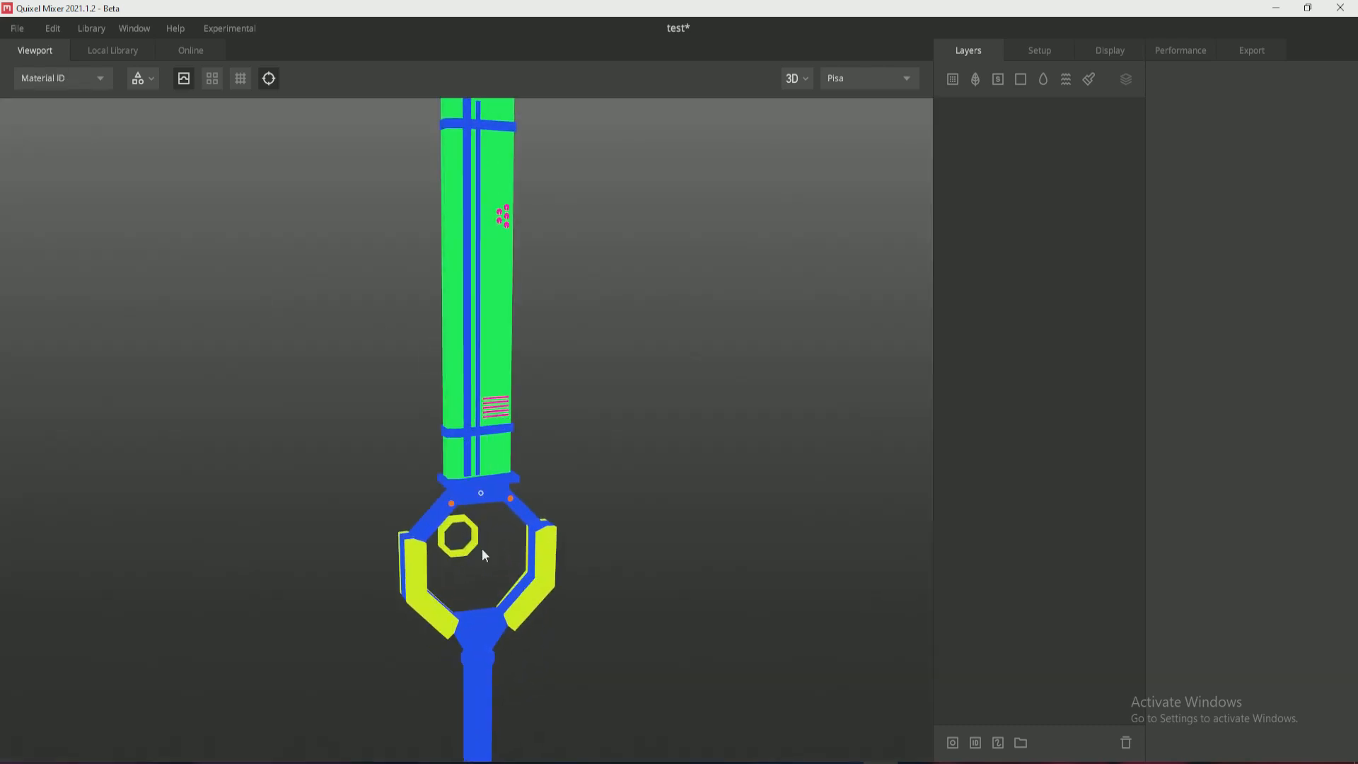
{"action": "left_click_drag", "start_coordinate": [458, 486], "coordinate": [467, 191]}
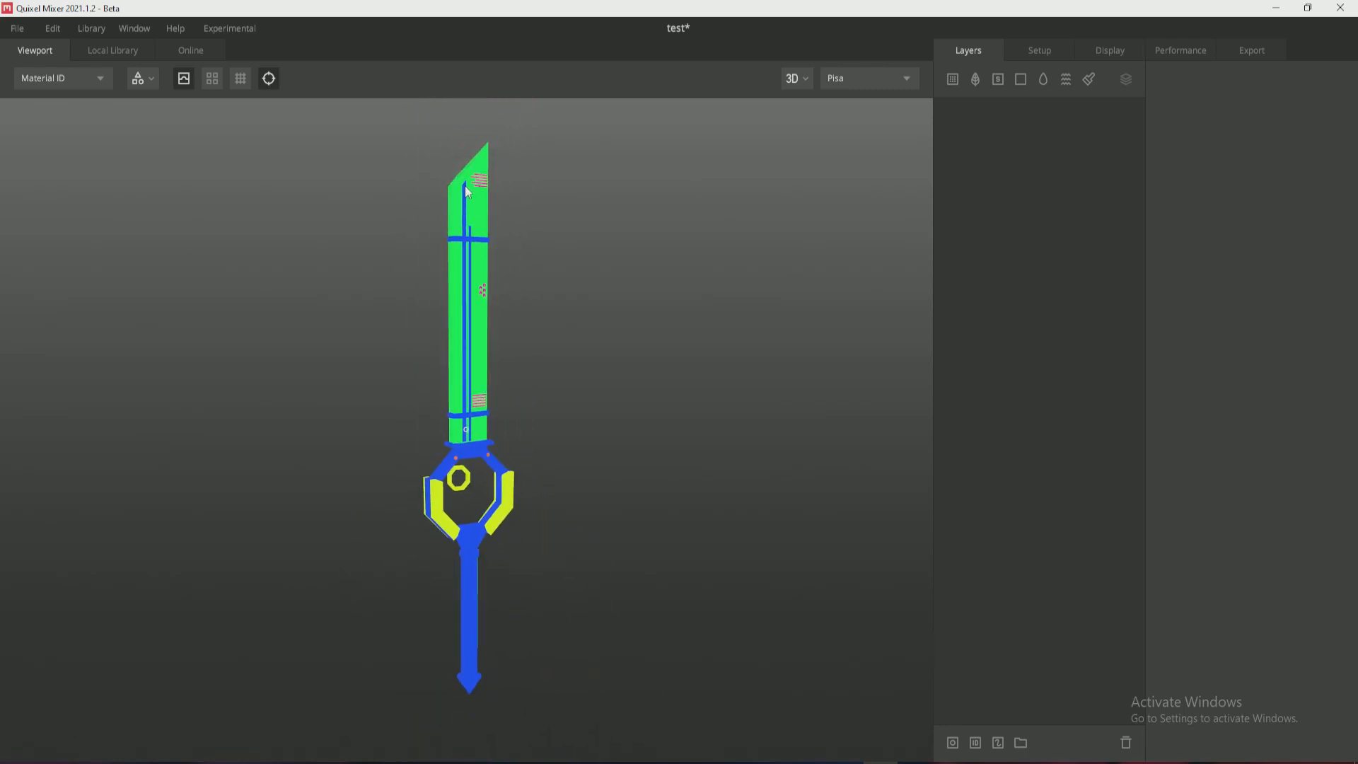
{"action": "left_click", "coordinate": [60, 79]}
{"action": "left_click", "coordinate": [61, 101]}
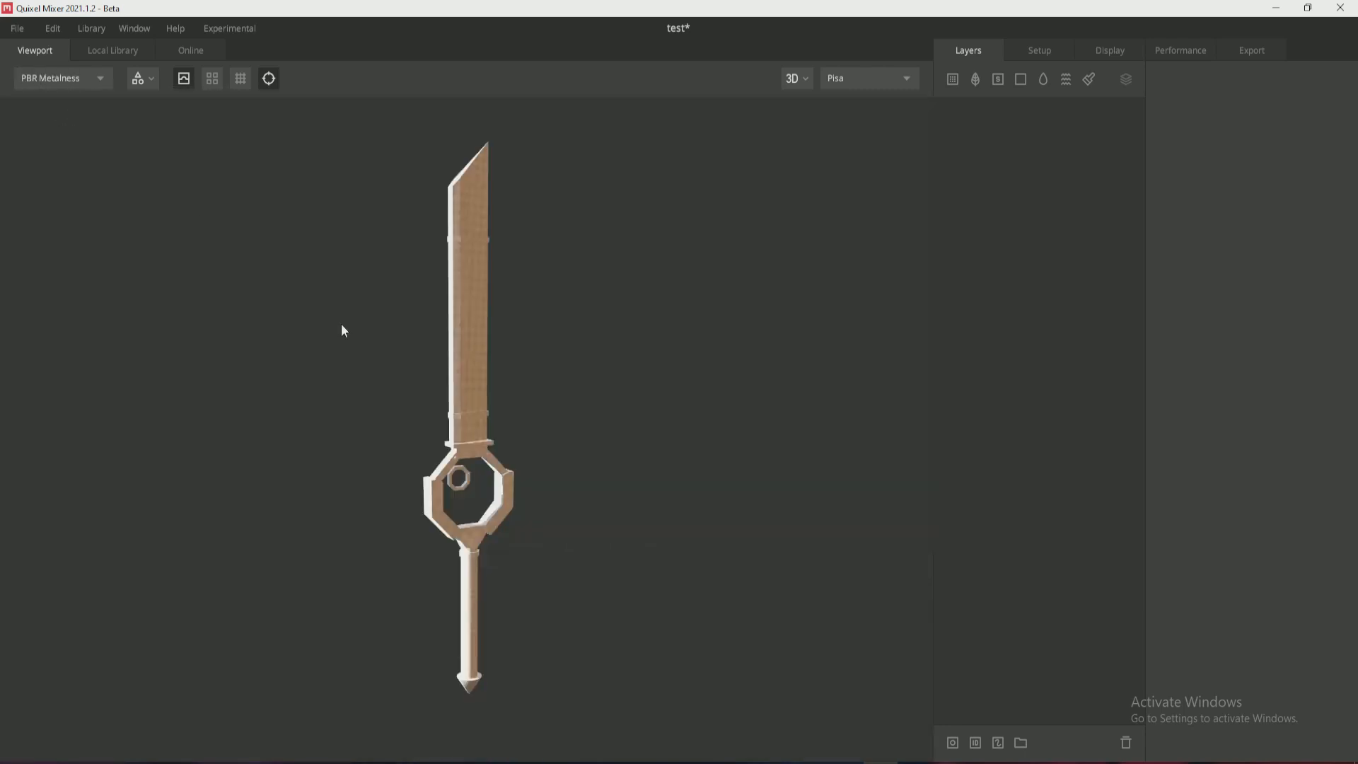
{"action": "left_click_drag", "start_coordinate": [467, 453], "coordinate": [473, 437]}
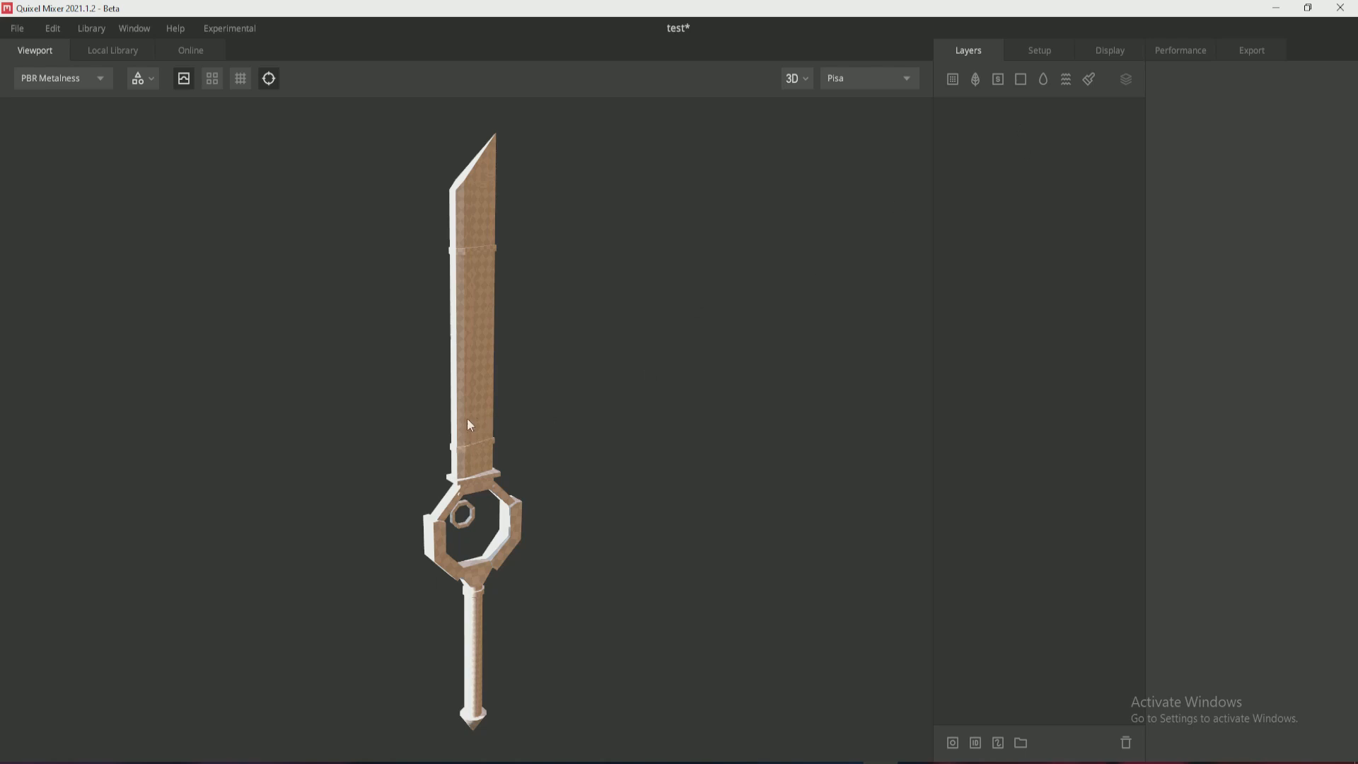
{"action": "mouse_move", "coordinate": [464, 422]}
{"action": "left_mouse_down"}
{"action": "mouse_move", "coordinate": [465, 343]}
{"action": "mouse_move", "coordinate": [867, 415]}
{"action": "mouse_move", "coordinate": [308, 440]}
{"action": "mouse_move", "coordinate": [494, 425]}
{"action": "mouse_move", "coordinate": [481, 422]}
{"action": "left_mouse_up"}
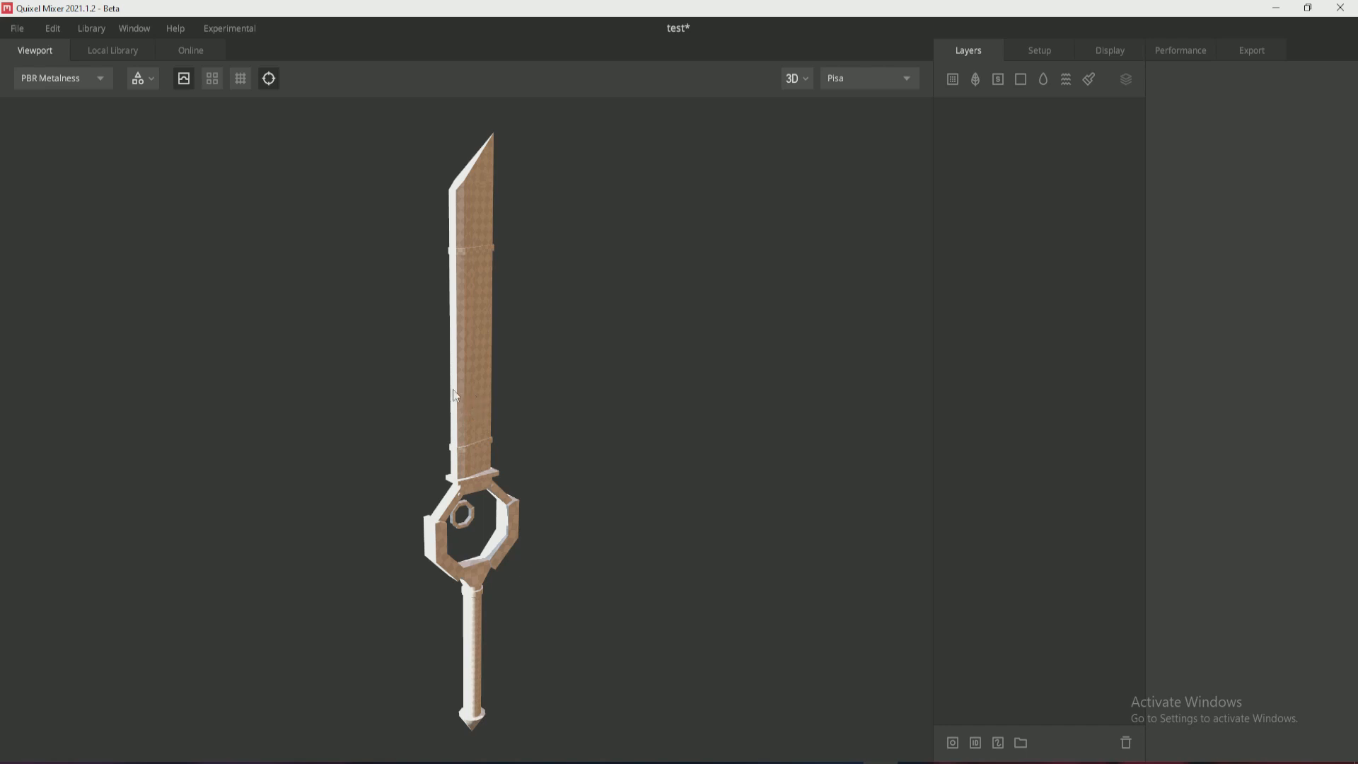
{"action": "mouse_move", "coordinate": [453, 389]}
{"action": "left_mouse_down"}
{"action": "mouse_move", "coordinate": [303, 394]}
{"action": "mouse_move", "coordinate": [706, 394]}
{"action": "mouse_move", "coordinate": [248, 391]}
{"action": "mouse_move", "coordinate": [1021, 391]}
{"action": "mouse_move", "coordinate": [316, 391]}
{"action": "mouse_move", "coordinate": [885, 392]}
{"action": "mouse_move", "coordinate": [404, 404]}
{"action": "mouse_move", "coordinate": [1047, 371]}
{"action": "mouse_move", "coordinate": [1, 388]}
{"action": "mouse_move", "coordinate": [834, 403]}
{"action": "mouse_move", "coordinate": [479, 388]}
{"action": "mouse_move", "coordinate": [465, 367]}
{"action": "left_mouse_up"}
{"action": "right_click_drag", "start_coordinate": [465, 366], "coordinate": [489, 288]}
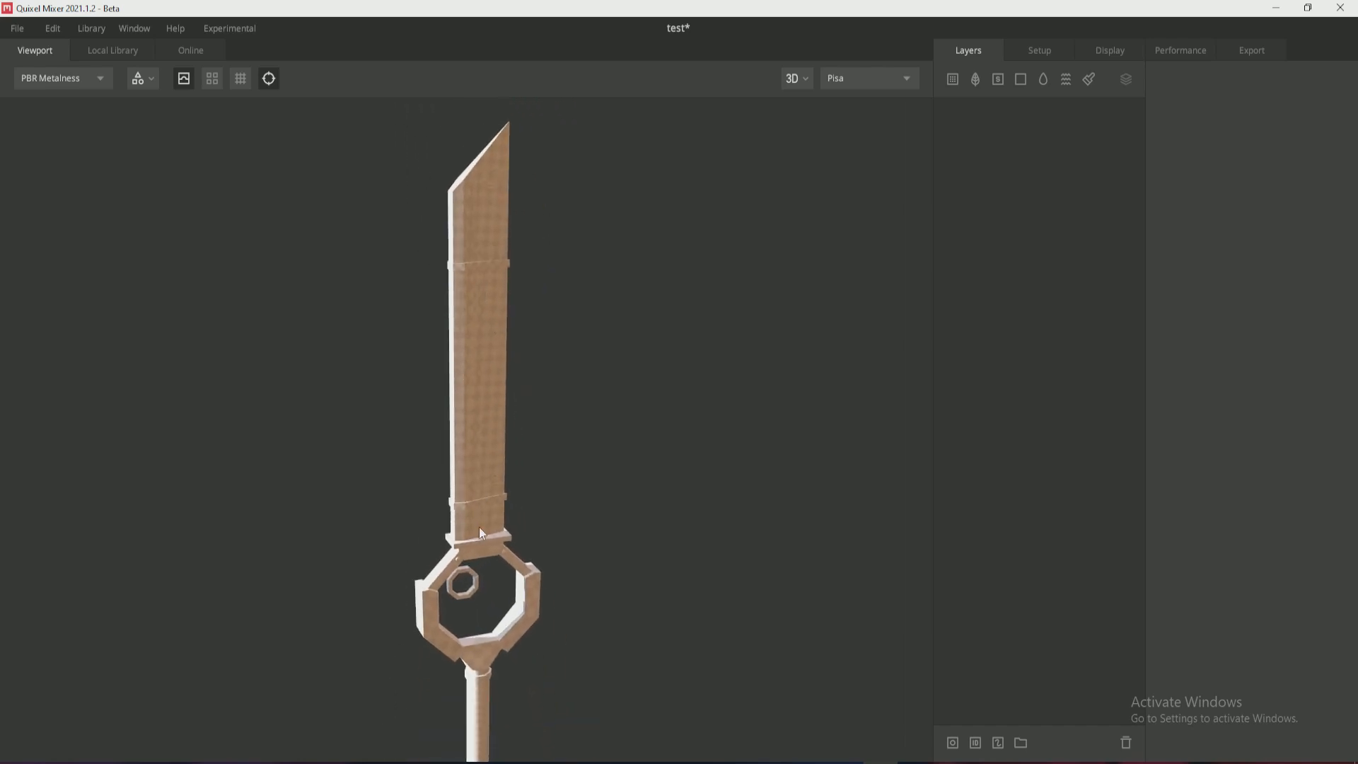
{"action": "left_click_drag", "start_coordinate": [478, 527], "coordinate": [629, 500]}
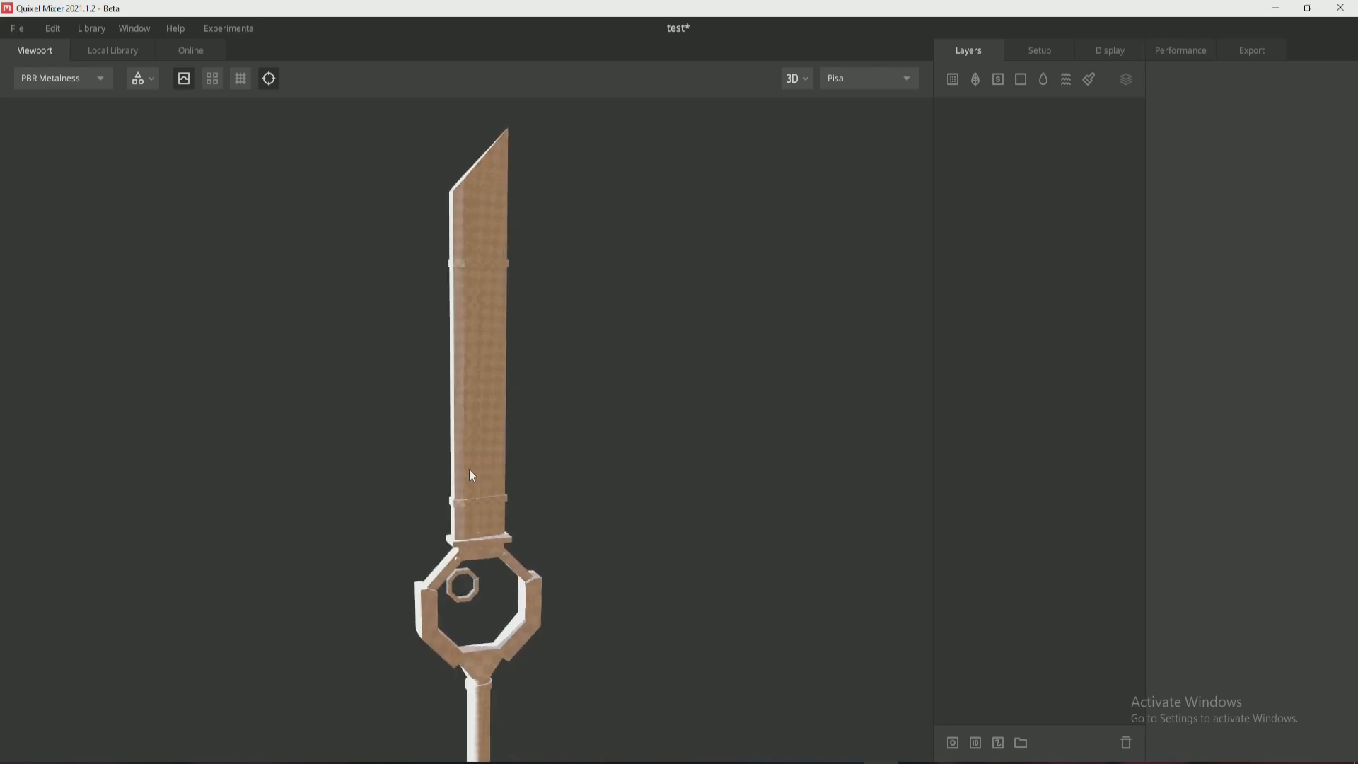
{"action": "right_click_drag", "start_coordinate": [472, 414], "coordinate": [477, 370]}
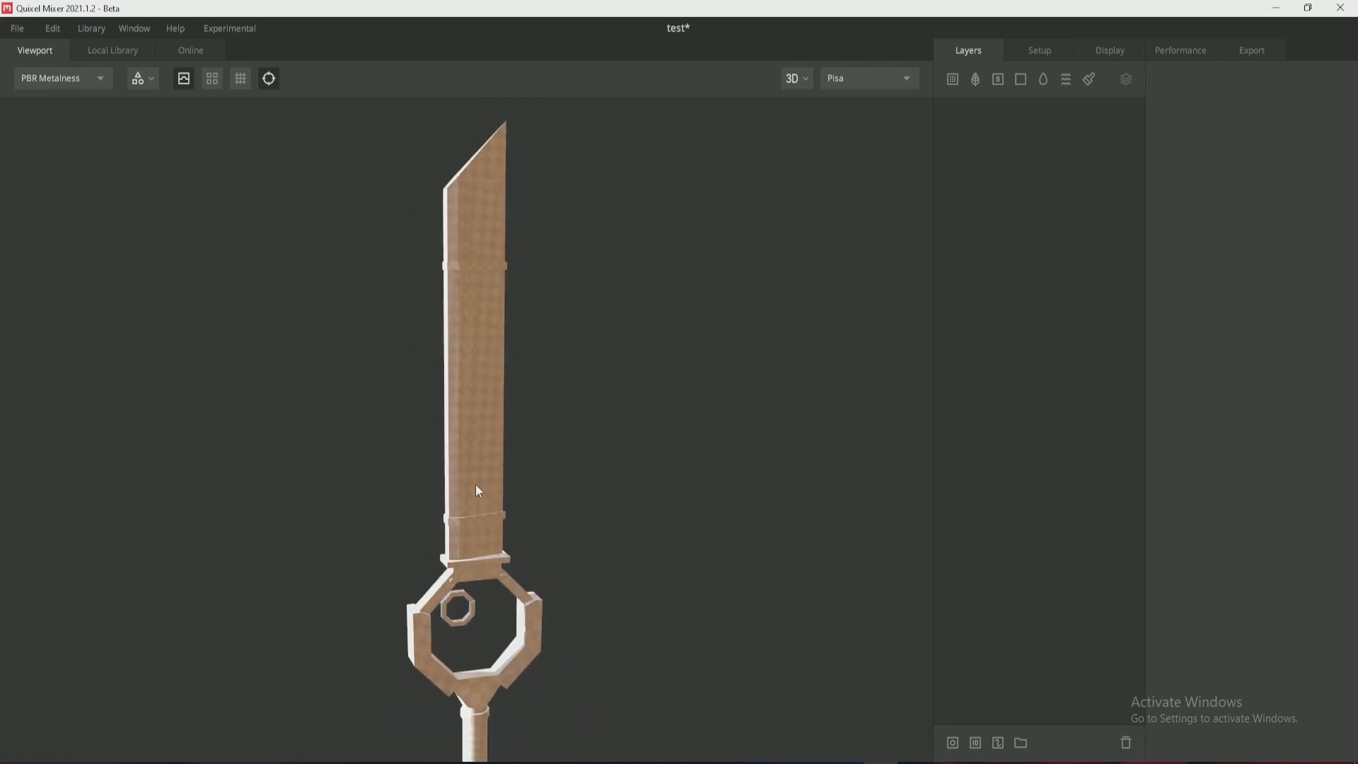
{"action": "right_click_drag", "start_coordinate": [474, 481], "coordinate": [471, 460]}
{"action": "mouse_move", "coordinate": [471, 461]}
{"action": "left_mouse_down"}
{"action": "mouse_move", "coordinate": [936, 484]}
{"action": "mouse_move", "coordinate": [504, 472]}
{"action": "left_mouse_up"}
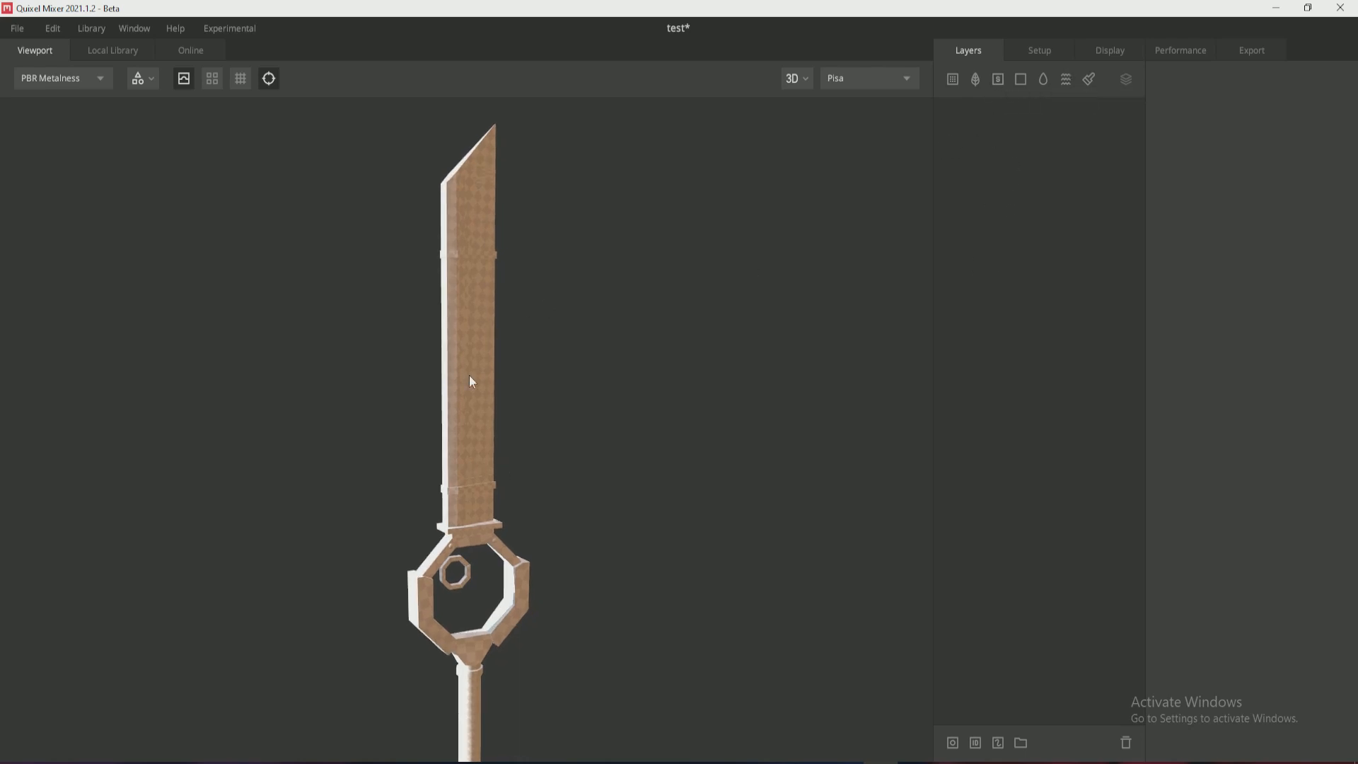
{"action": "left_click_drag", "start_coordinate": [471, 382], "coordinate": [460, 406]}
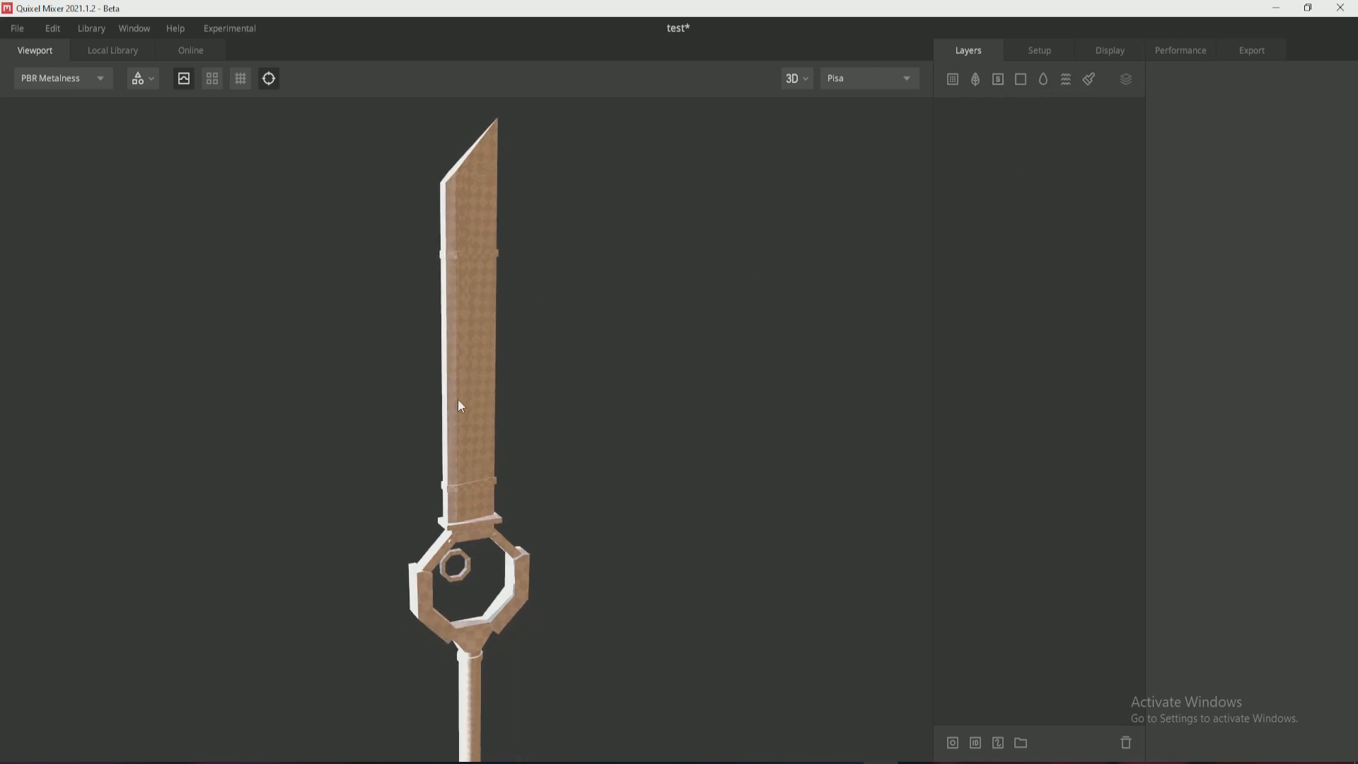
Add a solid layer to the sword and set its albedo colour to black.
{"action": "left_click", "coordinate": [1021, 80]}
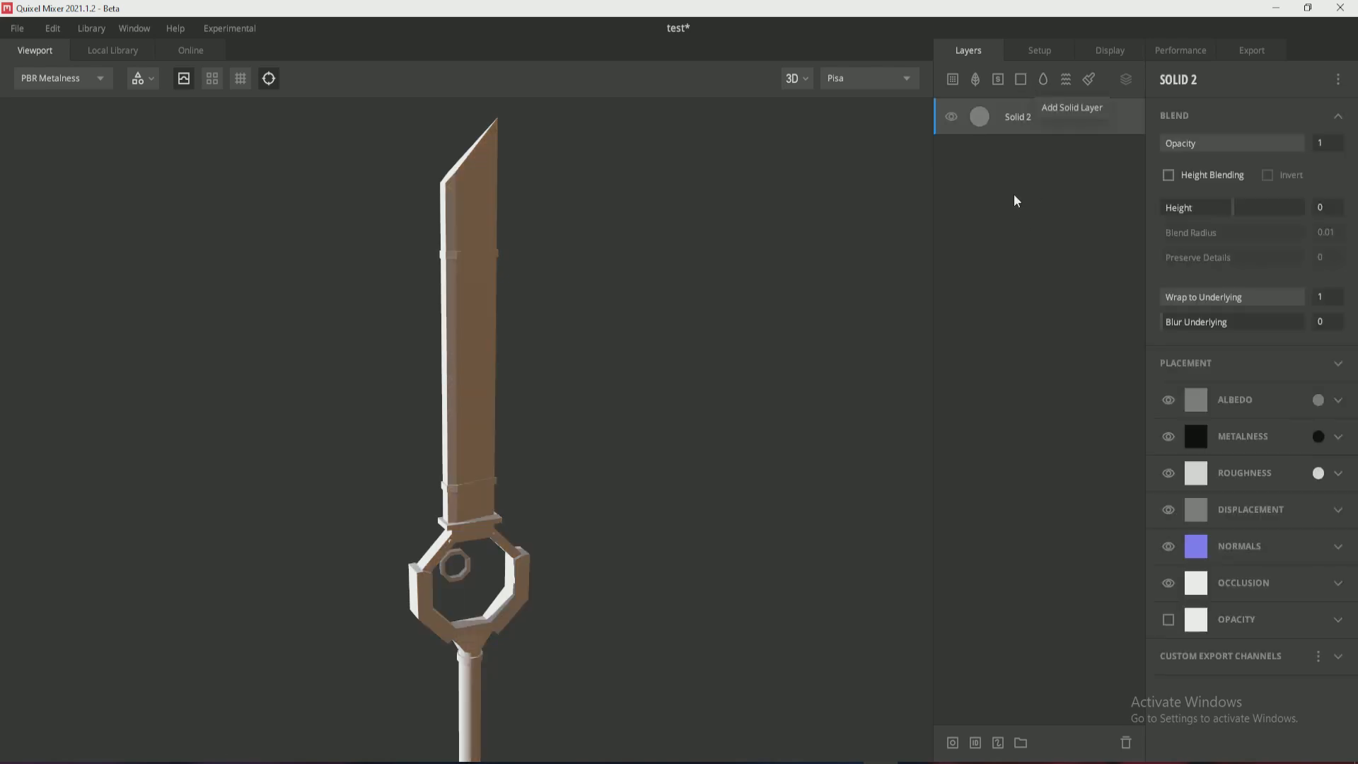
{"action": "scroll", "coordinate": [467, 502], "scroll_direction": "down", "scroll_amount": 2}
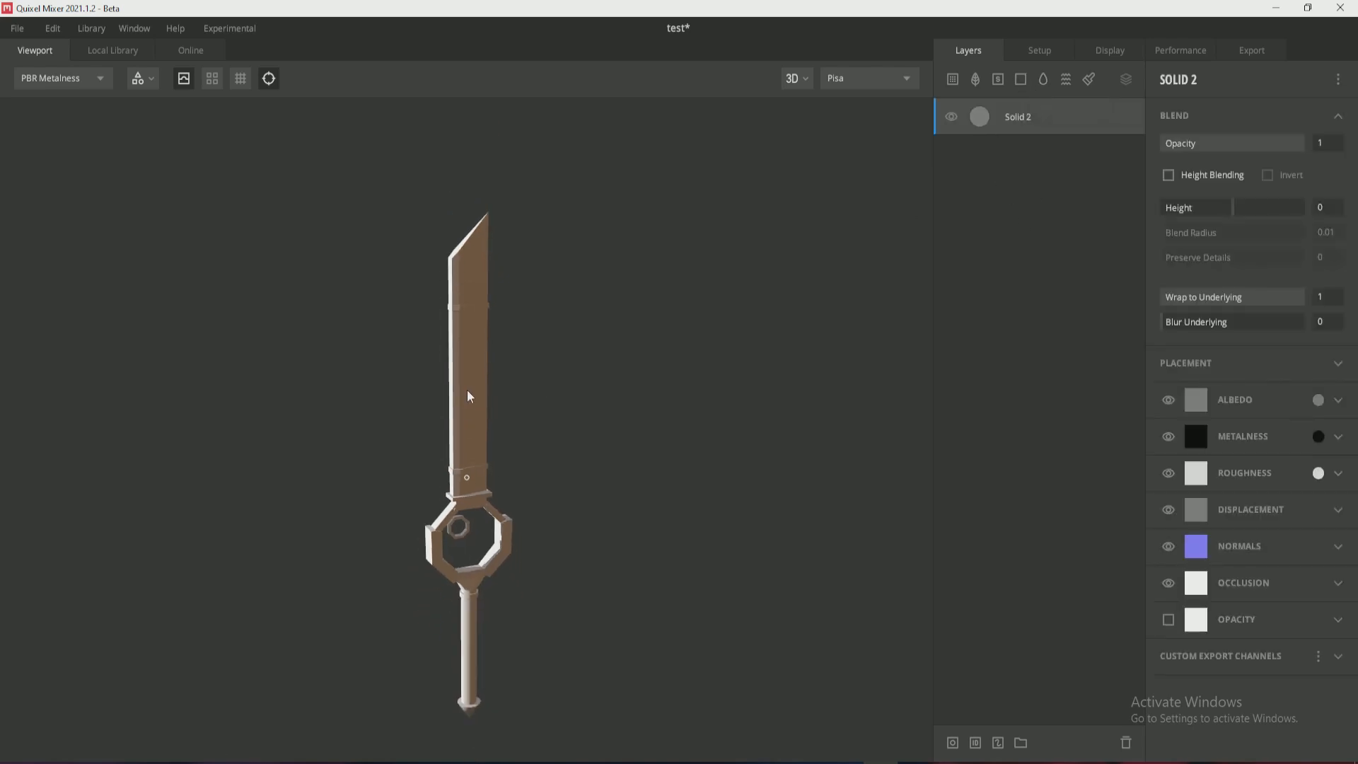
{"action": "scroll", "coordinate": [452, 538], "scroll_direction": "up", "scroll_amount": 5}
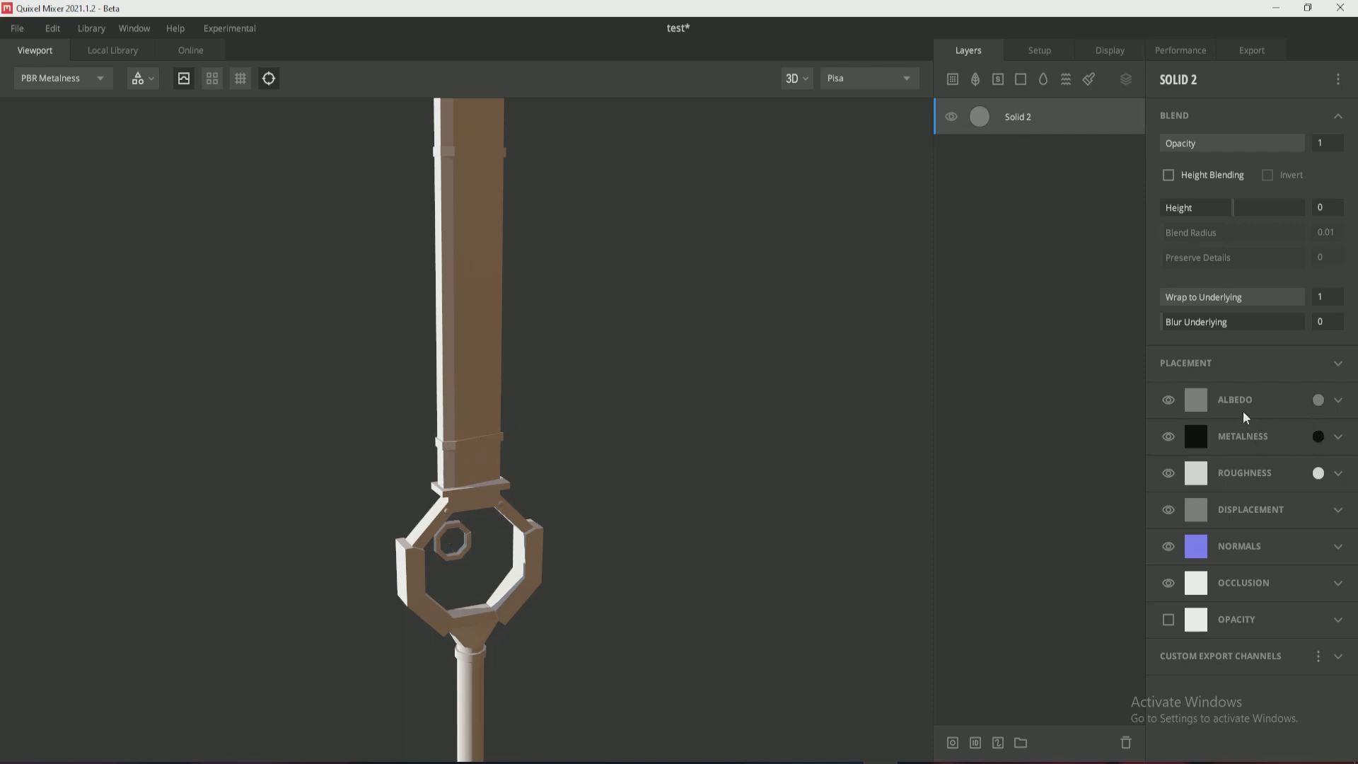
{"action": "left_click", "coordinate": [1319, 400]}
{"action": "left_click", "coordinate": [659, 465]}
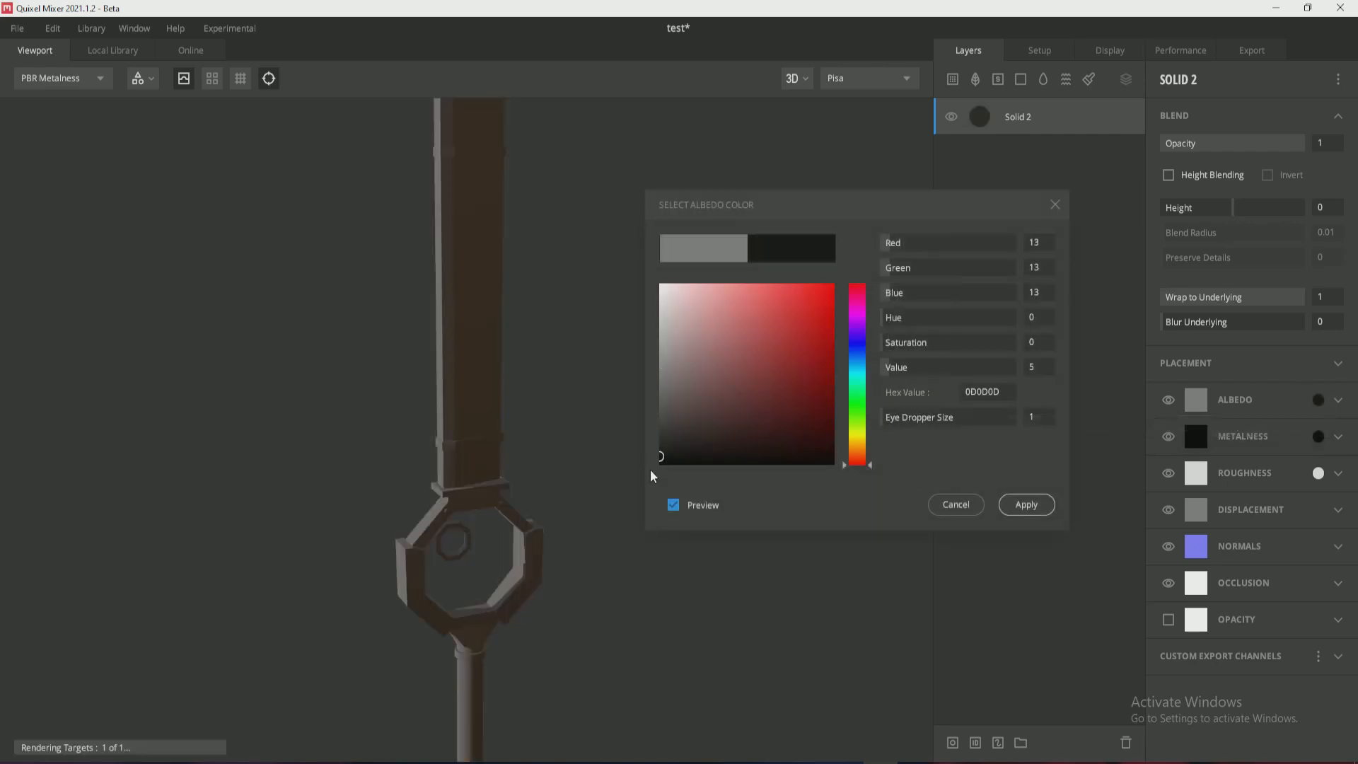
{"action": "left_click", "coordinate": [1027, 505]}
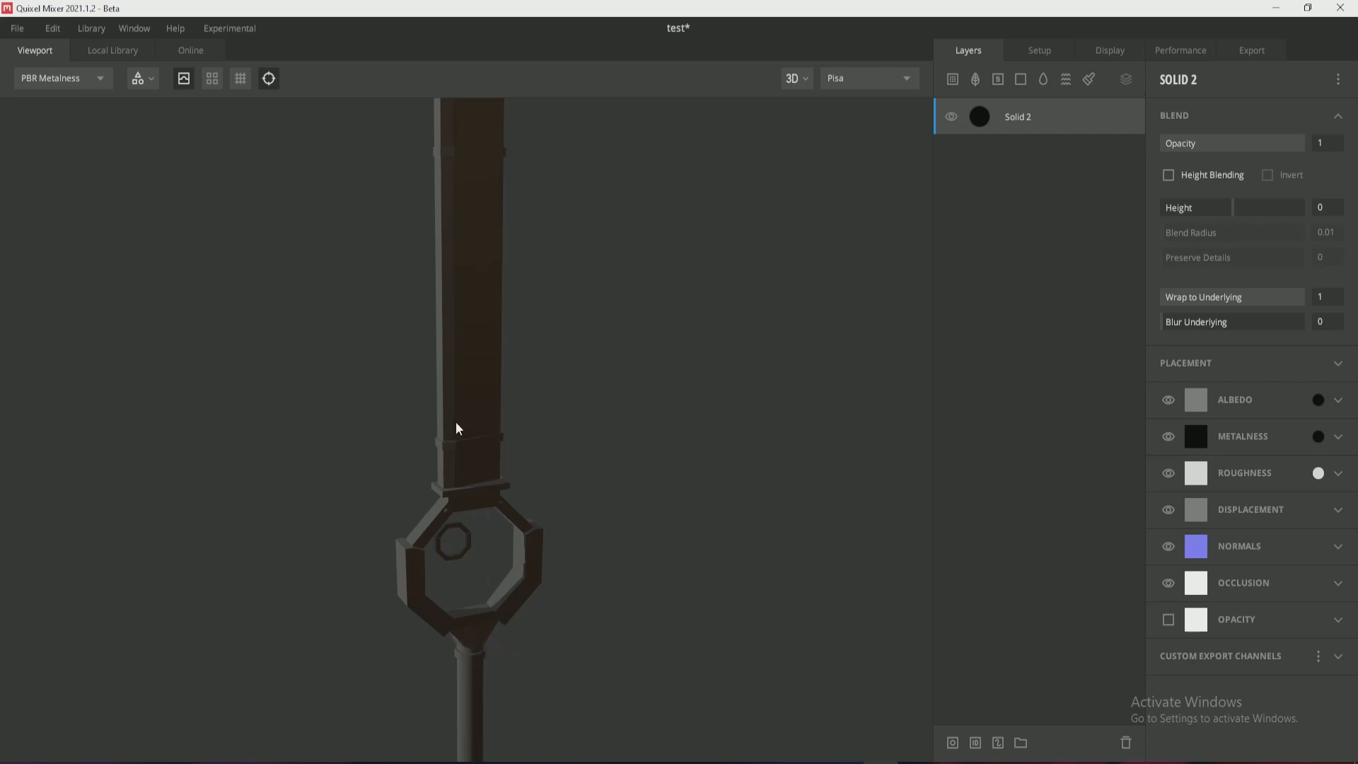
Add an ID mask to the black solid layer and limit it to the sword's Bright Blue region.
{"action": "right_click", "coordinate": [1070, 113]}
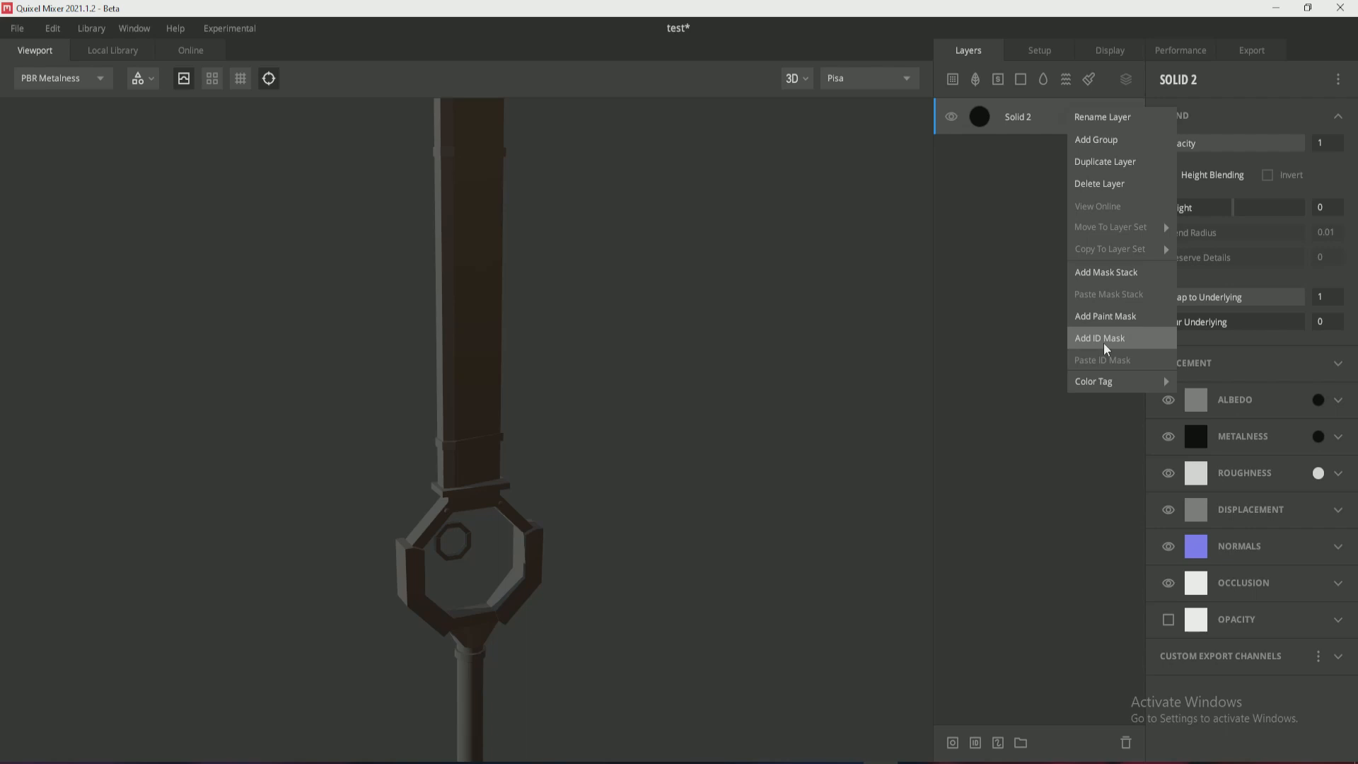
{"action": "left_click", "coordinate": [1050, 122]}
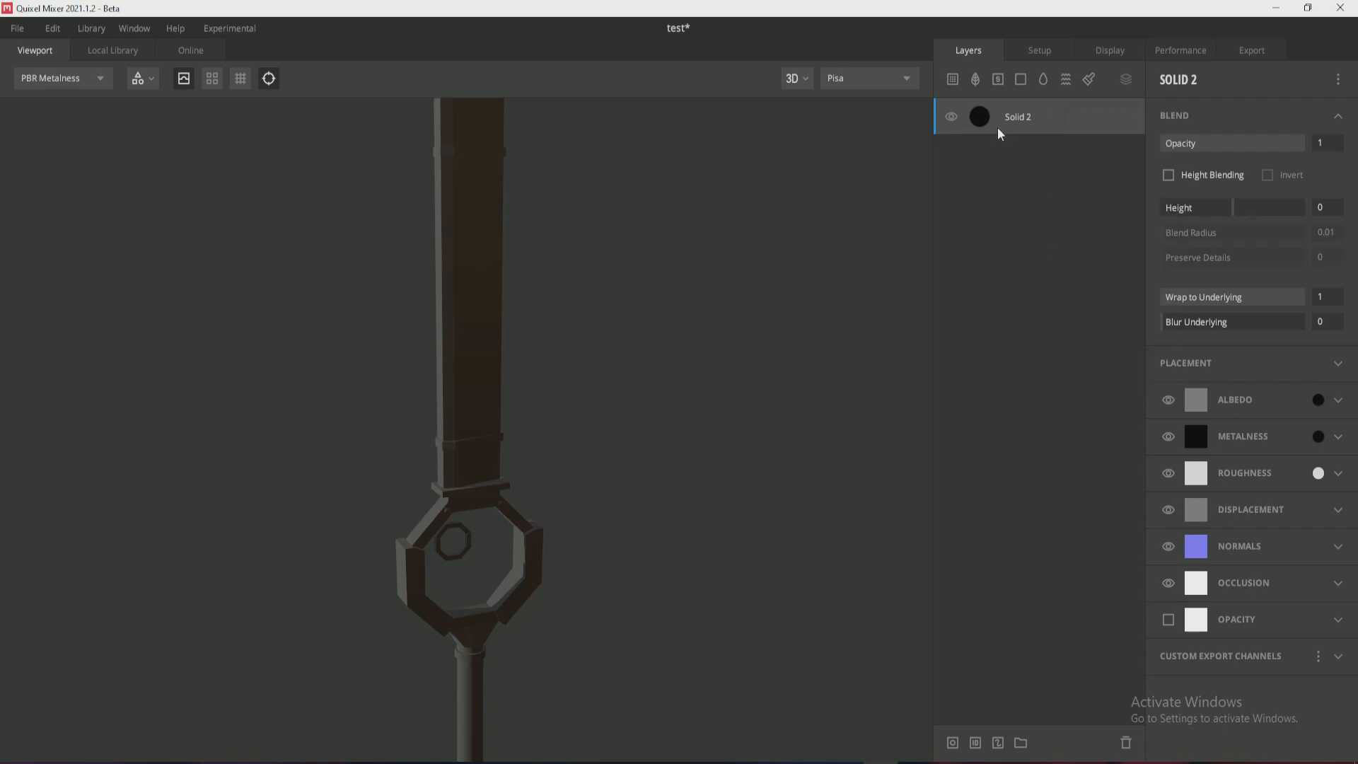
{"action": "right_click", "coordinate": [1038, 119]}
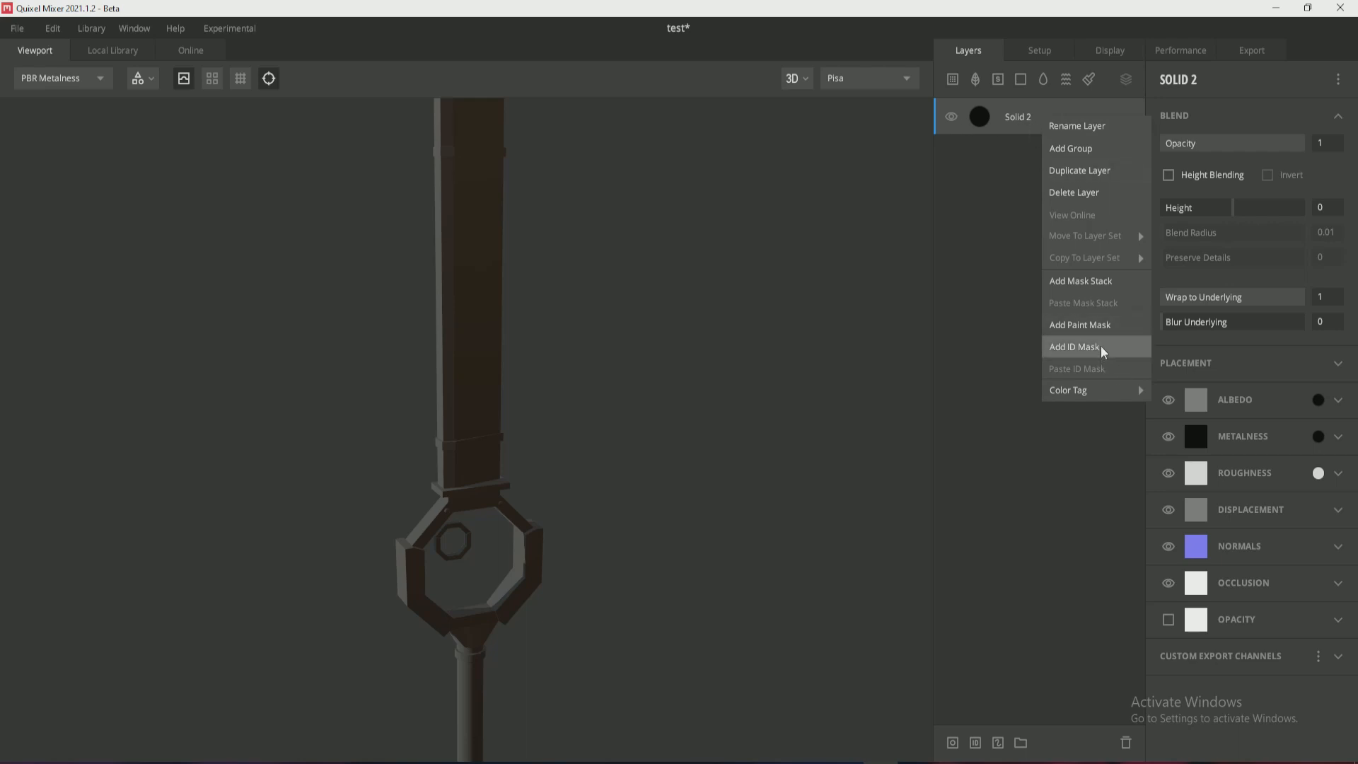
{"action": "left_click", "coordinate": [1075, 347]}
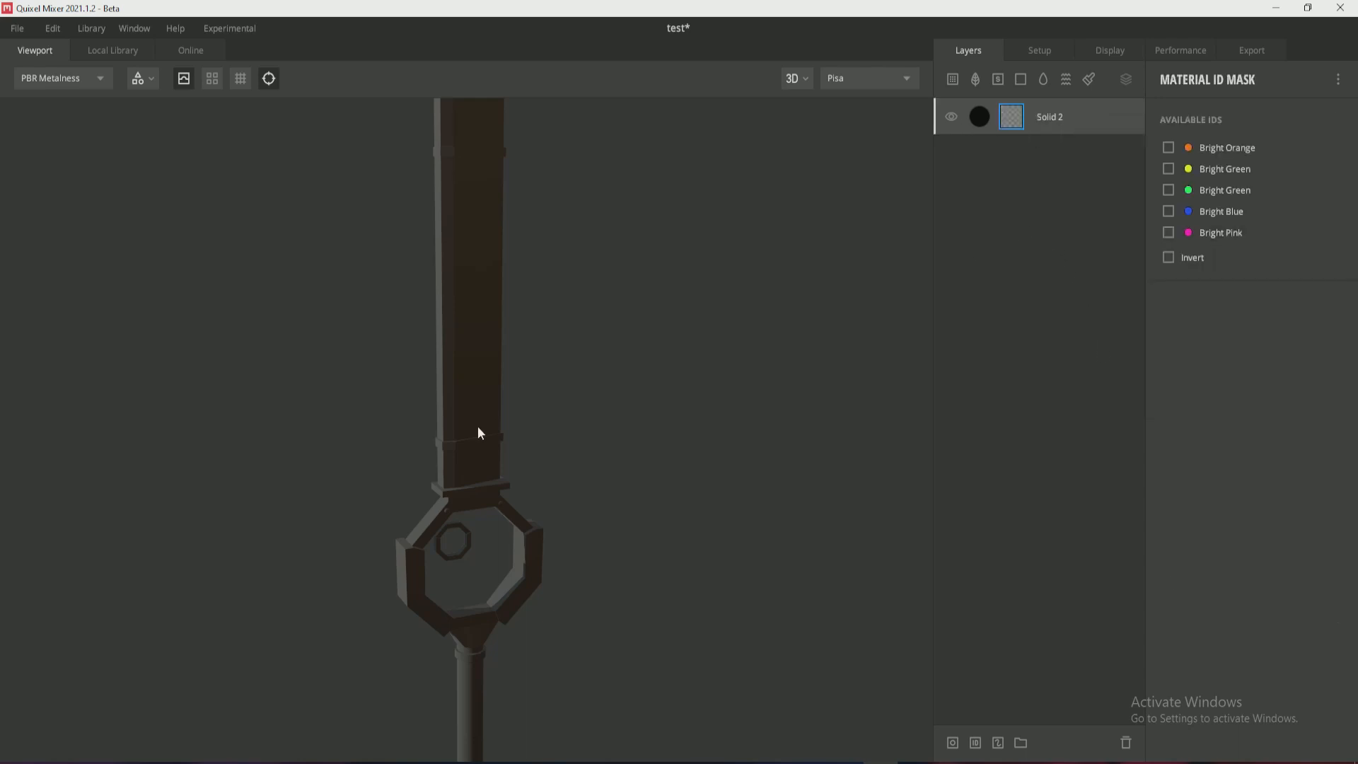
{"action": "key", "text": "q"}
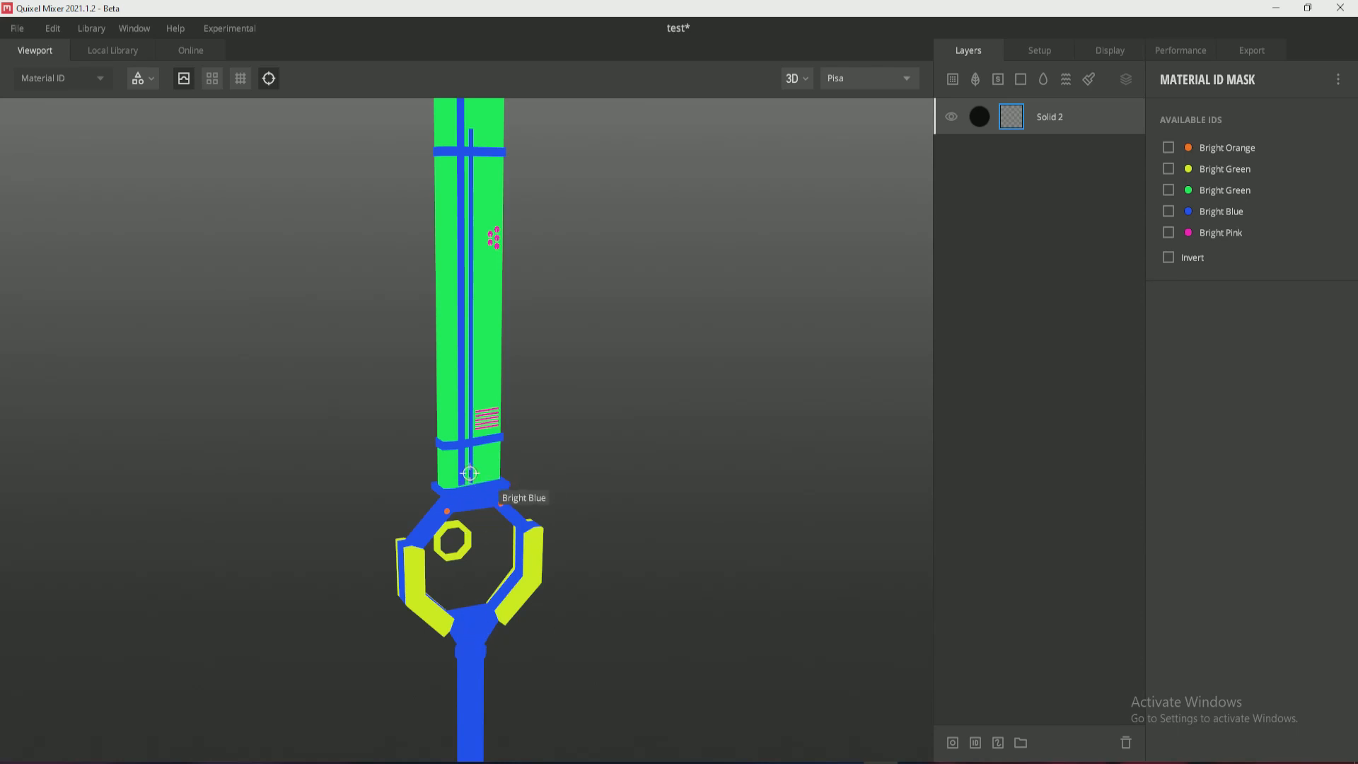
{"action": "left_click", "coordinate": [476, 656]}
Examine the masked black areas on the sword's blade stripes, guard and handle from several angles.
{"action": "scroll", "coordinate": [430, 609], "scroll_direction": "up", "scroll_amount": 2}
{"action": "mouse_move", "coordinate": [430, 609]}
{"action": "left_mouse_down", "text": "alt"}
{"action": "mouse_move", "coordinate": [532, 557]}
{"action": "mouse_move", "coordinate": [774, 553]}
{"action": "mouse_move", "coordinate": [587, 605]}
{"action": "mouse_move", "coordinate": [429, 608]}
{"action": "mouse_move", "coordinate": [440, 598]}
{"action": "left_mouse_up", "text": "alt"}
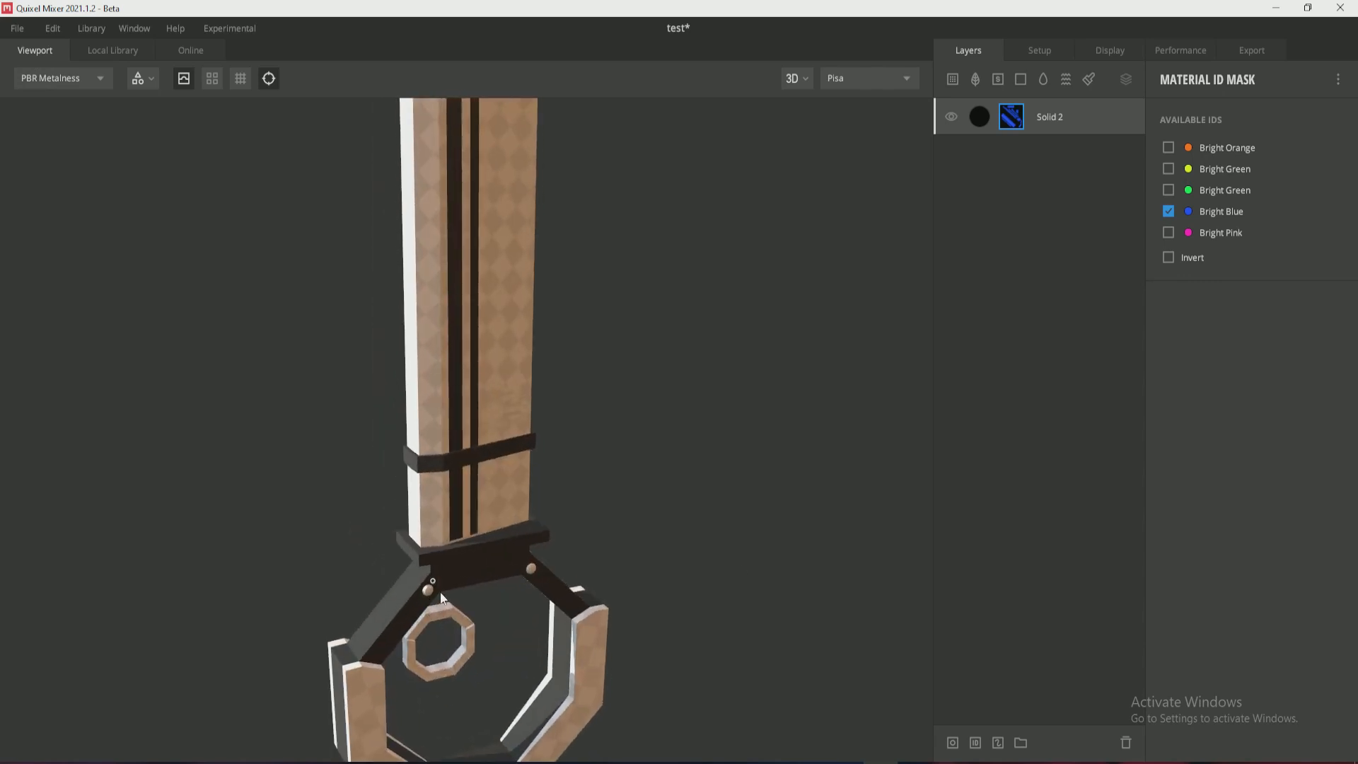
{"action": "key", "text": "m"}
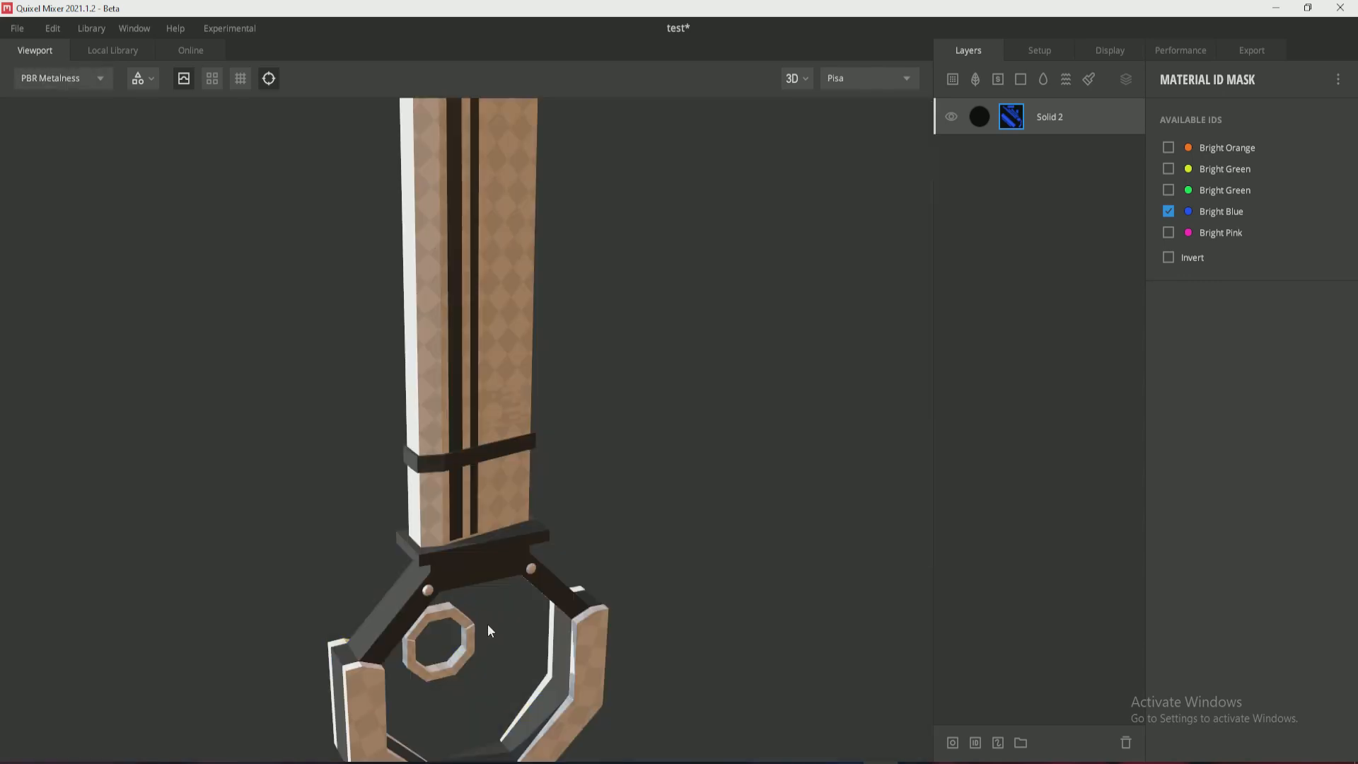
{"action": "left_click_drag", "start_coordinate": [460, 568], "coordinate": [486, 542], "text": "alt"}
{"action": "scroll", "coordinate": [484, 542], "scroll_direction": "down", "scroll_amount": 5}
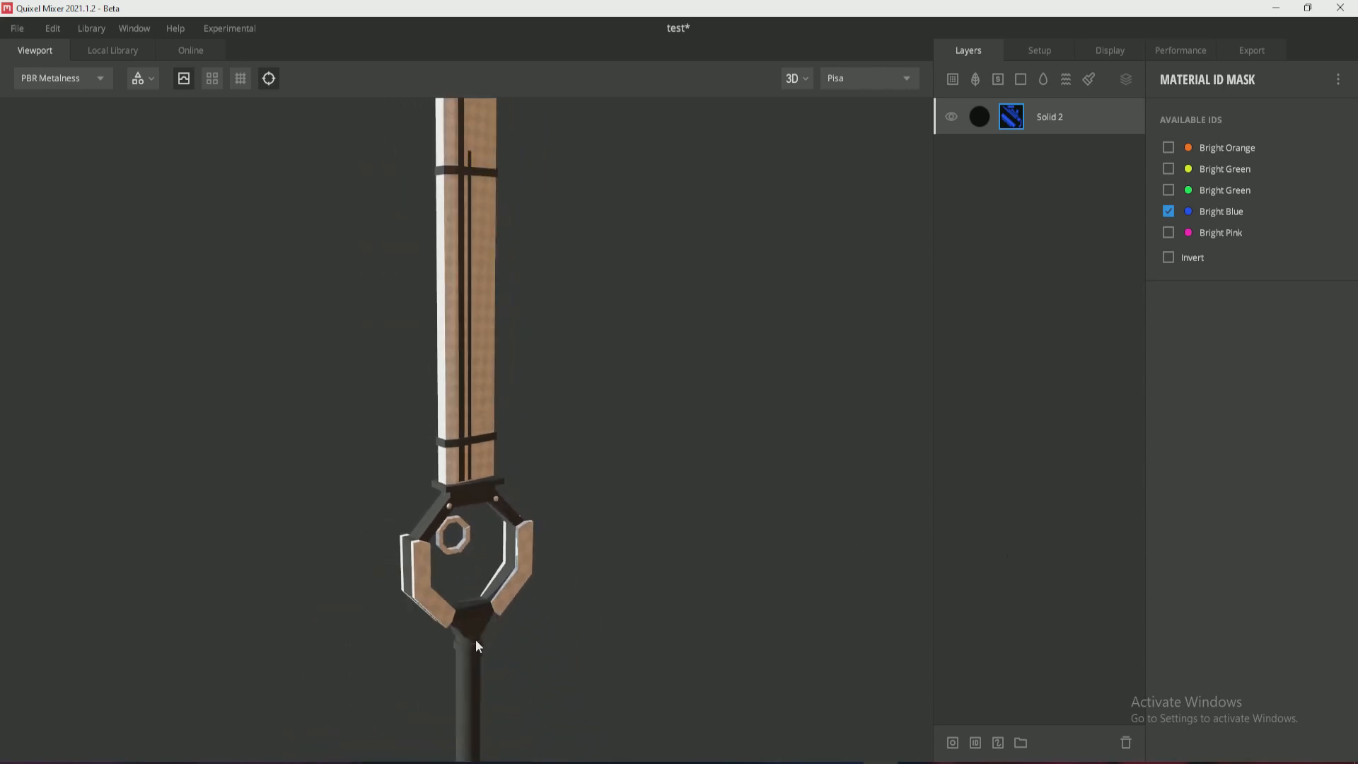
{"action": "left_click_drag", "start_coordinate": [473, 613], "coordinate": [476, 607], "text": "alt"}
{"action": "right_click_drag", "start_coordinate": [475, 607], "coordinate": [460, 693], "text": "alt"}
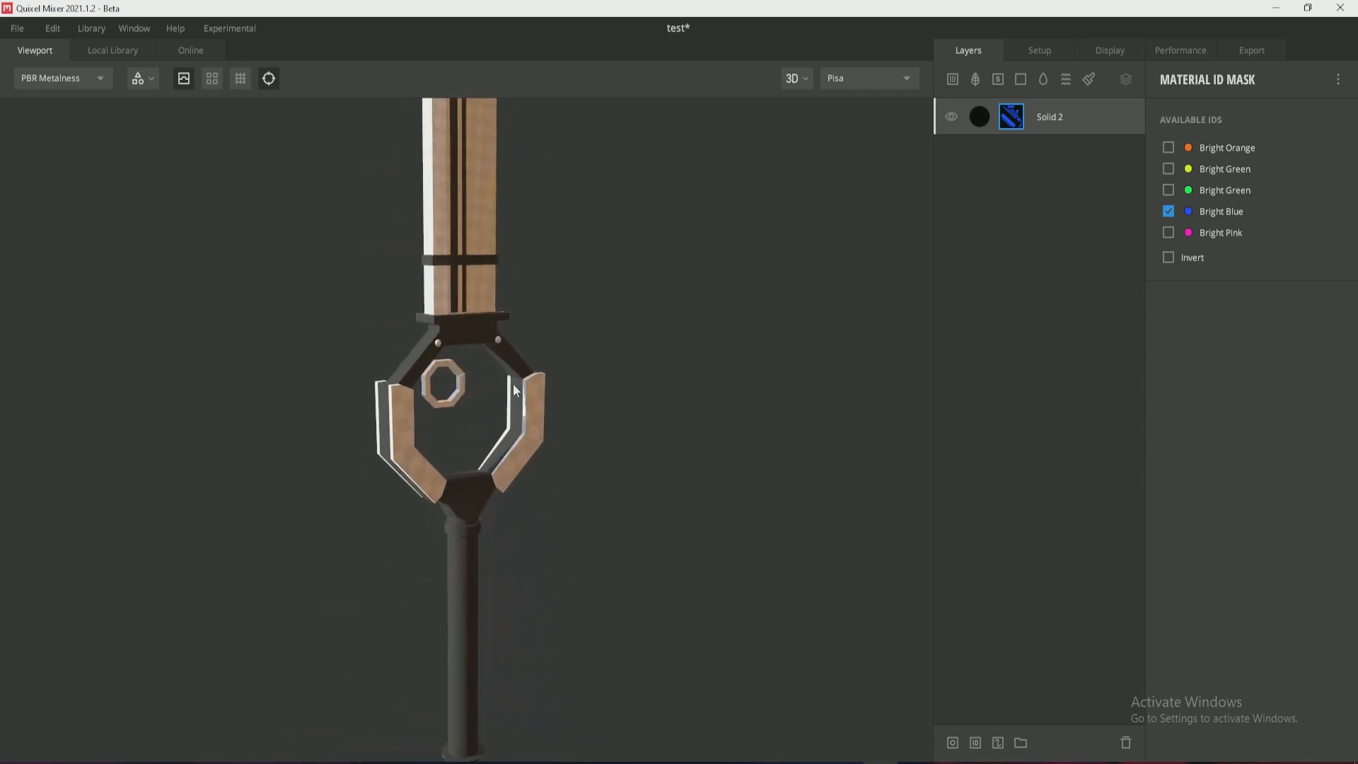
{"action": "right_click_drag", "start_coordinate": [466, 296], "coordinate": [462, 354], "text": "alt"}
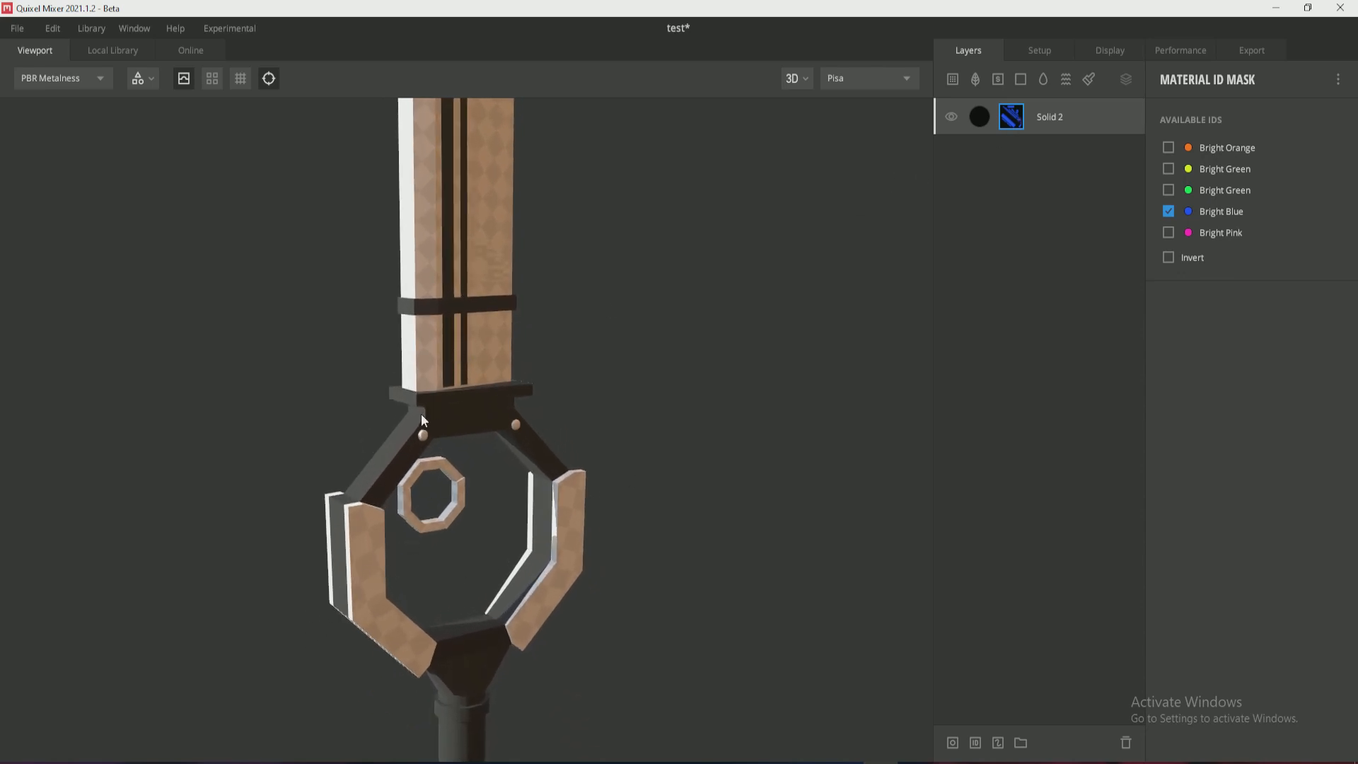
{"action": "left_click_drag", "start_coordinate": [422, 419], "coordinate": [369, 412], "text": "alt"}
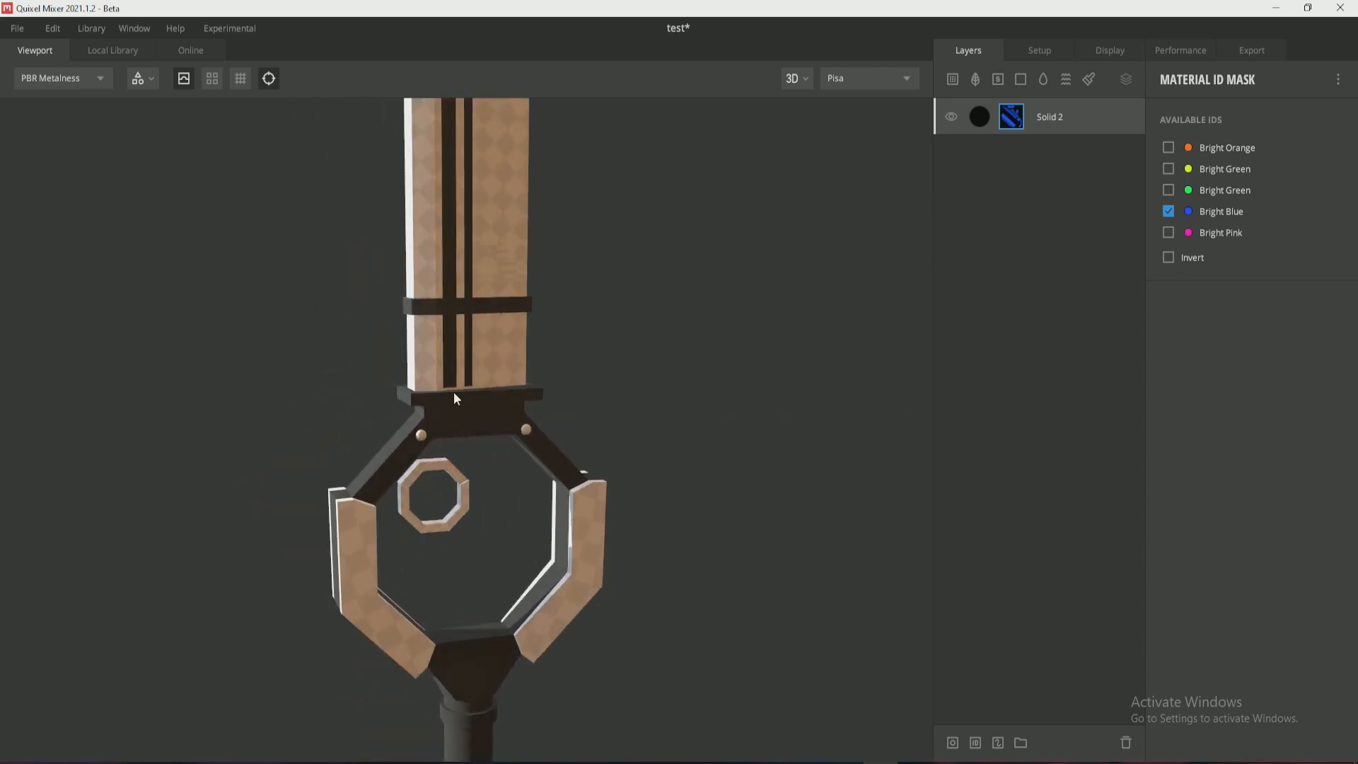
{"action": "left_click_drag", "start_coordinate": [453, 392], "coordinate": [478, 402], "text": "alt"}
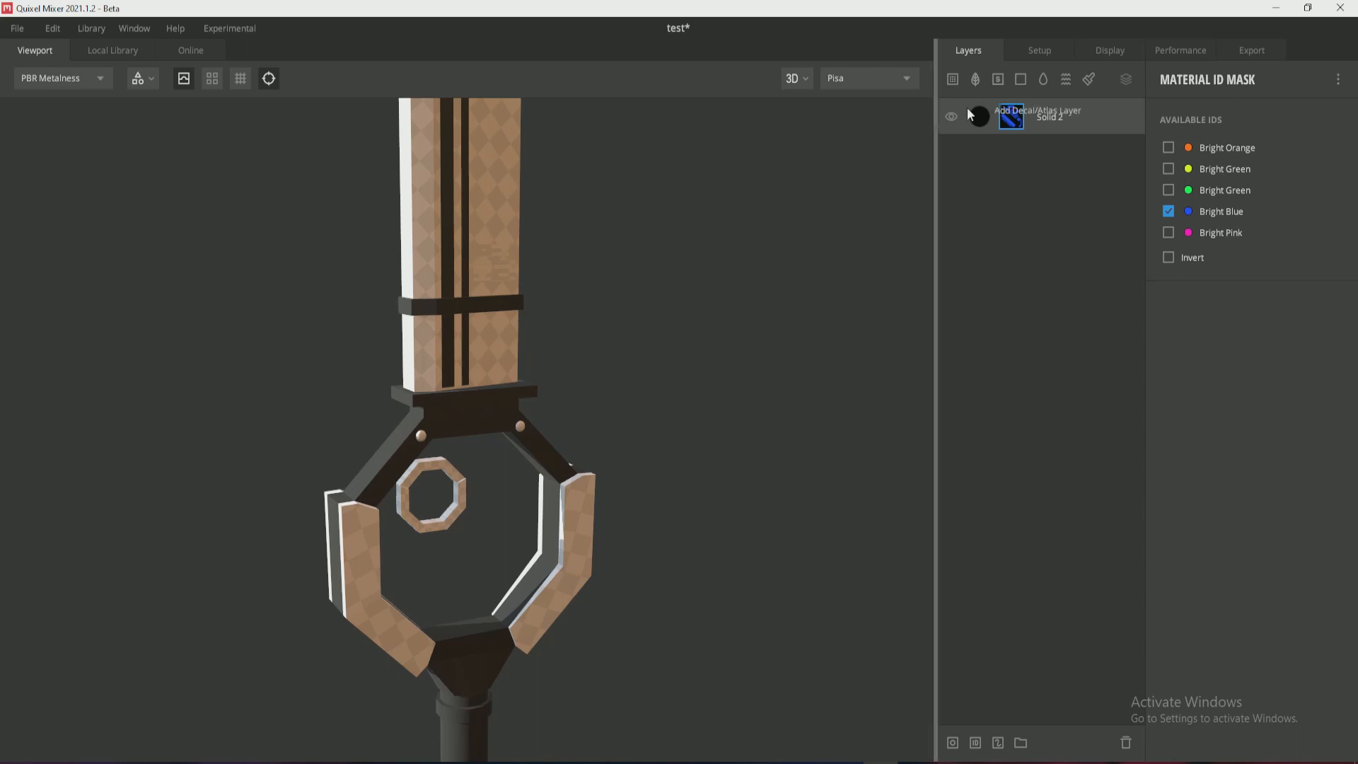
Rename the masked black solid layer as "black".
{"action": "double_click", "coordinate": [1052, 117]}
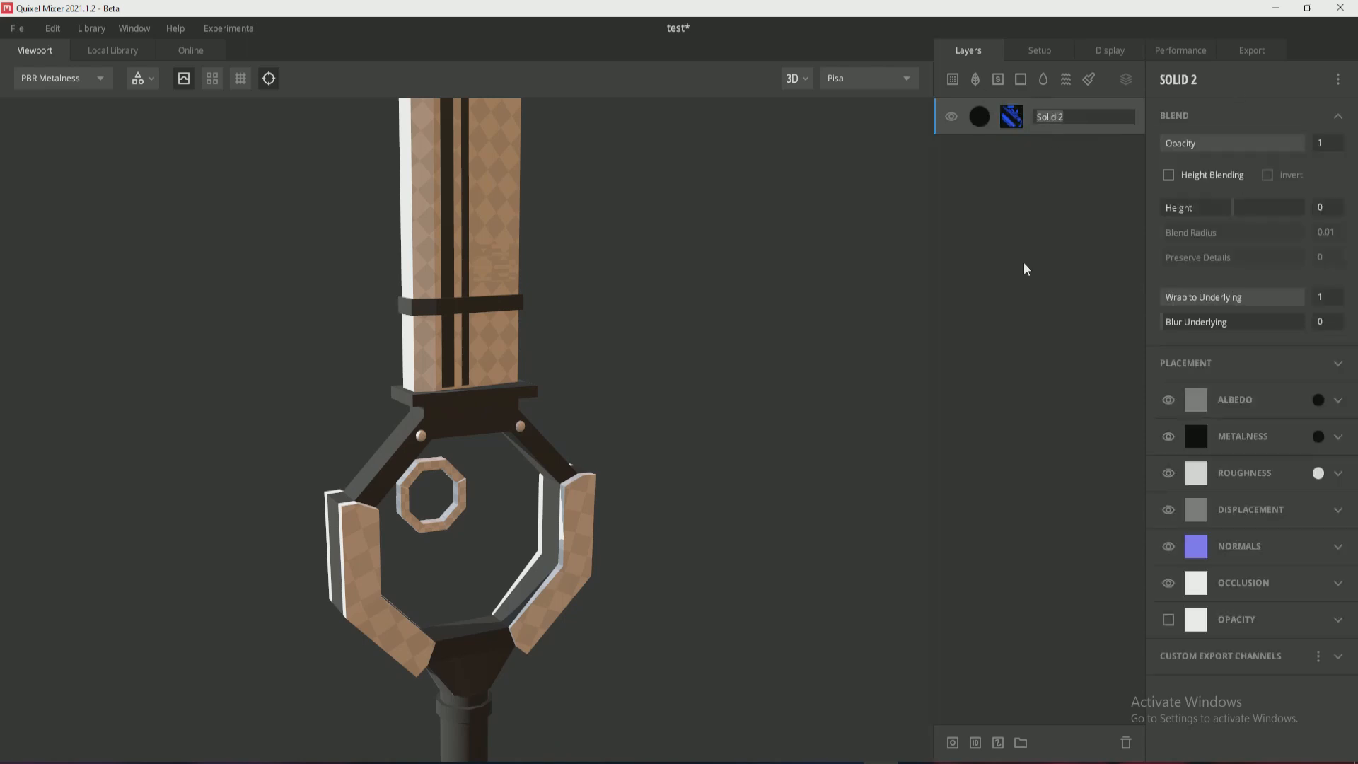
{"action": "type", "text": "black"}
{"action": "key", "text": "Return"}
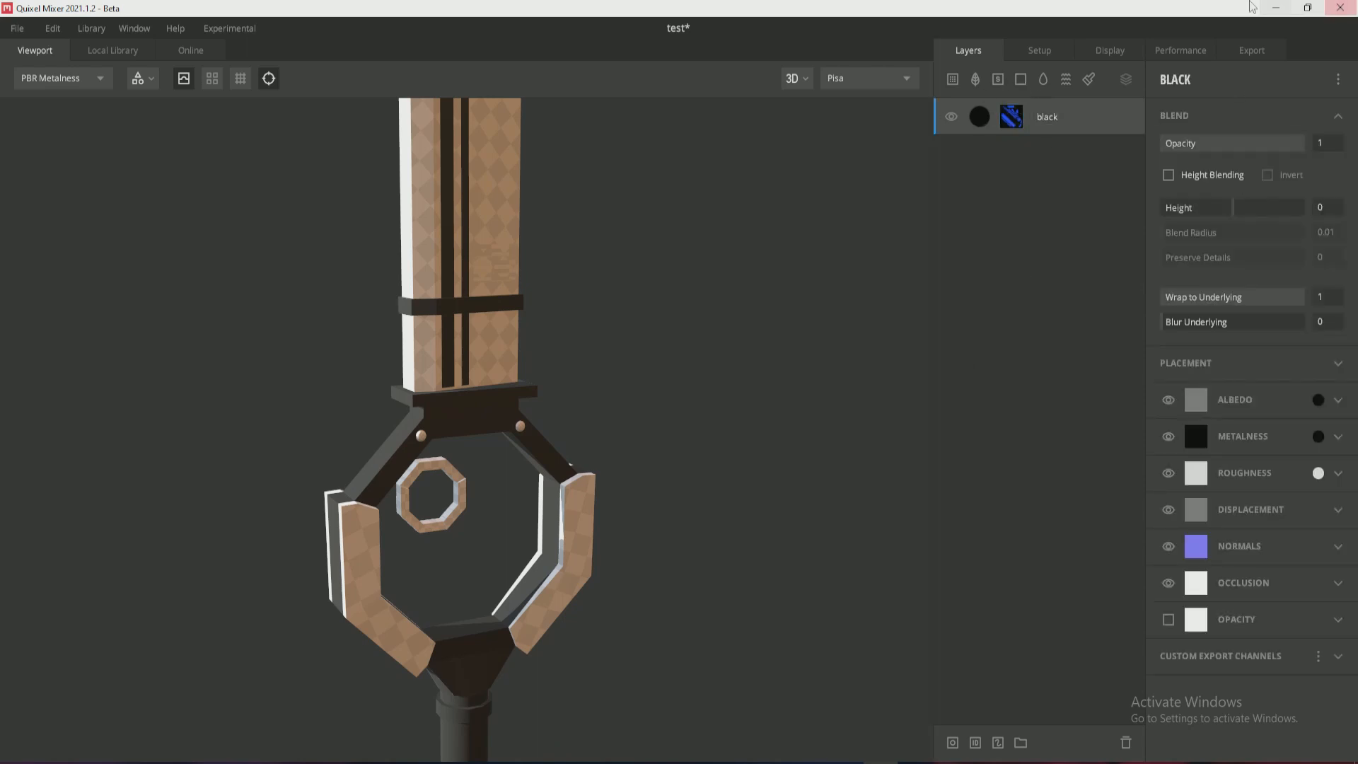
Add another solid layer with an ID mask limited to the blade's Bright Green region.
{"action": "left_click", "coordinate": [1021, 79]}
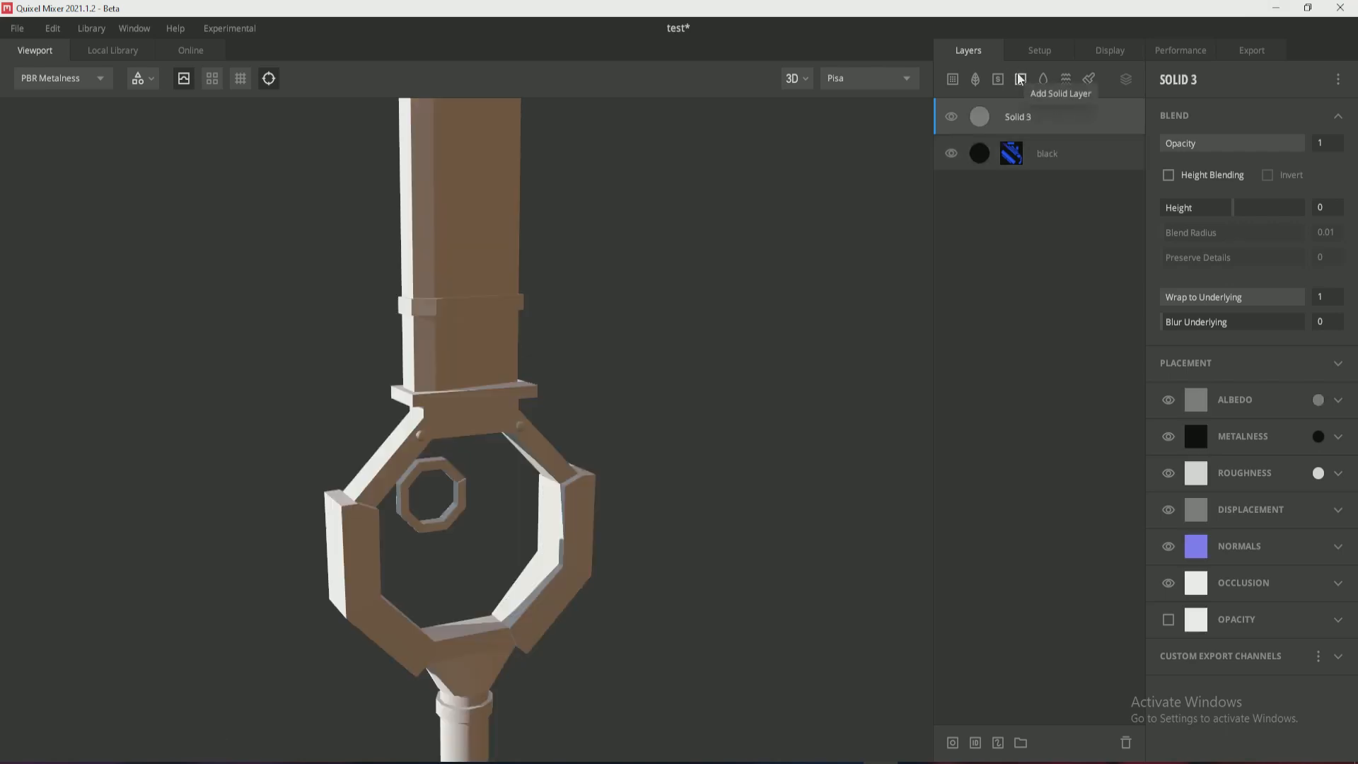
{"action": "right_click", "coordinate": [1046, 119]}
{"action": "left_click", "coordinate": [1076, 353]}
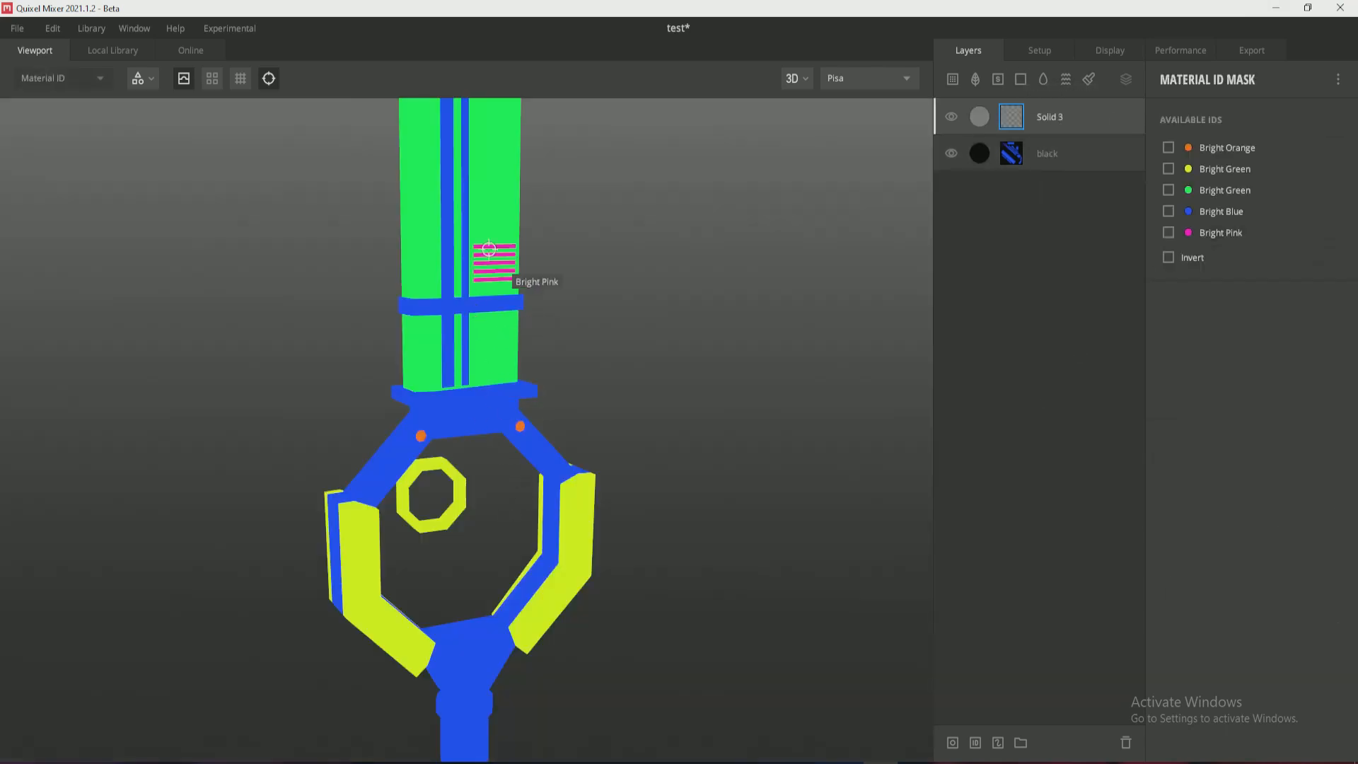
{"action": "left_click", "coordinate": [503, 166]}
Set the albedo colour of the blade's solid layer to green, hex 17AB12.
{"action": "left_click", "coordinate": [1052, 119]}
{"action": "left_click", "coordinate": [1318, 400]}
{"action": "left_click", "coordinate": [857, 405]}
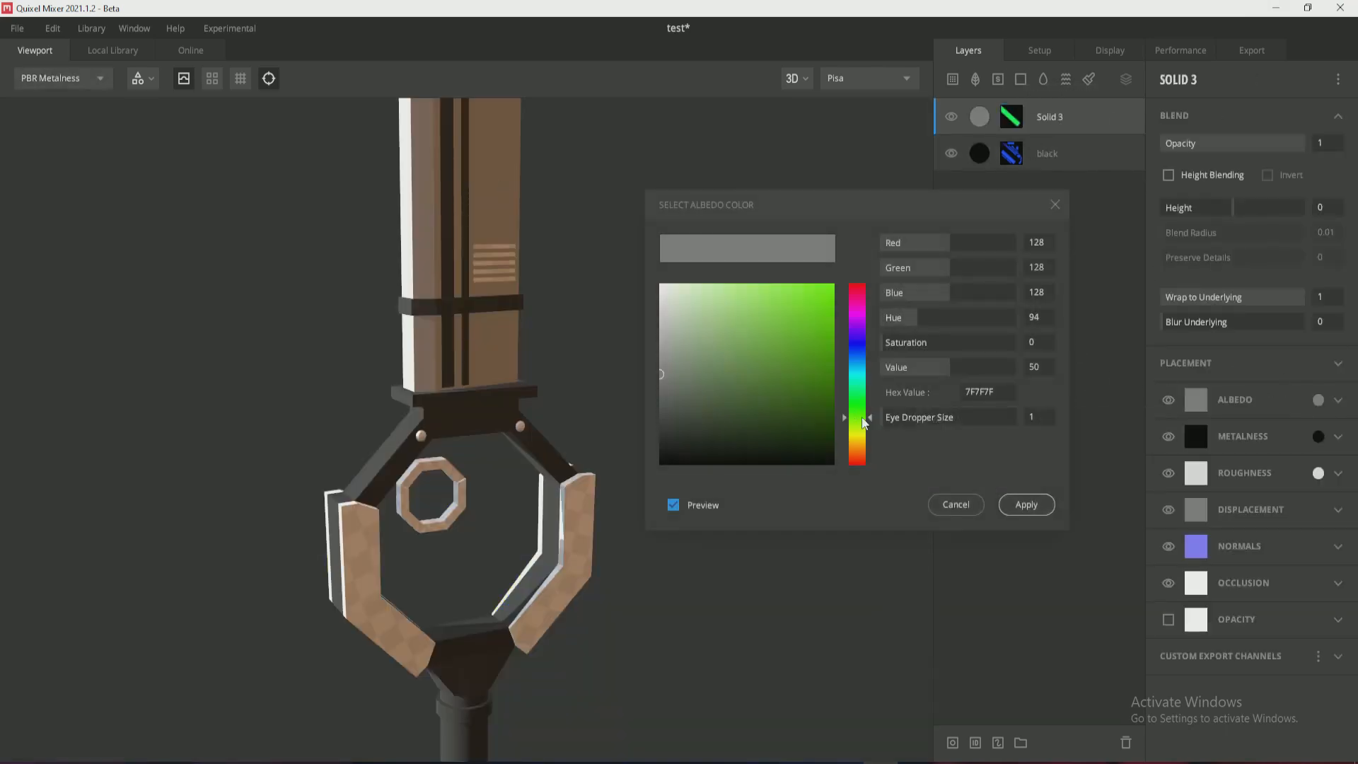
{"action": "mouse_move", "coordinate": [807, 361]}
{"action": "left_mouse_down"}
{"action": "mouse_move", "coordinate": [824, 351]}
{"action": "mouse_move", "coordinate": [816, 342]}
{"action": "left_mouse_up"}
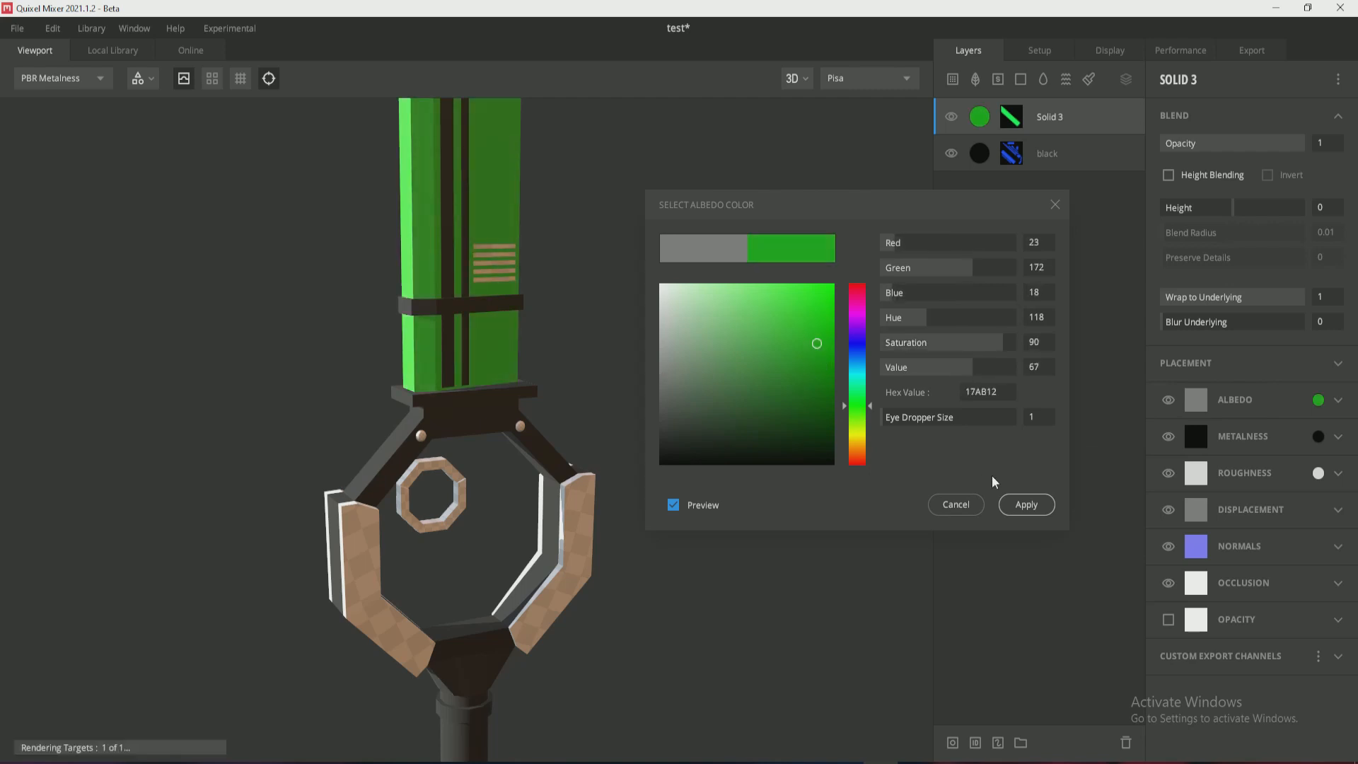
{"action": "left_click", "coordinate": [1027, 504]}
Examine the whole sword in its albedo and Material ID displays to compare the coloured regions.
{"action": "scroll", "coordinate": [449, 233], "scroll_direction": "down", "scroll_amount": 2}
{"action": "left_click_drag", "start_coordinate": [444, 247], "coordinate": [465, 441]}
{"action": "scroll", "coordinate": [462, 467], "scroll_direction": "up", "scroll_amount": 2}
{"action": "scroll", "coordinate": [460, 499], "scroll_direction": "down", "scroll_amount": 1}
{"action": "key", "text": "c"}
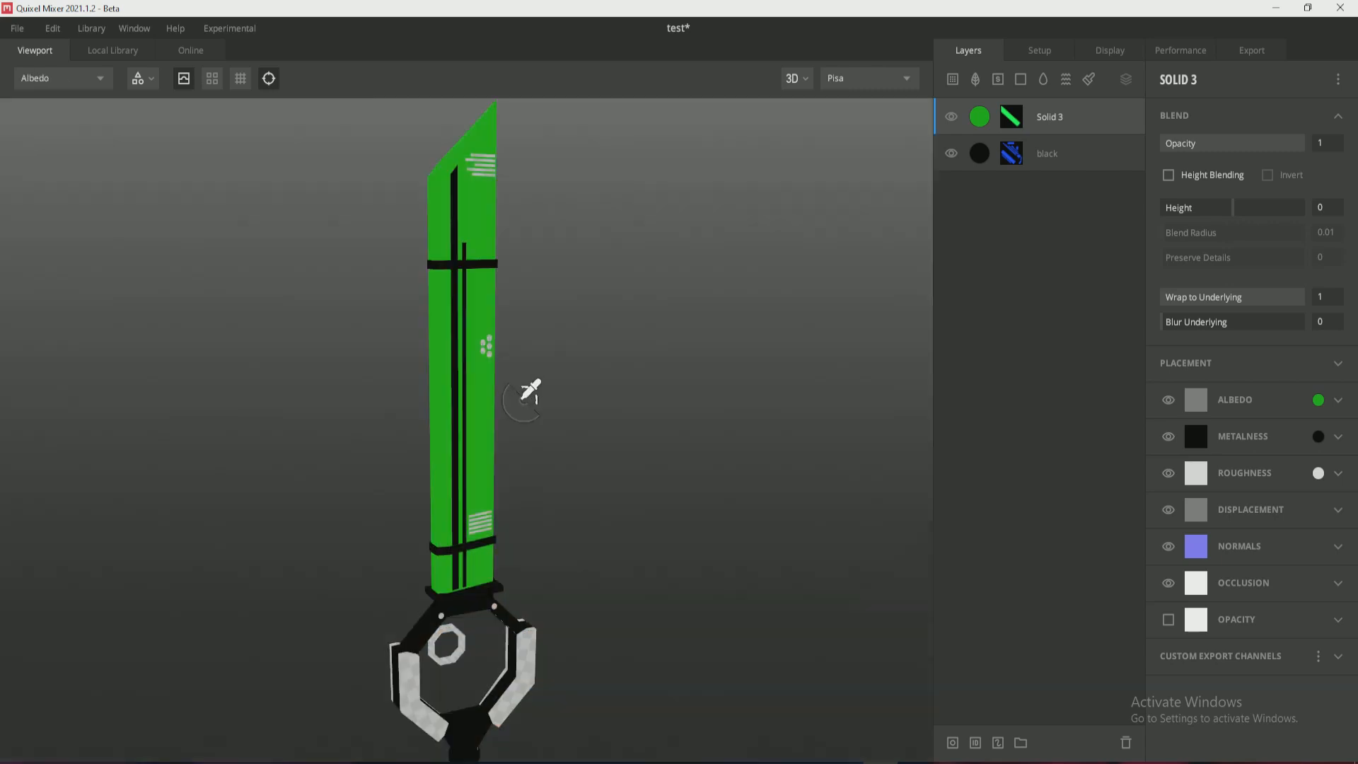
{"action": "left_click", "coordinate": [1011, 117]}
{"action": "key", "text": "c"}
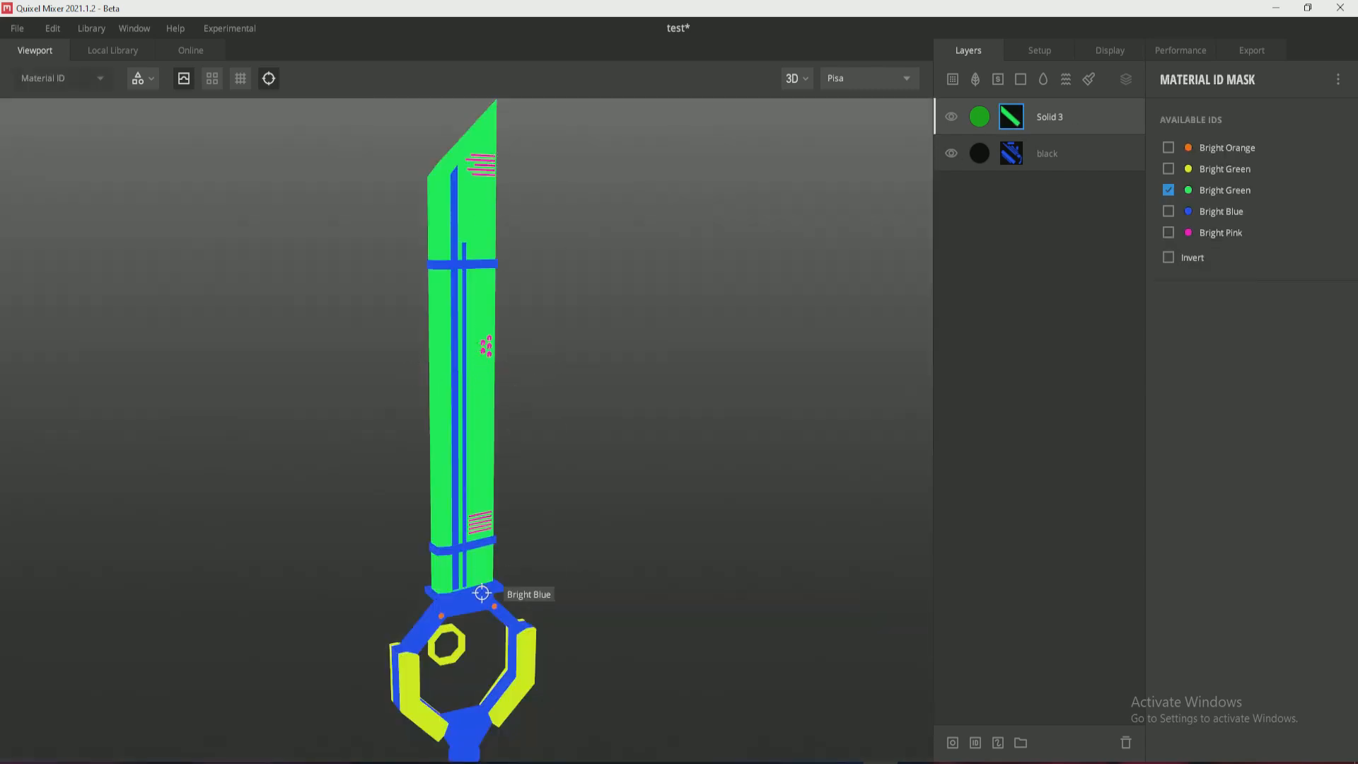
{"action": "key", "text": "c"}
Rename the green solid layer as "blade".
{"action": "double_click", "coordinate": [1050, 117]}
{"action": "type", "text": "blade"}
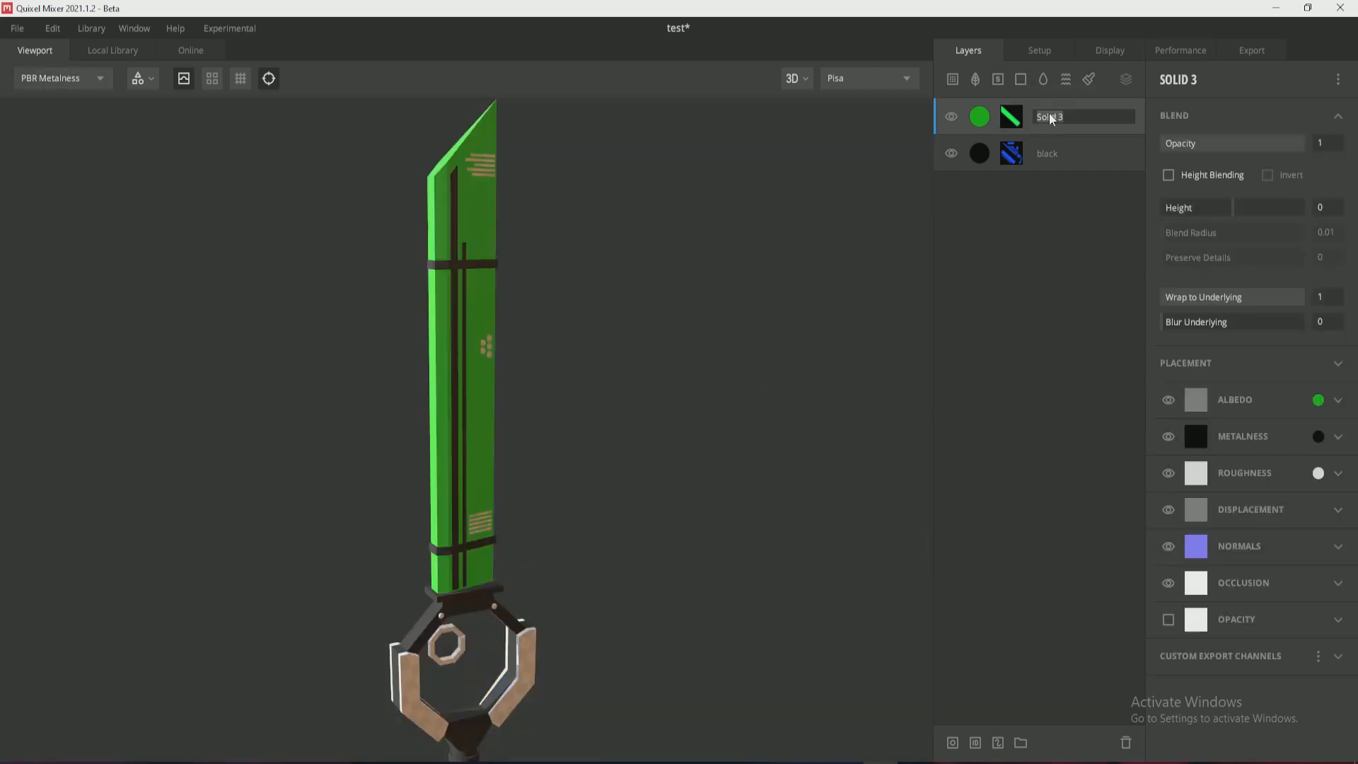
{"action": "key", "text": "Return"}
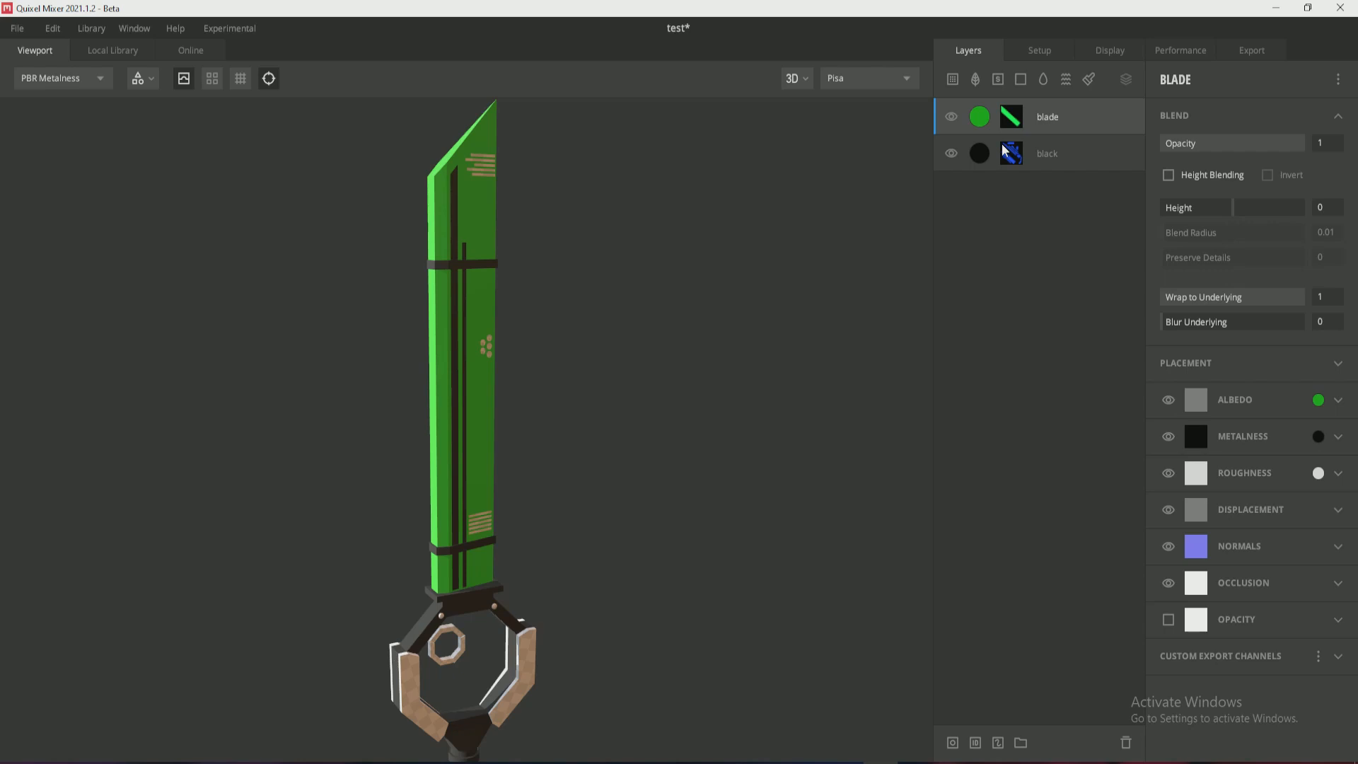
Add a solid layer above the blade layer and name it "extruded parts".
{"action": "left_click", "coordinate": [1021, 79]}
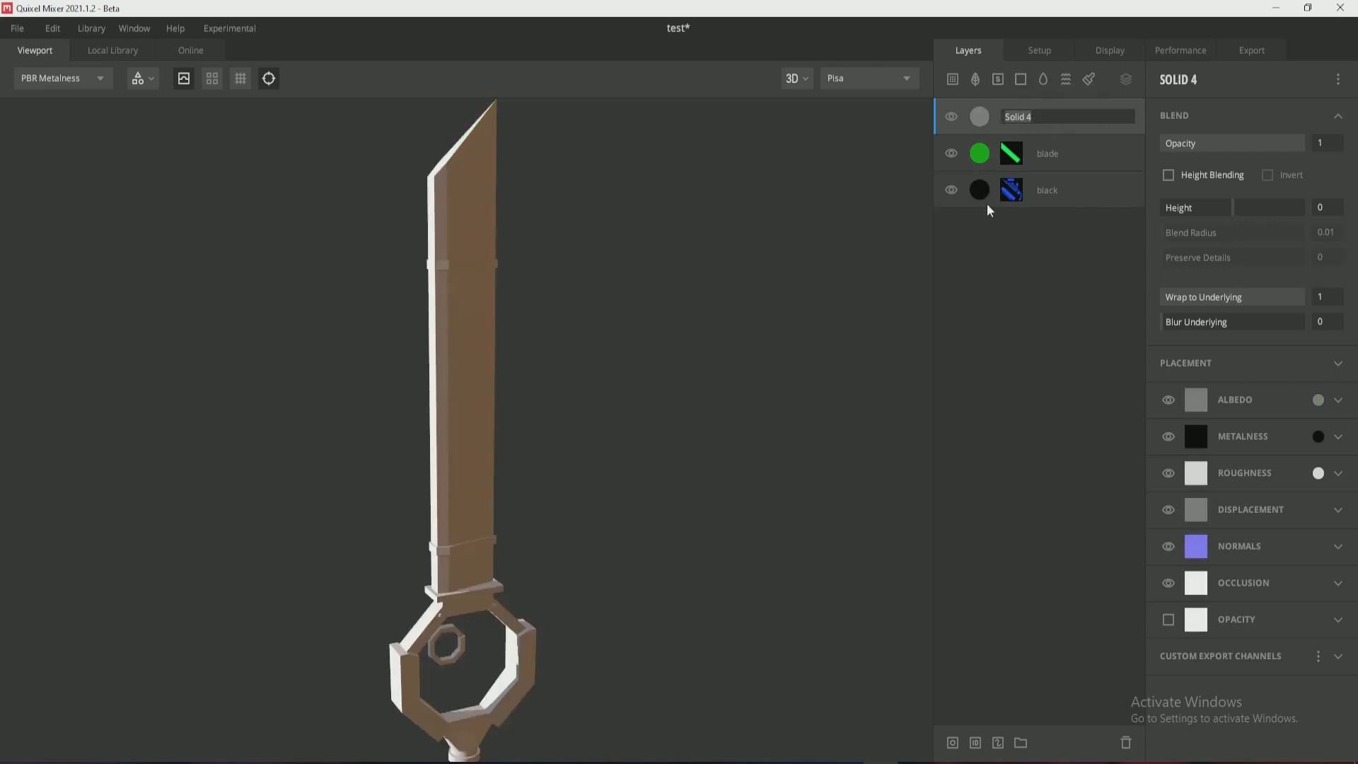
{"action": "type", "text": "extruded parts"}
{"action": "key", "text": "Return"}
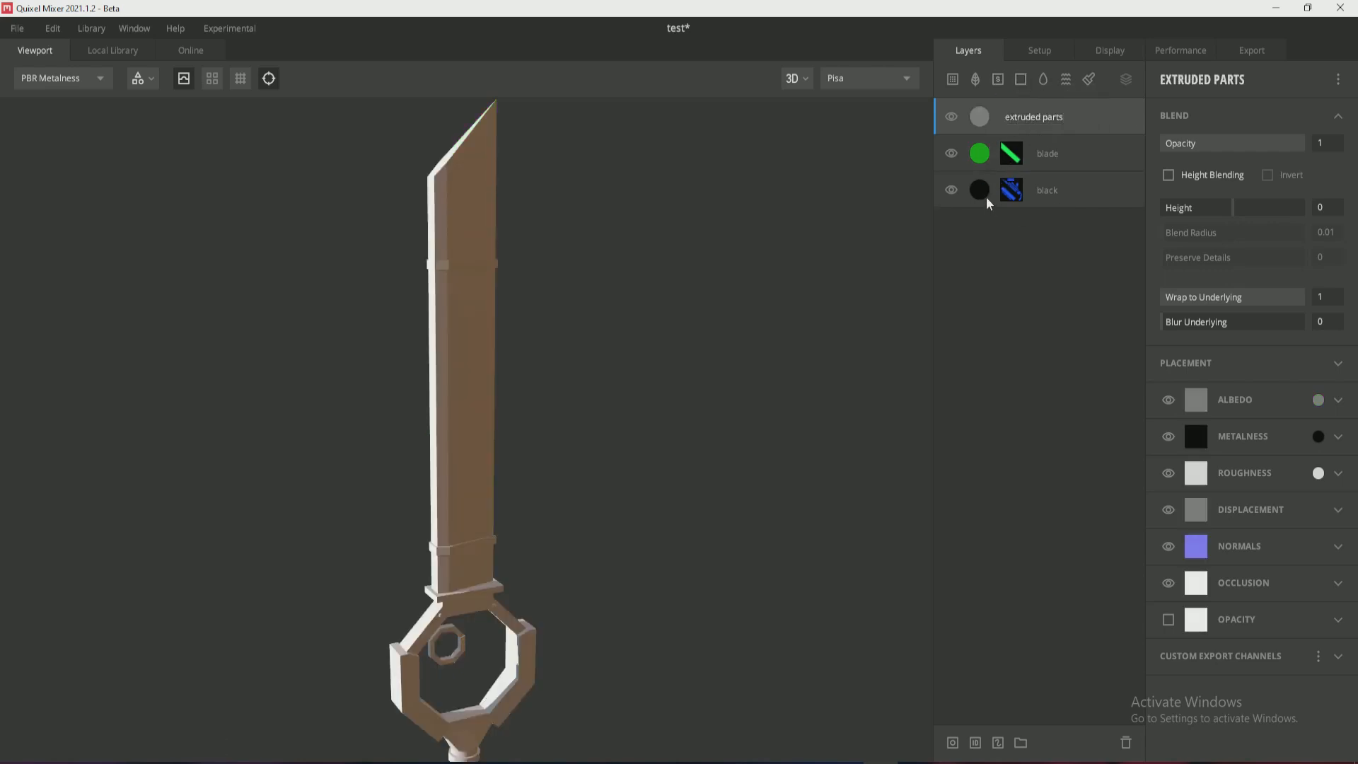
Add an ID mask to the extruded parts layer and limit it to the guard's yellow Bright Green region.
{"action": "right_click", "coordinate": [1080, 121]}
{"action": "left_click", "coordinate": [1109, 351]}
{"action": "key", "text": "c"}
{"action": "left_click", "coordinate": [528, 651]}
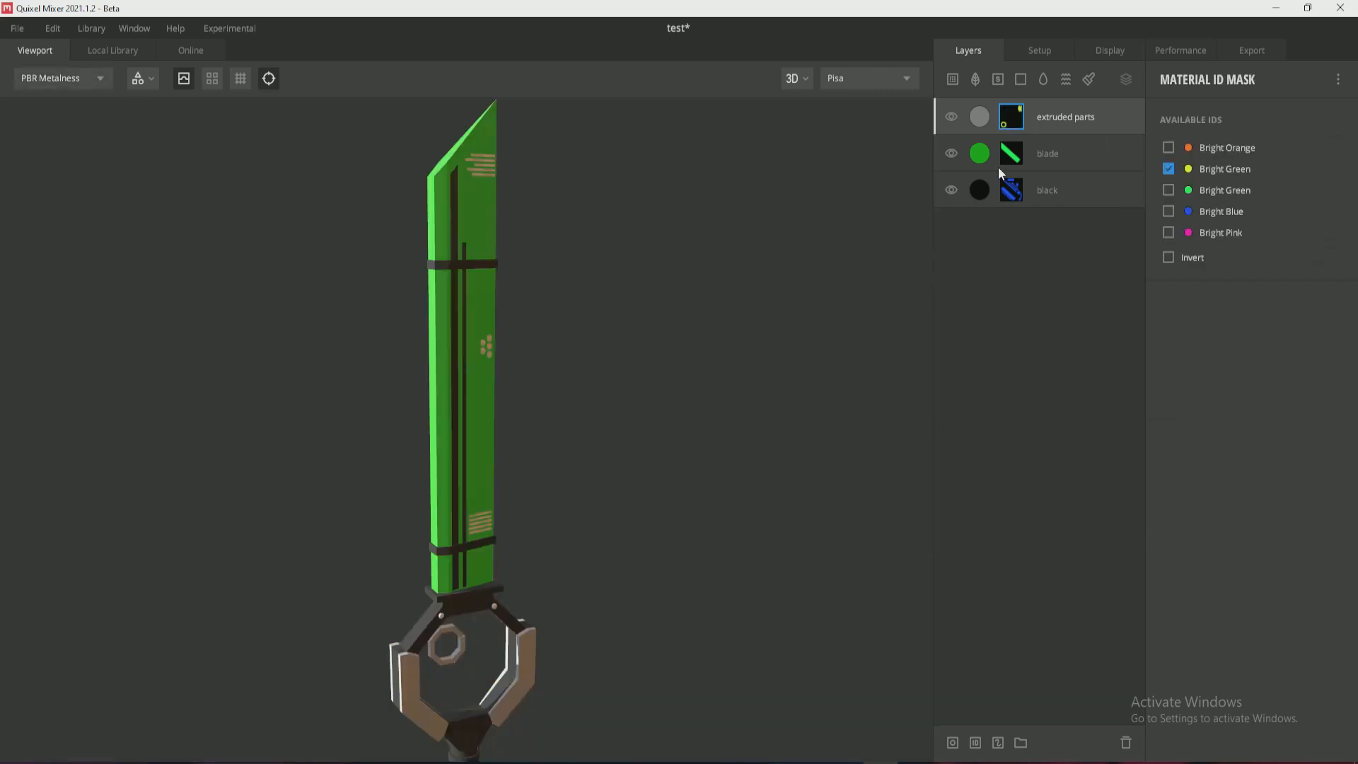
Pick a new albedo colour for the extruded parts layer.
{"action": "left_click", "coordinate": [985, 116]}
{"action": "left_click", "coordinate": [1318, 399]}
{"action": "left_click_drag", "start_coordinate": [772, 297], "coordinate": [802, 346]}
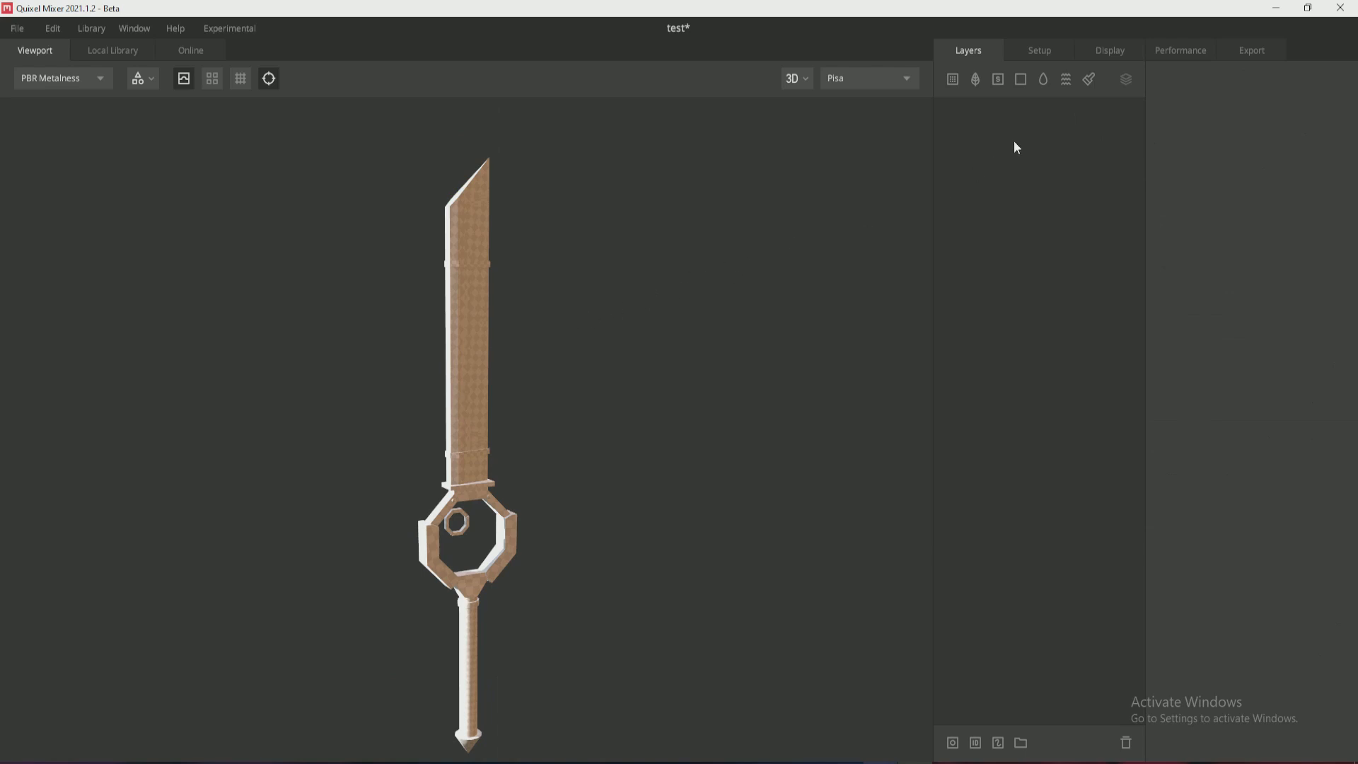
Add two solid layers to the empty layer stack and set the lower one's albedo colour to dark green, hex 133904.
{"action": "left_click", "coordinate": [1022, 80]}
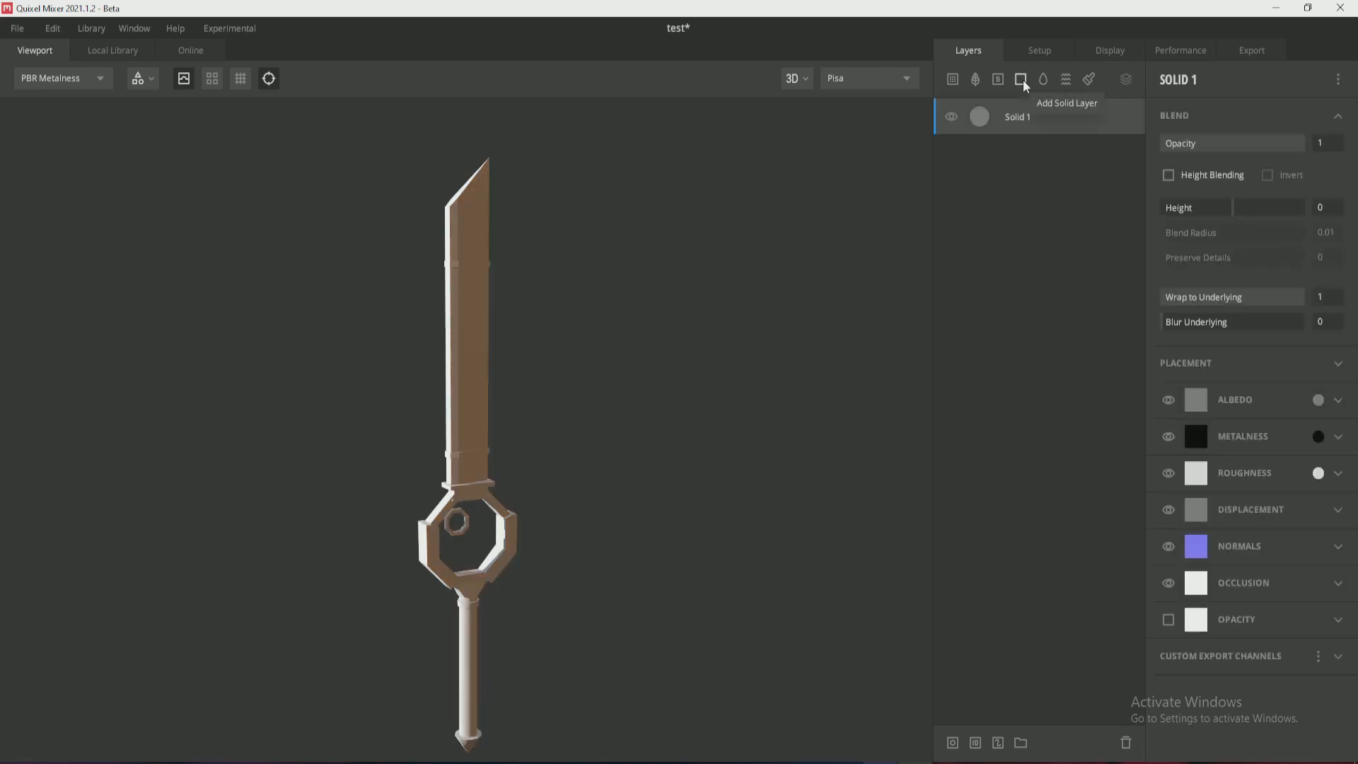
{"action": "left_click", "coordinate": [1022, 80]}
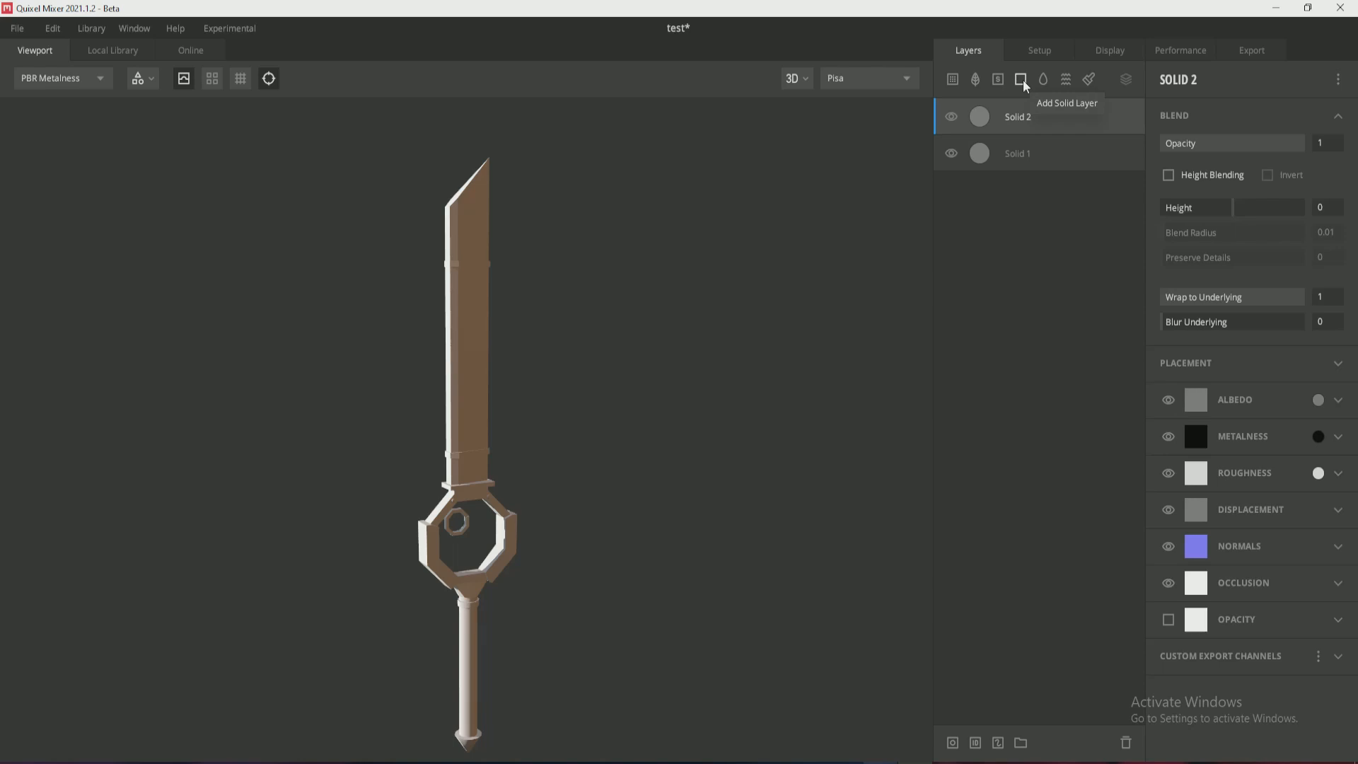
{"action": "left_click", "coordinate": [1020, 158]}
{"action": "left_click", "coordinate": [1318, 400]}
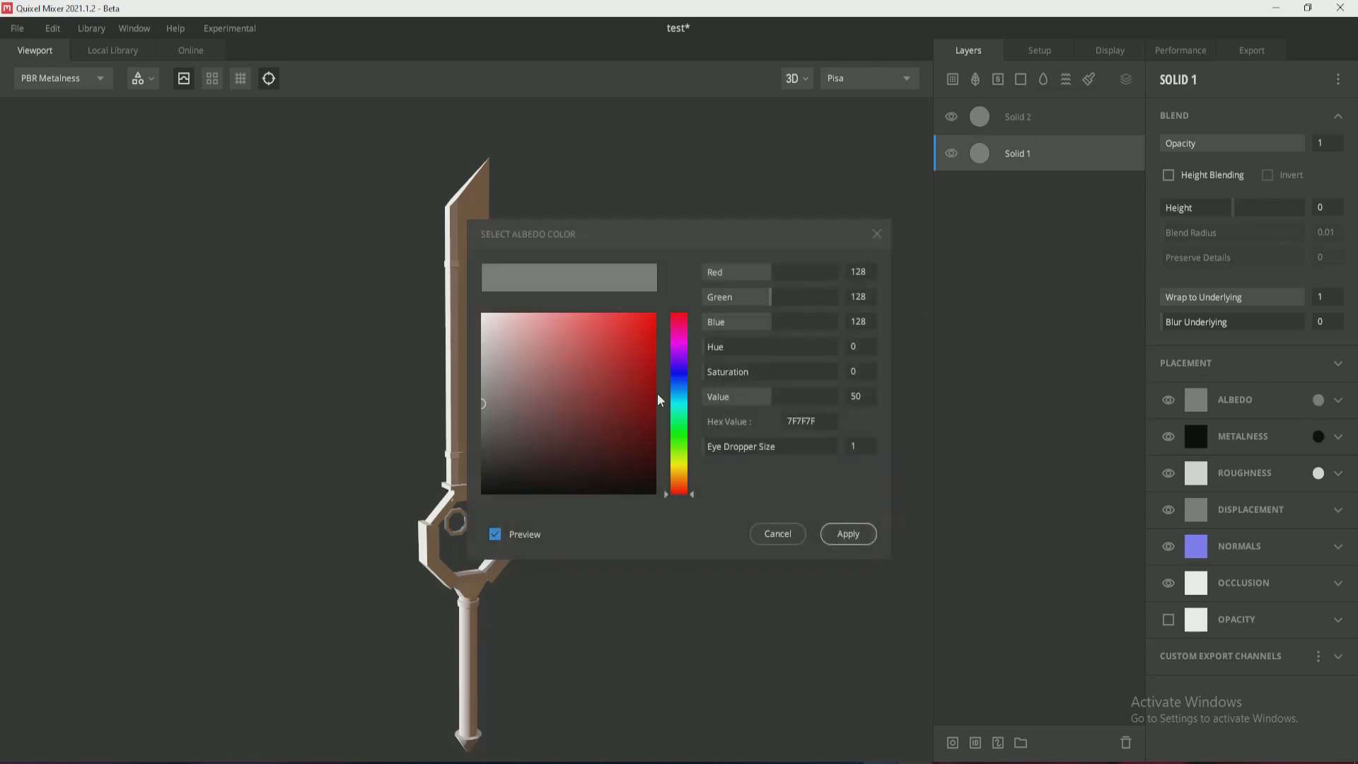
{"action": "left_click", "coordinate": [684, 446]}
{"action": "left_click_drag", "start_coordinate": [617, 437], "coordinate": [643, 453]}
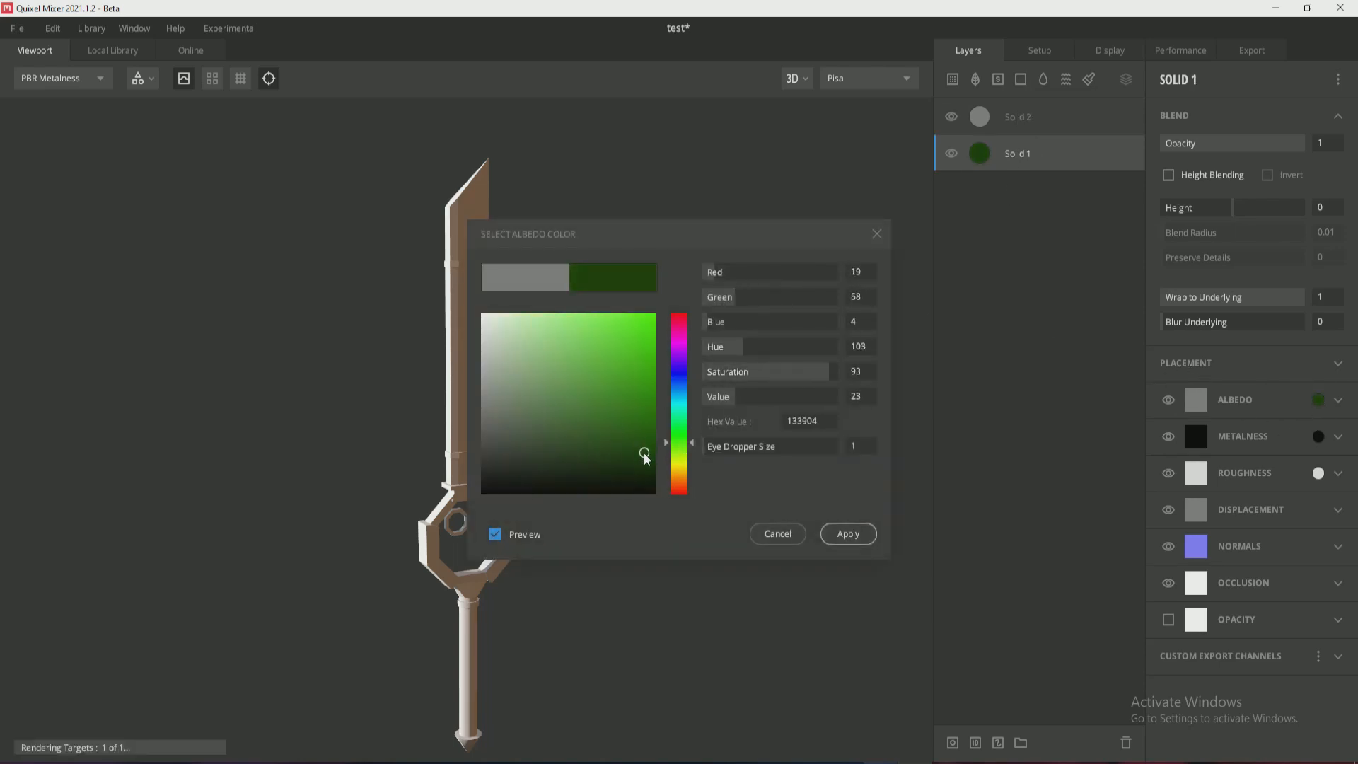
{"action": "left_click", "coordinate": [848, 534]}
Set the upper solid layer's albedo colour to bright green, hex 46AF1D.
{"action": "left_click", "coordinate": [1067, 126]}
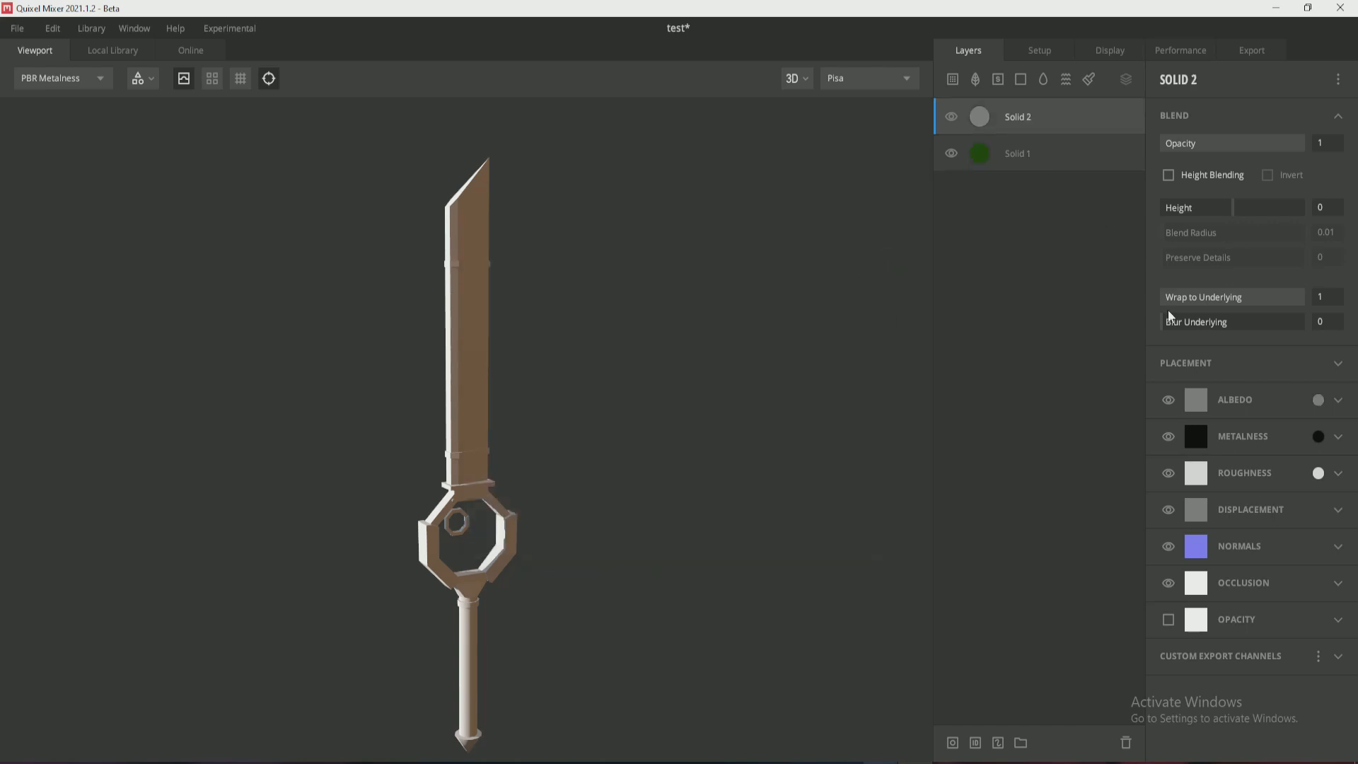
{"action": "left_click", "coordinate": [1318, 400]}
{"action": "left_click", "coordinate": [627, 357]}
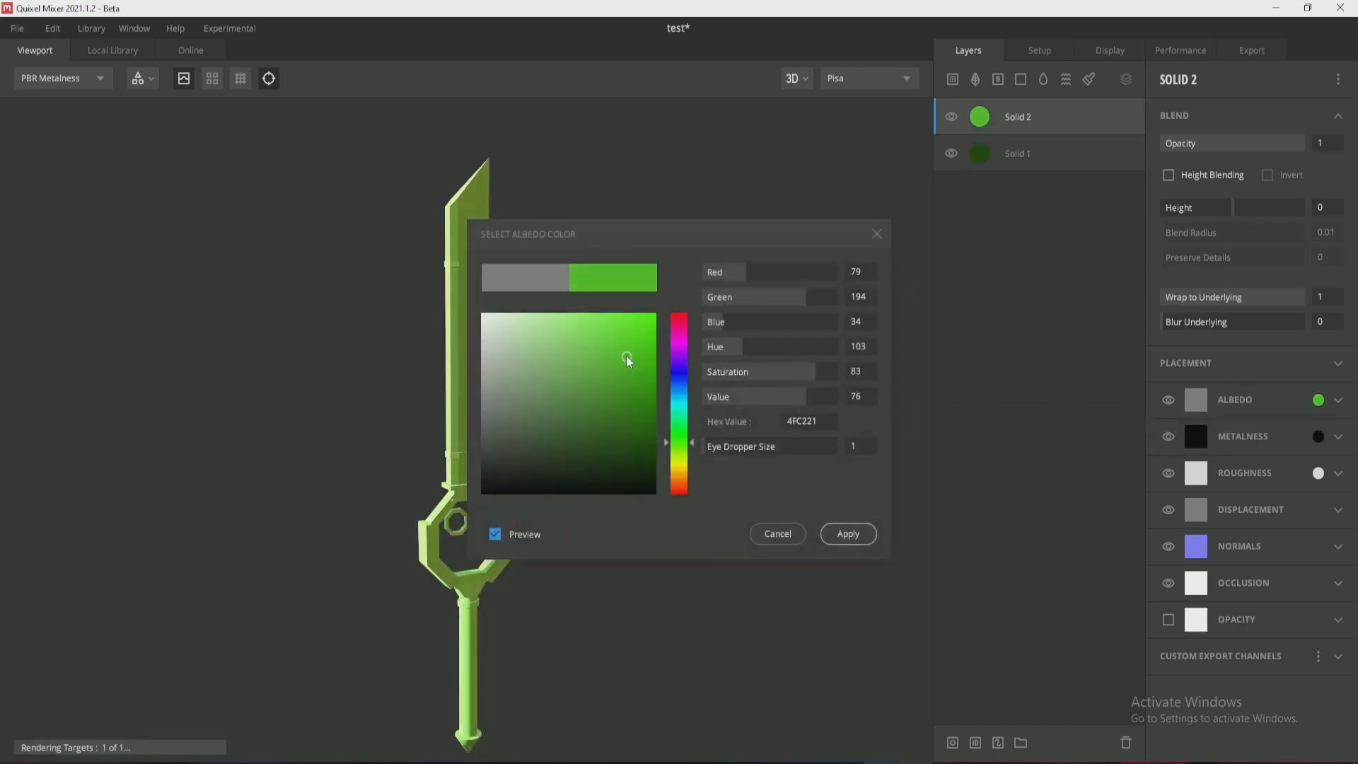
{"action": "left_click_drag", "start_coordinate": [627, 359], "coordinate": [627, 369]}
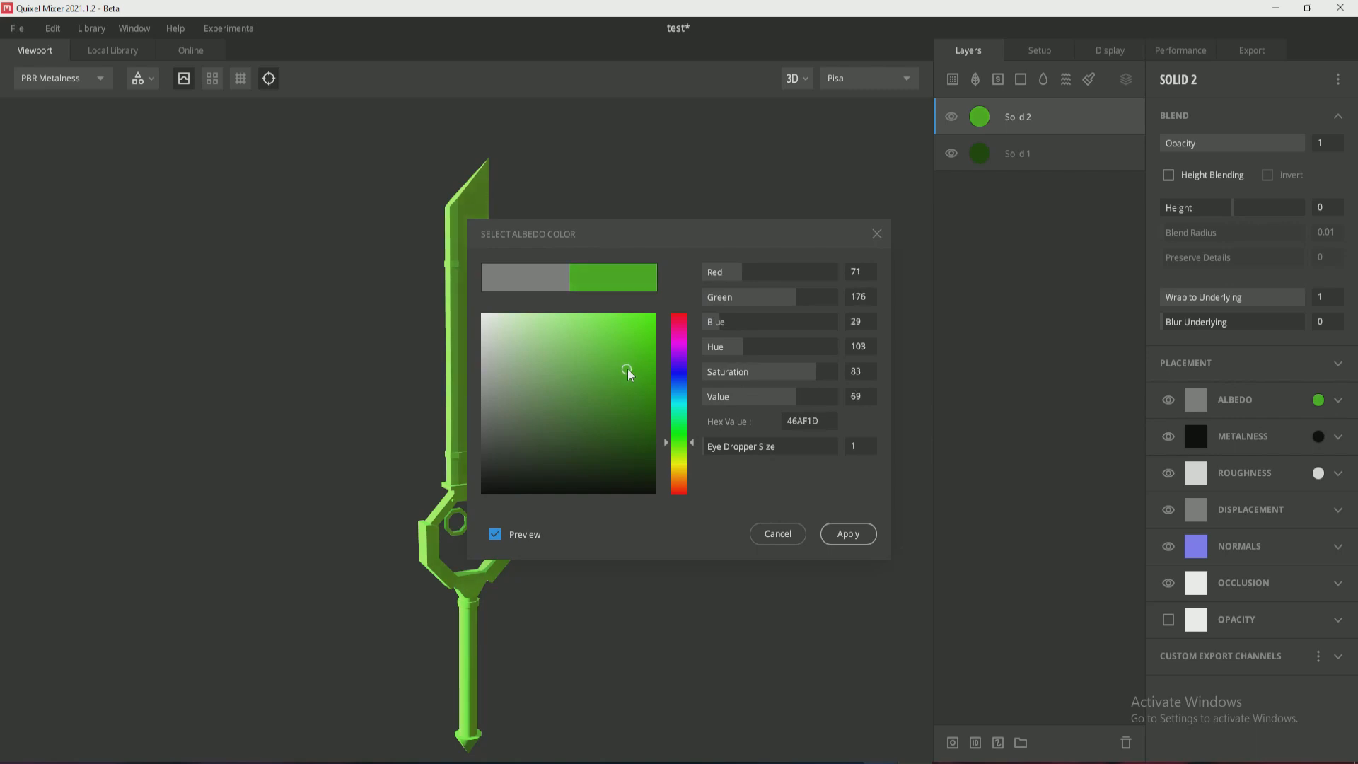
{"action": "left_click", "coordinate": [848, 533]}
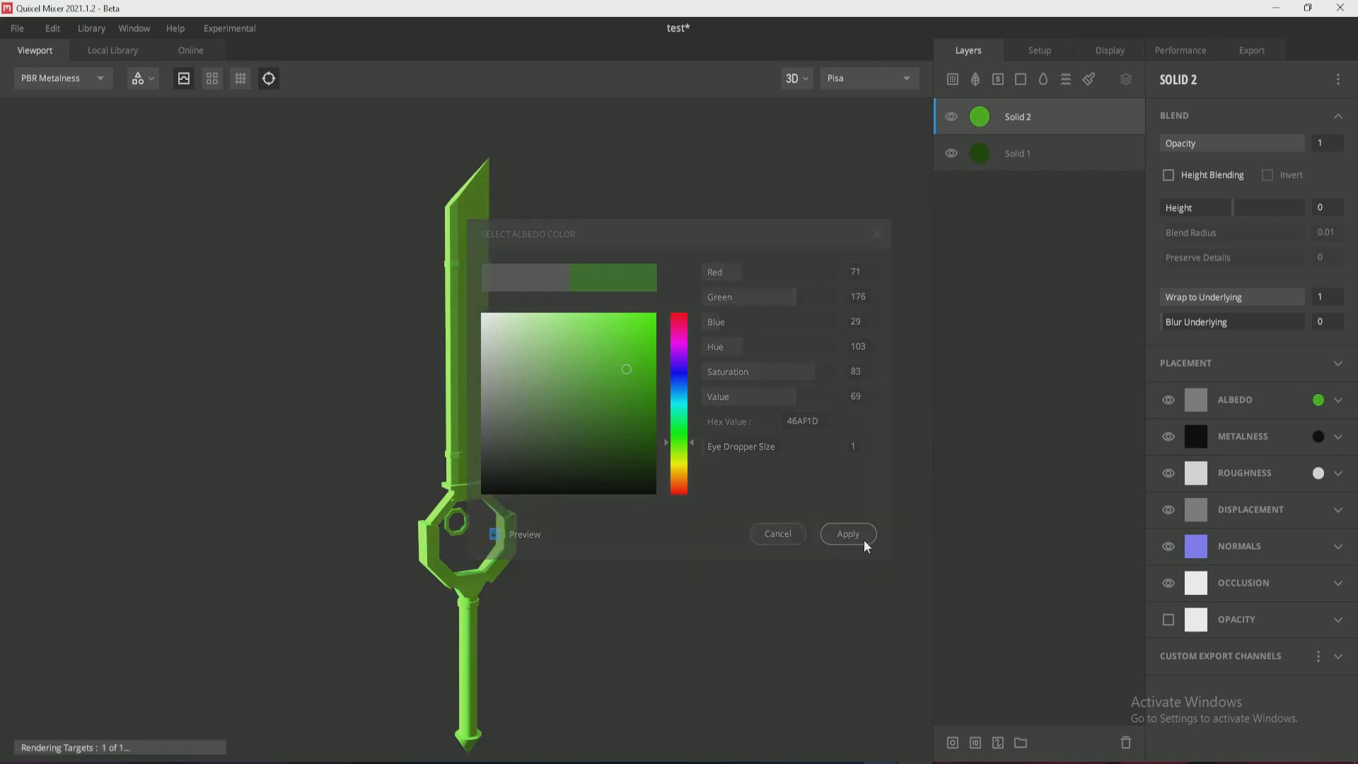
Add a mask stack to the upper solid layer, Solid 2, and put a Position Gradient in it.
{"action": "left_click", "coordinate": [1089, 160]}
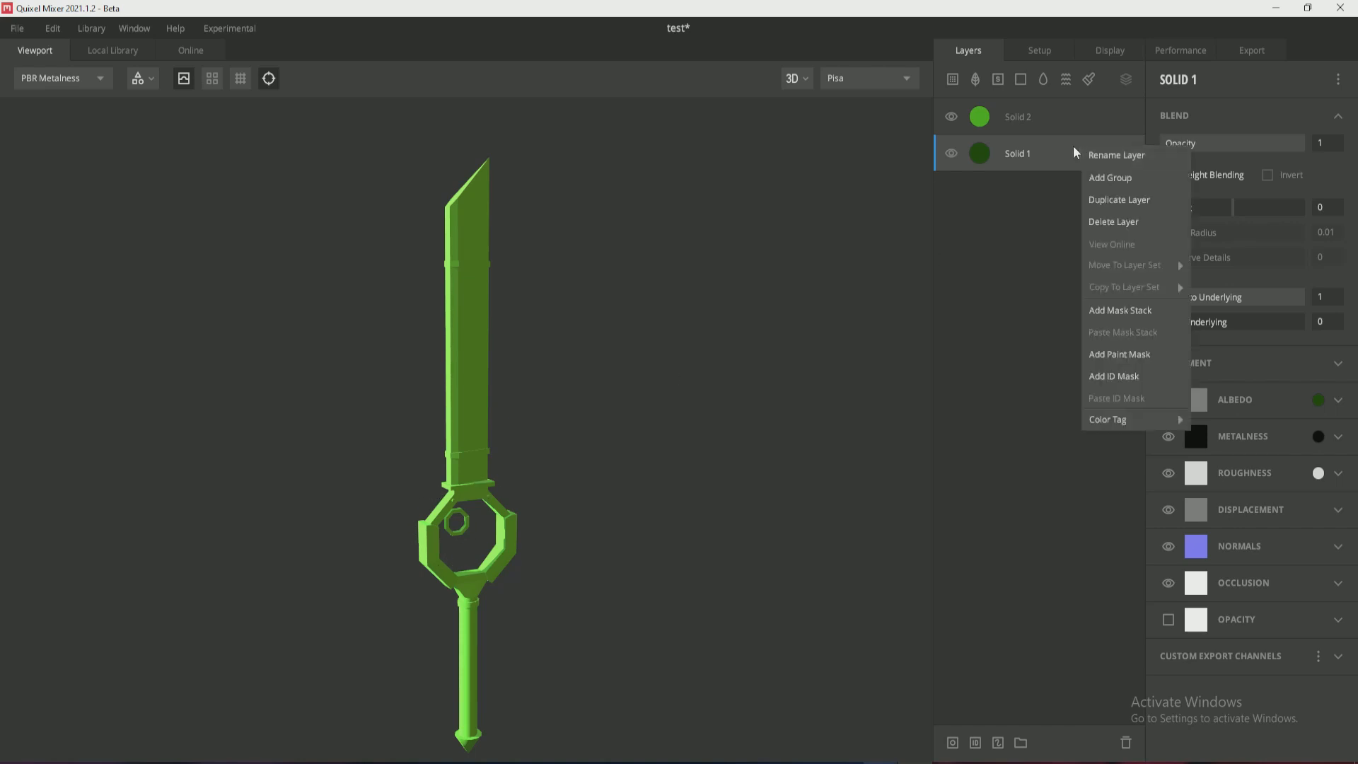
{"action": "left_click", "coordinate": [1046, 121]}
{"action": "left_click", "coordinate": [1019, 124]}
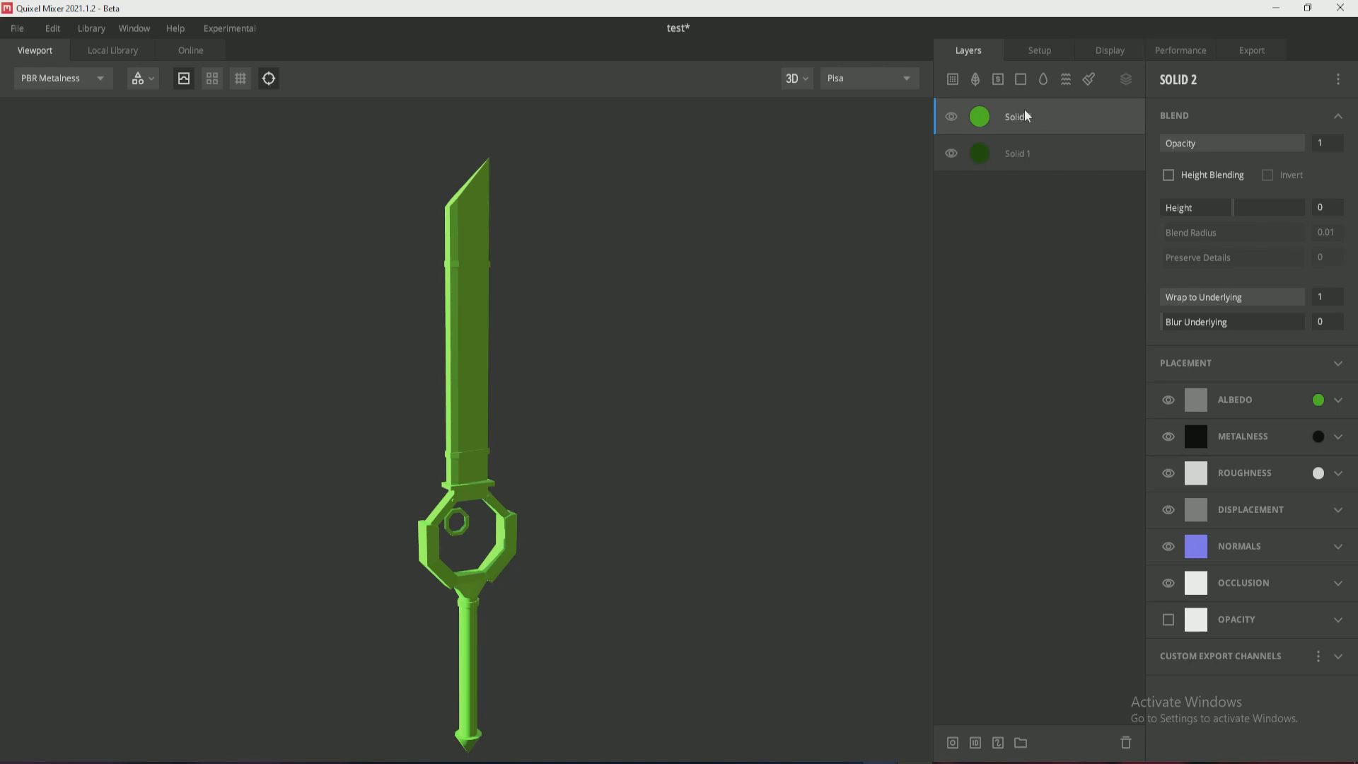
{"action": "right_click", "coordinate": [1025, 117]}
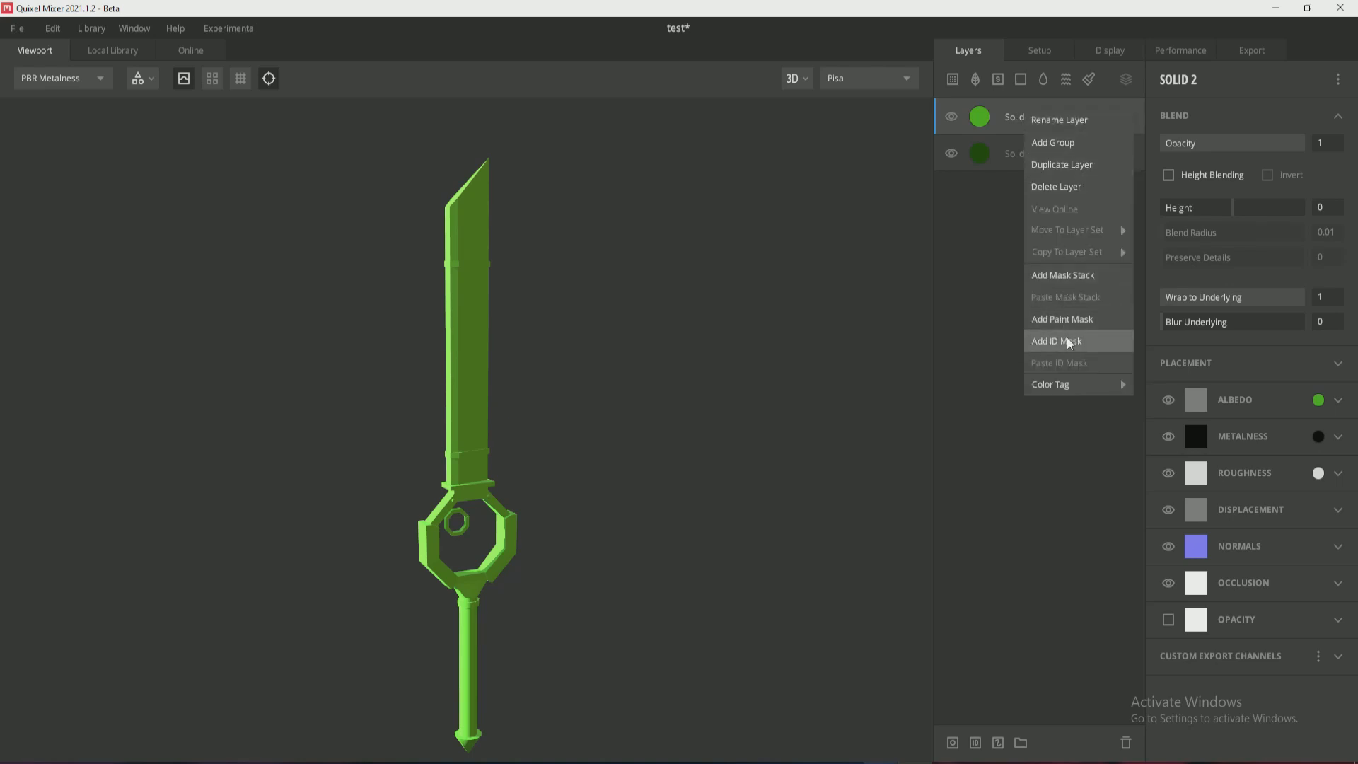
{"action": "left_click", "coordinate": [1073, 276]}
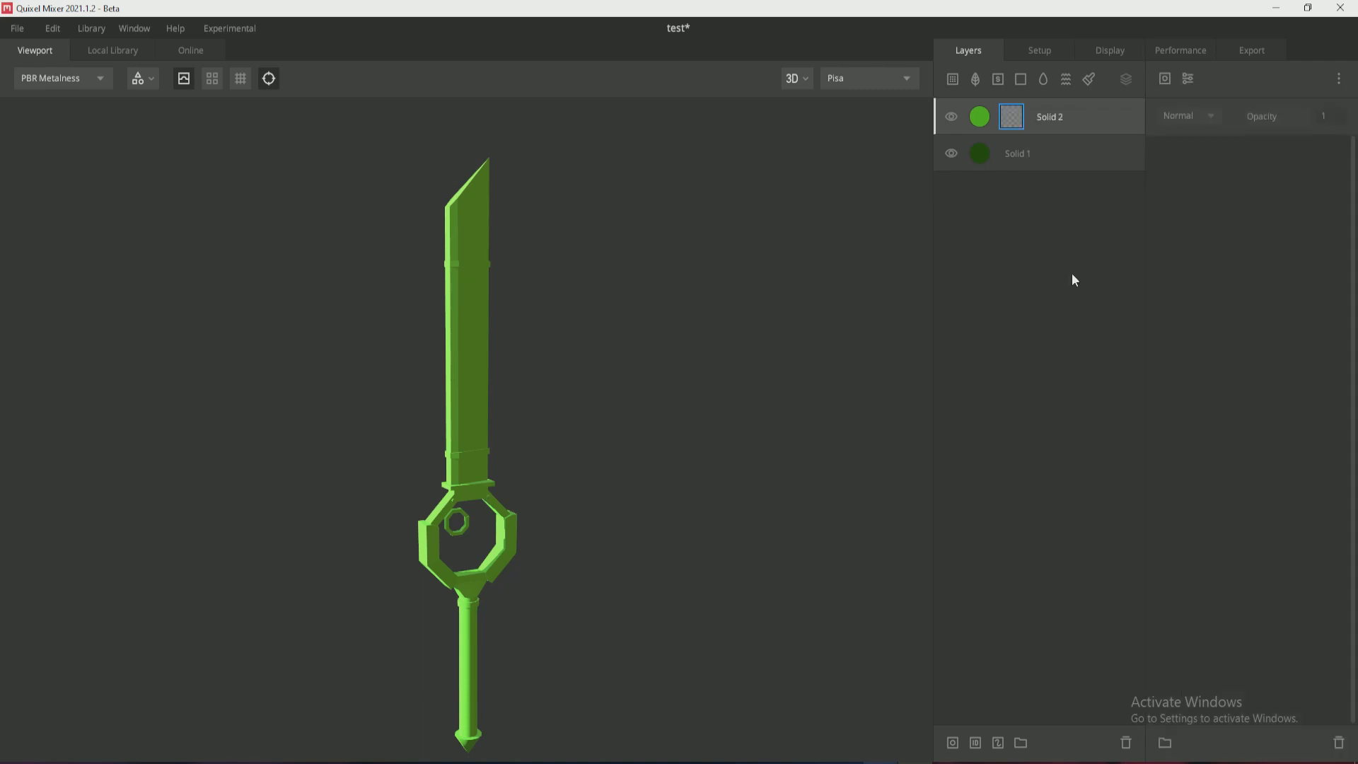
{"action": "left_click", "coordinate": [1165, 79]}
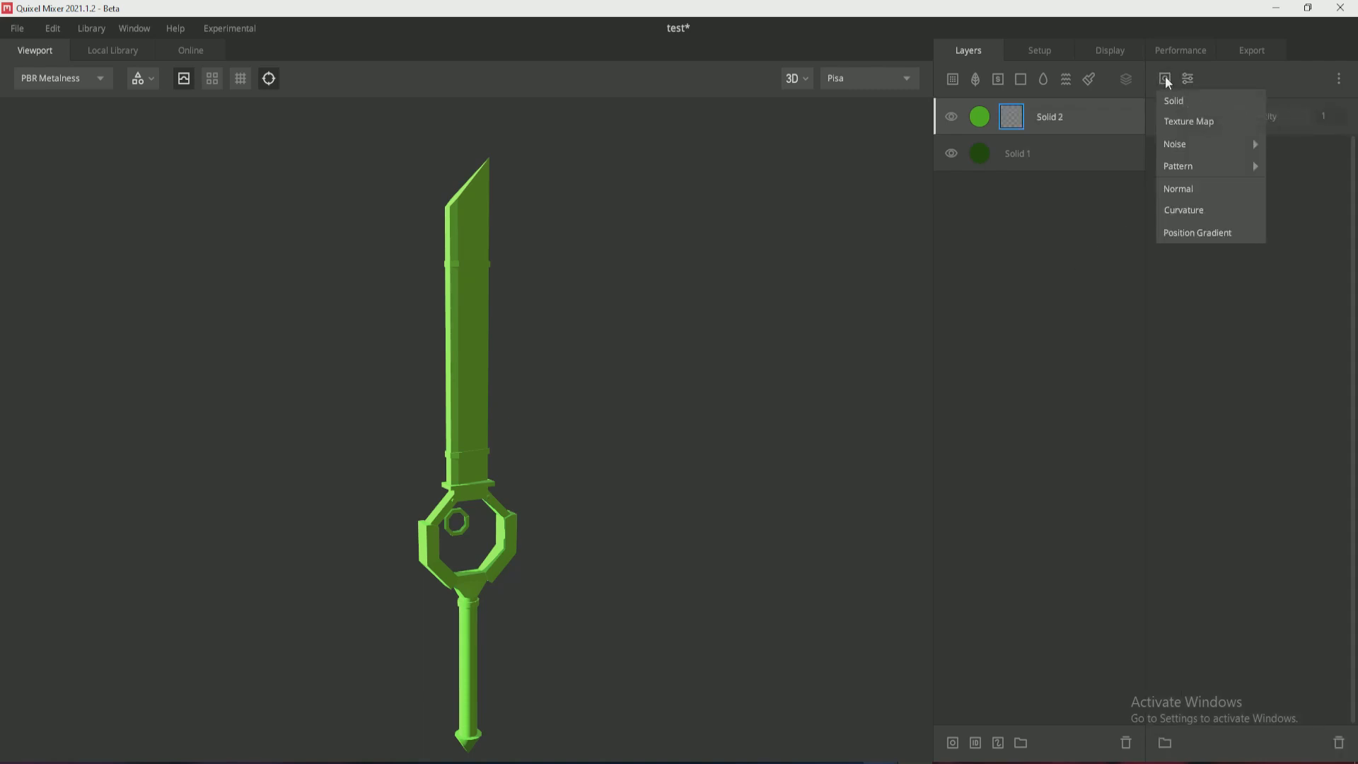
{"action": "left_click", "coordinate": [1197, 234]}
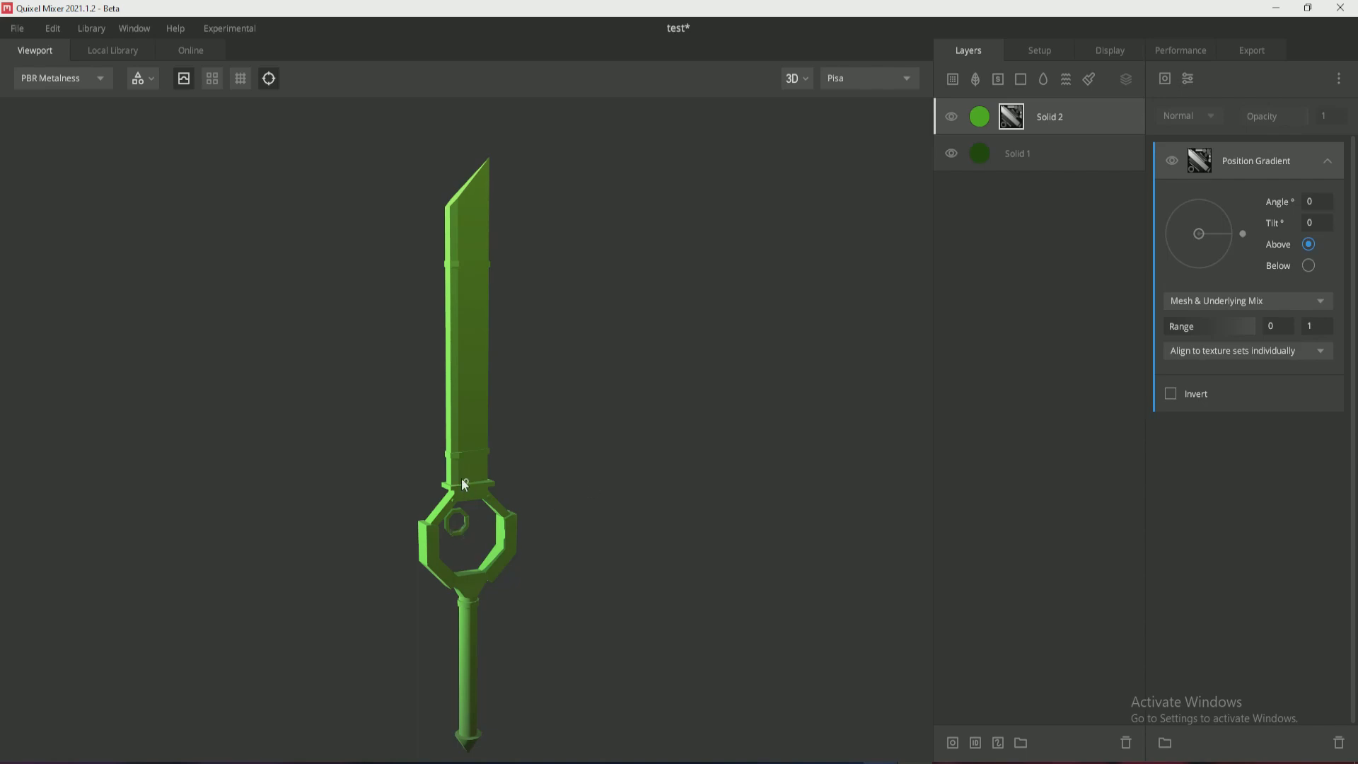
Narrow the Position Gradient's range to 0.556–0.627 so the transition sits on the lower part of the blade.
{"action": "mouse_move", "coordinate": [462, 478]}
{"action": "left_mouse_down"}
{"action": "mouse_move", "coordinate": [471, 465]}
{"action": "mouse_move", "coordinate": [315, 445]}
{"action": "mouse_move", "coordinate": [470, 424]}
{"action": "mouse_move", "coordinate": [934, 491]}
{"action": "mouse_move", "coordinate": [638, 505]}
{"action": "left_mouse_up"}
{"action": "scroll", "coordinate": [468, 457], "scroll_direction": "down", "scroll_amount": 2}
{"action": "scroll", "coordinate": [460, 468], "scroll_direction": "up", "scroll_amount": 3}
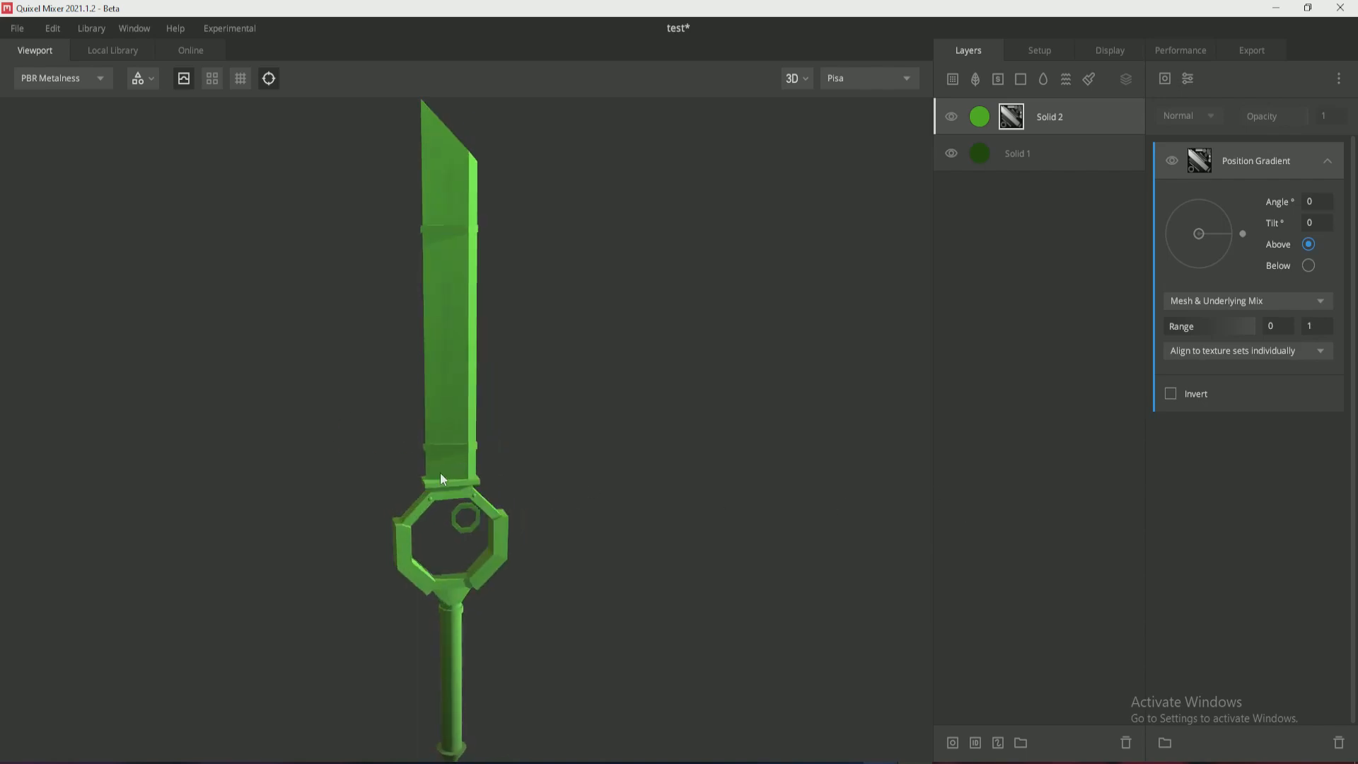
{"action": "left_click_drag", "start_coordinate": [442, 479], "coordinate": [488, 435]}
{"action": "scroll", "coordinate": [445, 466], "scroll_direction": "down", "scroll_amount": 2}
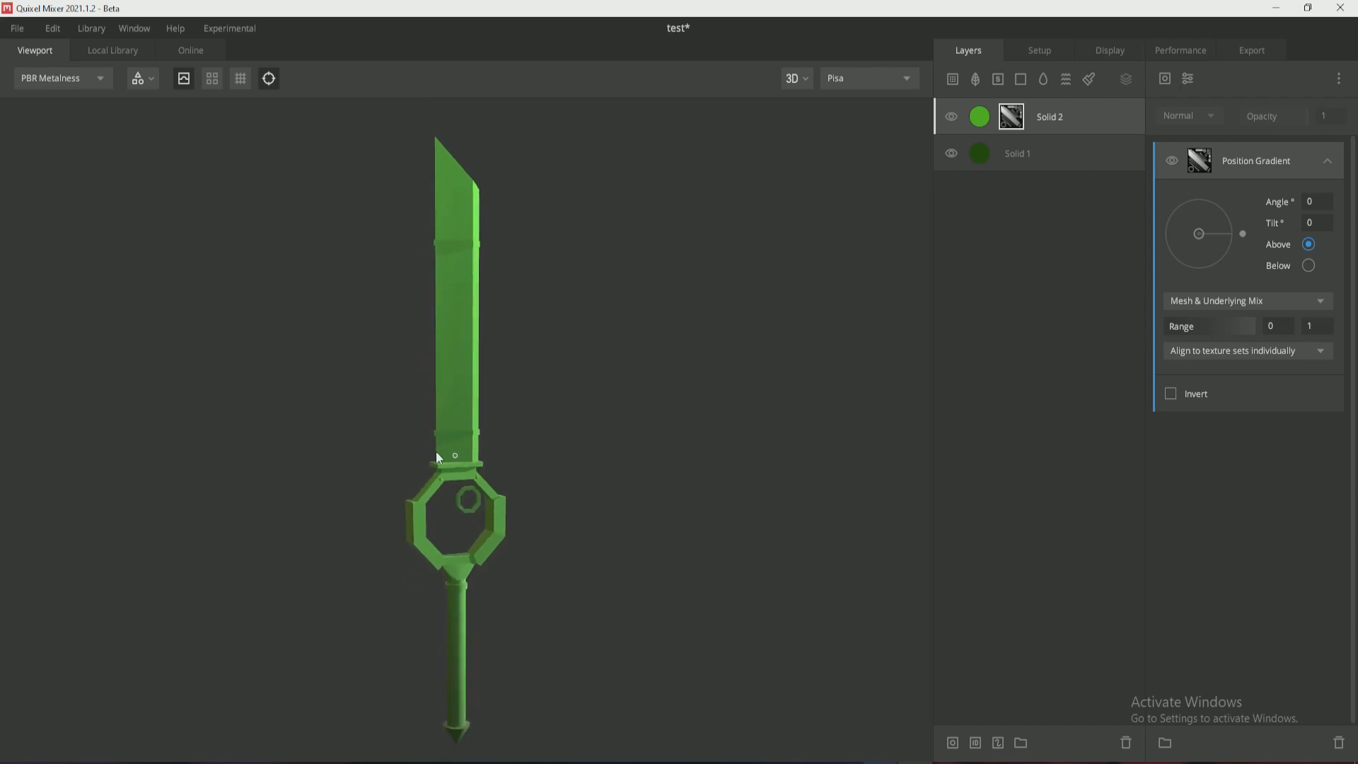
{"action": "scroll", "coordinate": [436, 451], "scroll_direction": "up", "scroll_amount": 1}
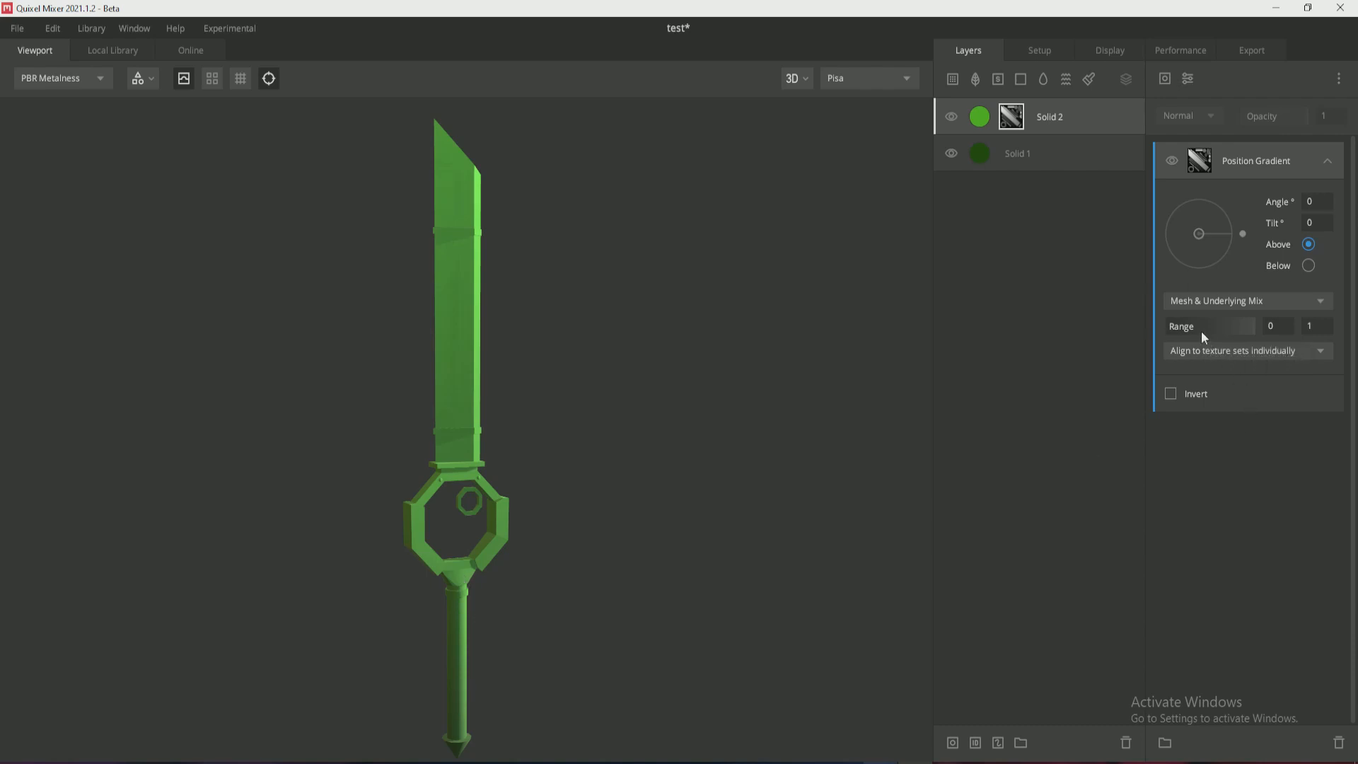
{"action": "left_click_drag", "start_coordinate": [1168, 326], "coordinate": [1210, 330]}
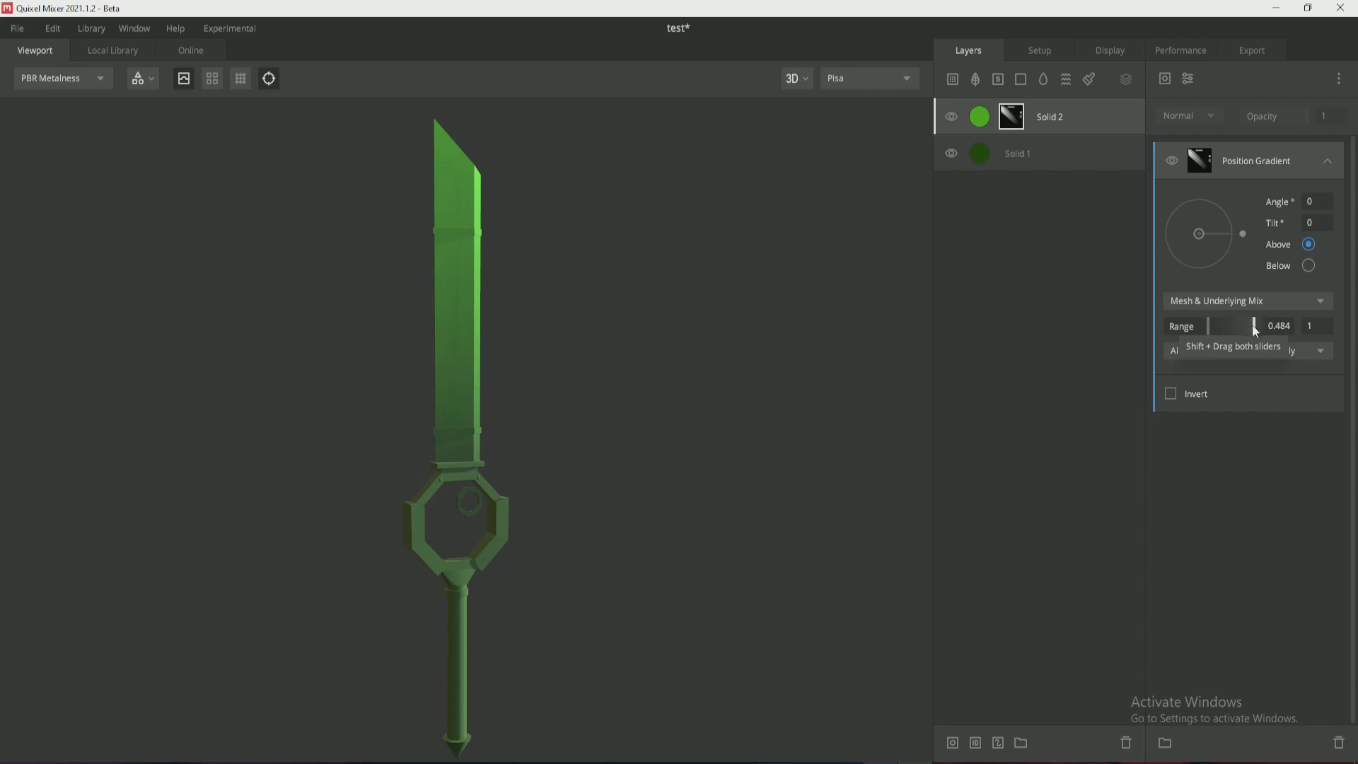
{"action": "left_click_drag", "start_coordinate": [1254, 327], "coordinate": [1213, 326]}
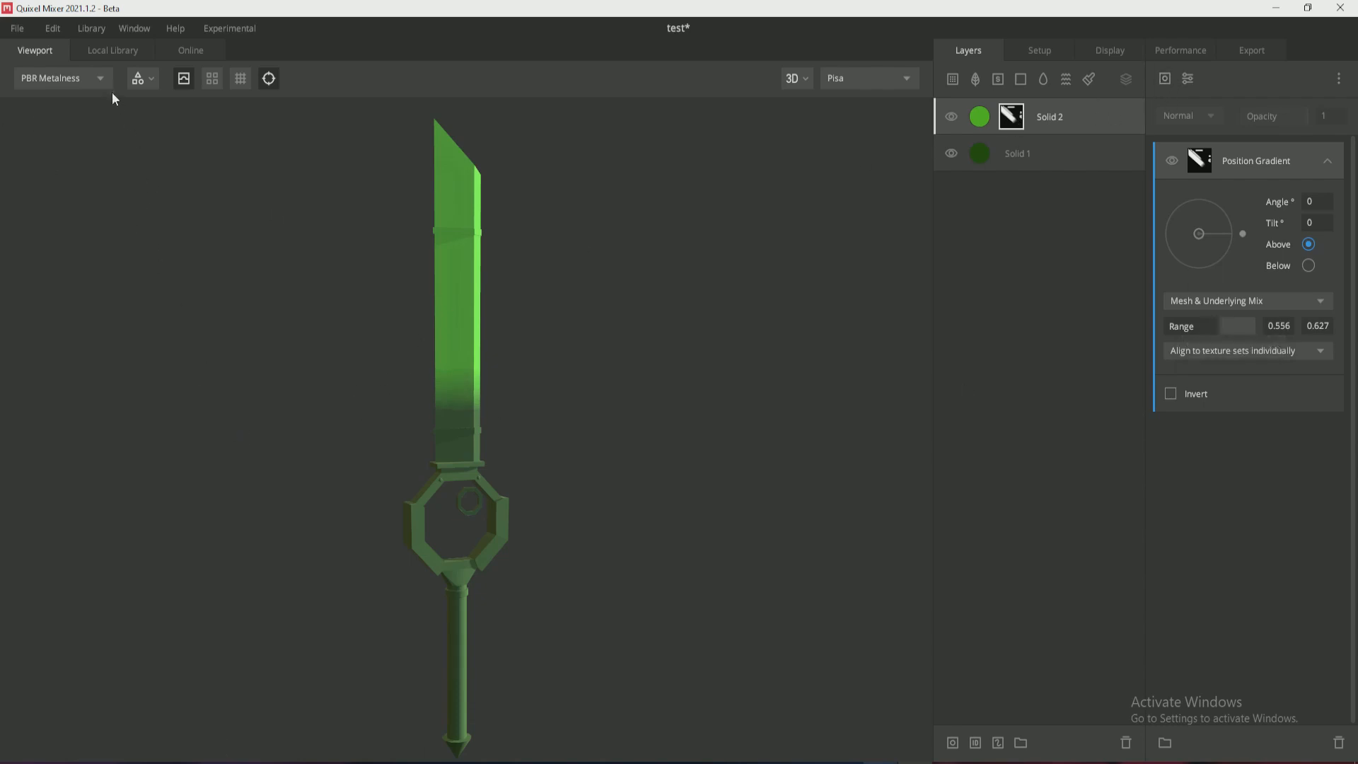
Display the active mask in the viewport and compare the masks of Solid 1 and Solid 2.
{"action": "left_click", "coordinate": [101, 75]}
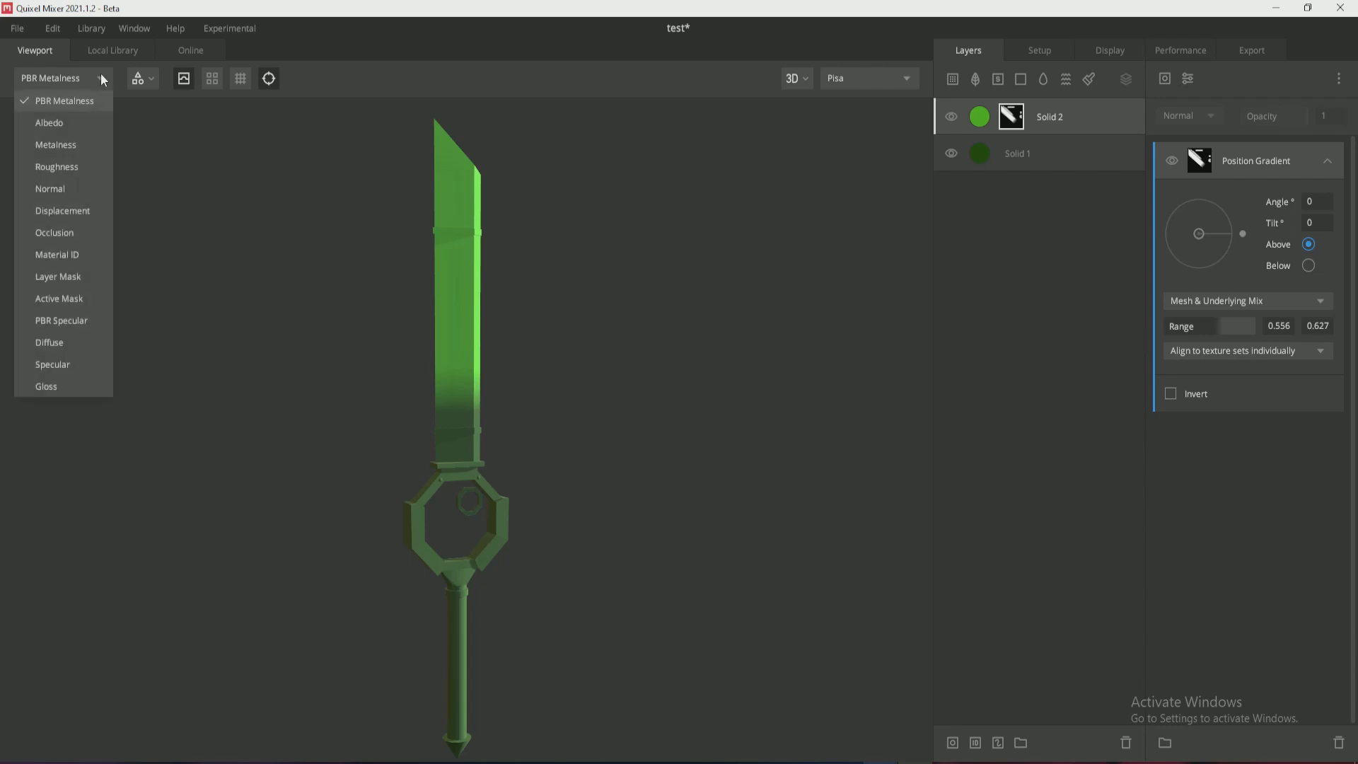
{"action": "left_click", "coordinate": [71, 295]}
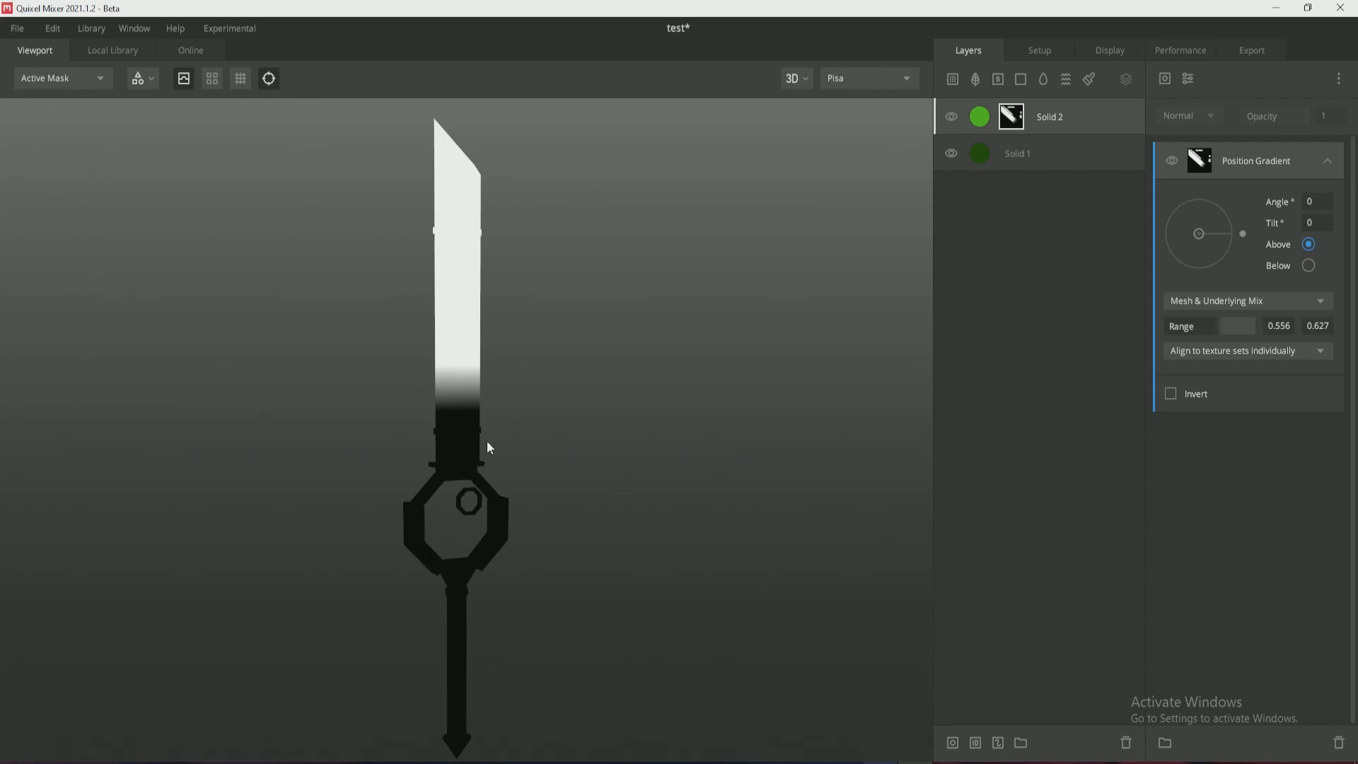
{"action": "left_click", "coordinate": [1045, 151]}
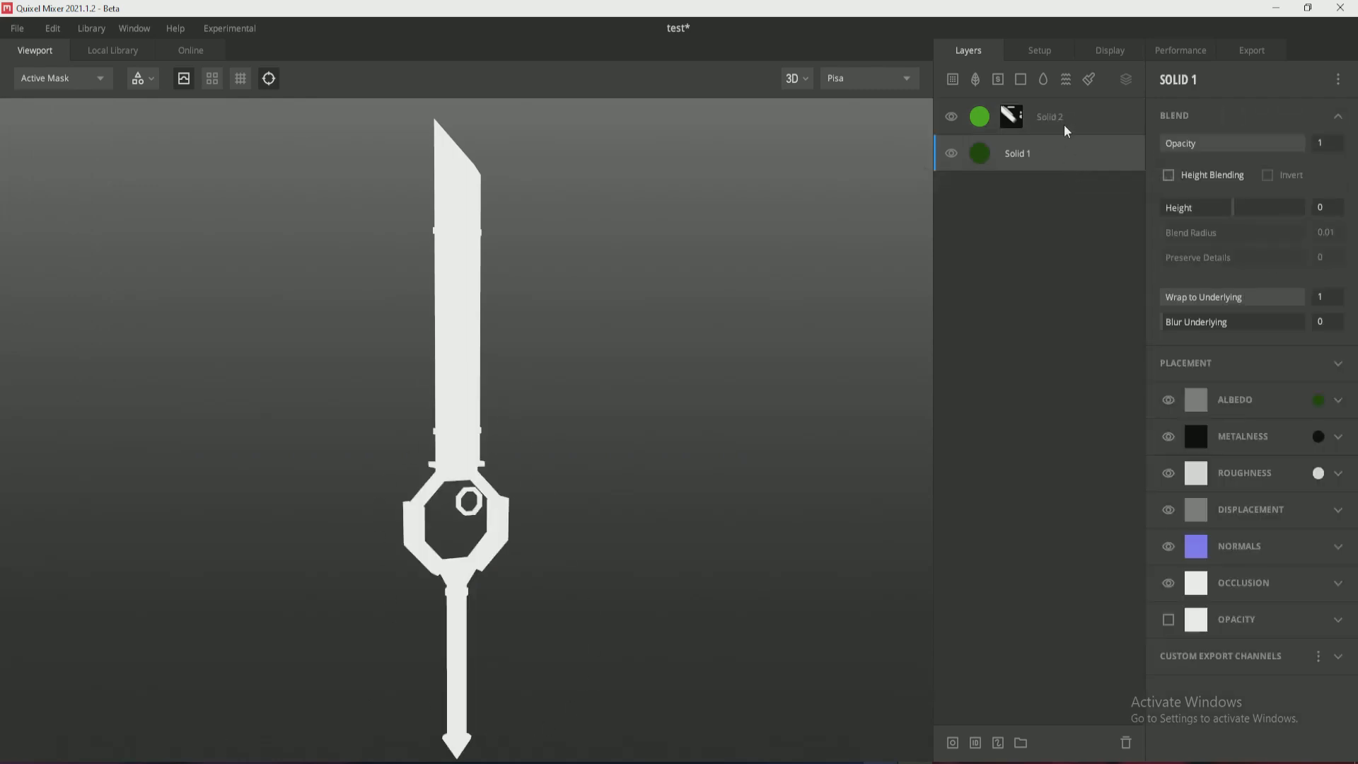
{"action": "left_click", "coordinate": [1042, 124]}
{"action": "left_click", "coordinate": [1012, 116]}
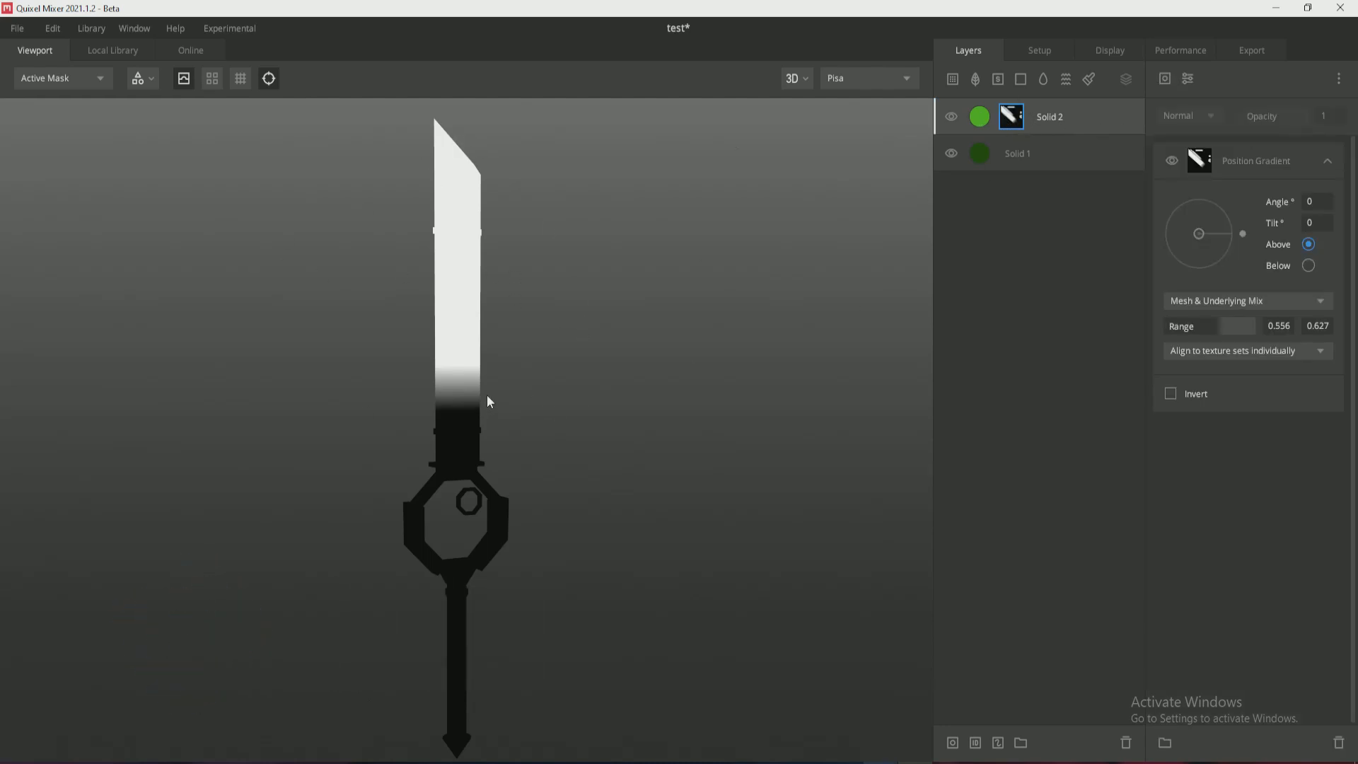
Pick a brighter green albedo colour for the Solid 2 layer.
{"action": "left_click", "coordinate": [986, 114]}
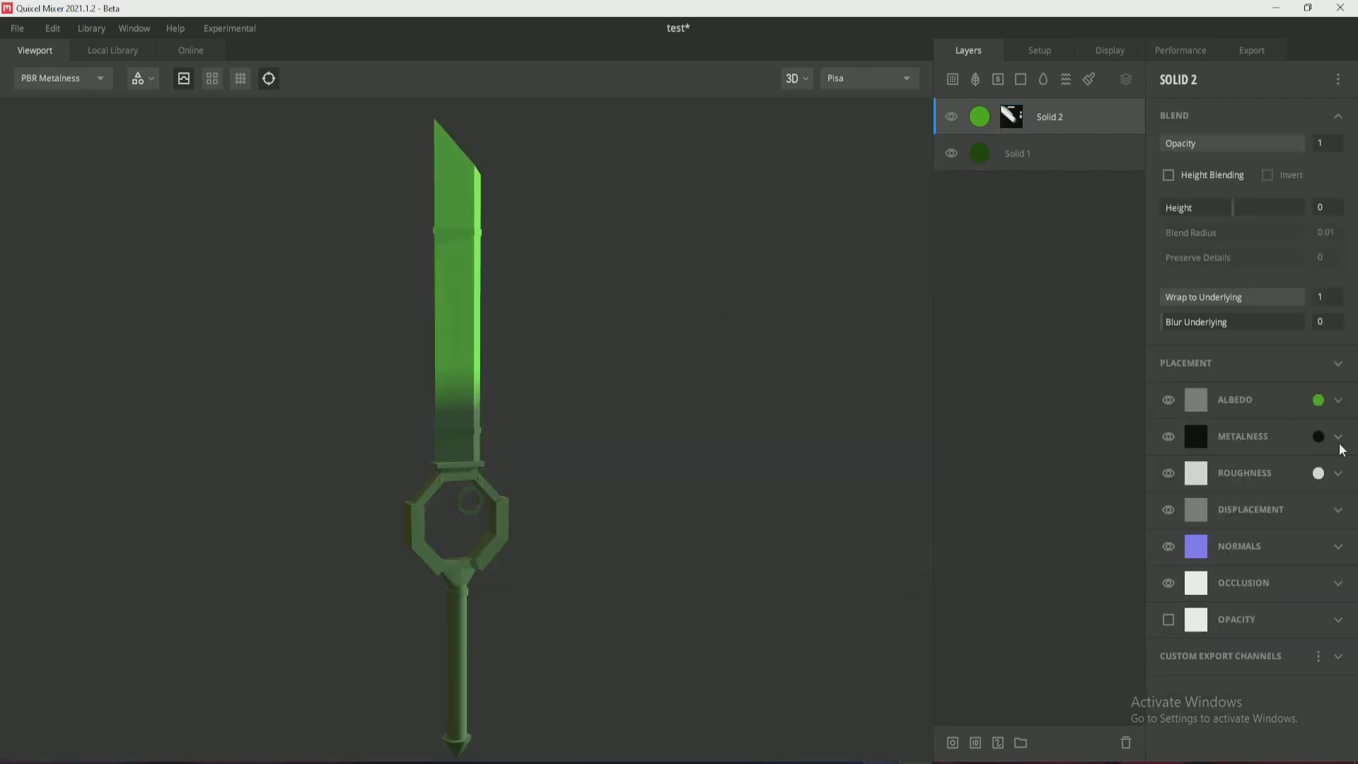
{"action": "left_click", "coordinate": [1319, 400]}
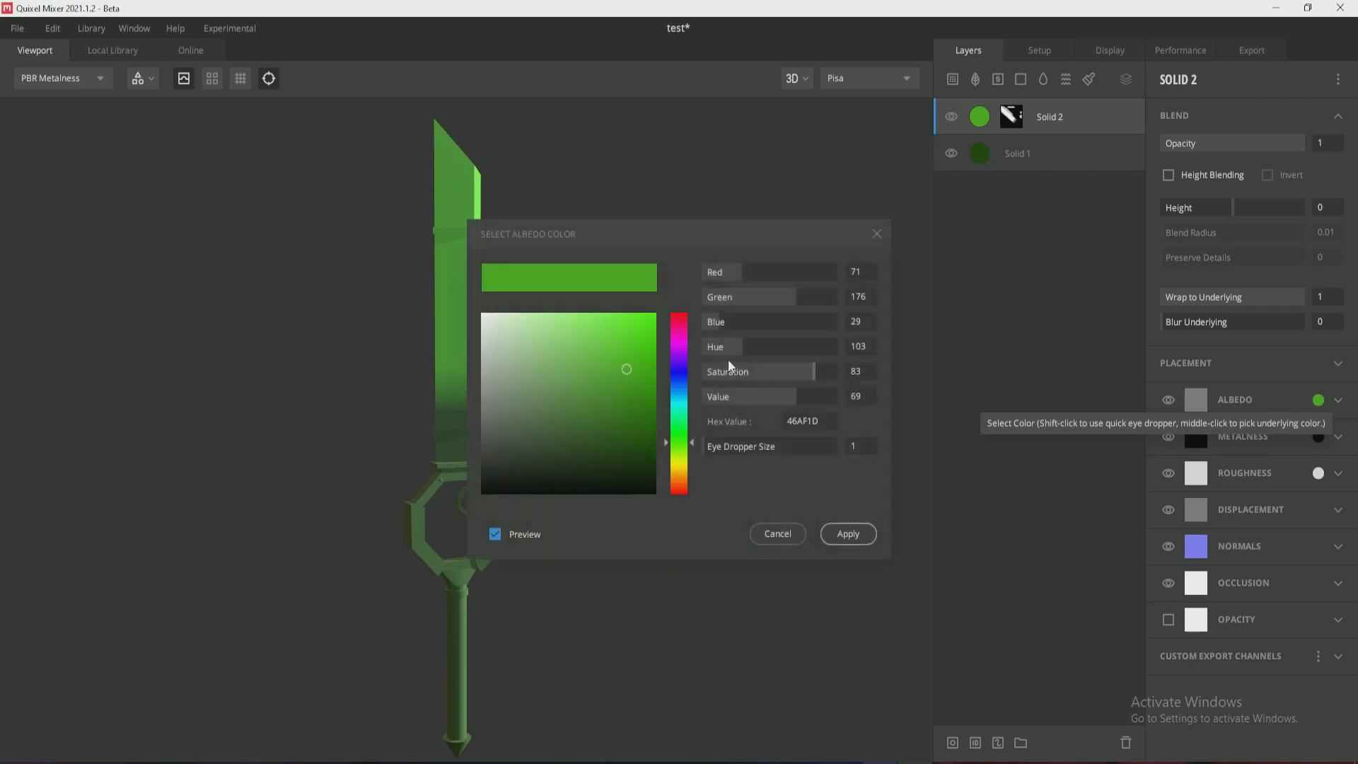
{"action": "left_click_drag", "start_coordinate": [680, 236], "coordinate": [803, 220]}
{"action": "mouse_move", "coordinate": [745, 324]}
{"action": "left_mouse_down"}
{"action": "mouse_move", "coordinate": [759, 306]}
{"action": "mouse_move", "coordinate": [751, 334]}
{"action": "left_mouse_up"}
{"action": "left_click", "coordinate": [959, 511]}
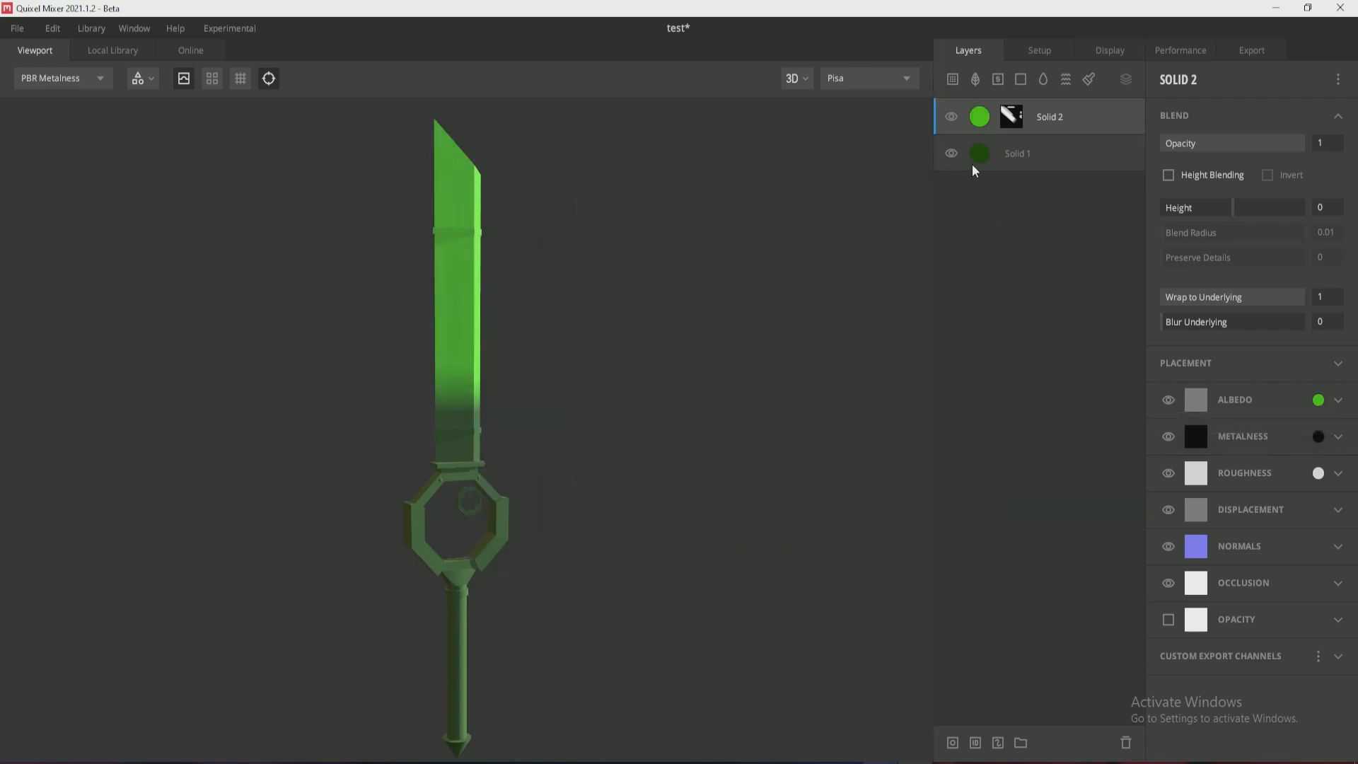
Pick a new dark green albedo colour for the Solid 1 layer.
{"action": "left_click", "coordinate": [975, 167]}
{"action": "left_click", "coordinate": [1319, 400]}
{"action": "mouse_move", "coordinate": [731, 415]}
{"action": "left_mouse_down"}
{"action": "mouse_move", "coordinate": [703, 428]}
{"action": "mouse_move", "coordinate": [730, 413]}
{"action": "mouse_move", "coordinate": [731, 432]}
{"action": "left_mouse_up"}
{"action": "left_click", "coordinate": [967, 516]}
Widen Solid 2's gradient range to 0.429–0.778 and add an ID mask limiting the layer to the blade's green region.
{"action": "left_click", "coordinate": [1011, 118]}
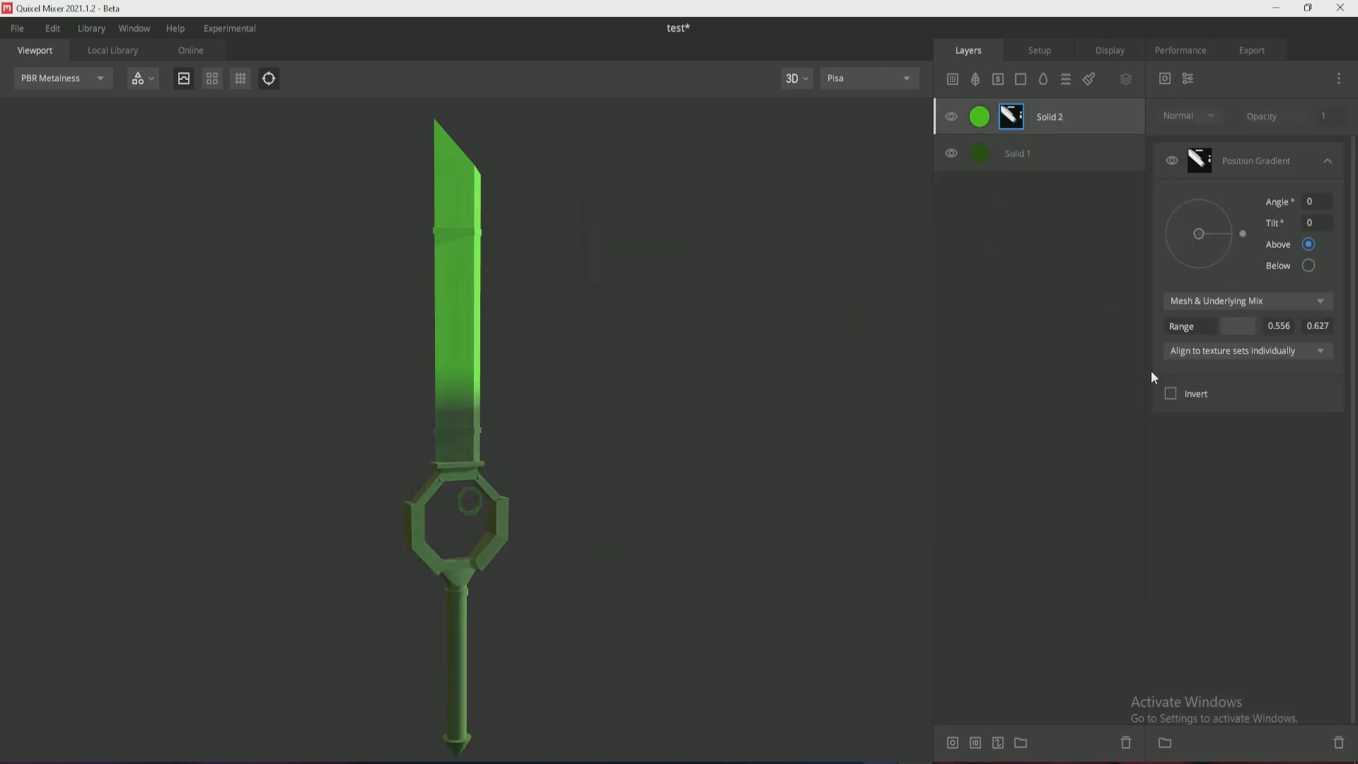
{"action": "mouse_move", "coordinate": [1221, 329]}
{"action": "left_mouse_down"}
{"action": "mouse_move", "coordinate": [1235, 325]}
{"action": "mouse_move", "coordinate": [1202, 330]}
{"action": "left_mouse_up"}
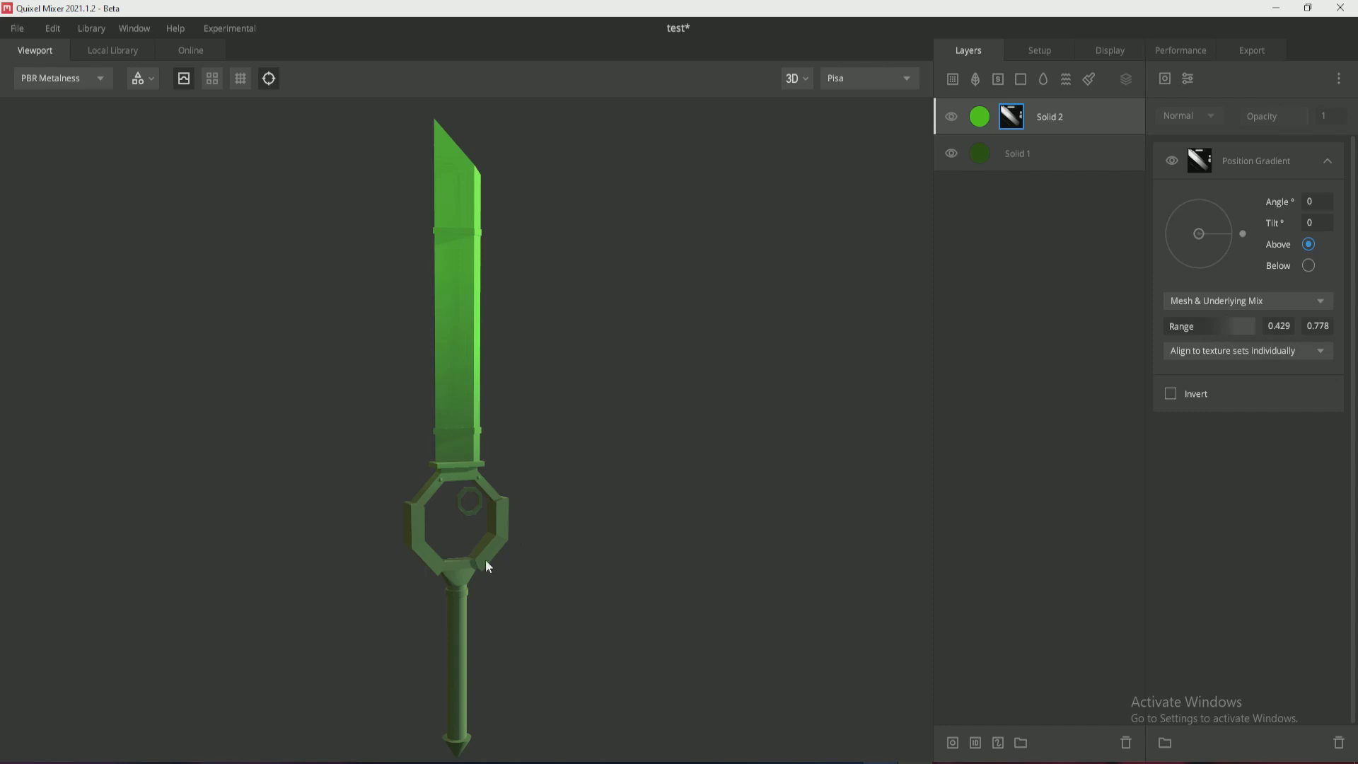
{"action": "right_click", "coordinate": [1094, 111]}
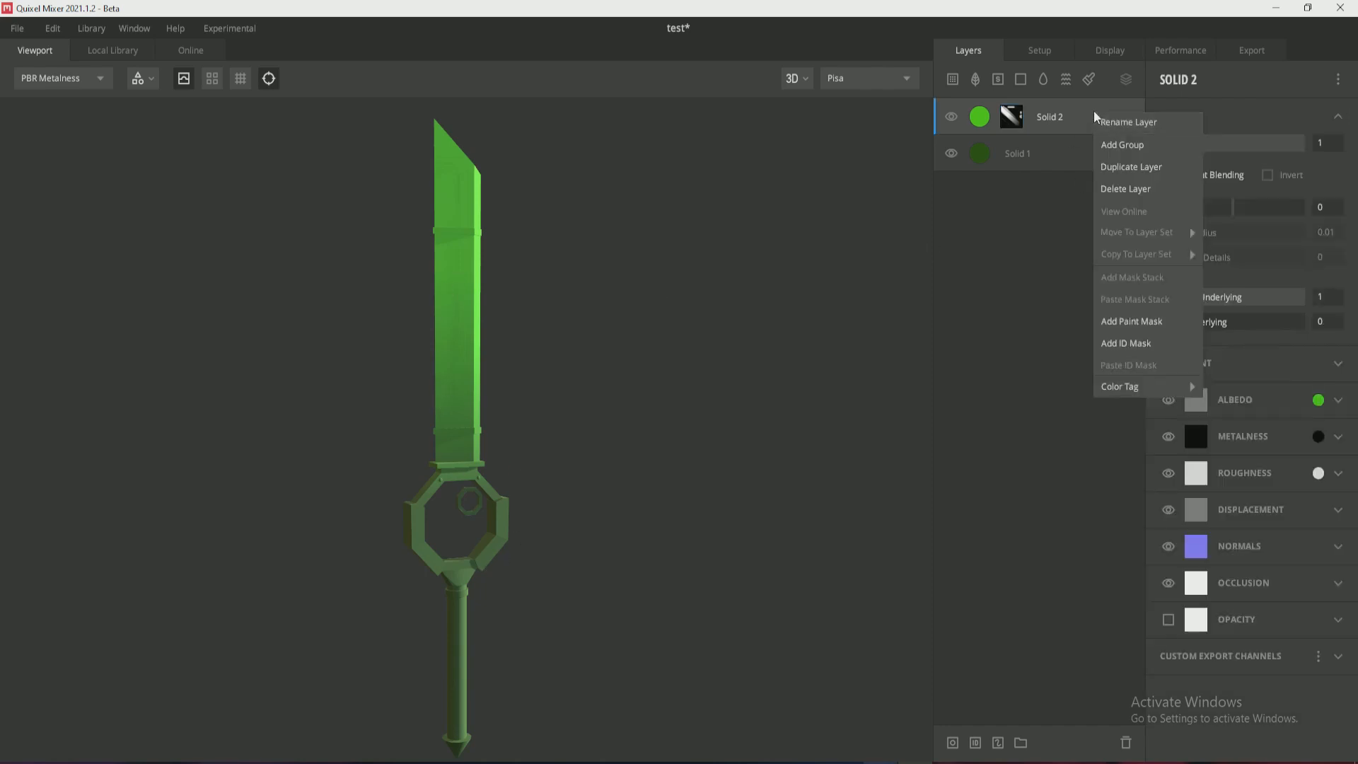
{"action": "left_click", "coordinate": [1113, 343]}
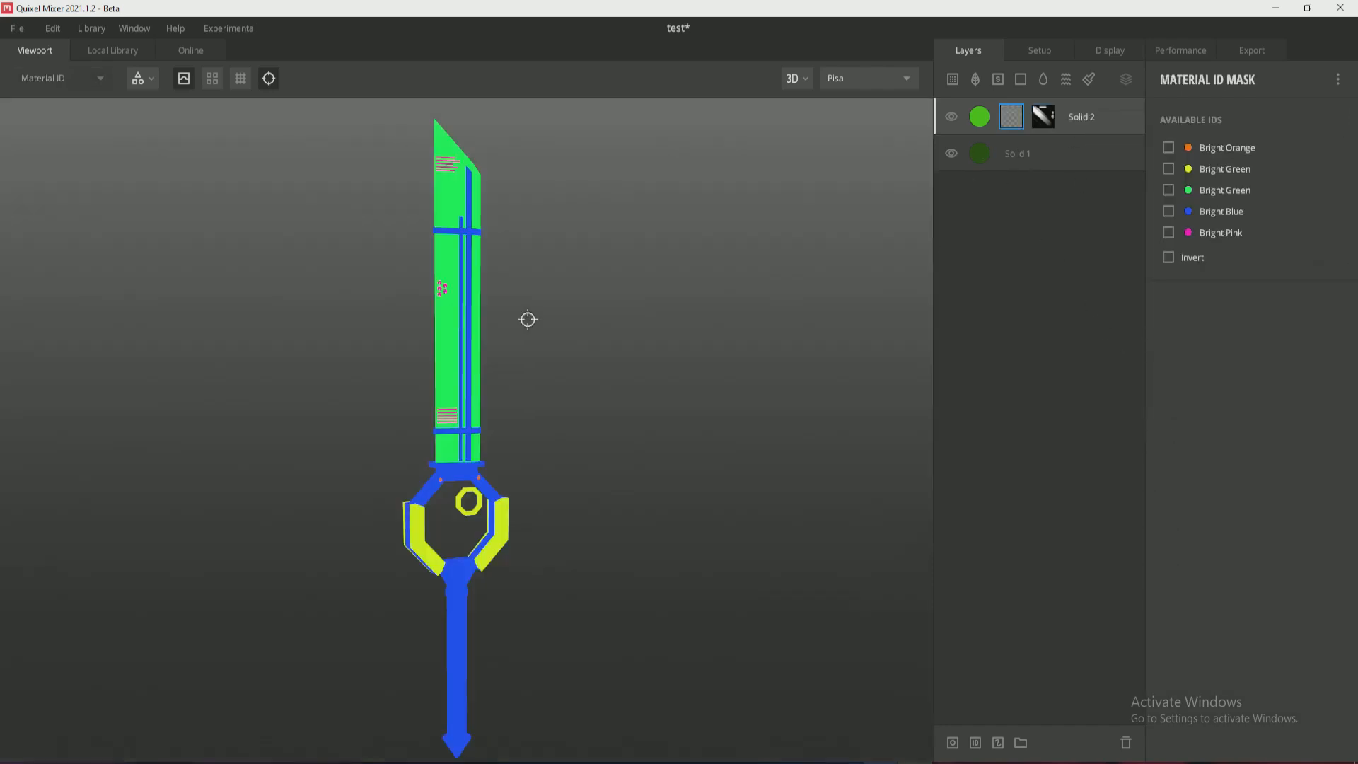
{"action": "left_click", "coordinate": [448, 355]}
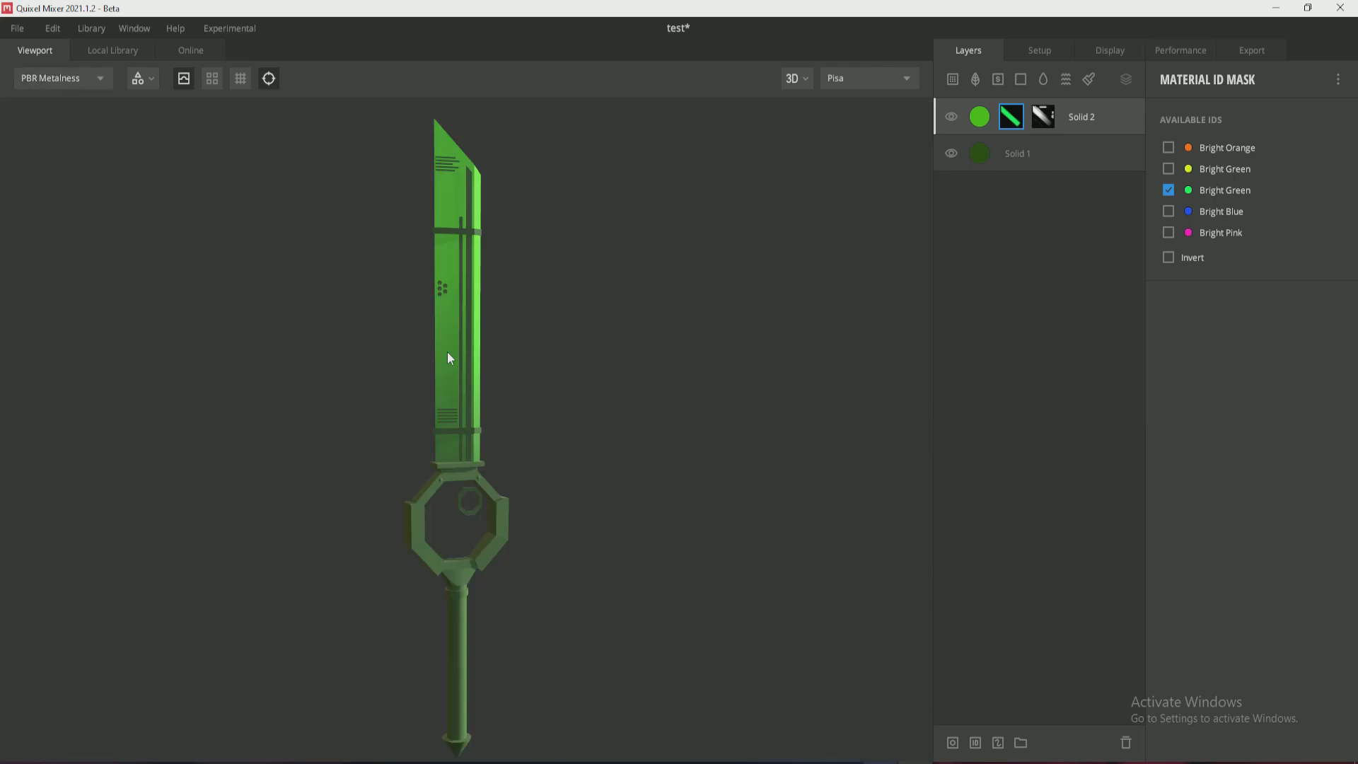
Add an ID mask to Solid 1 and limit it to the blade's green region.
{"action": "right_click", "coordinate": [1052, 167]}
{"action": "left_click", "coordinate": [1072, 392]}
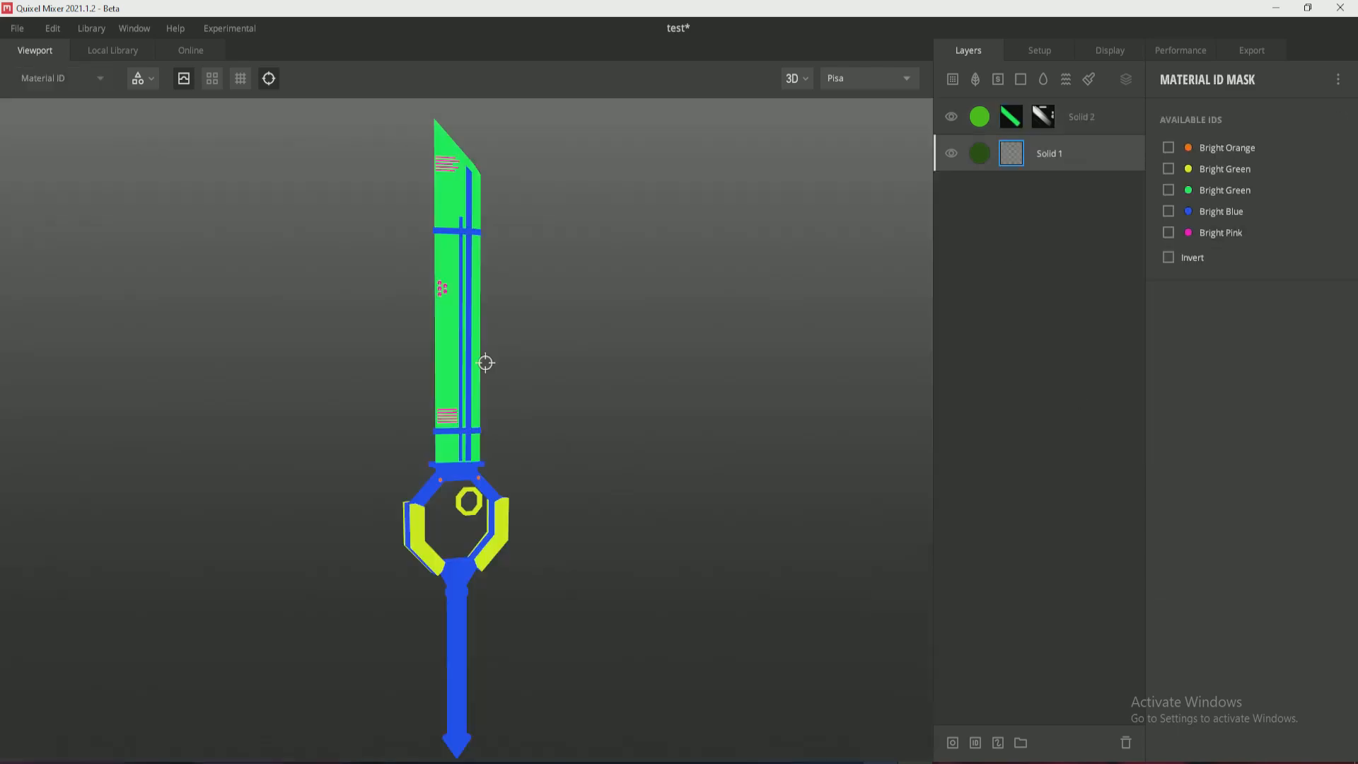
{"action": "left_click", "coordinate": [440, 359]}
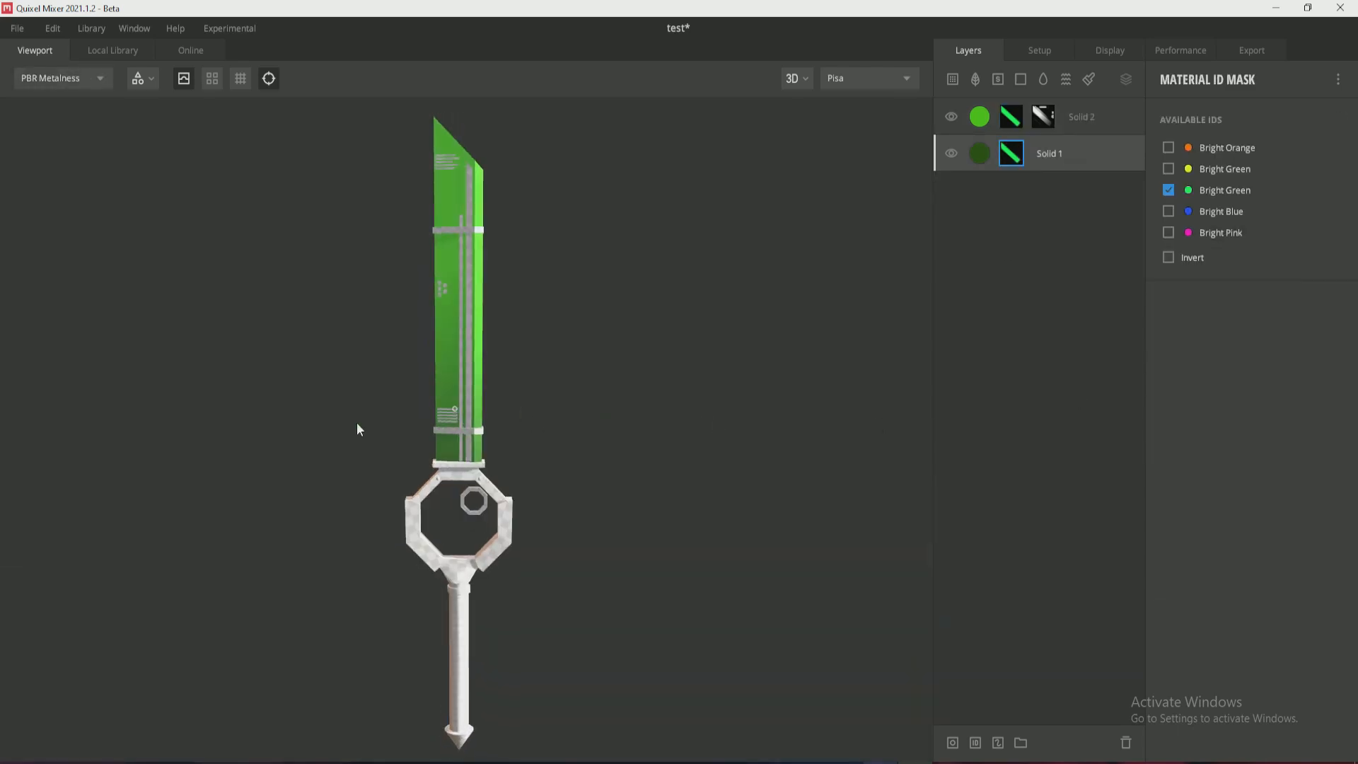
Set the range of Solid 2's Position Gradient to 0.595–0.865.
{"action": "scroll", "coordinate": [460, 364], "scroll_direction": "up", "scroll_amount": 3}
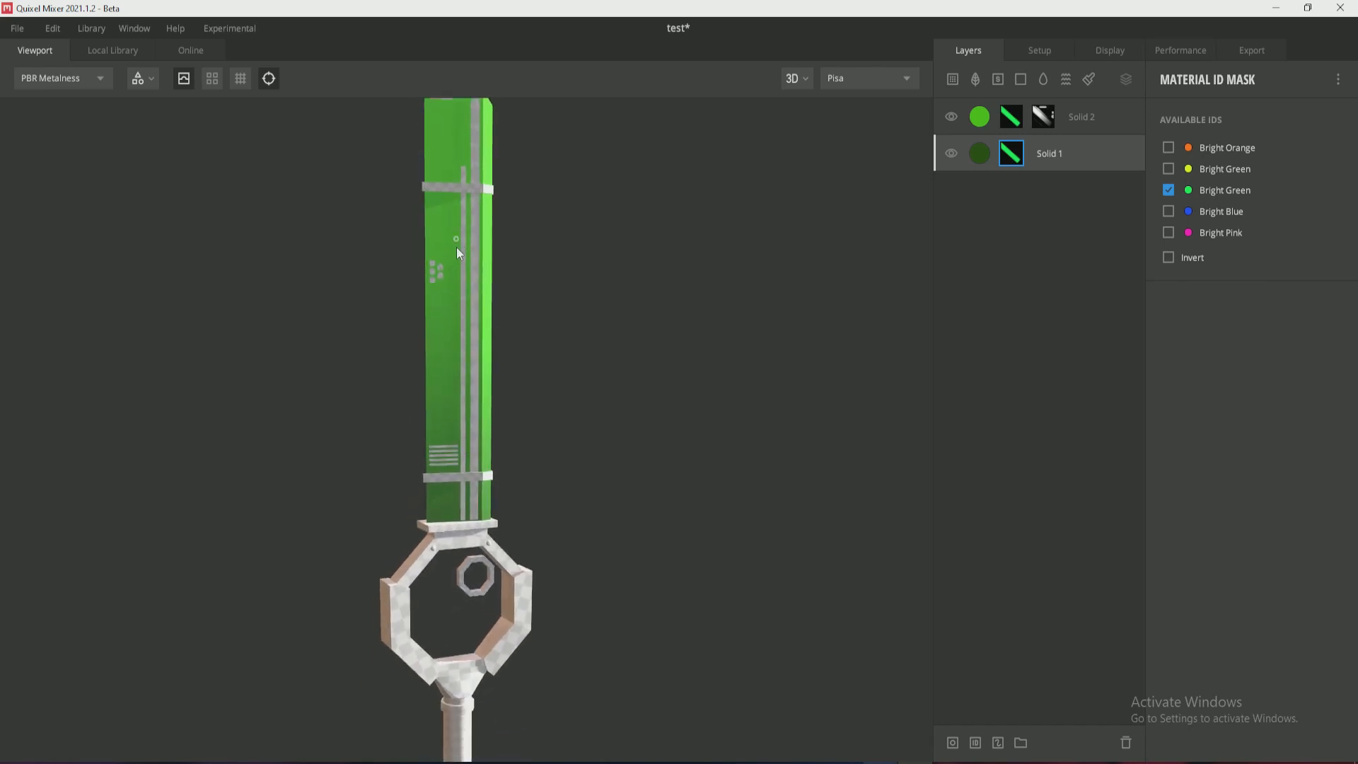
{"action": "mouse_move", "coordinate": [460, 253]}
{"action": "left_mouse_down"}
{"action": "mouse_move", "coordinate": [468, 181]}
{"action": "mouse_move", "coordinate": [464, 227]}
{"action": "left_mouse_up"}
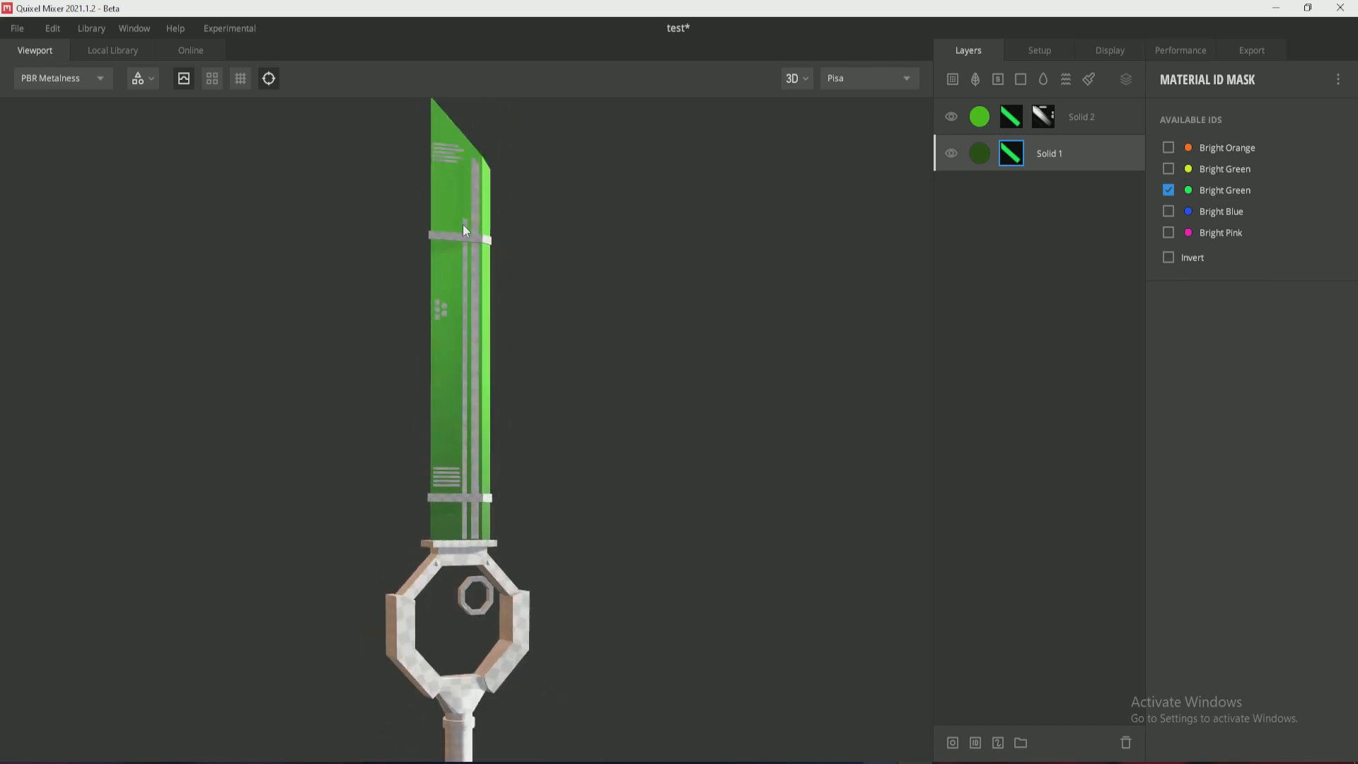
{"action": "left_click", "coordinate": [1045, 119]}
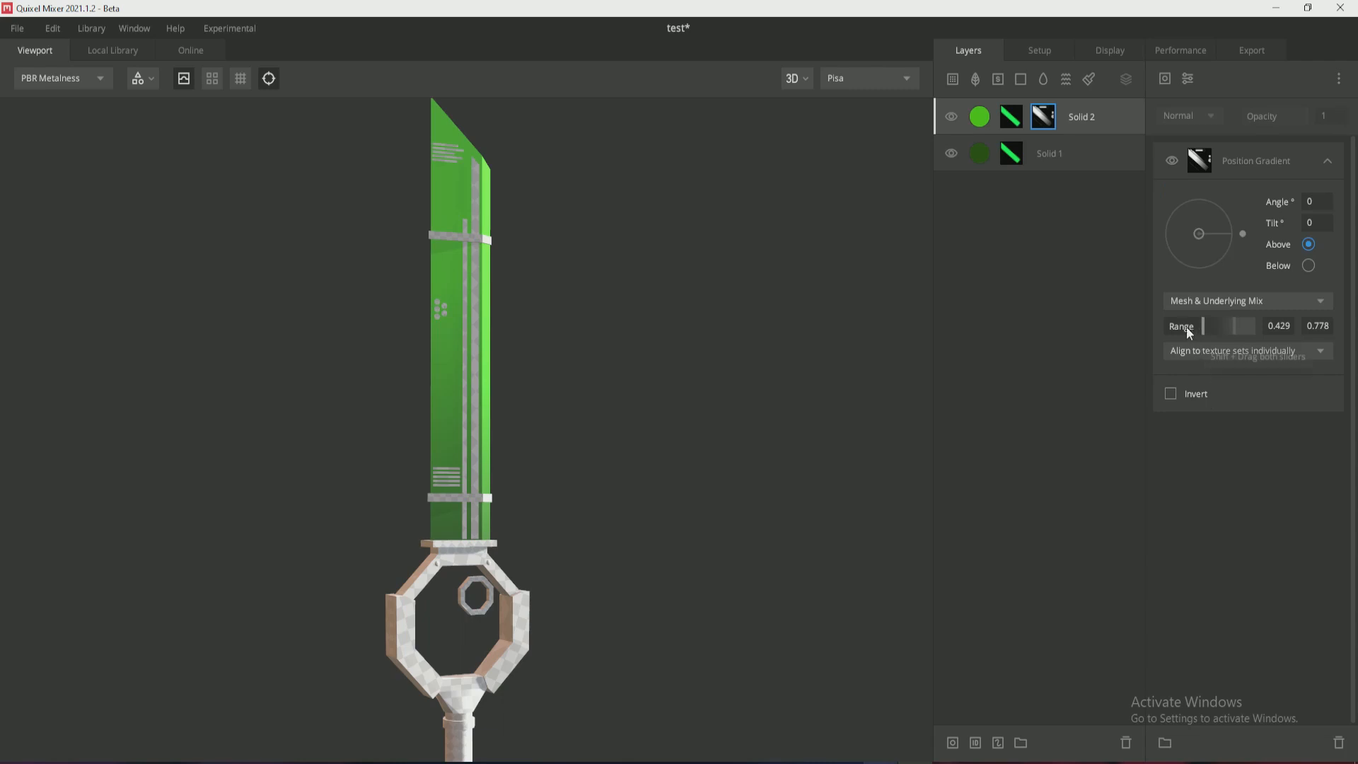
{"action": "left_click_drag", "start_coordinate": [1212, 325], "coordinate": [1243, 324], "text": "shift"}
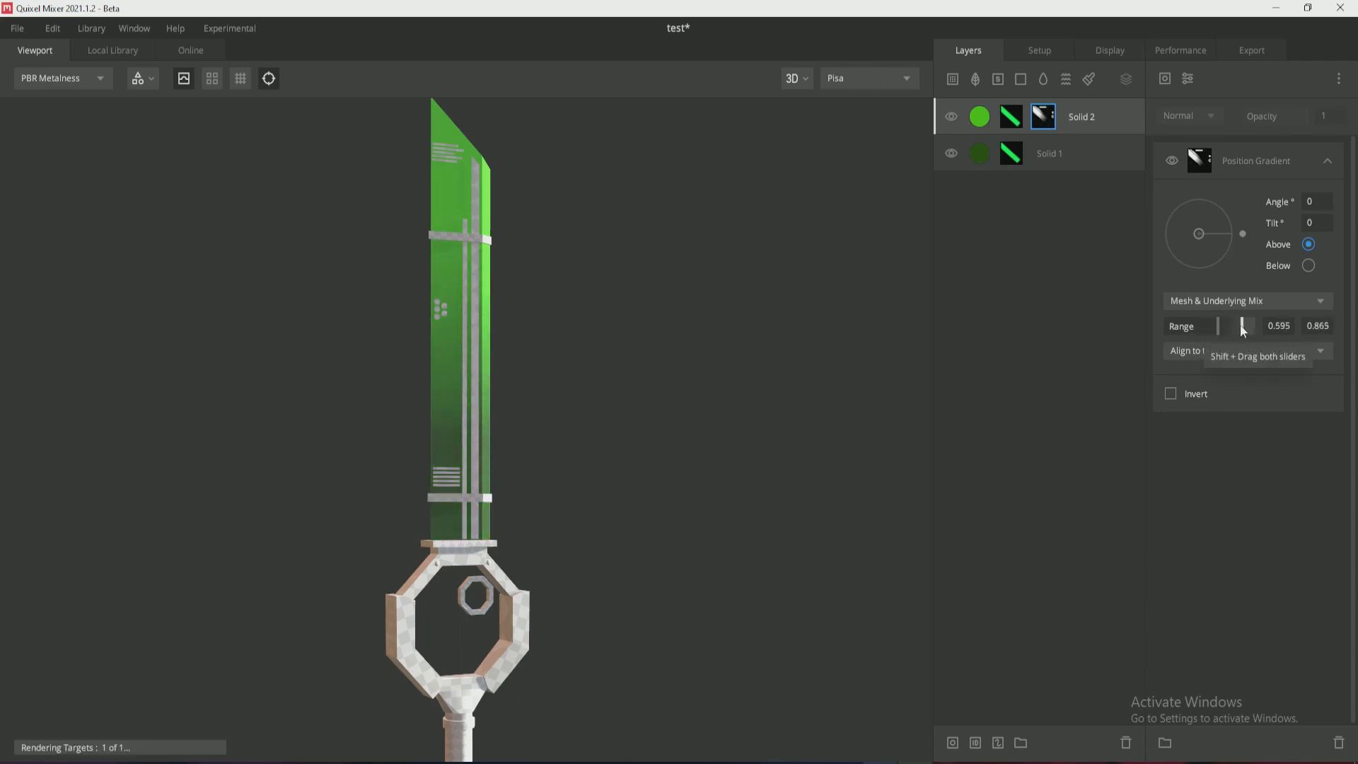
Add a Circular Transform modifier above the Position Gradient in Solid 2's mask stack.
{"action": "left_click", "coordinate": [1165, 78]}
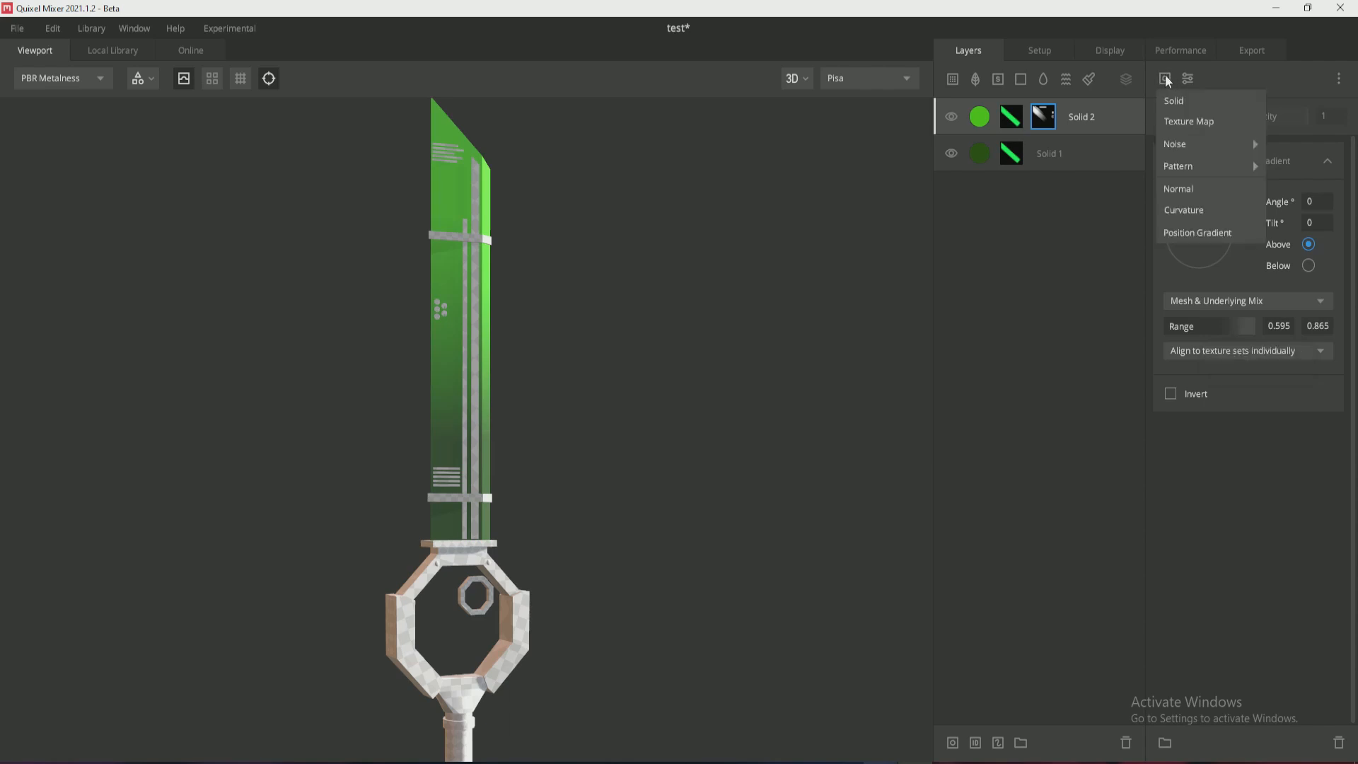
{"action": "left_click", "coordinate": [1190, 79]}
{"action": "left_click", "coordinate": [1190, 79]}
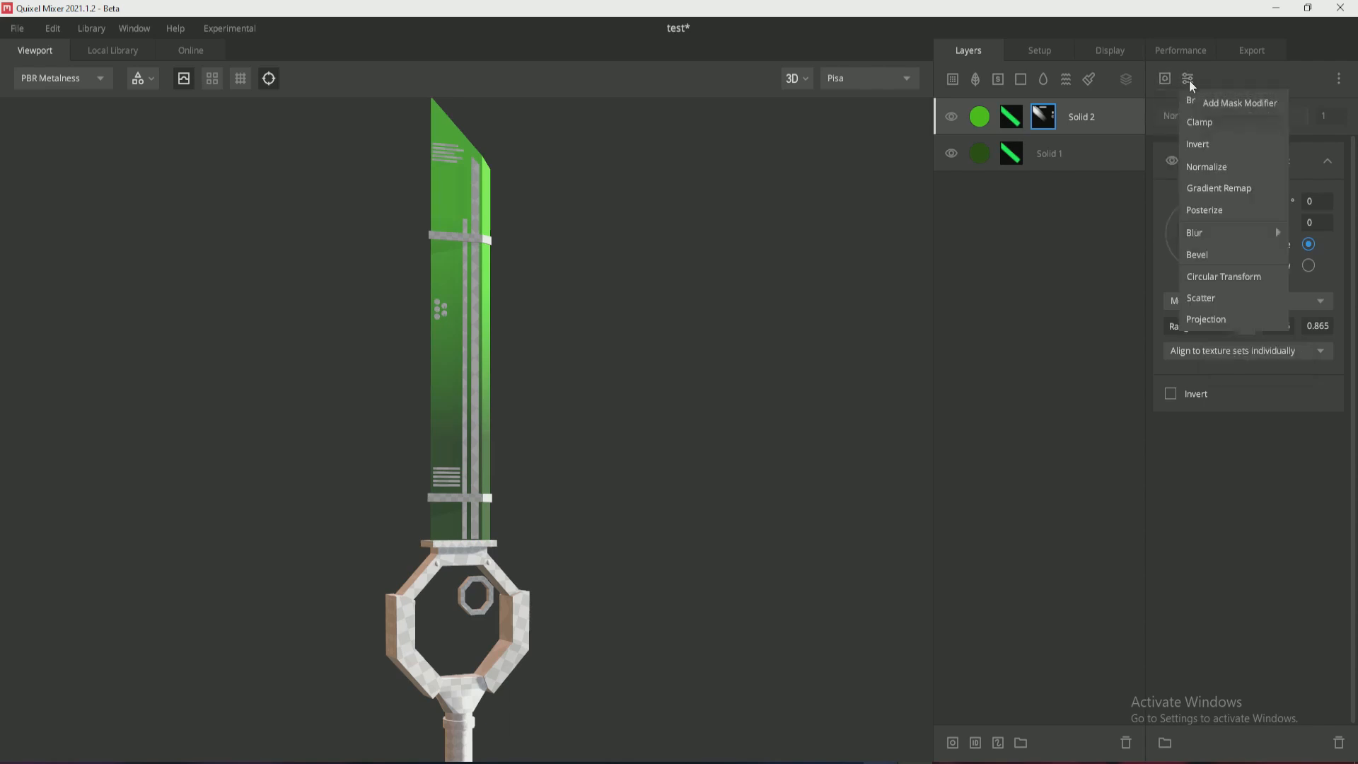
{"action": "left_click", "coordinate": [1190, 78]}
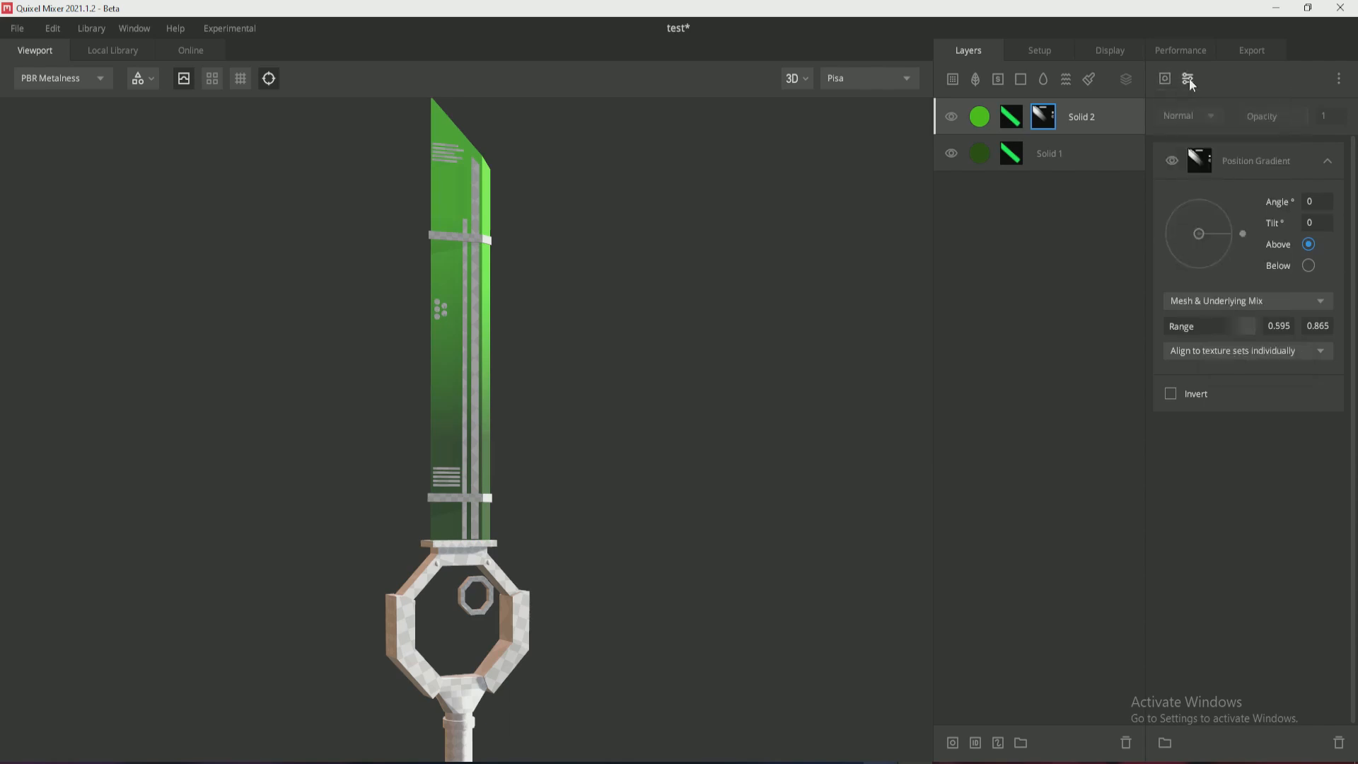
{"action": "left_click", "coordinate": [1187, 80]}
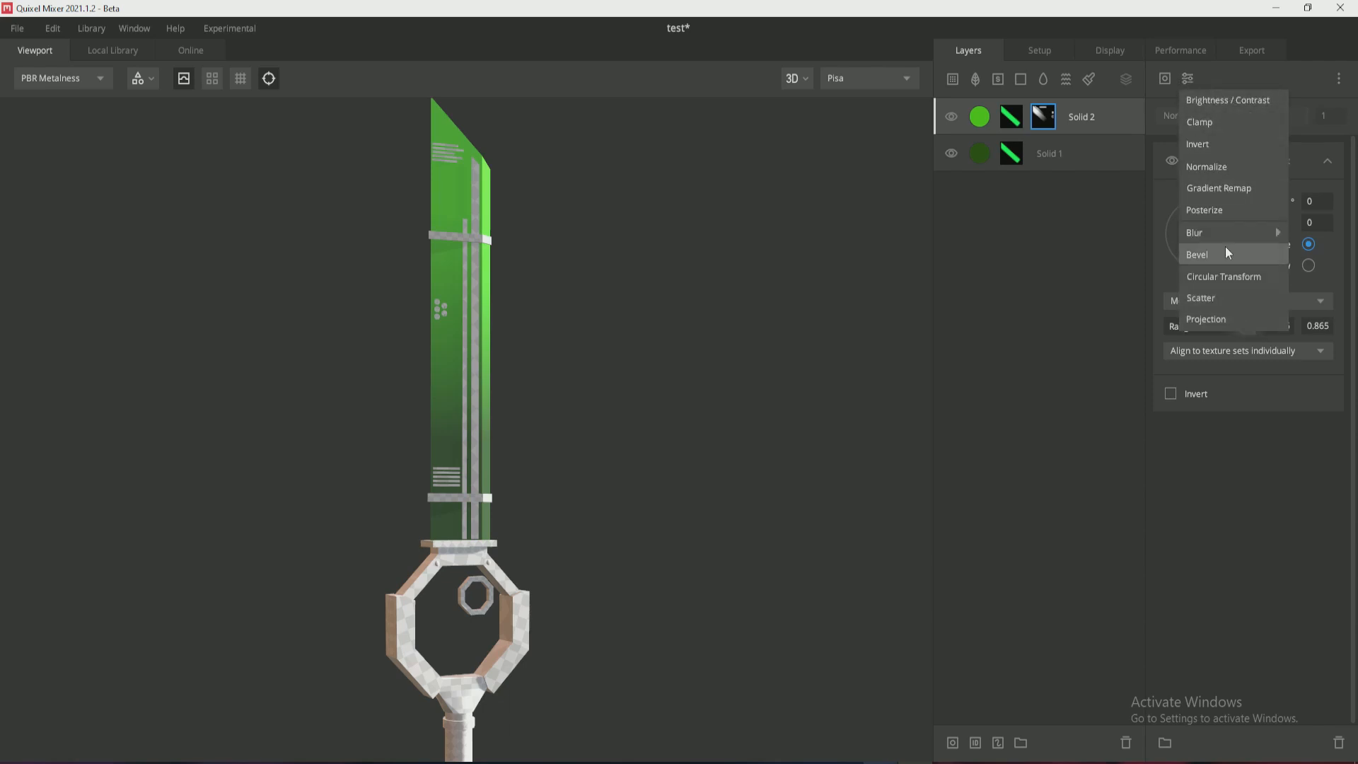
{"action": "mouse_move", "coordinate": [1230, 246]}
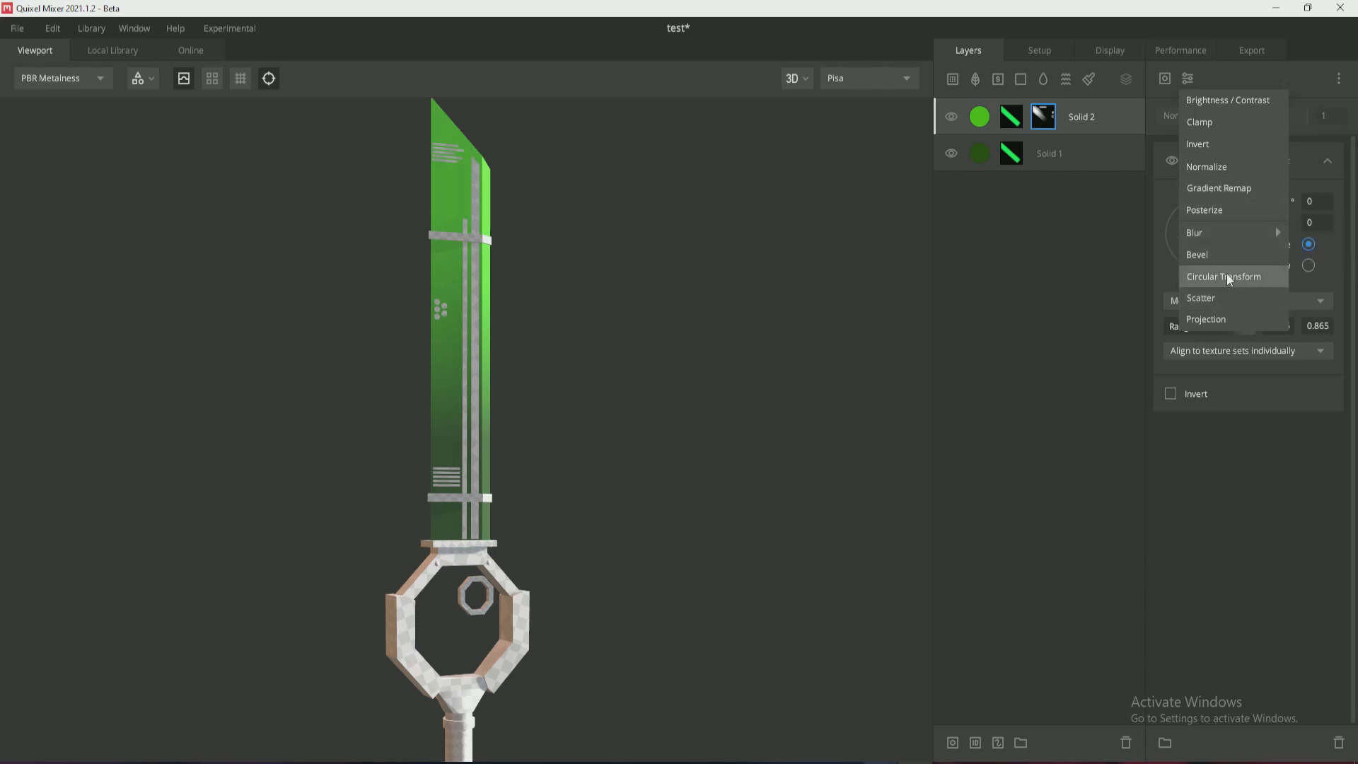
{"action": "left_click", "coordinate": [1243, 283]}
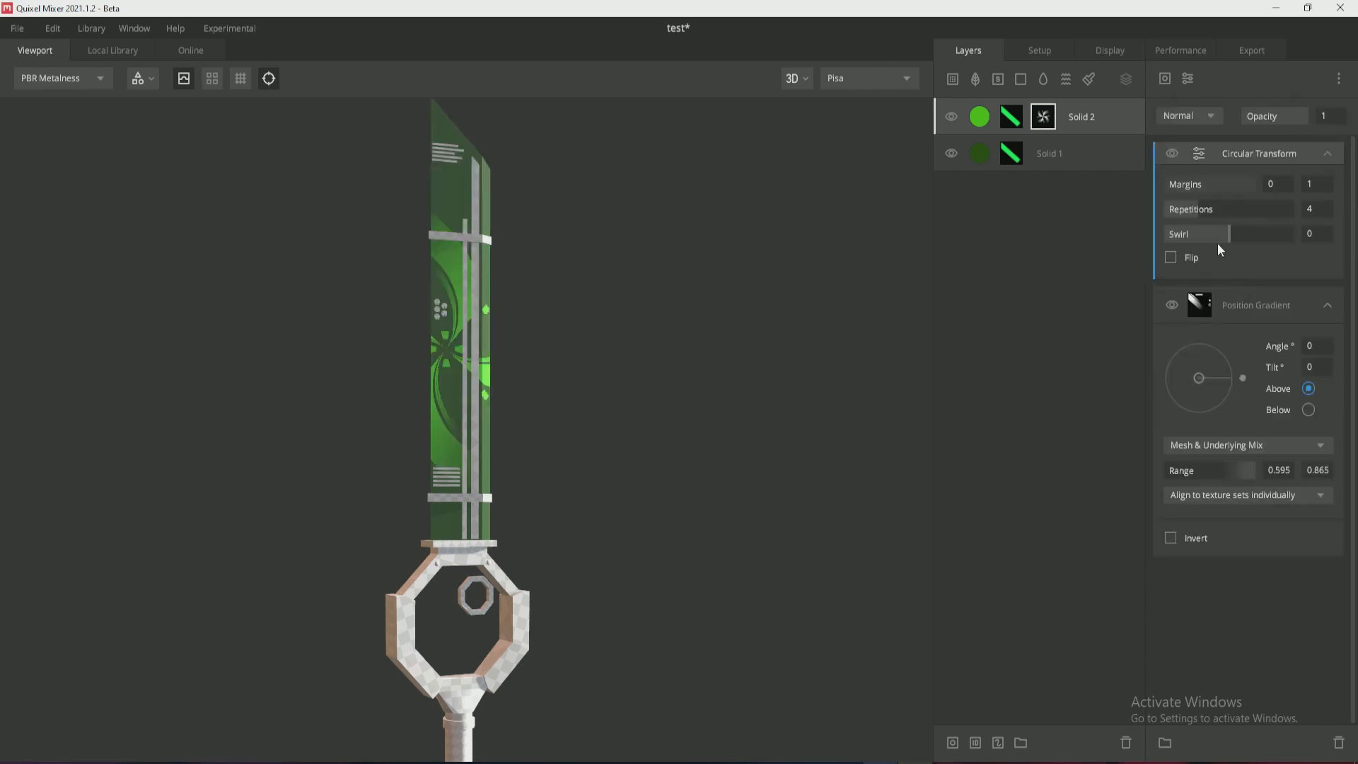
Set the Circular Transform's repetitions to 6 in Solid 2's mask stack and check the pattern along the blade.
{"action": "scroll", "coordinate": [455, 346], "scroll_direction": "up", "scroll_amount": 5}
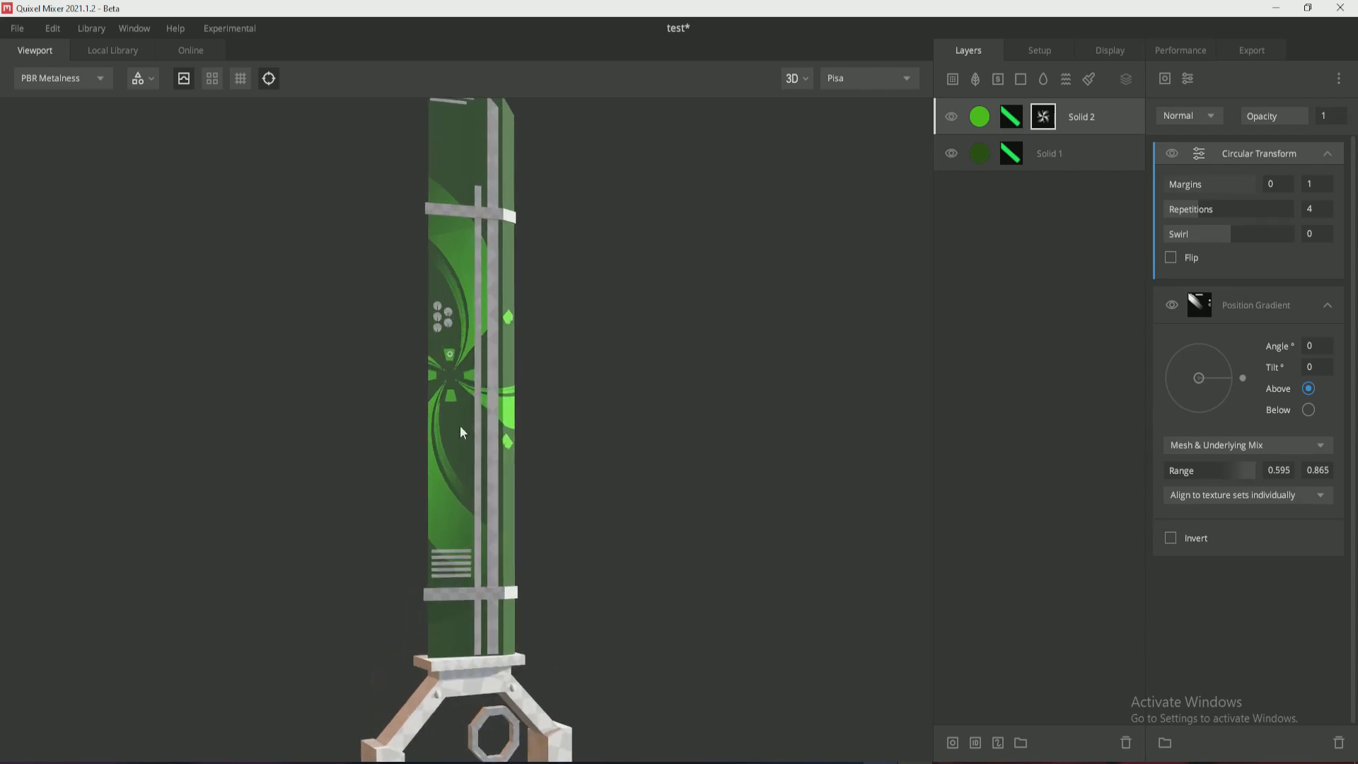
{"action": "mouse_move", "coordinate": [497, 442]}
{"action": "left_mouse_down"}
{"action": "mouse_move", "coordinate": [422, 407]}
{"action": "mouse_move", "coordinate": [438, 278]}
{"action": "mouse_move", "coordinate": [490, 325]}
{"action": "mouse_move", "coordinate": [455, 393]}
{"action": "mouse_move", "coordinate": [481, 386]}
{"action": "left_mouse_up"}
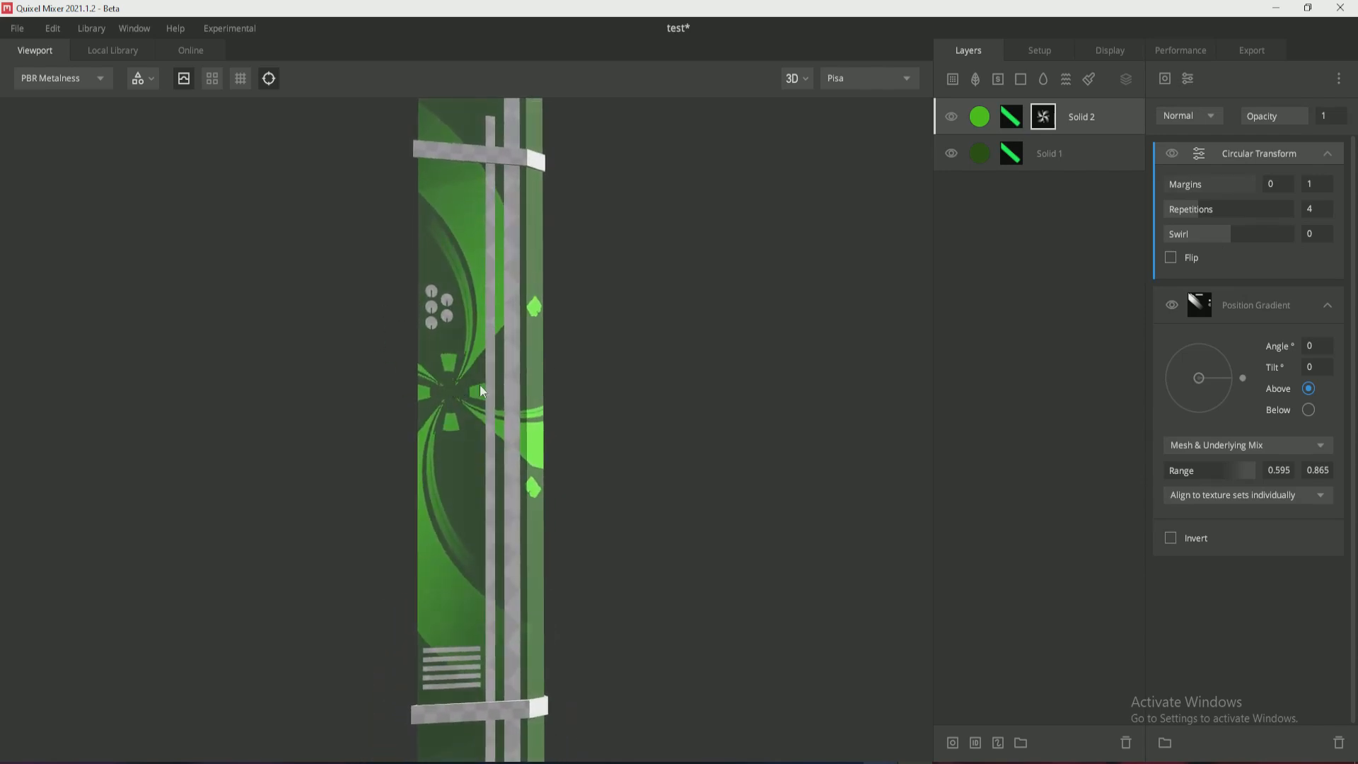
{"action": "mouse_move", "coordinate": [1203, 211]}
{"action": "left_mouse_down"}
{"action": "mouse_move", "coordinate": [1225, 211]}
{"action": "mouse_move", "coordinate": [1213, 211]}
{"action": "left_mouse_up"}
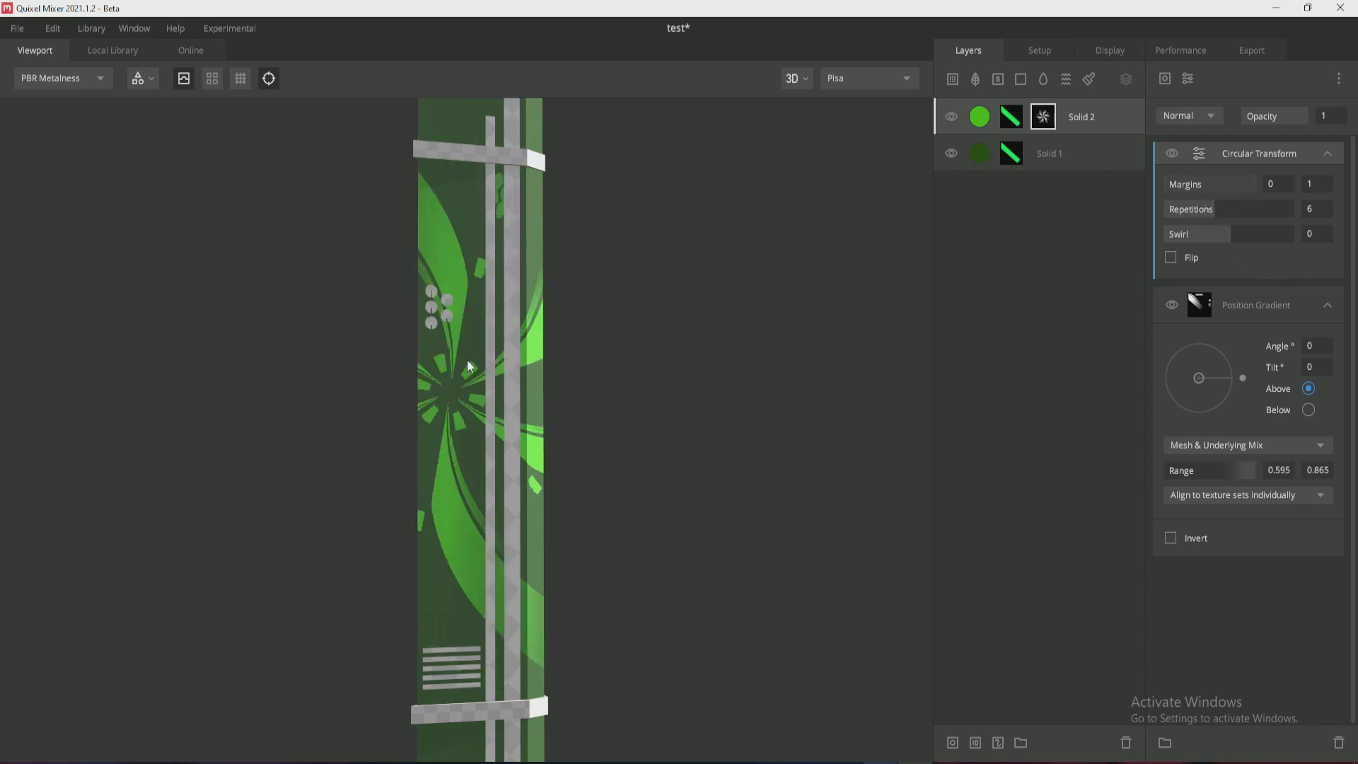
{"action": "scroll", "coordinate": [498, 349], "scroll_direction": "down", "scroll_amount": 6}
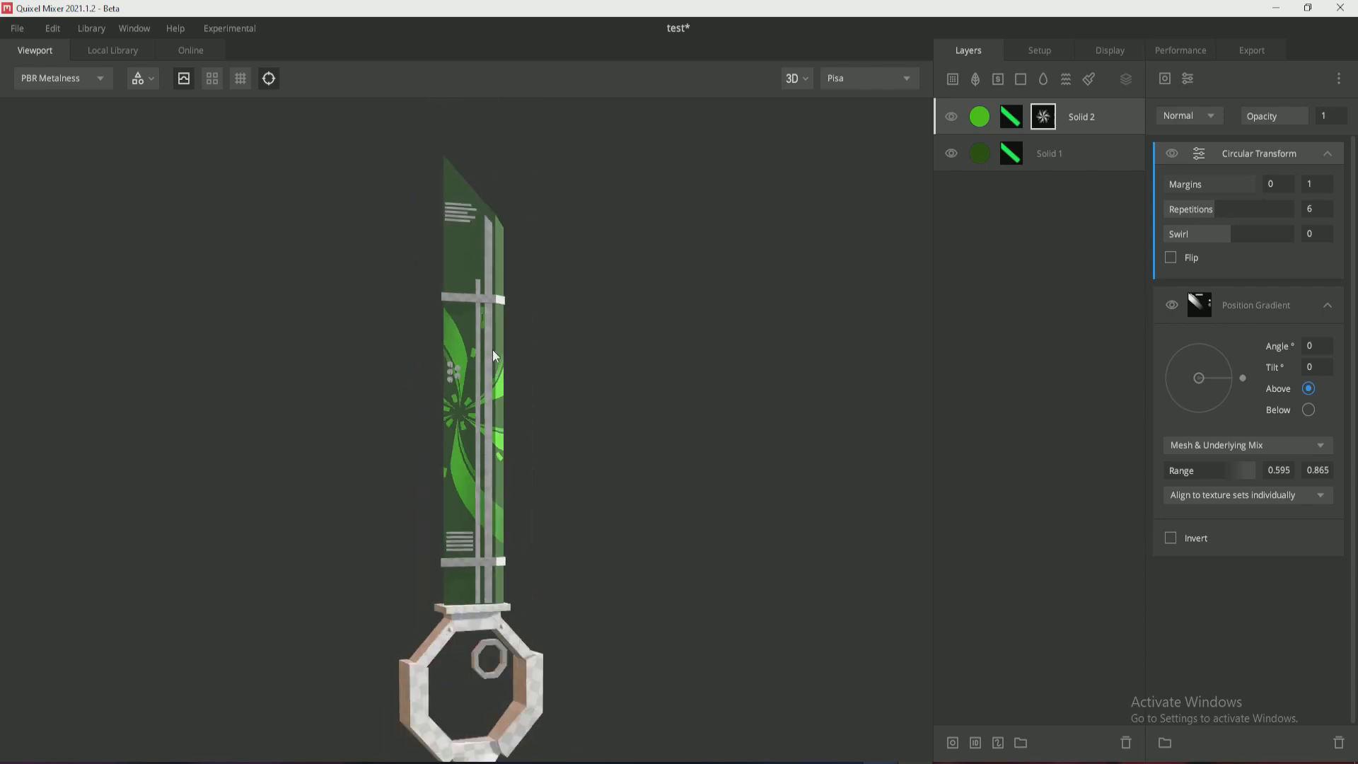
{"action": "scroll", "coordinate": [474, 373], "scroll_direction": "up", "scroll_amount": 6}
{"action": "scroll", "coordinate": [474, 372], "scroll_direction": "down", "scroll_amount": 5}
{"action": "scroll", "coordinate": [474, 371], "scroll_direction": "up", "scroll_amount": 3}
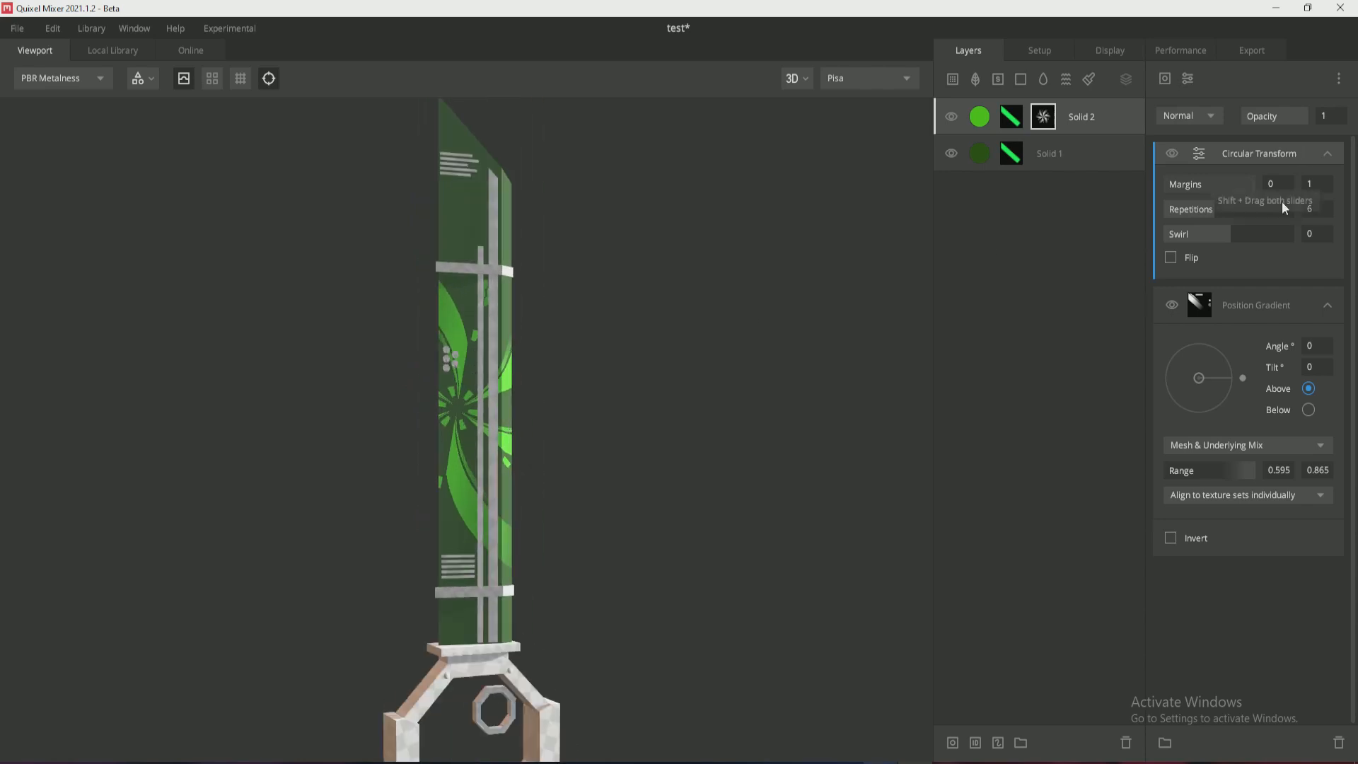
Set the Circular Transform's swirl to -0.68 and its margins to 0–0.627, trying Flip along the way.
{"action": "left_click_drag", "start_coordinate": [1226, 238], "coordinate": [1186, 244]}
{"action": "left_click", "coordinate": [1171, 258]}
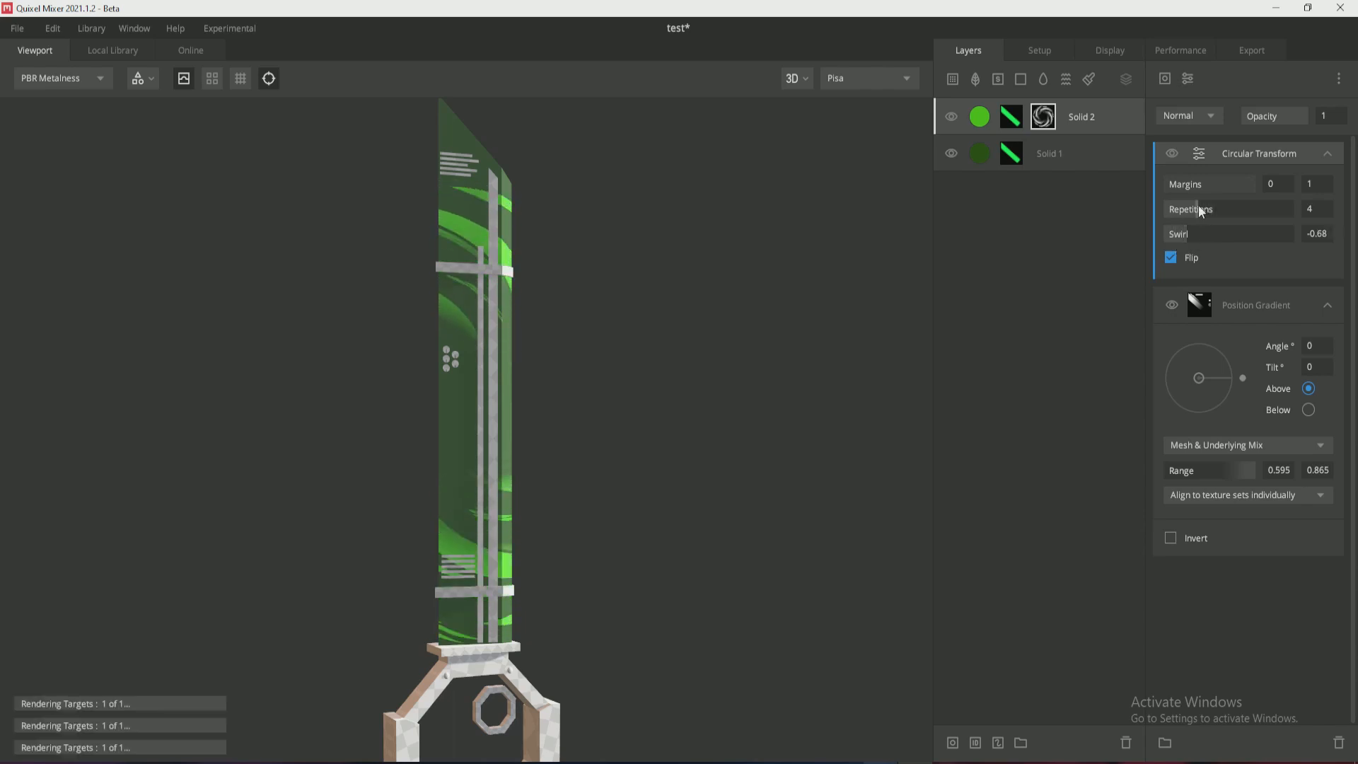
{"action": "left_click", "coordinate": [1233, 180]}
{"action": "left_click", "coordinate": [1171, 259]}
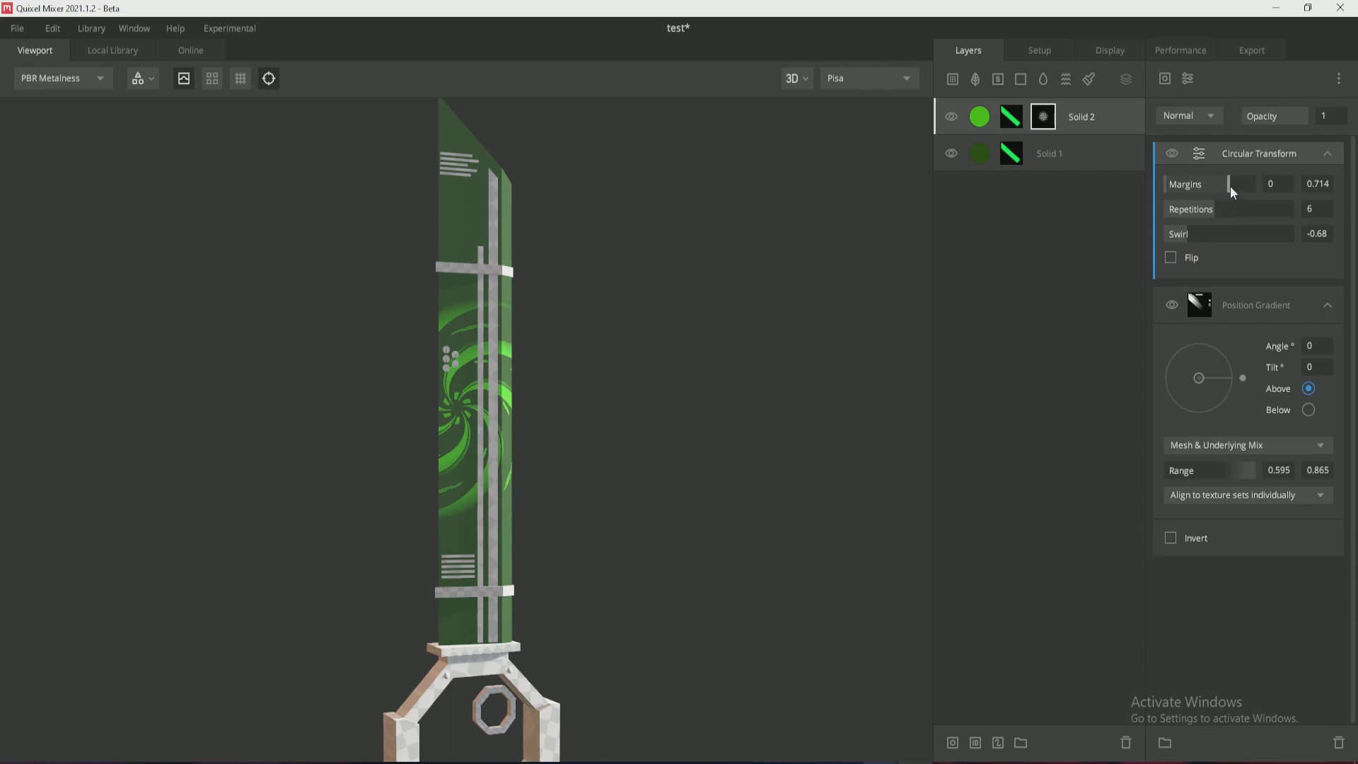
{"action": "left_click_drag", "start_coordinate": [1229, 185], "coordinate": [1222, 184]}
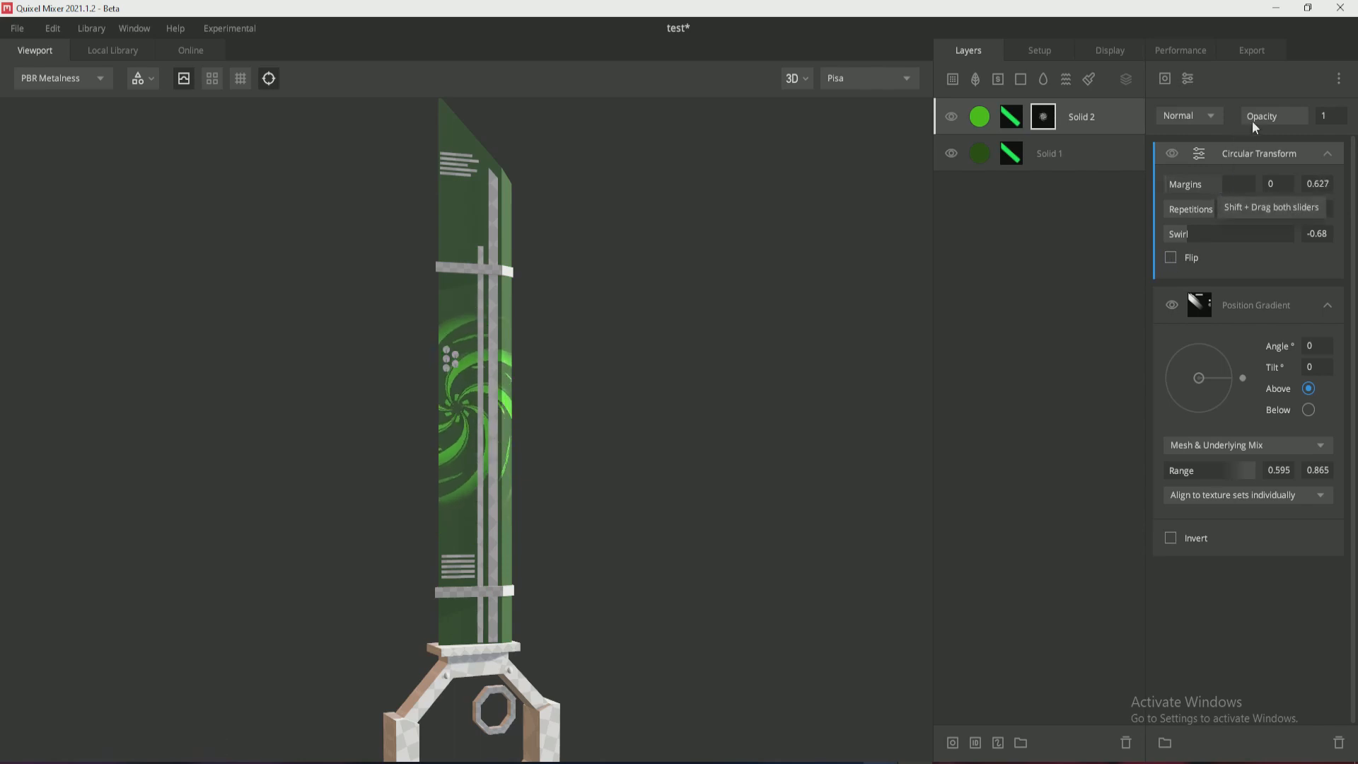
Add a Scatter modifier above the Circular Transform with density 25 and size range 0–0.683, and adjust its angle range and random seed.
{"action": "left_click", "coordinate": [1187, 78]}
{"action": "mouse_move", "coordinate": [1234, 236]}
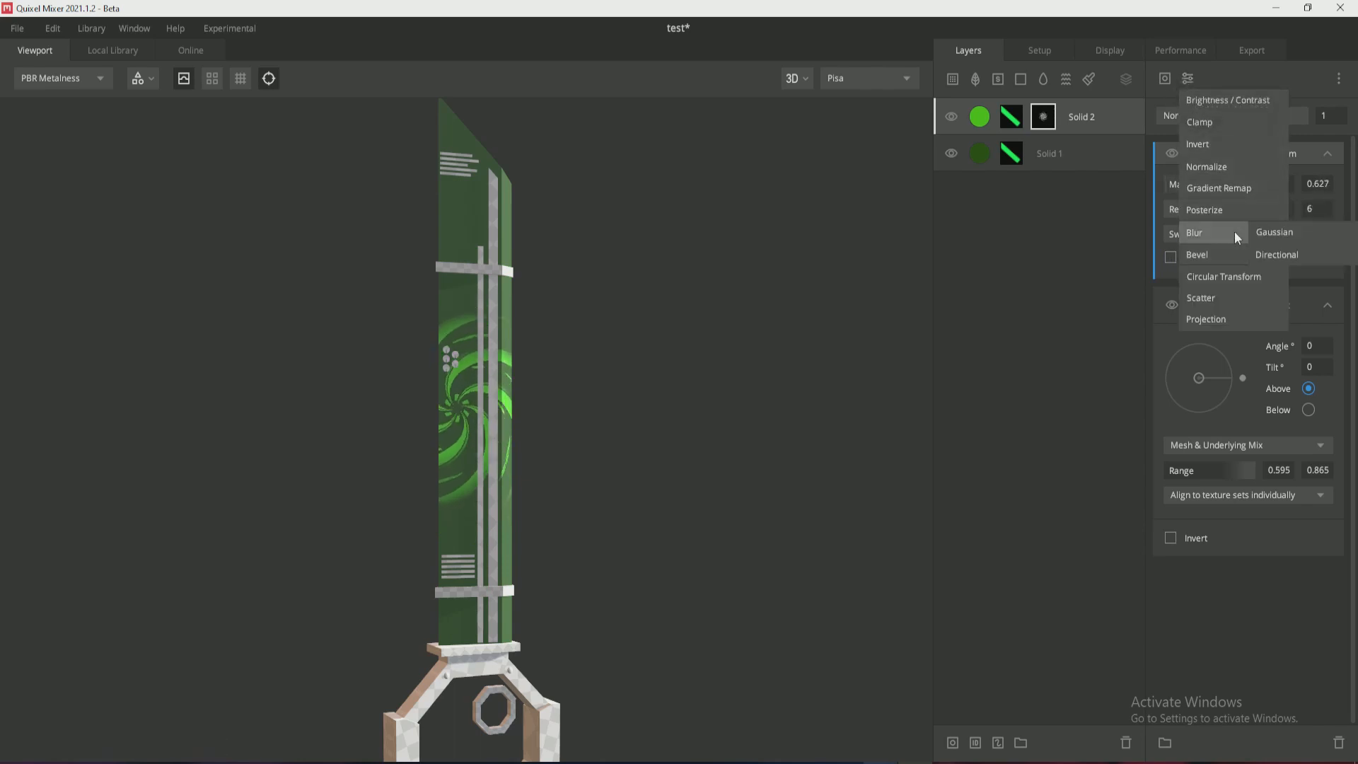
{"action": "left_click", "coordinate": [1210, 302]}
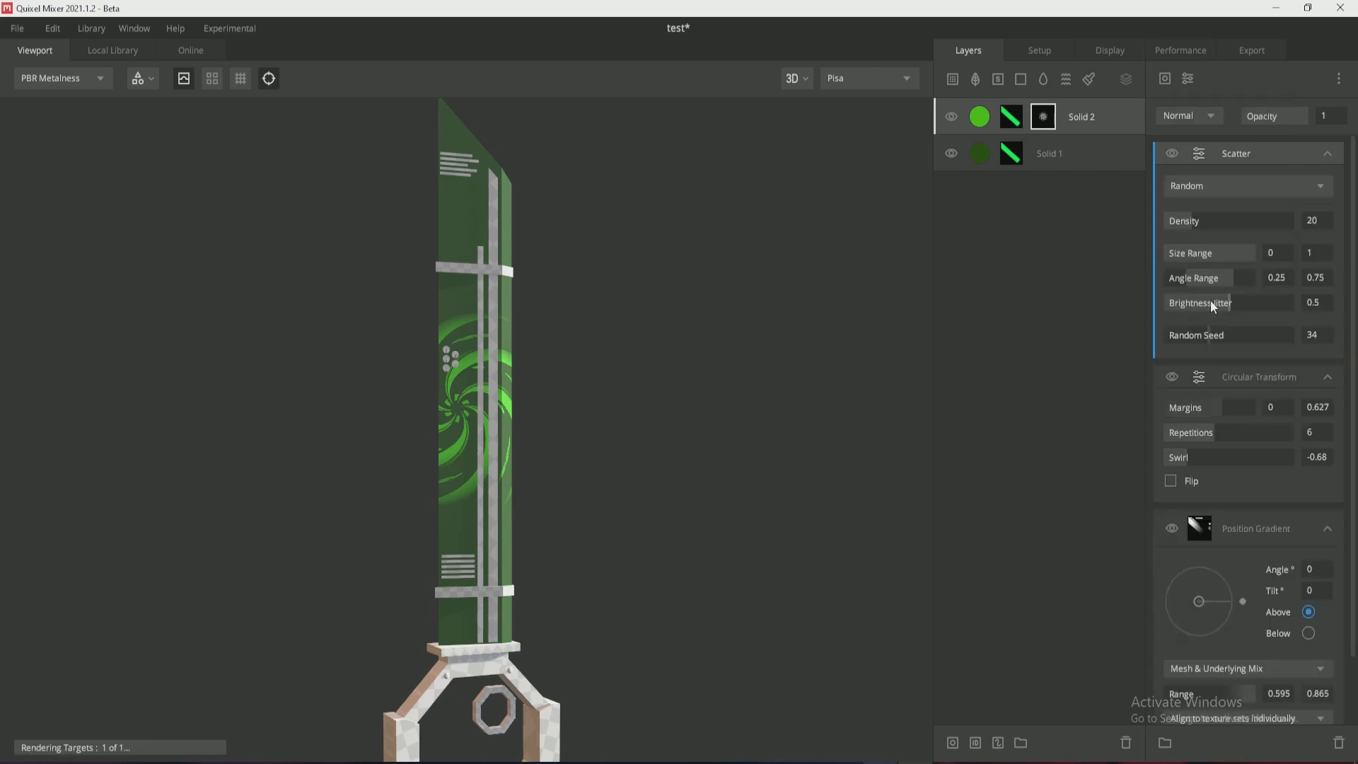
{"action": "mouse_move", "coordinate": [1194, 217]}
{"action": "left_mouse_down"}
{"action": "mouse_move", "coordinate": [1214, 217]}
{"action": "mouse_move", "coordinate": [1197, 218]}
{"action": "left_mouse_up"}
{"action": "left_click", "coordinate": [1219, 253]}
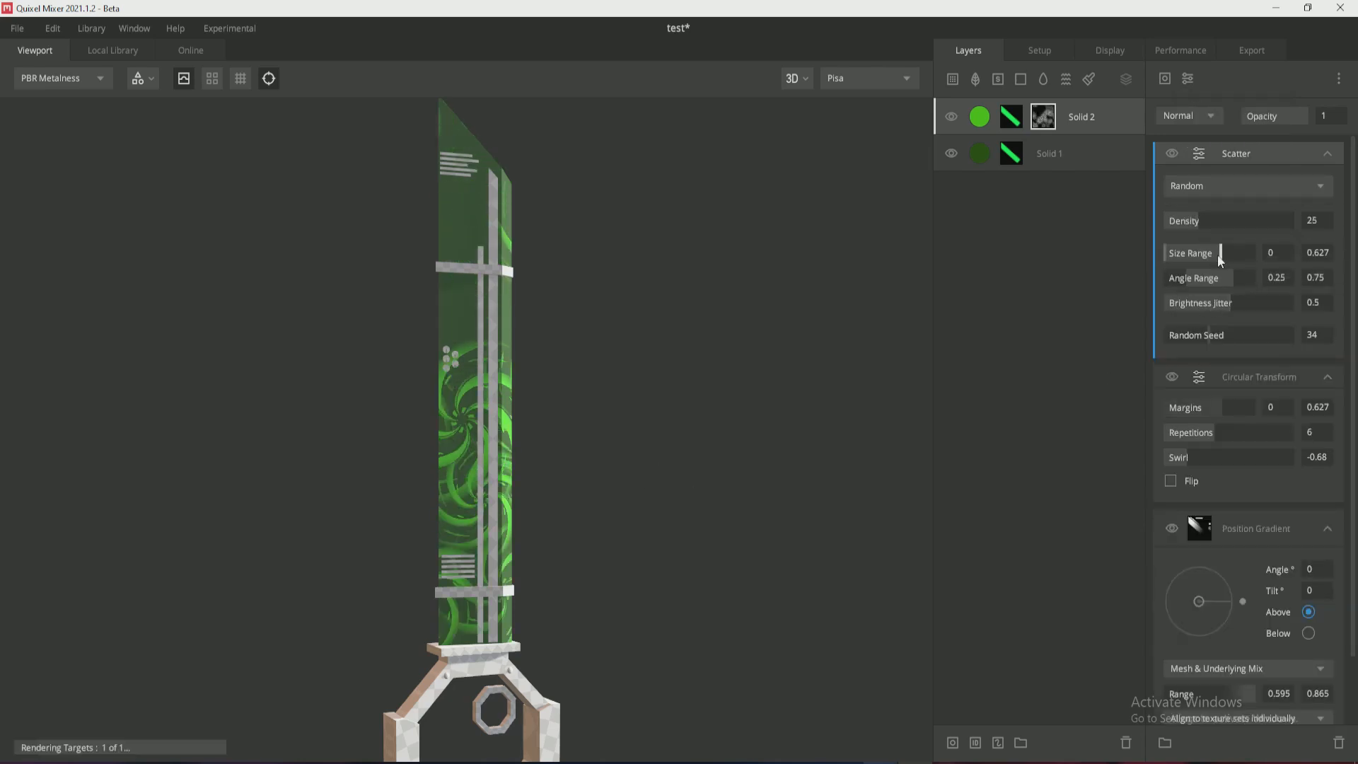
{"action": "left_click", "coordinate": [1227, 254]}
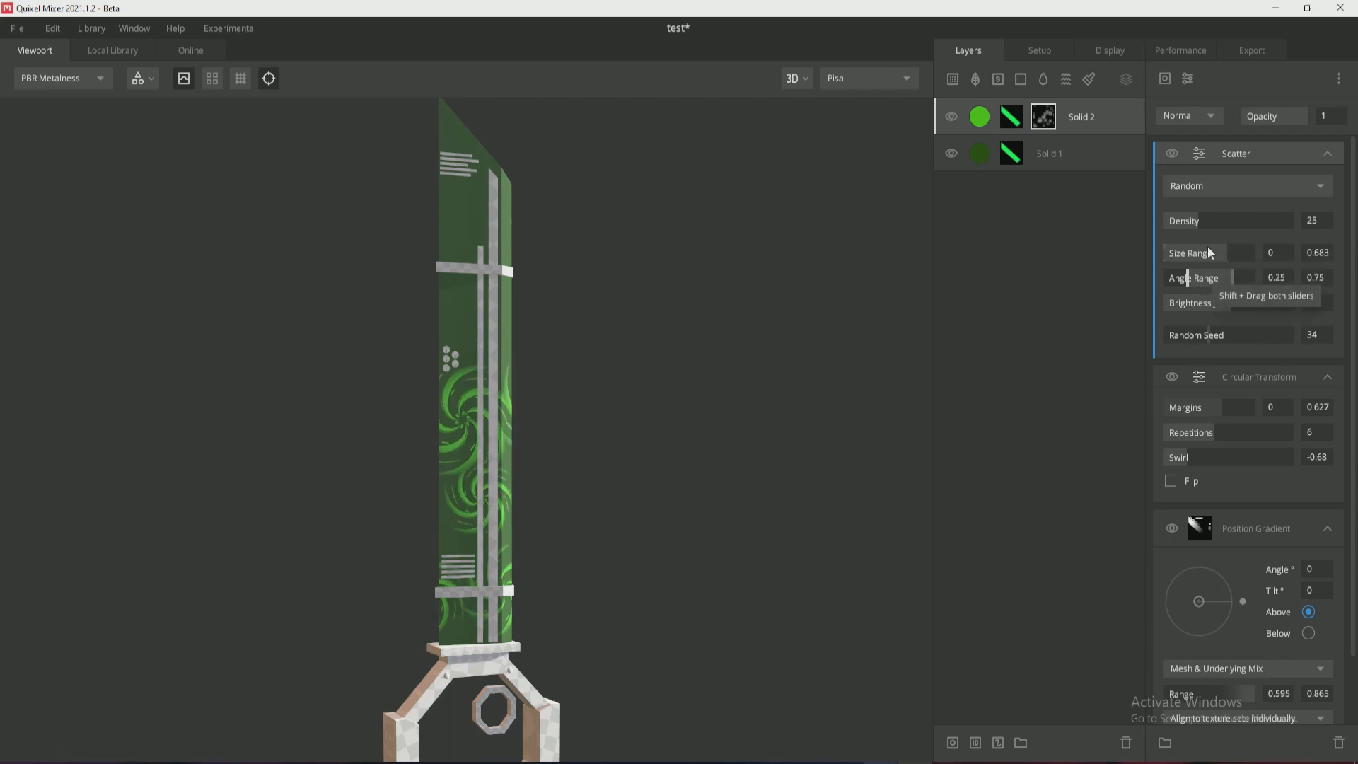
{"action": "left_click_drag", "start_coordinate": [1187, 278], "coordinate": [1226, 338]}
{"action": "left_click", "coordinate": [1228, 337]}
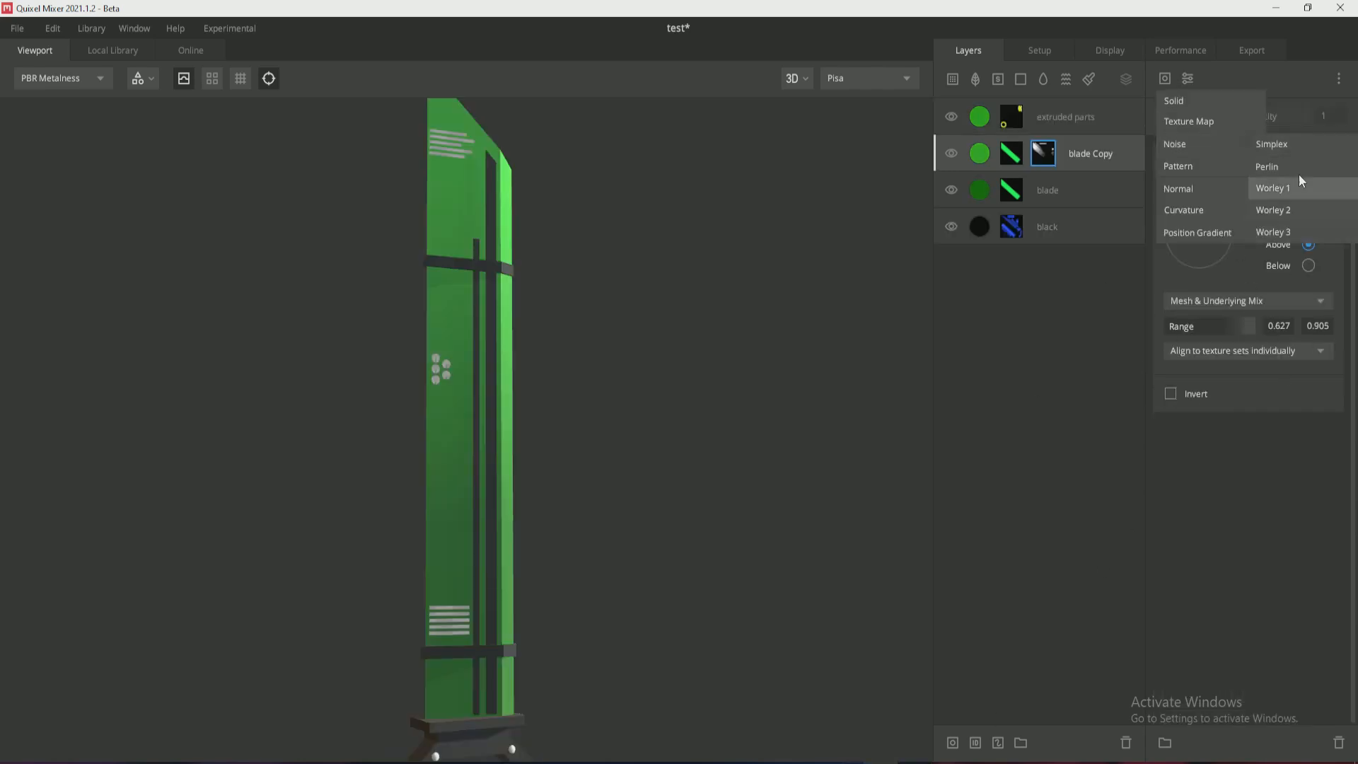
Add a Simplex Noise component to the blade Copy layer's mask stack and show the Active Mask in the viewport.
{"action": "left_click", "coordinate": [1229, 440]}
{"action": "left_click", "coordinate": [1165, 82]}
{"action": "mouse_move", "coordinate": [1200, 145]}
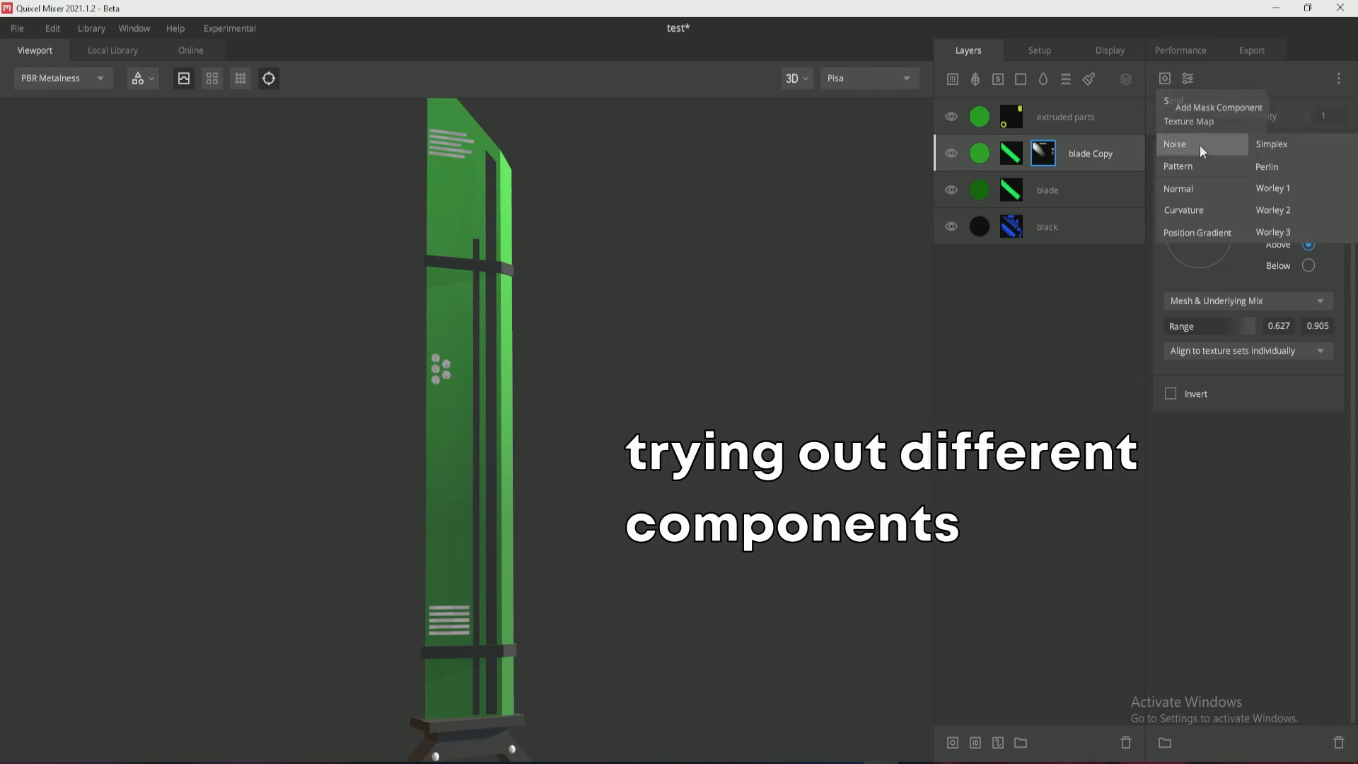
{"action": "left_click", "coordinate": [1322, 143]}
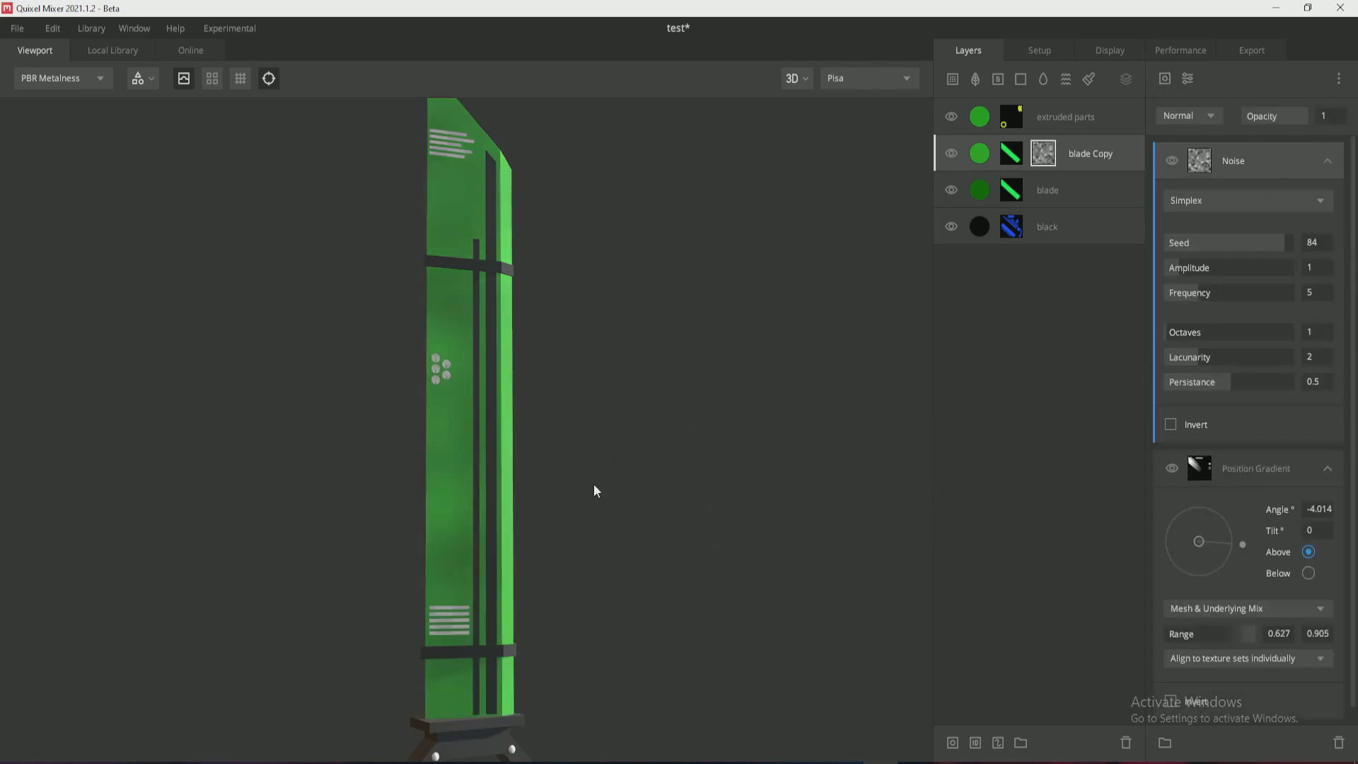
{"action": "left_click", "coordinate": [77, 77]}
{"action": "left_click", "coordinate": [76, 296]}
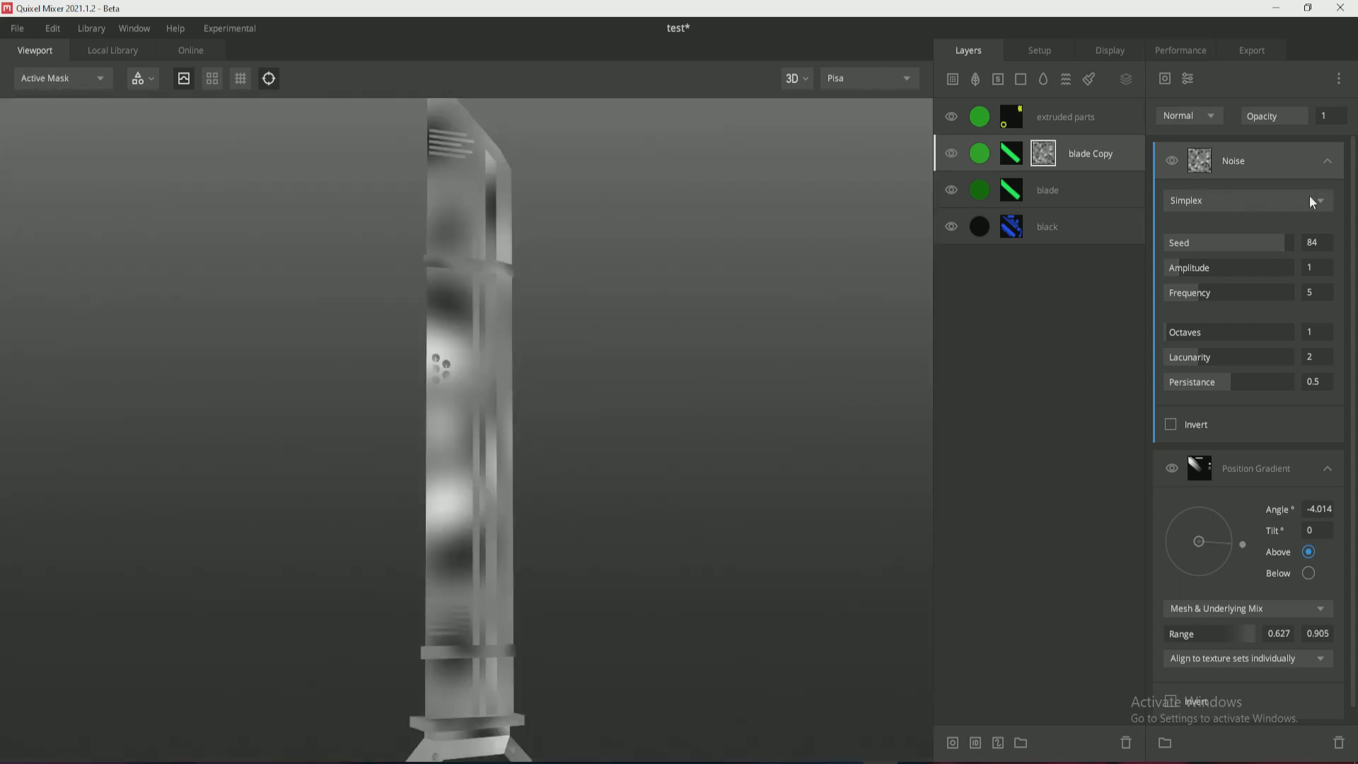
Set the blend mode of the Noise component in blade Copy's mask stack to Overlay.
{"action": "left_click", "coordinate": [1207, 117]}
{"action": "left_click", "coordinate": [1211, 117]}
{"action": "left_click", "coordinate": [1211, 118]}
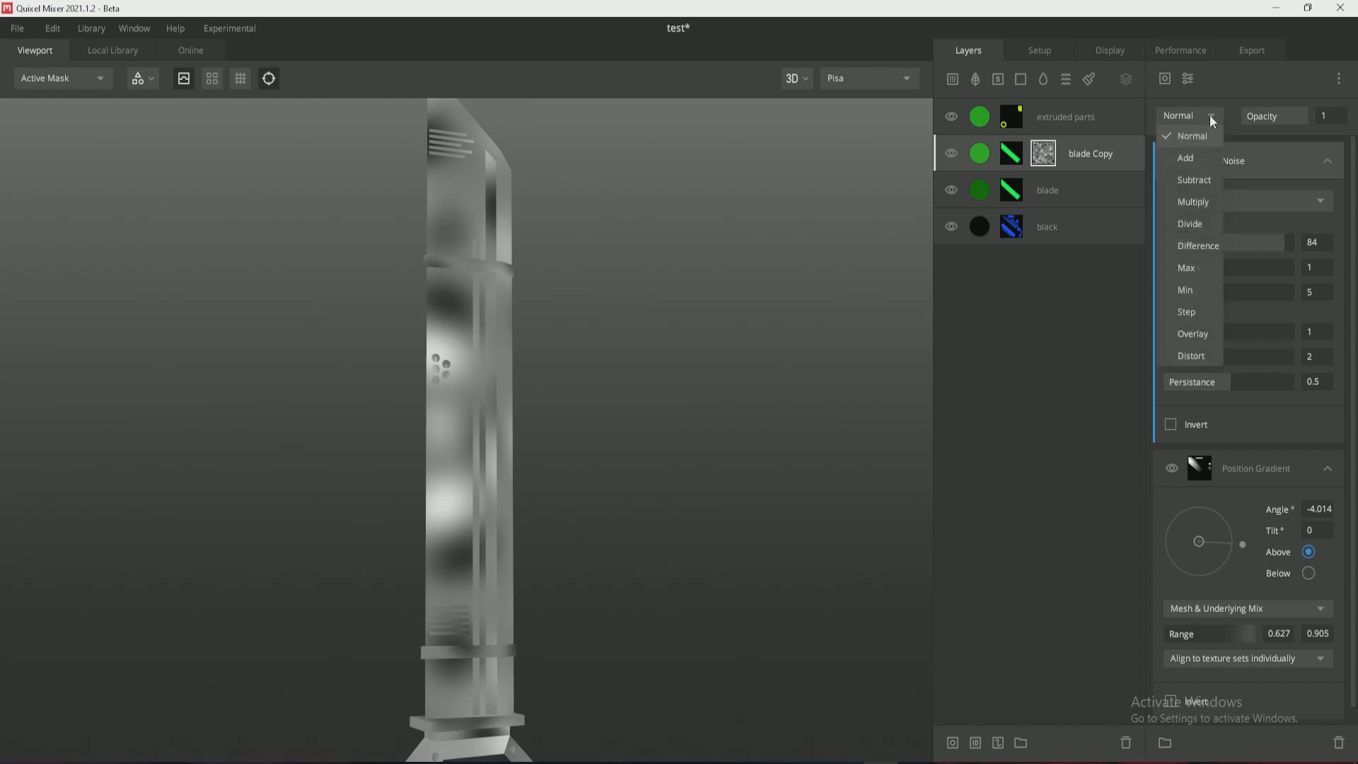
{"action": "left_click", "coordinate": [1201, 333]}
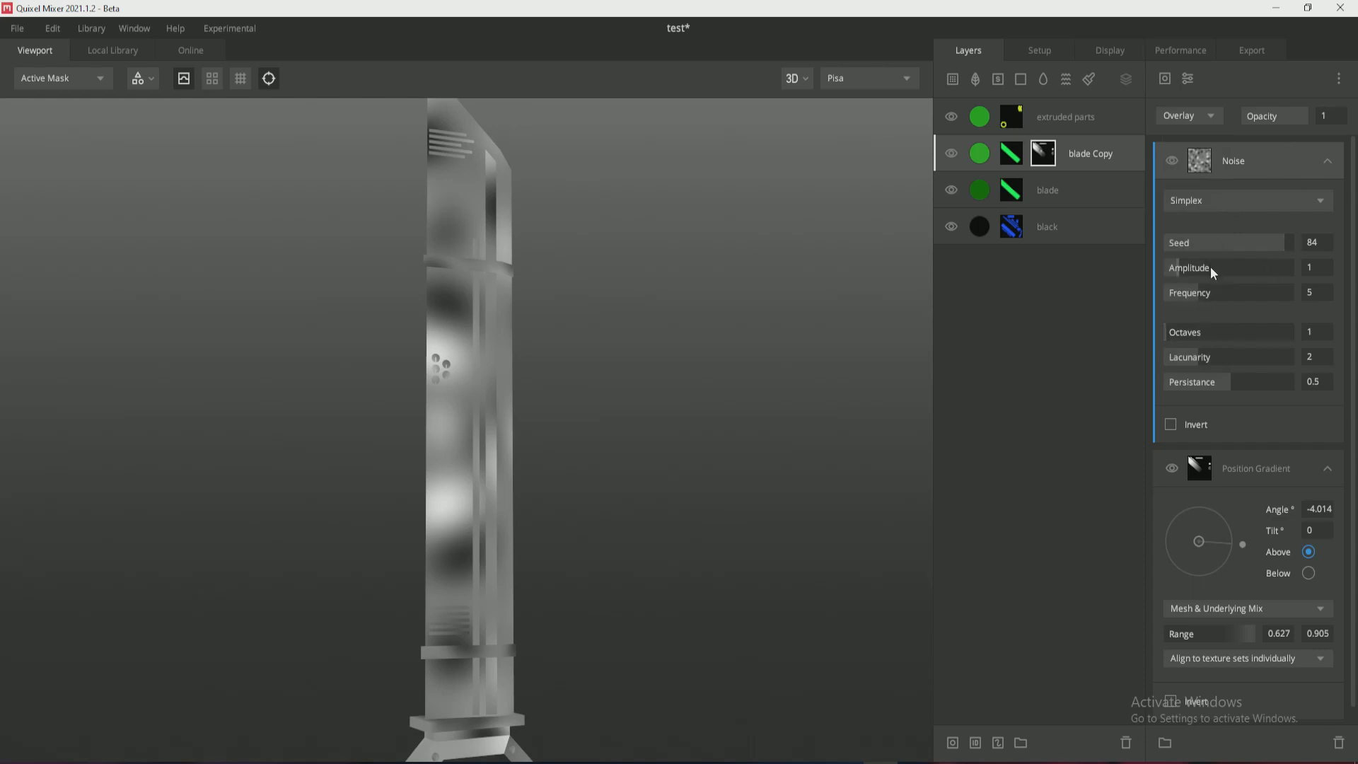
Set the Position Gradient's angle to 0 and the Noise component's seed to 72.
{"action": "left_click", "coordinate": [1244, 543]}
{"action": "mouse_move", "coordinate": [1203, 542]}
{"action": "left_mouse_down"}
{"action": "mouse_move", "coordinate": [1214, 542]}
{"action": "mouse_move", "coordinate": [1195, 542]}
{"action": "left_mouse_up"}
{"action": "left_click", "coordinate": [1255, 241]}
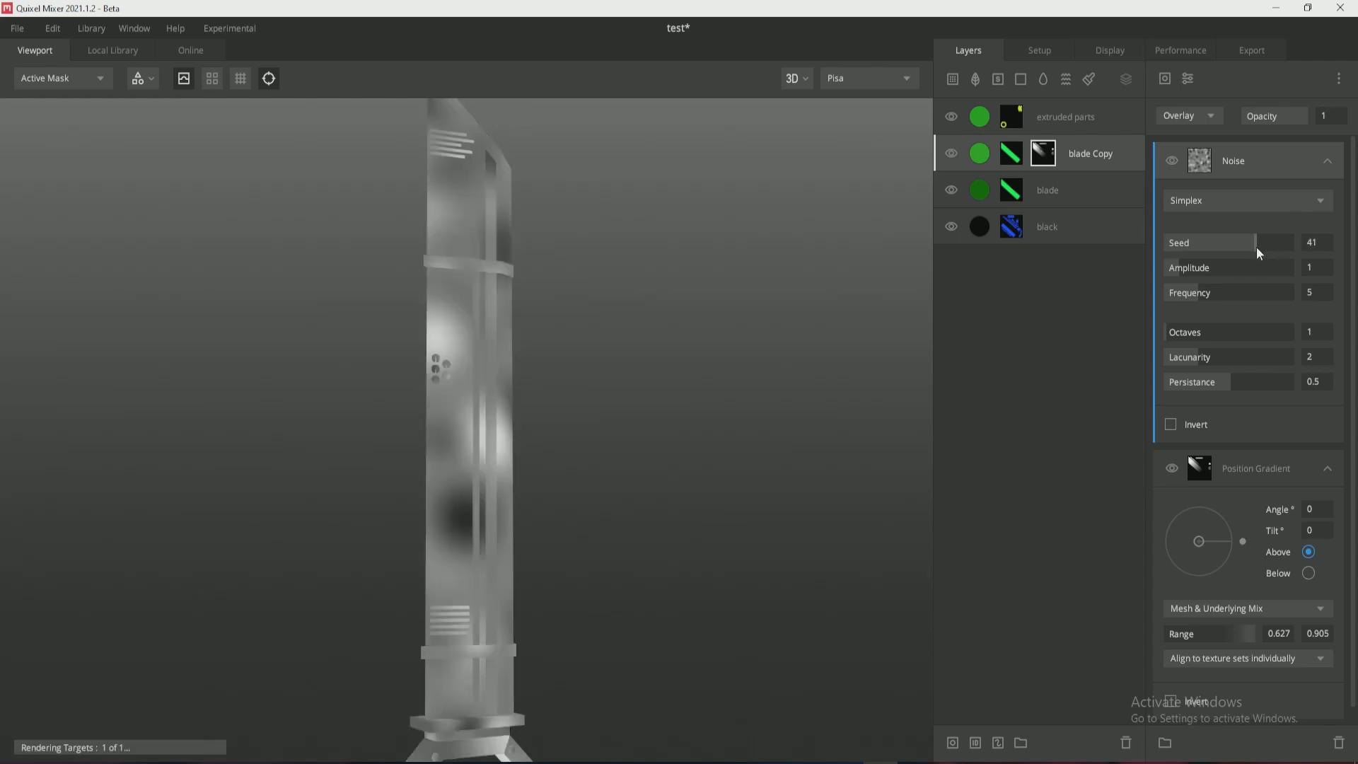
{"action": "left_click", "coordinate": [1212, 117]}
{"action": "left_click", "coordinate": [1211, 117]}
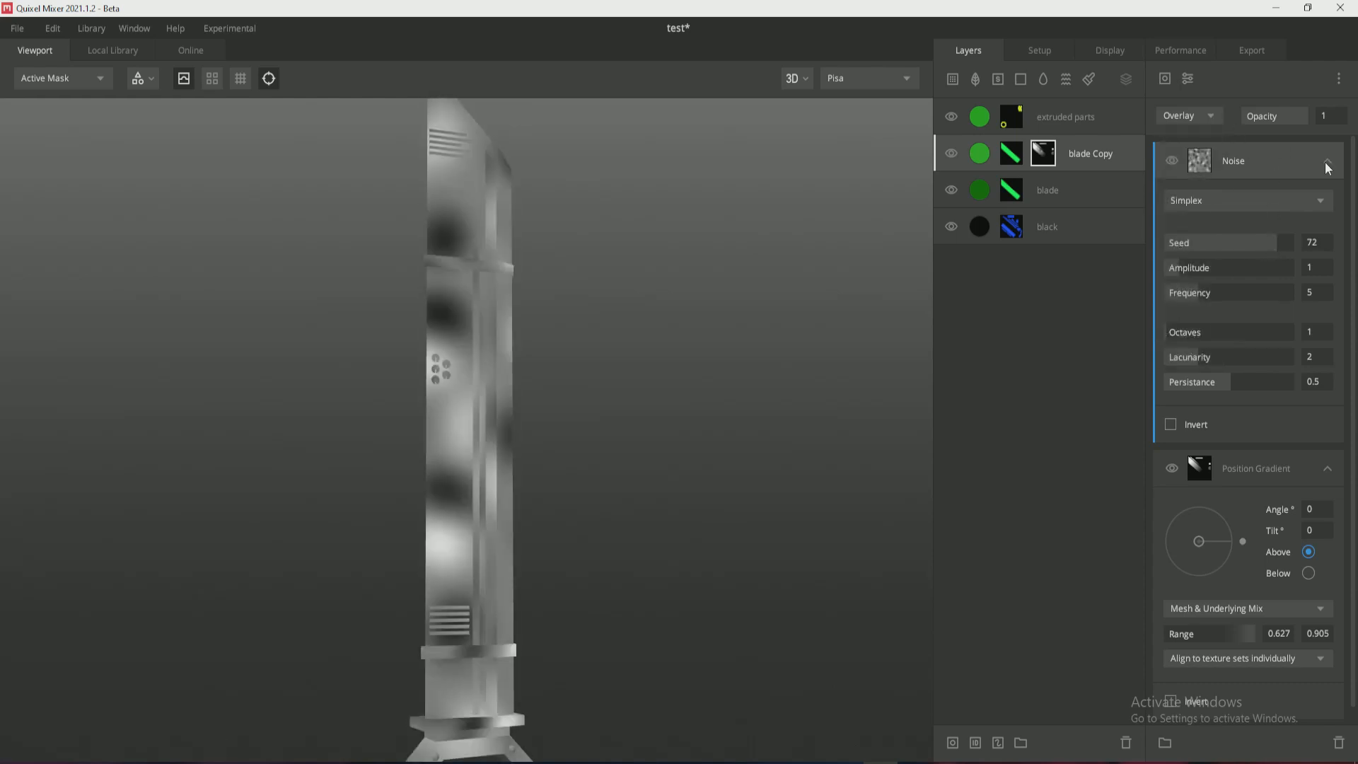
Try the Perlin noise type, settle on Worley 1, and return the viewport to PBR Metalness.
{"action": "left_click", "coordinate": [1326, 163]}
{"action": "left_click", "coordinate": [1326, 162]}
{"action": "left_click", "coordinate": [1311, 201]}
{"action": "left_click", "coordinate": [1263, 248]}
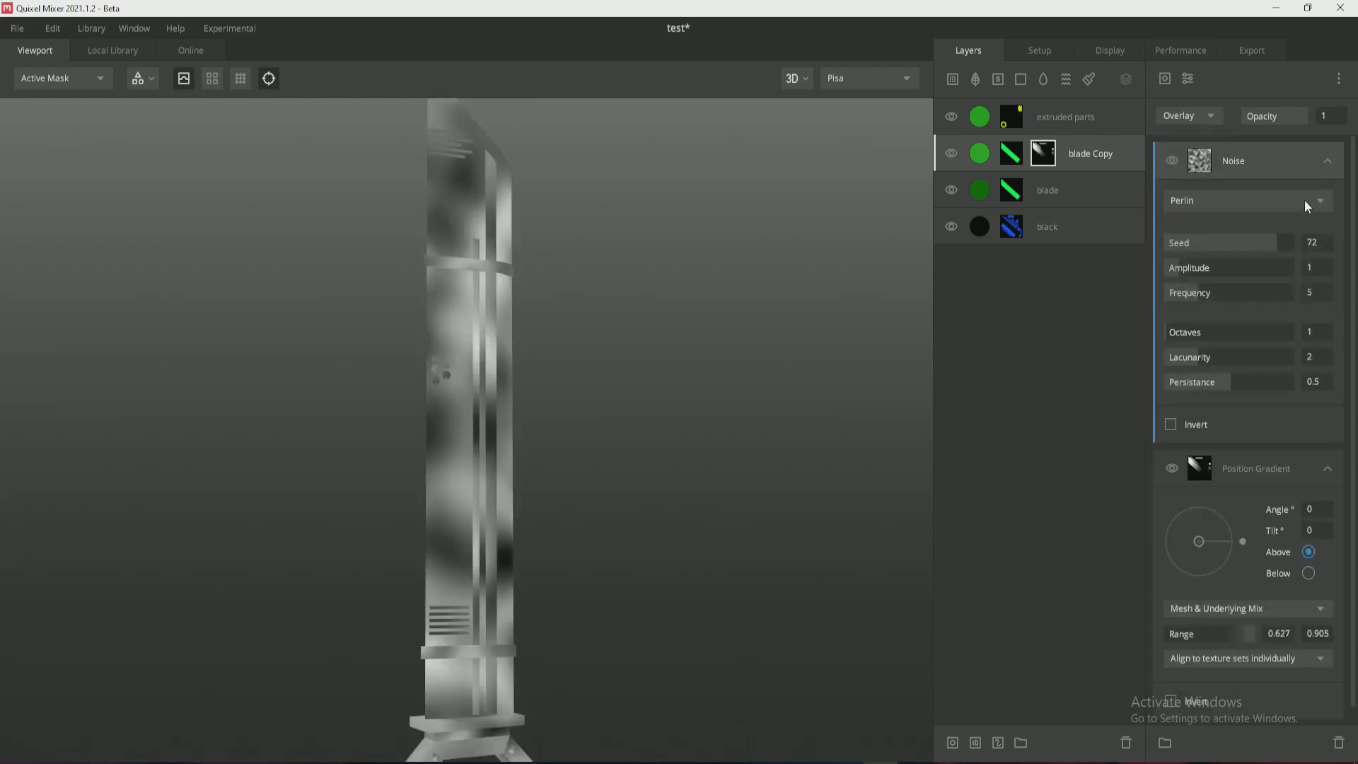
{"action": "left_click", "coordinate": [1305, 200]}
{"action": "left_click", "coordinate": [1272, 271]}
{"action": "left_click", "coordinate": [1292, 201]}
{"action": "left_click", "coordinate": [1292, 201]}
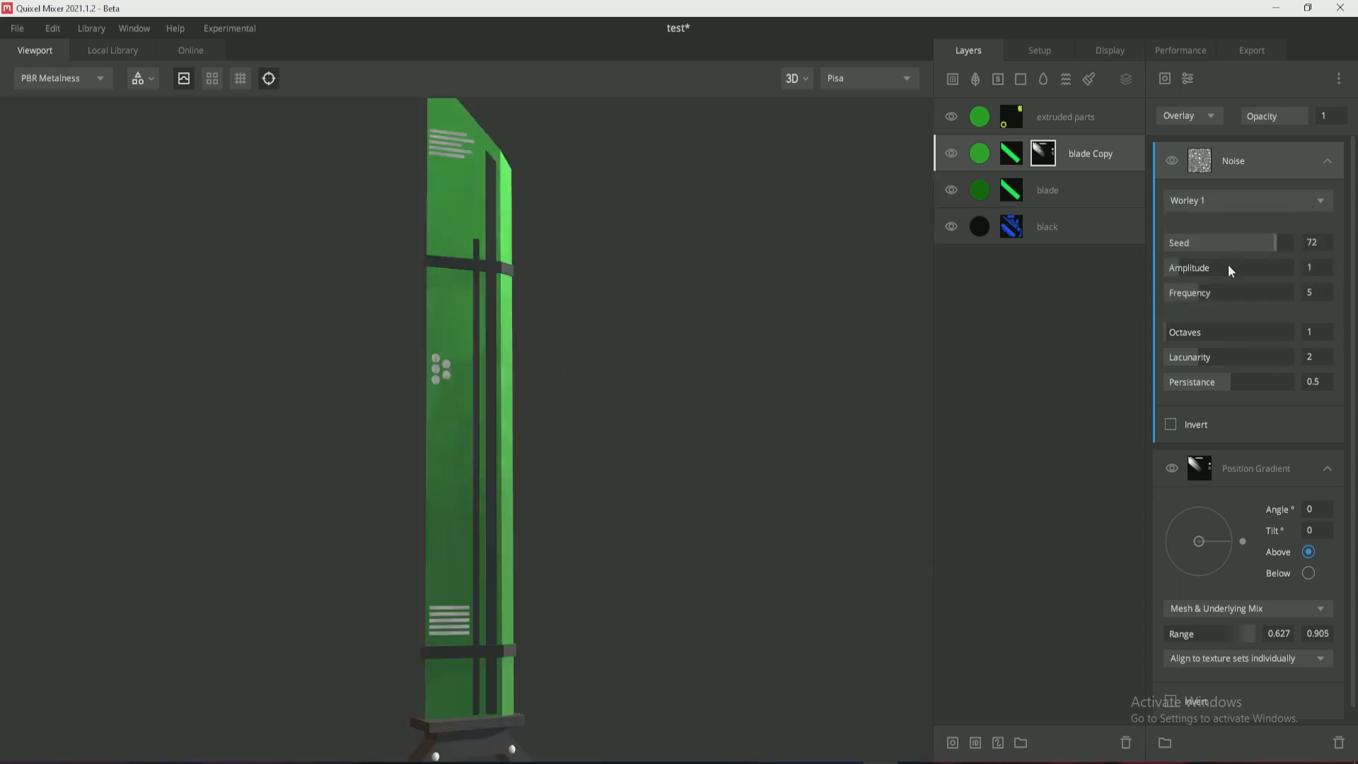
Set the Worley 1 noise to amplitude 10, frequency 5.414, octaves 2, lacunarity 1.953 and persistance 0.453, and inspect the blade.
{"action": "left_click_drag", "start_coordinate": [1195, 270], "coordinate": [1329, 264]}
{"action": "left_click_drag", "start_coordinate": [1198, 293], "coordinate": [1324, 274]}
{"action": "left_click", "coordinate": [1238, 269]}
{"action": "left_click", "coordinate": [1238, 332]}
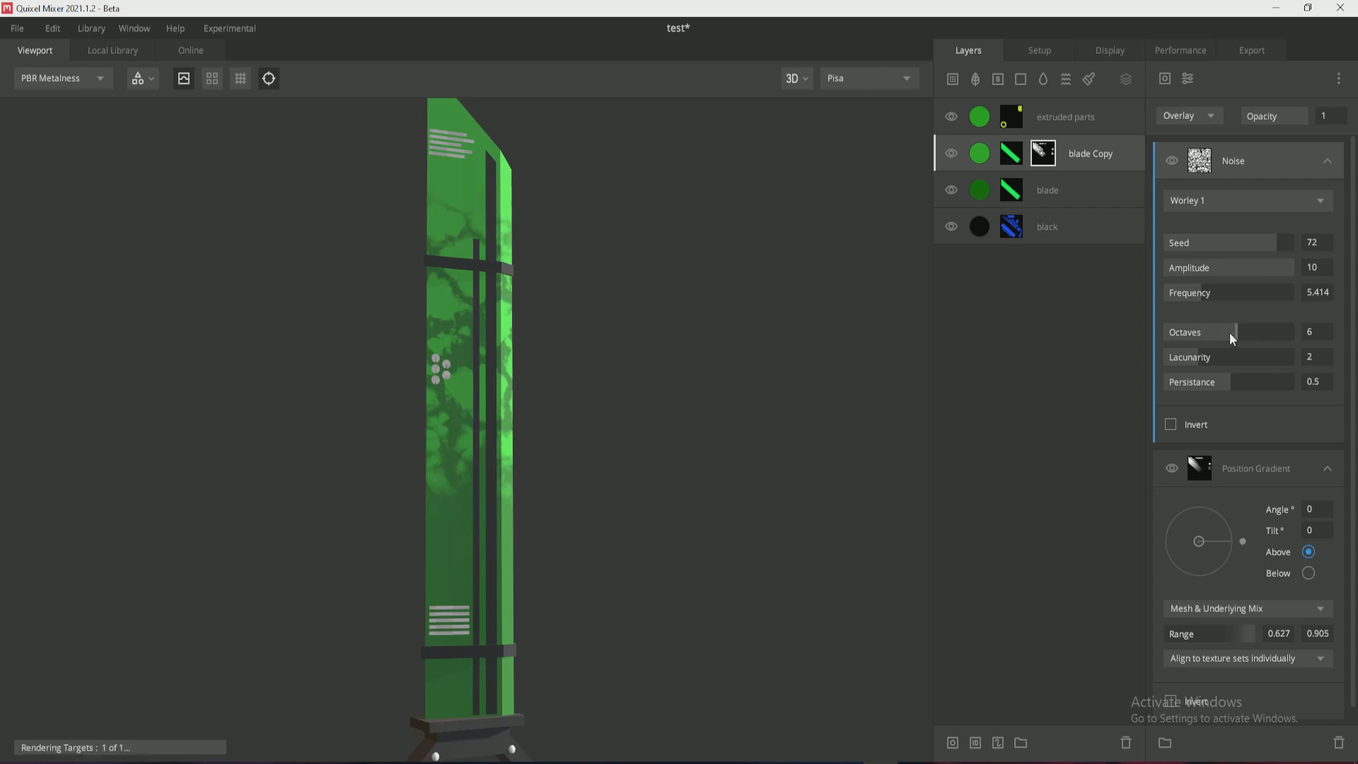
{"action": "left_click_drag", "start_coordinate": [1230, 332], "coordinate": [1194, 358]}
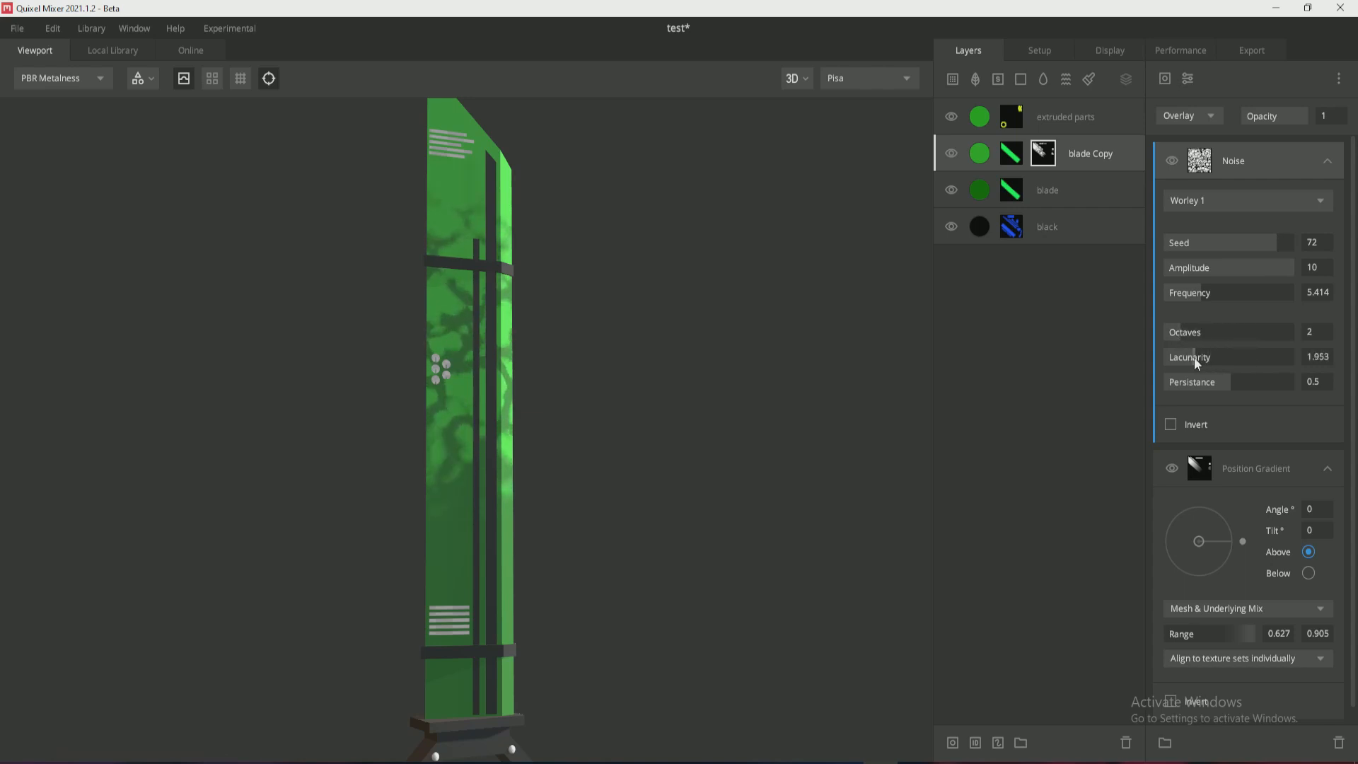
{"action": "left_click", "coordinate": [1265, 382]}
{"action": "left_click_drag", "start_coordinate": [607, 410], "coordinate": [411, 486]}
{"action": "left_click_drag", "start_coordinate": [454, 445], "coordinate": [470, 263]}
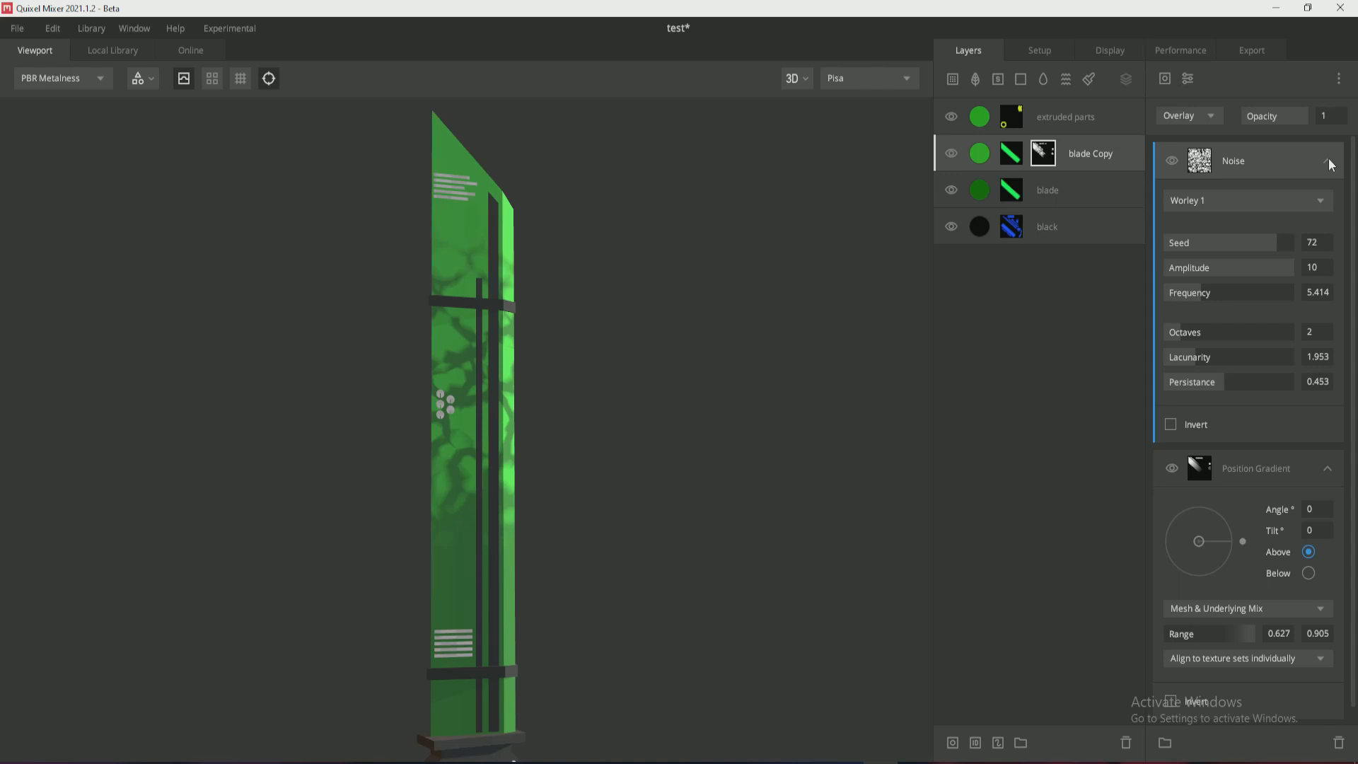
Set the Worley 1 noise frequency to 9.724 for a finer pattern on the blade.
{"action": "left_click", "coordinate": [1311, 202]}
{"action": "left_click", "coordinate": [1310, 201]}
{"action": "left_click", "coordinate": [1165, 78]}
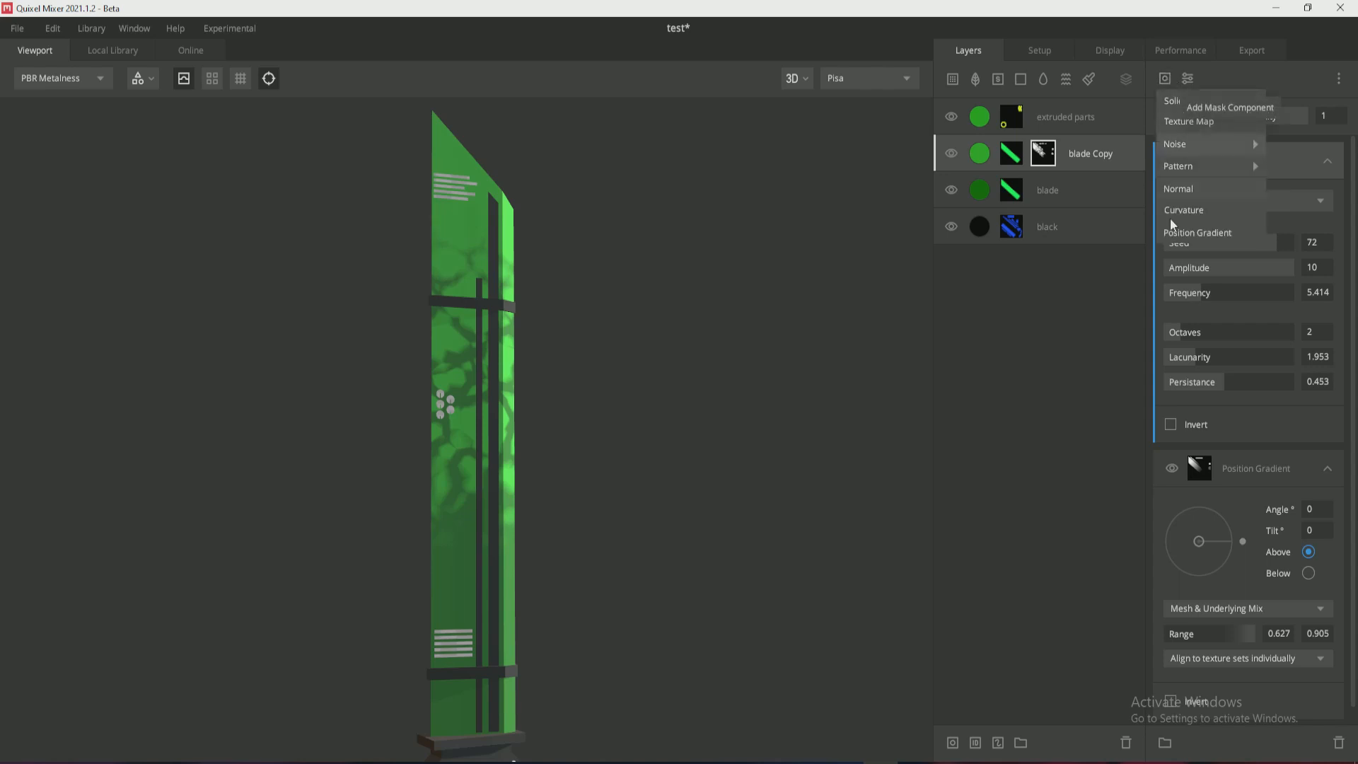
{"action": "scroll", "coordinate": [467, 425], "scroll_direction": "up", "scroll_amount": 5}
{"action": "left_click_drag", "start_coordinate": [1263, 267], "coordinate": [1228, 296]}
{"action": "scroll", "coordinate": [401, 453], "scroll_direction": "down", "scroll_amount": 2}
{"action": "scroll", "coordinate": [400, 447], "scroll_direction": "down", "scroll_amount": 5}
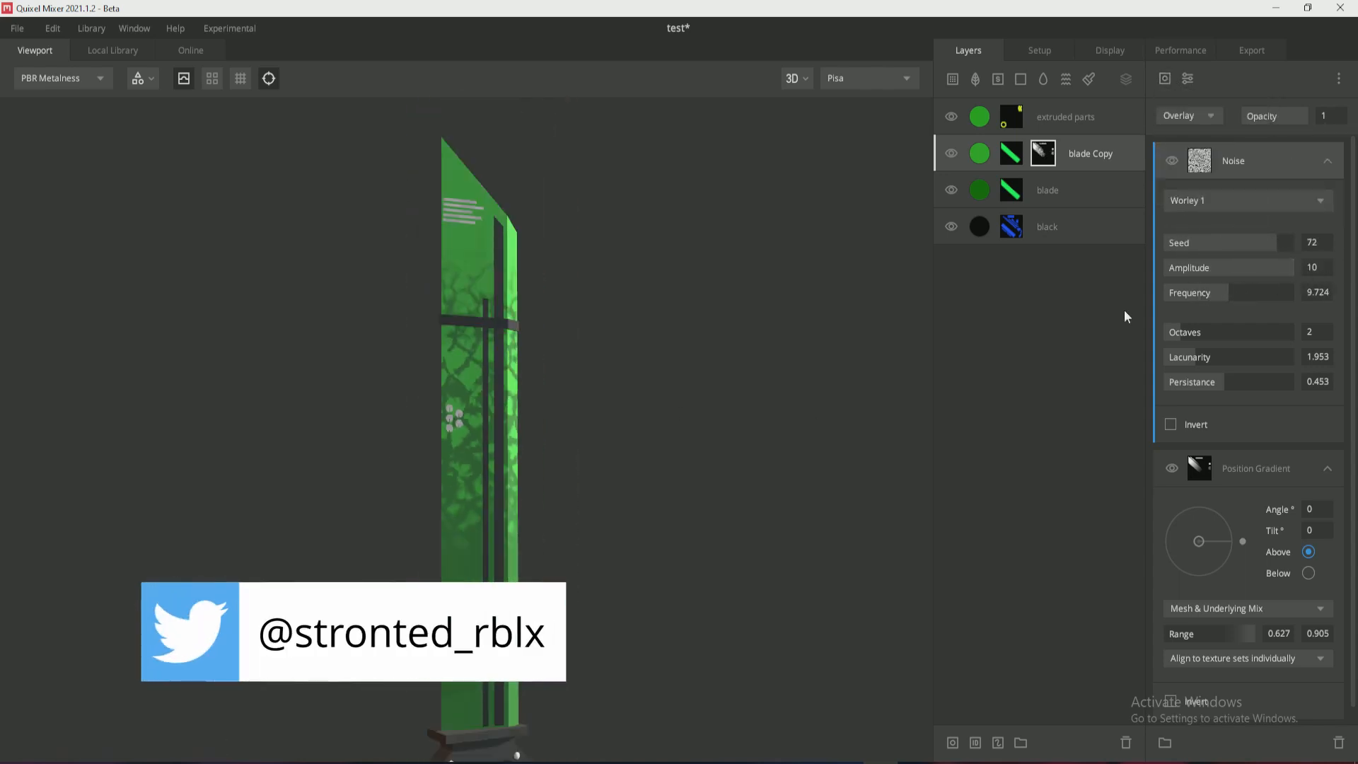
Set the Worley 1 noise seed to -7, octaves to 2, lacunarity to 2.318 and persistance to 0.414.
{"action": "left_click_drag", "start_coordinate": [1274, 244], "coordinate": [1225, 245]}
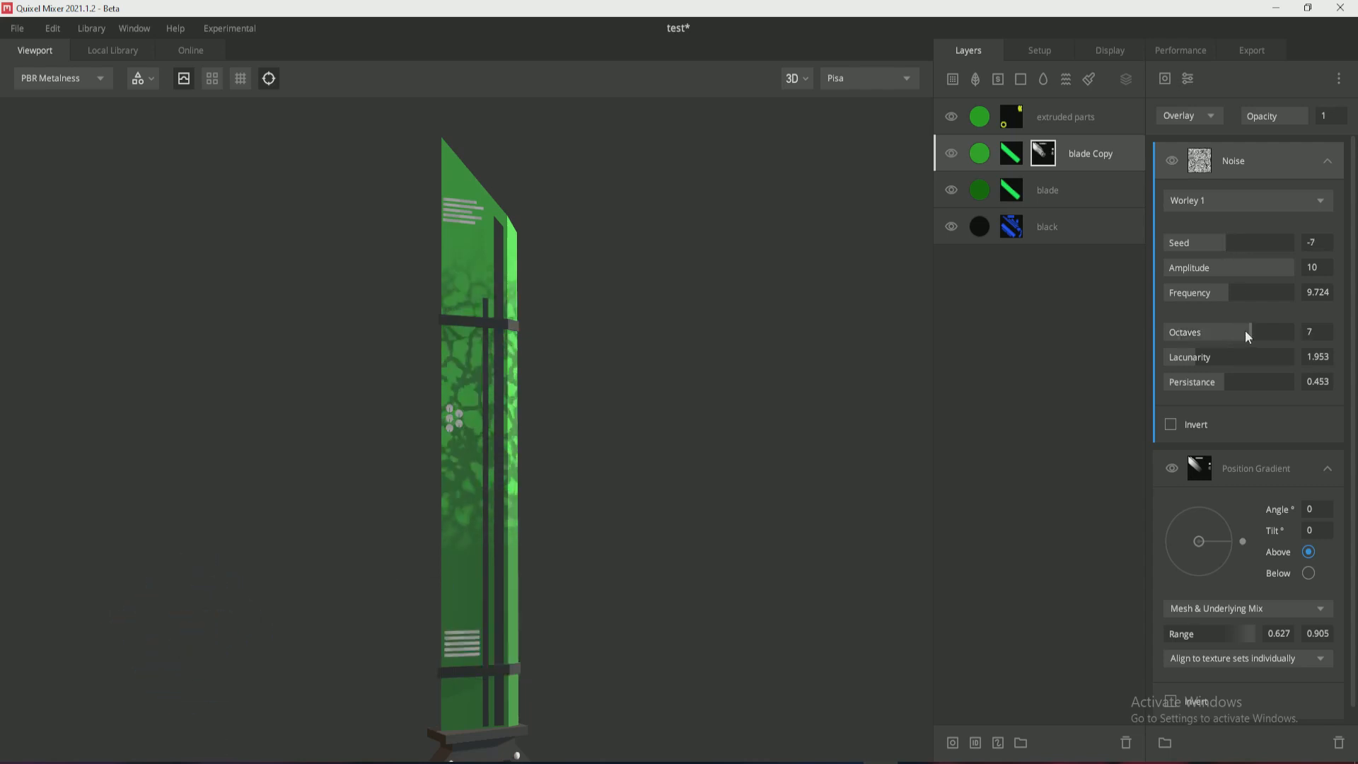
{"action": "left_click_drag", "start_coordinate": [1195, 353], "coordinate": [1220, 381]}
{"action": "left_click_drag", "start_coordinate": [566, 498], "coordinate": [452, 529]}
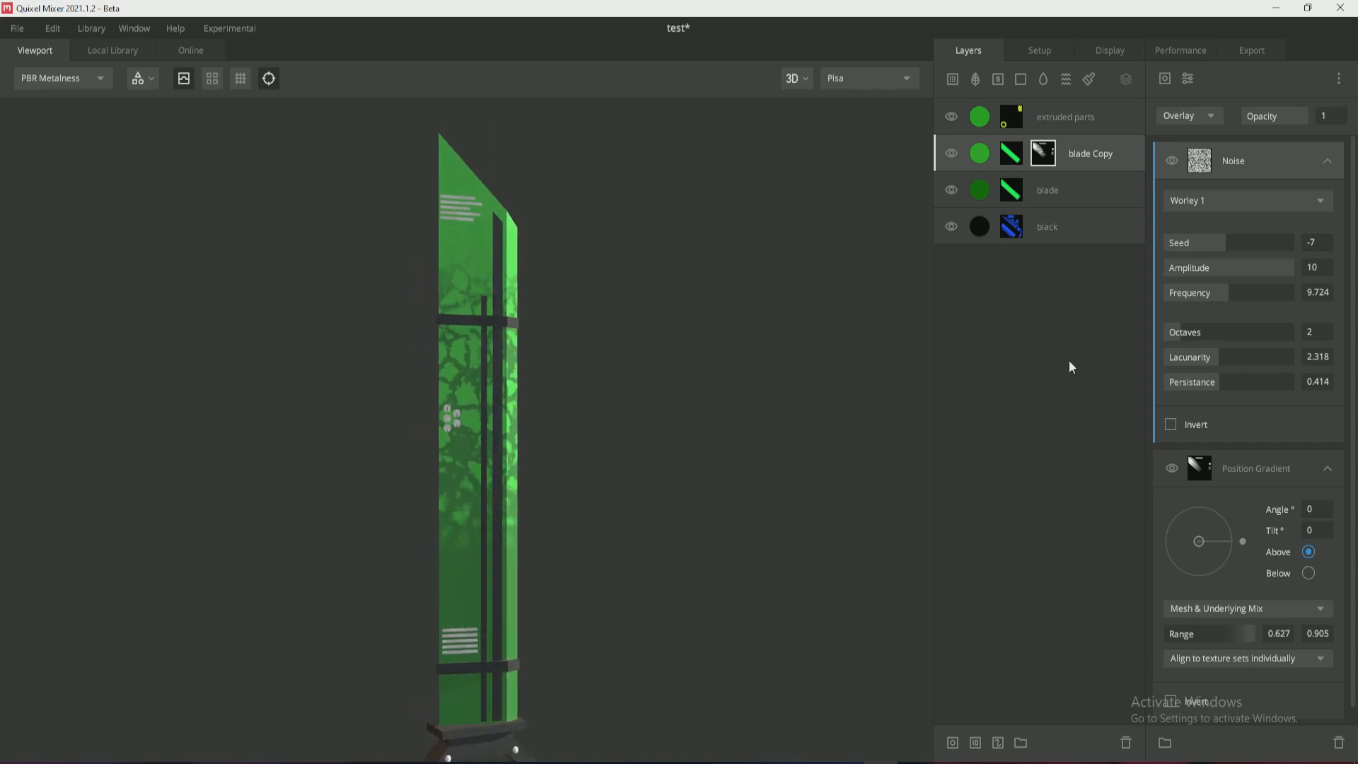
Set the Position Gradient's range to 0.579–0.905 and preview the noise inverted before restoring it.
{"action": "mouse_move", "coordinate": [1216, 641]}
{"action": "left_mouse_down"}
{"action": "mouse_move", "coordinate": [1205, 638]}
{"action": "mouse_move", "coordinate": [1242, 634]}
{"action": "mouse_move", "coordinate": [1217, 634]}
{"action": "left_mouse_up"}
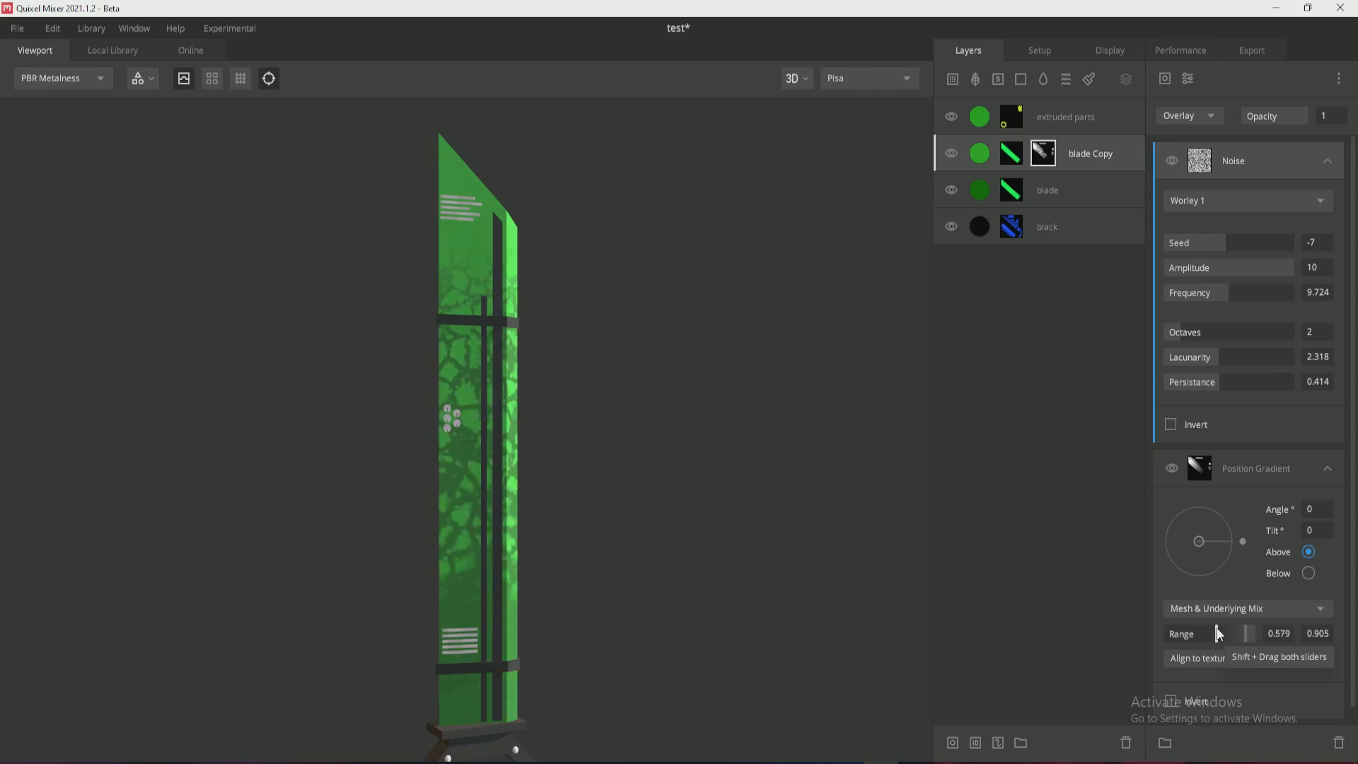
{"action": "left_click", "coordinate": [1171, 424]}
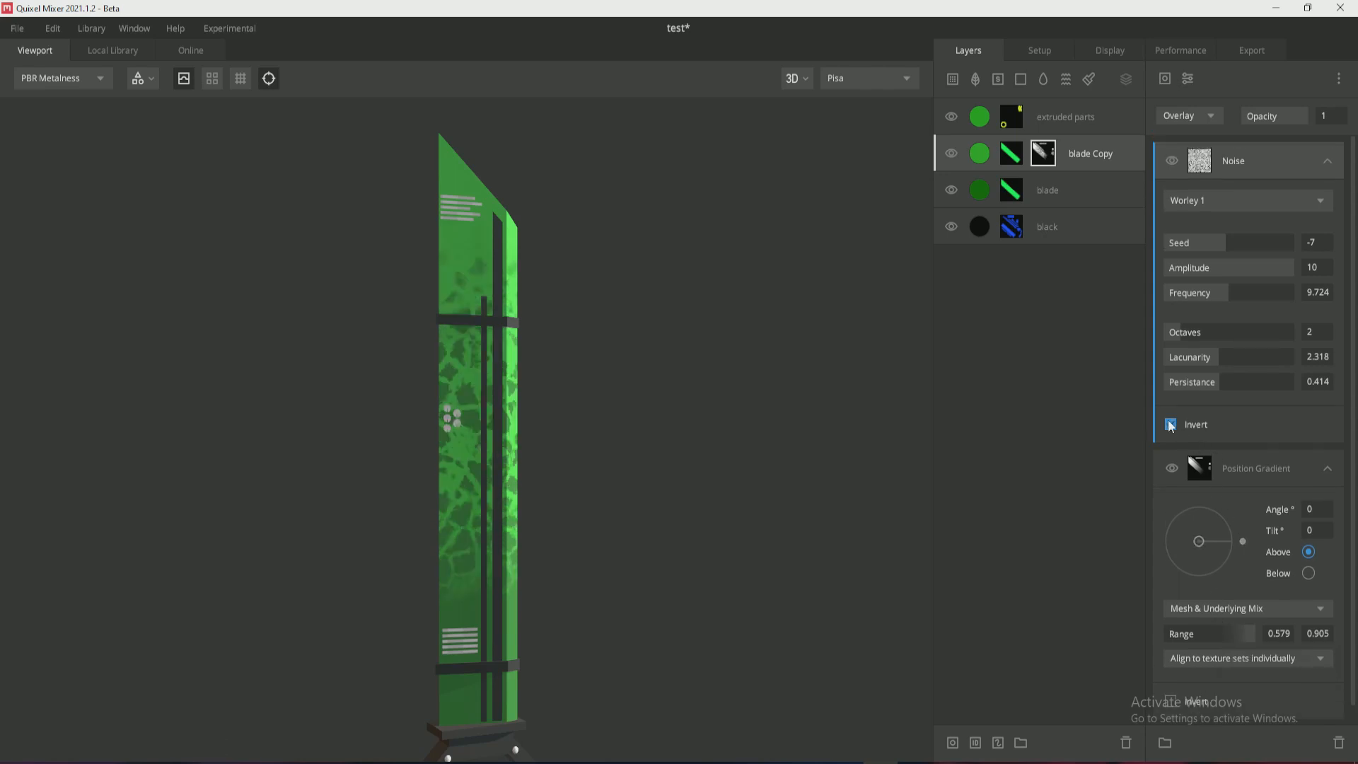
{"action": "left_click", "coordinate": [1170, 425]}
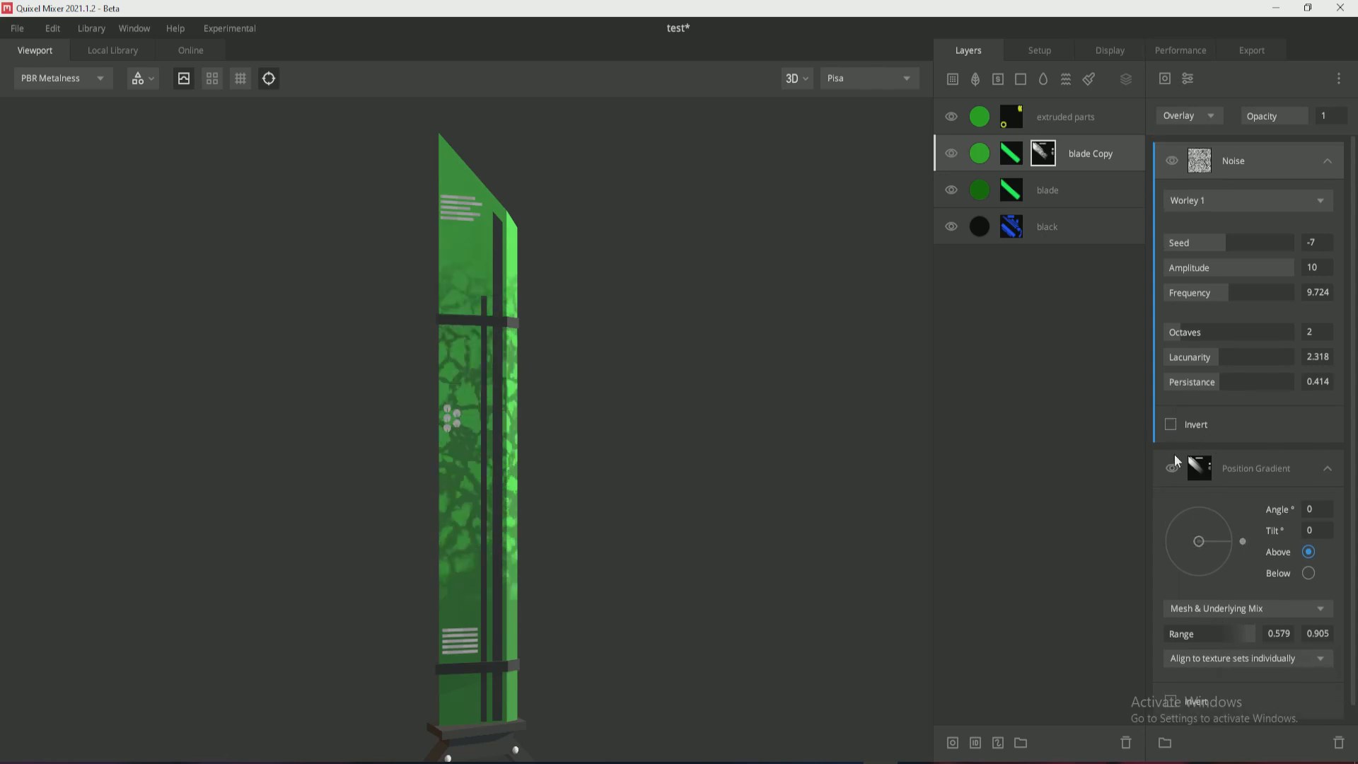
Compare the Worley 2 and Worley 3 noise types on the blade, then switch the noise to Simplex.
{"action": "left_click", "coordinate": [1310, 199]}
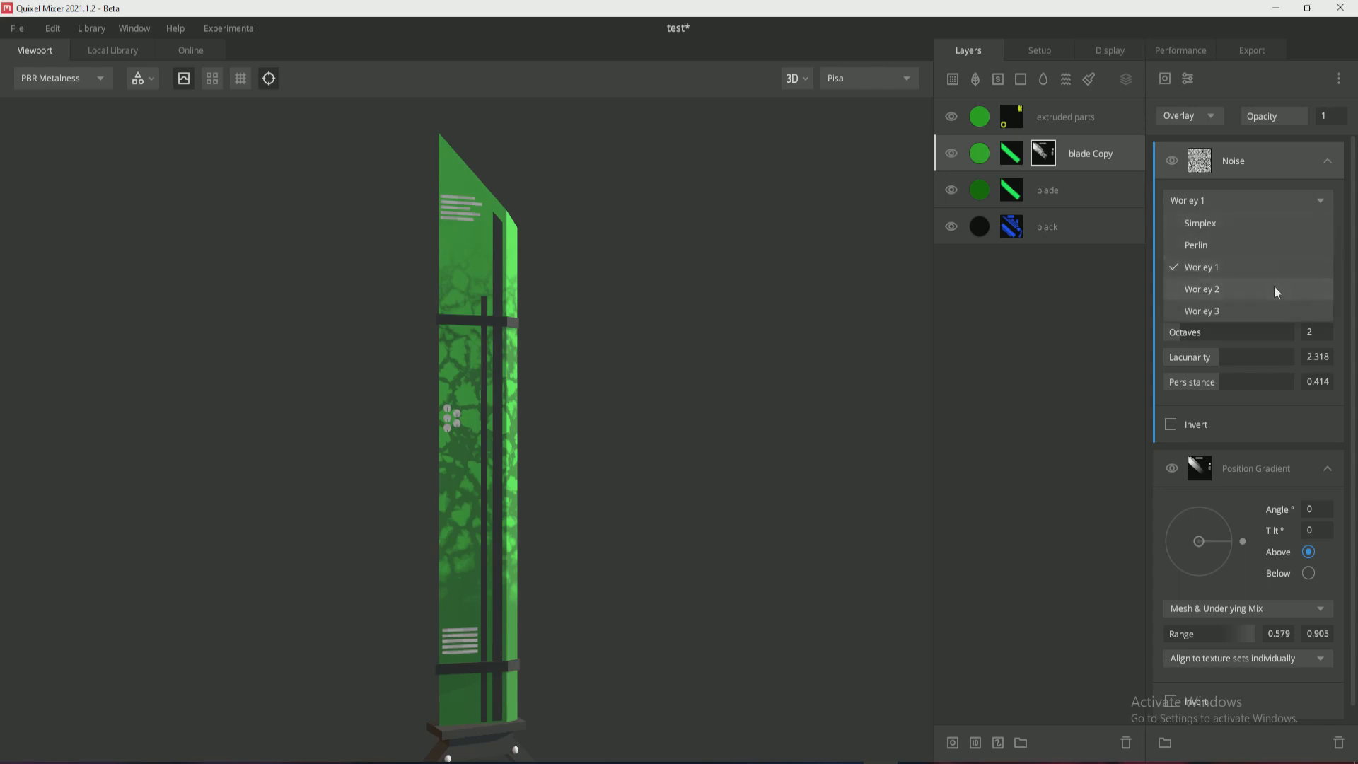
{"action": "left_click", "coordinate": [1275, 286]}
{"action": "left_click", "coordinate": [1284, 200]}
{"action": "left_click", "coordinate": [1276, 305]}
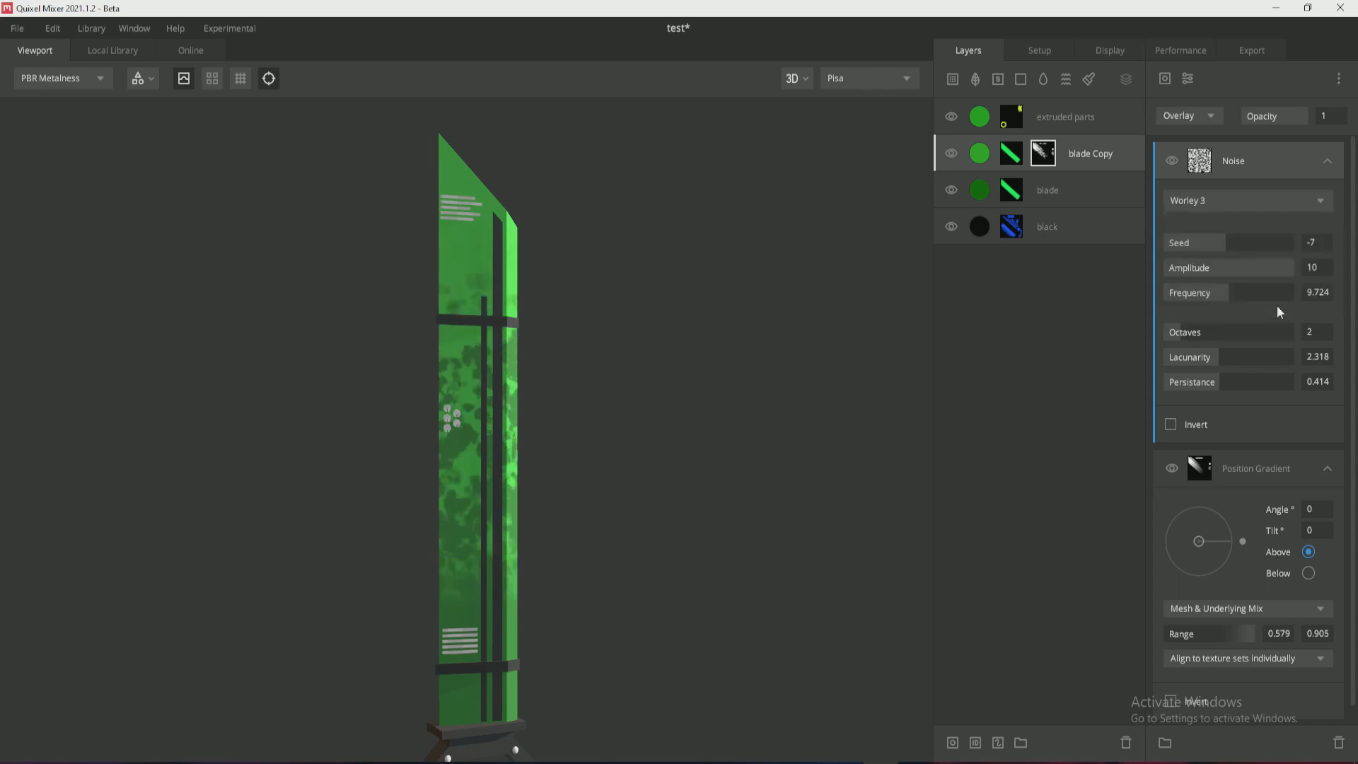
{"action": "left_click", "coordinate": [1273, 206]}
{"action": "left_click", "coordinate": [1267, 228]}
{"action": "left_click", "coordinate": [1273, 198]}
{"action": "left_click", "coordinate": [1273, 198]}
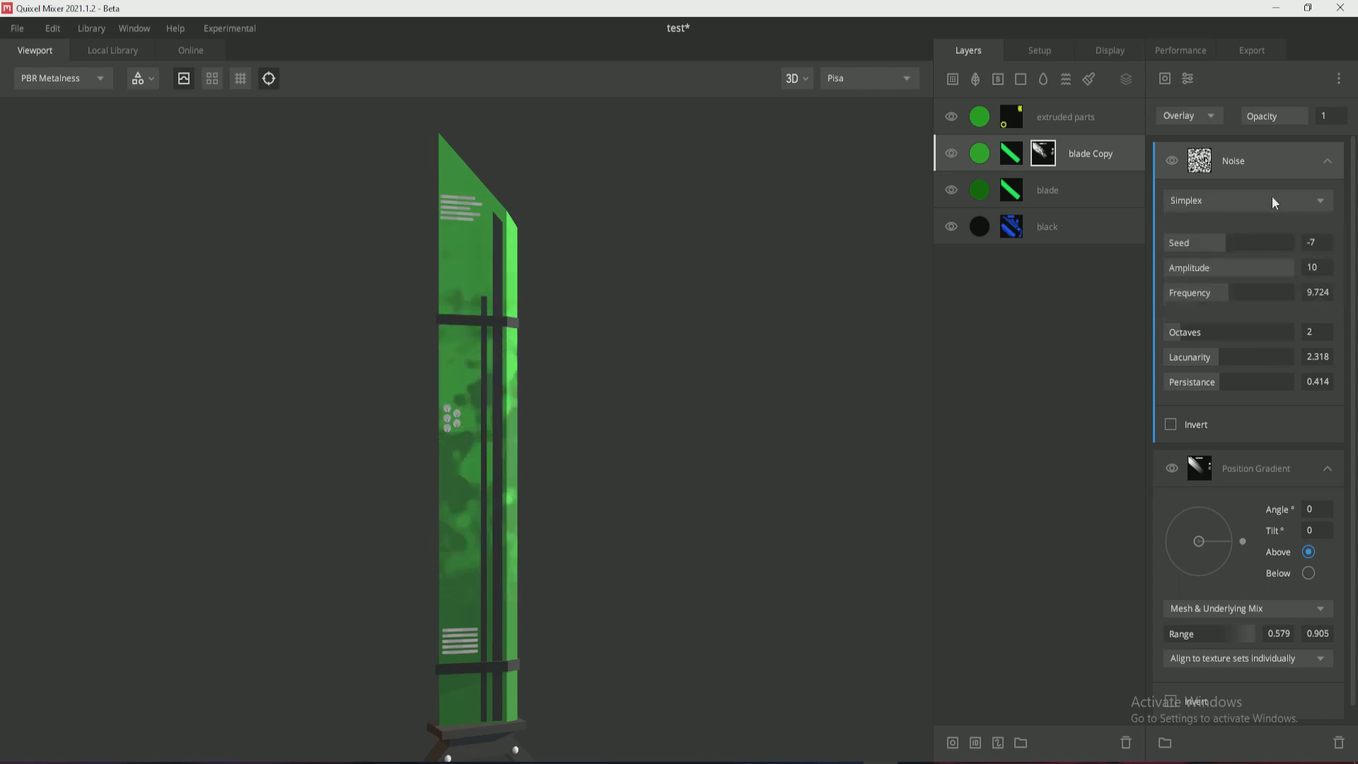
Switch the blade's noise type to Perlin and set its seed to -32, amplitude to 4.254 and frequency to 13.14.
{"action": "left_click", "coordinate": [1273, 198]}
{"action": "left_click", "coordinate": [1266, 248]}
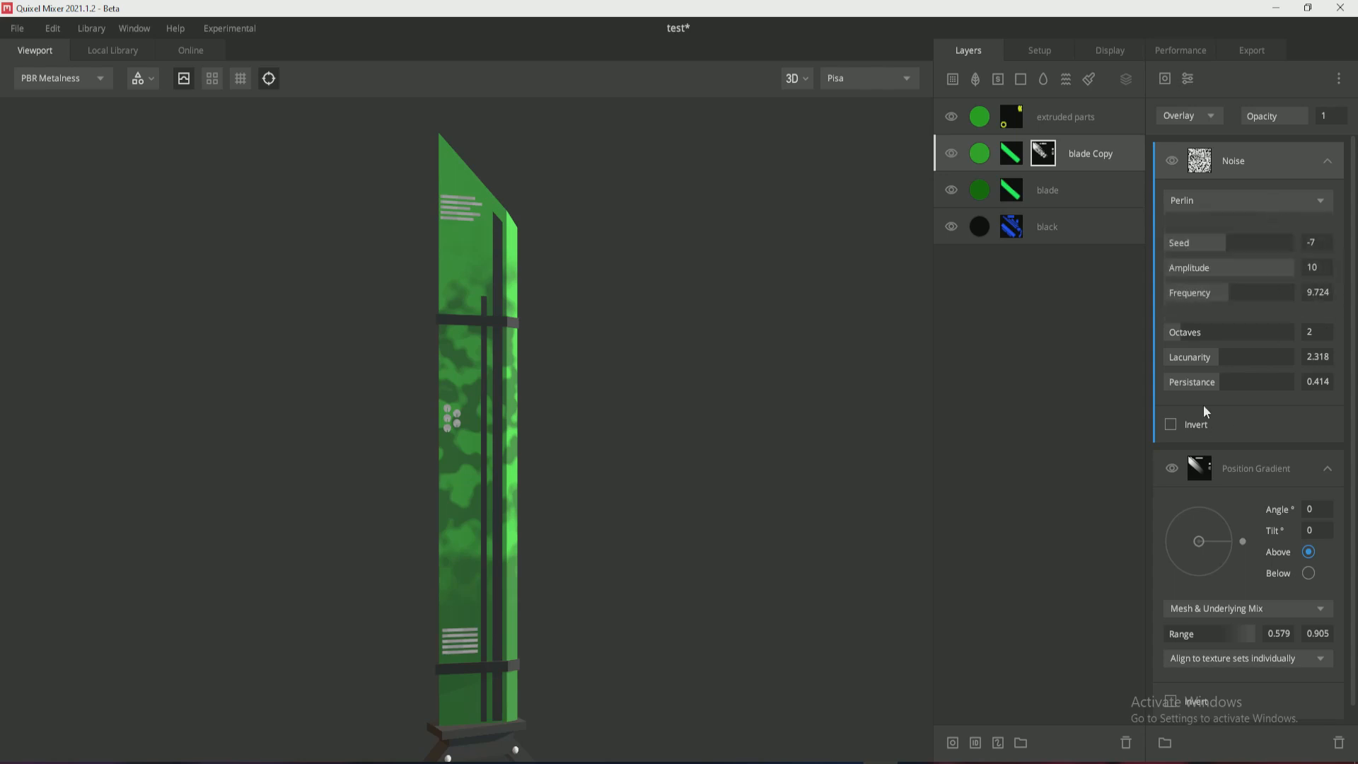
{"action": "mouse_move", "coordinate": [1224, 245]}
{"action": "left_mouse_down"}
{"action": "mouse_move", "coordinate": [1256, 244]}
{"action": "mouse_move", "coordinate": [1209, 241]}
{"action": "left_mouse_up"}
{"action": "left_click_drag", "start_coordinate": [1277, 270], "coordinate": [1249, 292]}
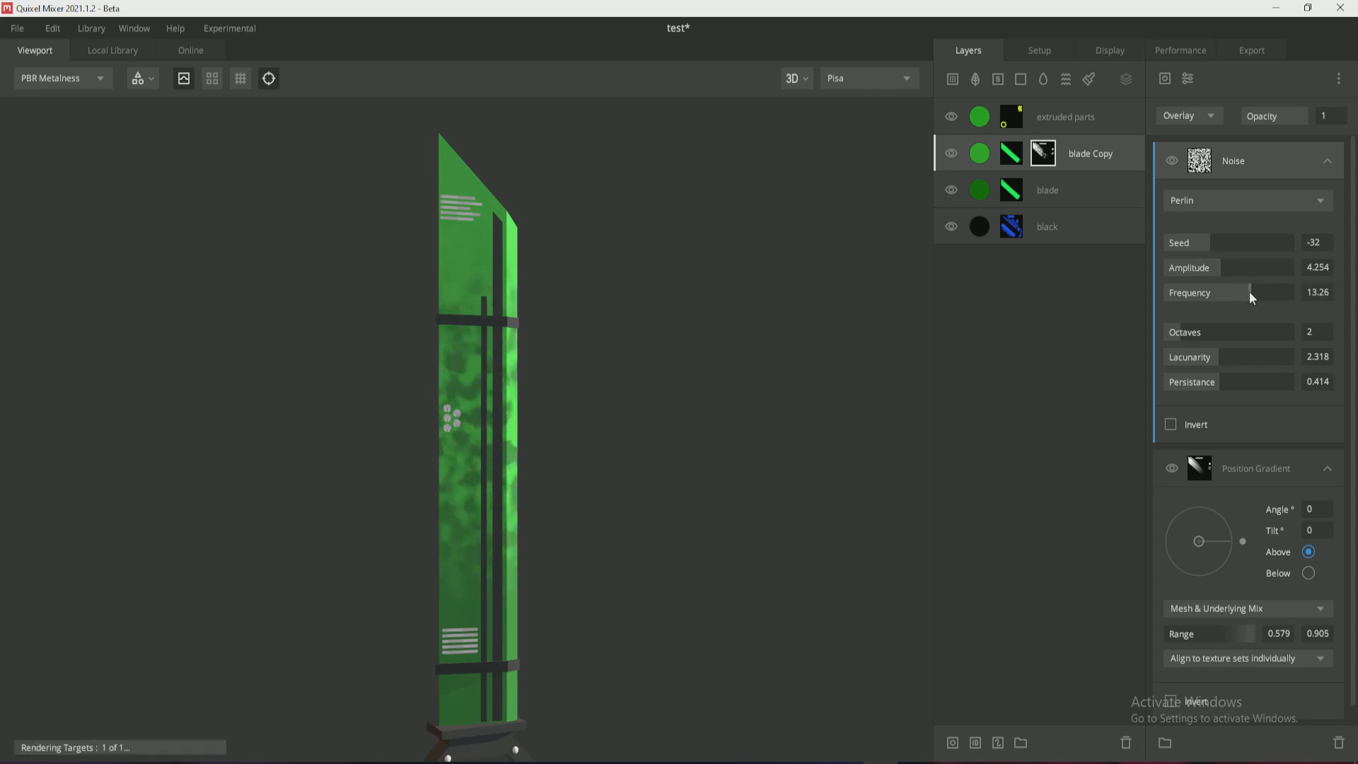
Set the Position Gradient's range to 0.619–0.849 and the noise's octaves to 3, lacunarity to 3.268 and persistance to 1.
{"action": "left_click_drag", "start_coordinate": [1260, 645], "coordinate": [1221, 636]}
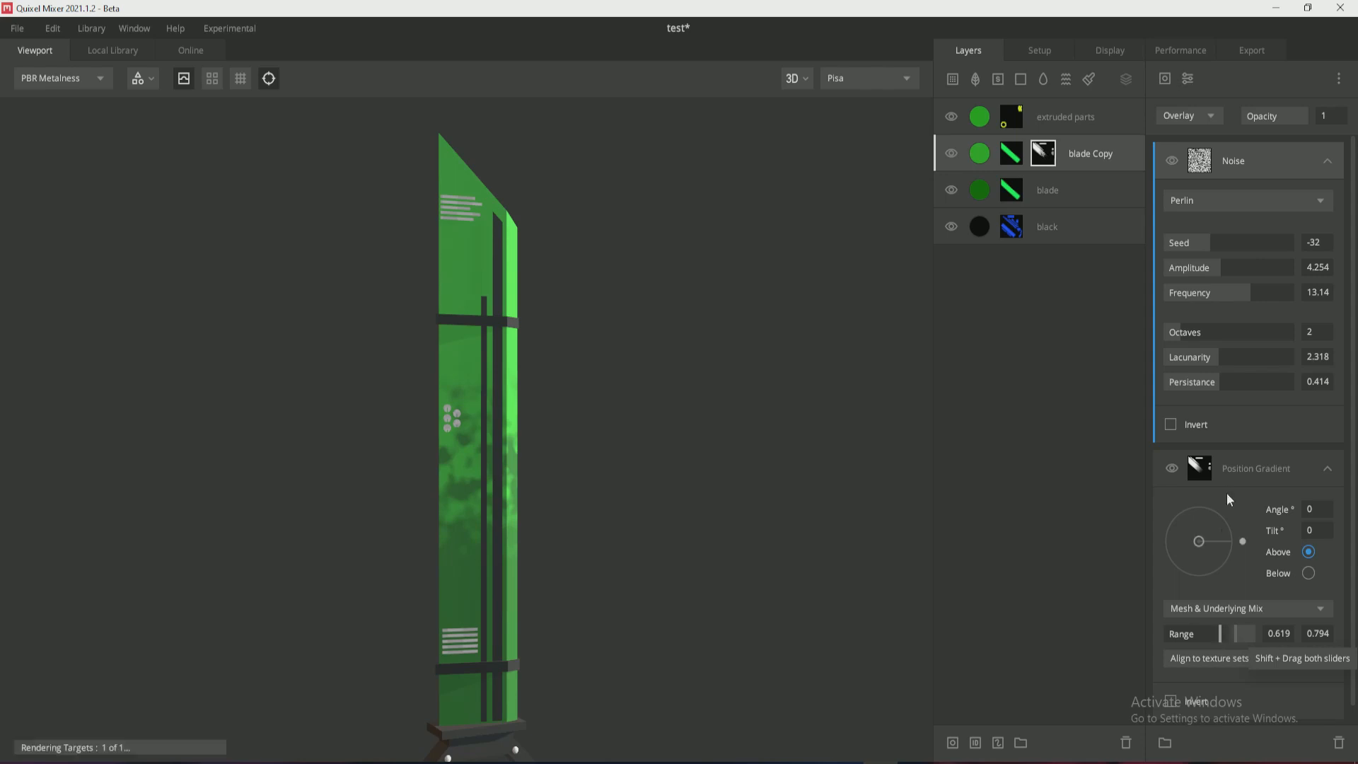
{"action": "left_click_drag", "start_coordinate": [1238, 631], "coordinate": [1246, 633]}
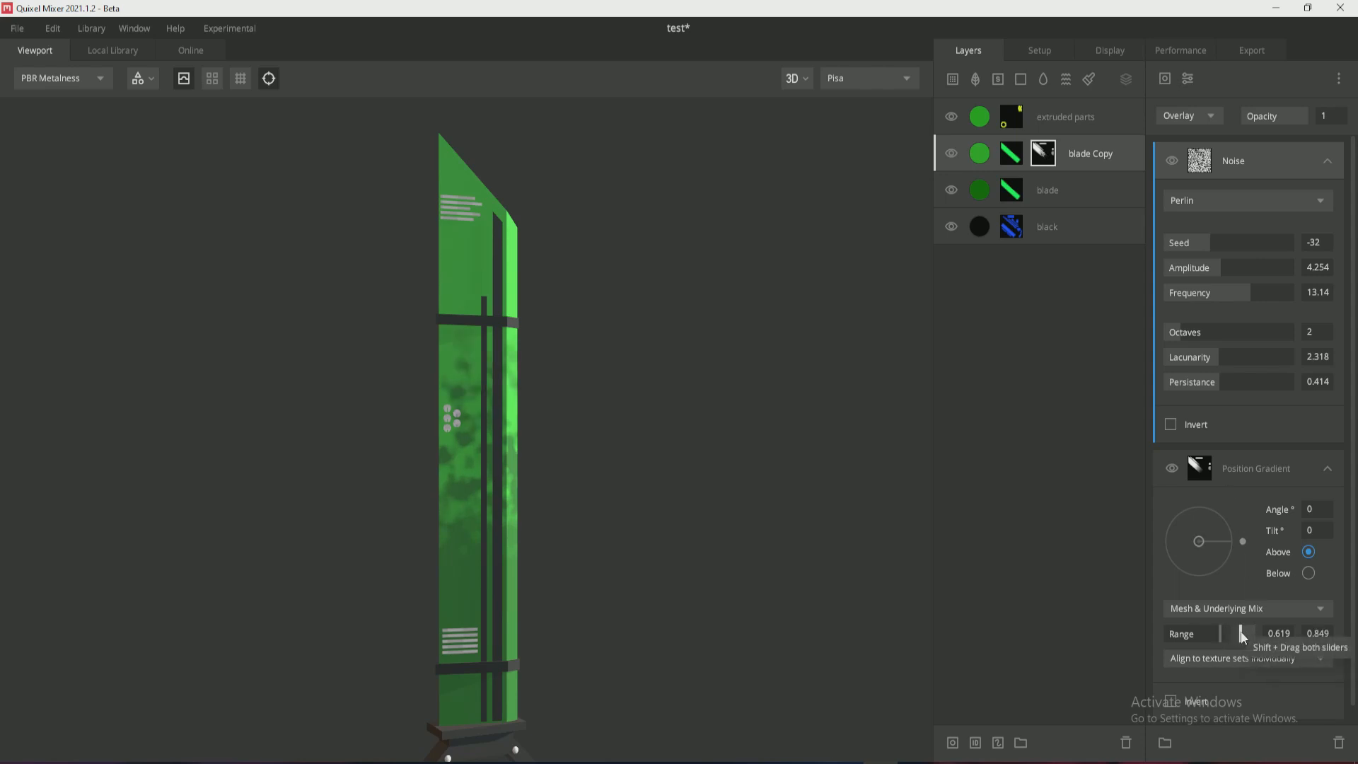
{"action": "left_click_drag", "start_coordinate": [1226, 355], "coordinate": [1313, 385]}
{"action": "left_click", "coordinate": [1279, 355]}
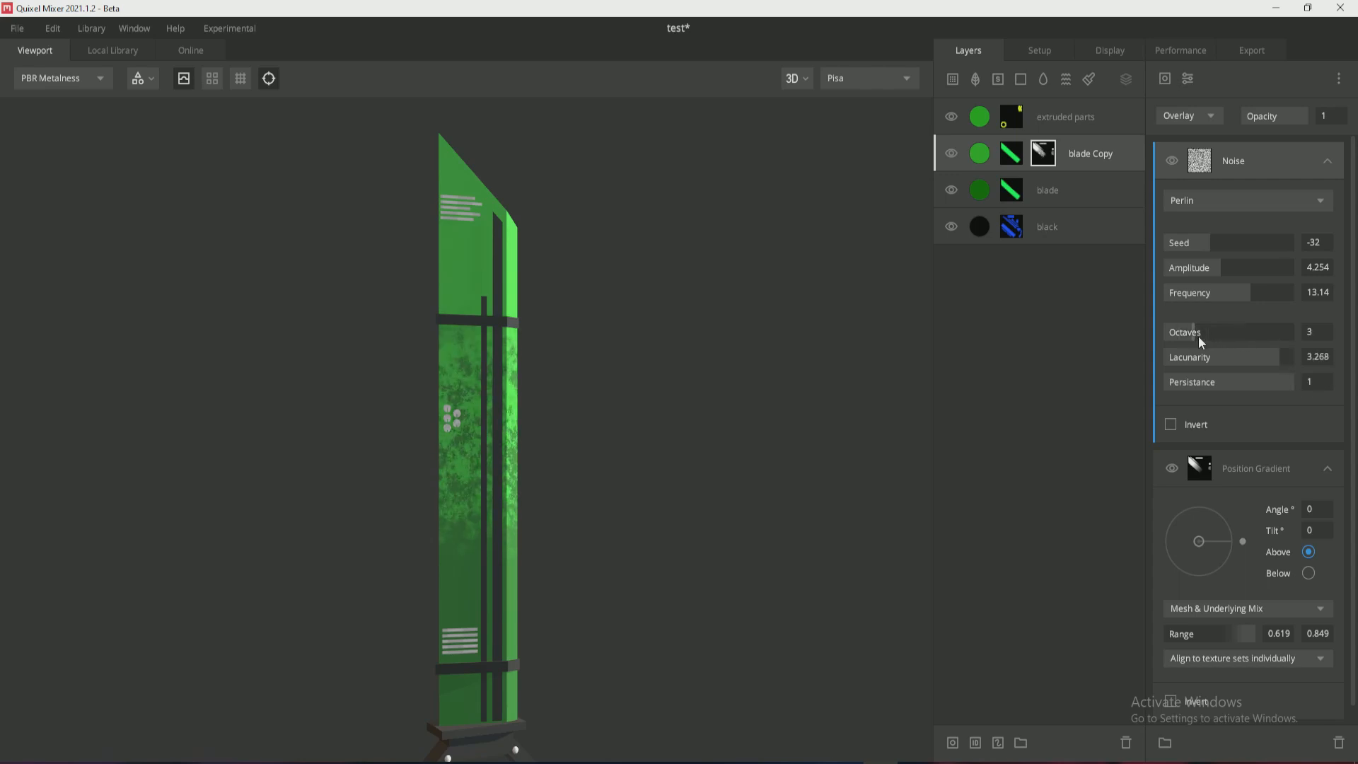
Shift the Position Gradient's range to 0.627–0.857 and check the noise on both sides of the blade.
{"action": "left_click_drag", "start_coordinate": [1221, 632], "coordinate": [1245, 639]}
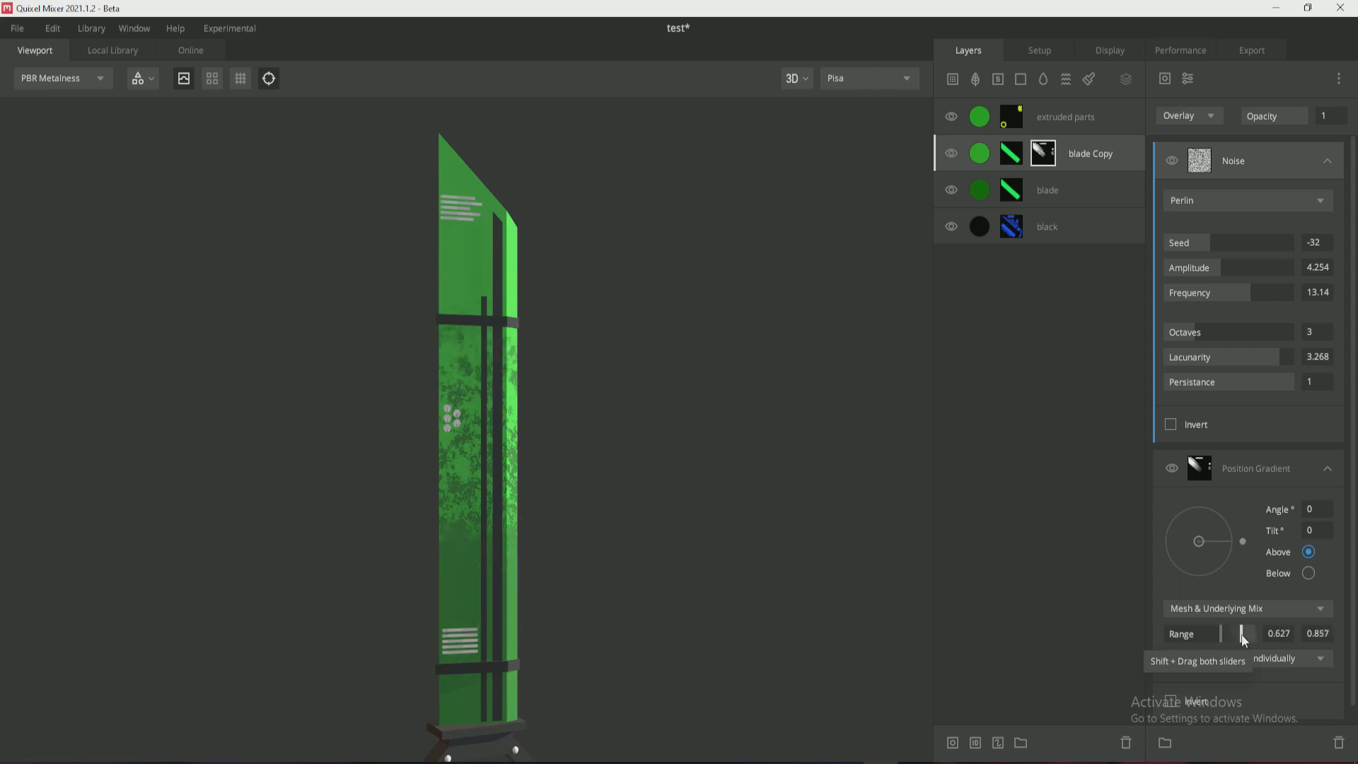
{"action": "left_click_drag", "start_coordinate": [472, 517], "coordinate": [563, 401]}
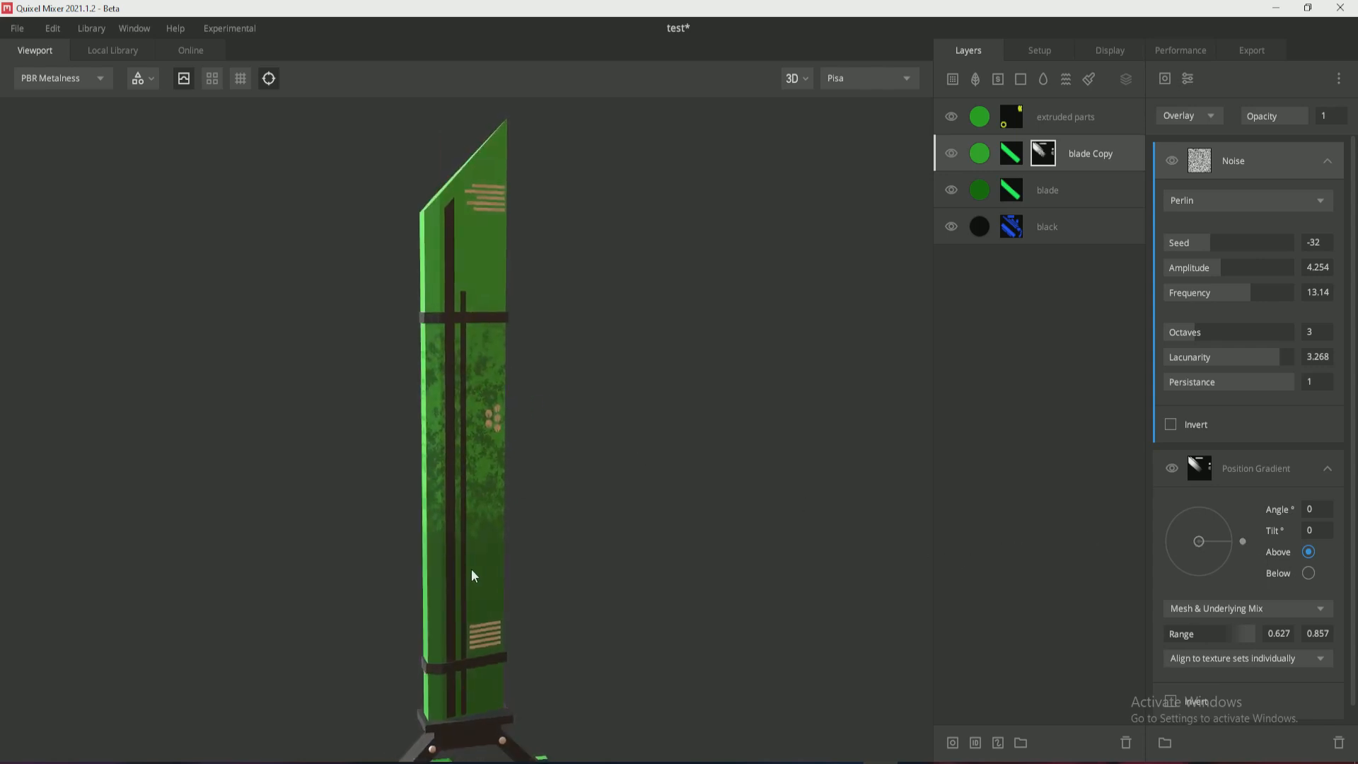
{"action": "left_click_drag", "start_coordinate": [471, 570], "coordinate": [477, 223]}
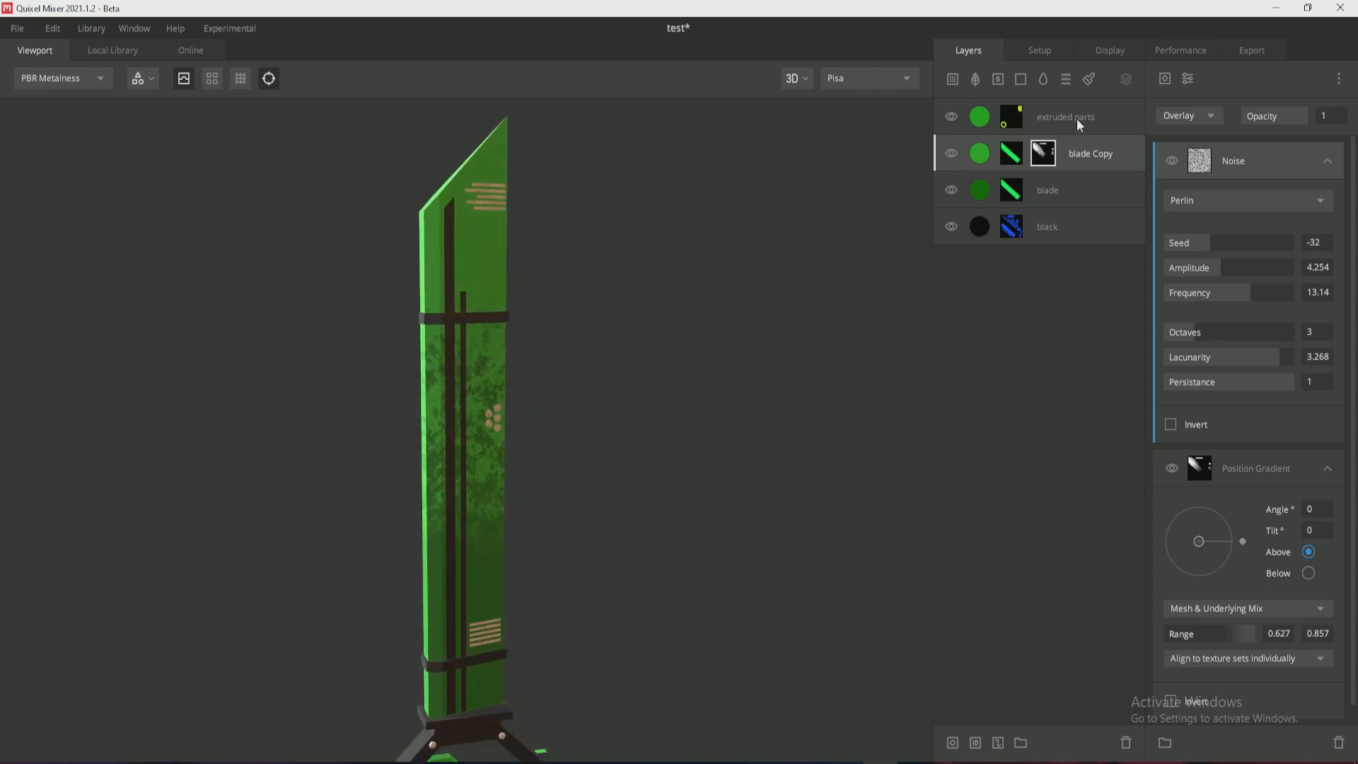
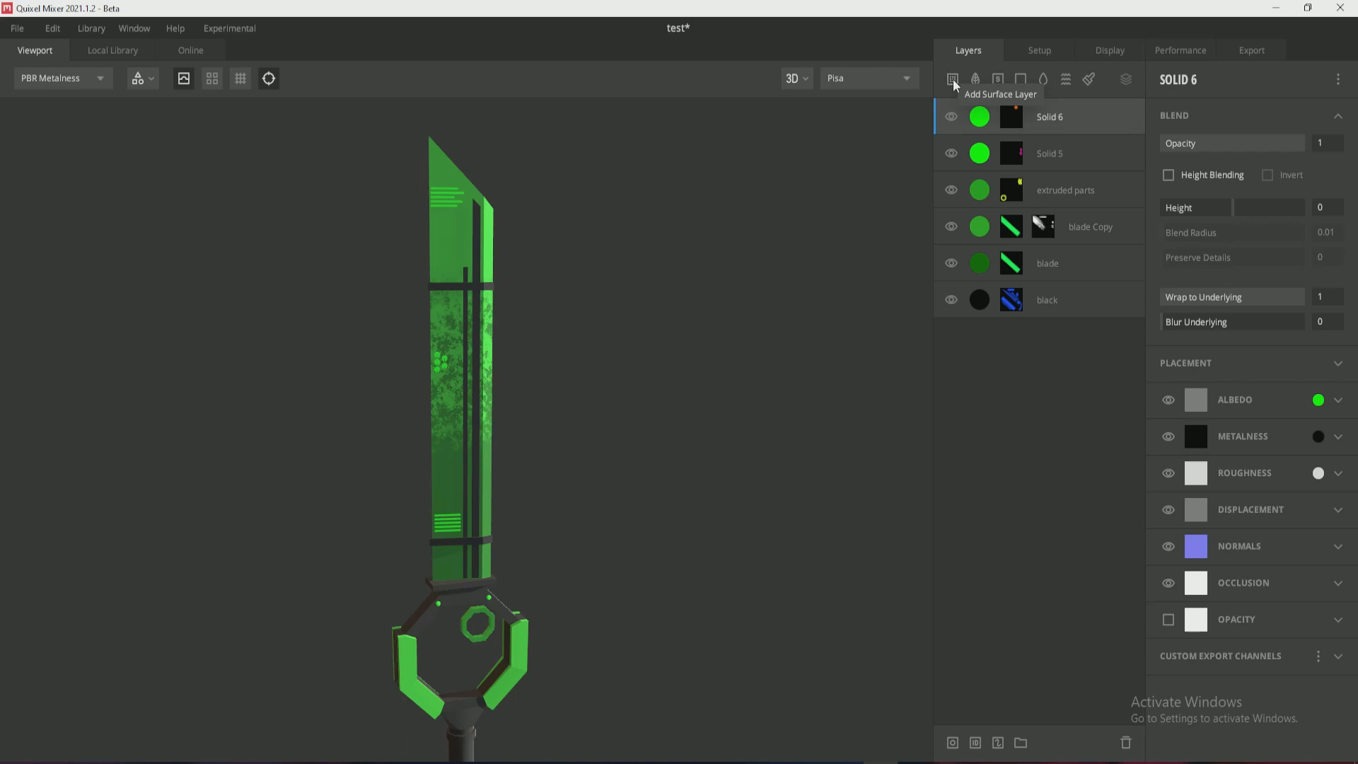
Add a Brushed Steel surface layer from the local library, showing all asset types filtered to the Metal category.
{"action": "left_click", "coordinate": [953, 81]}
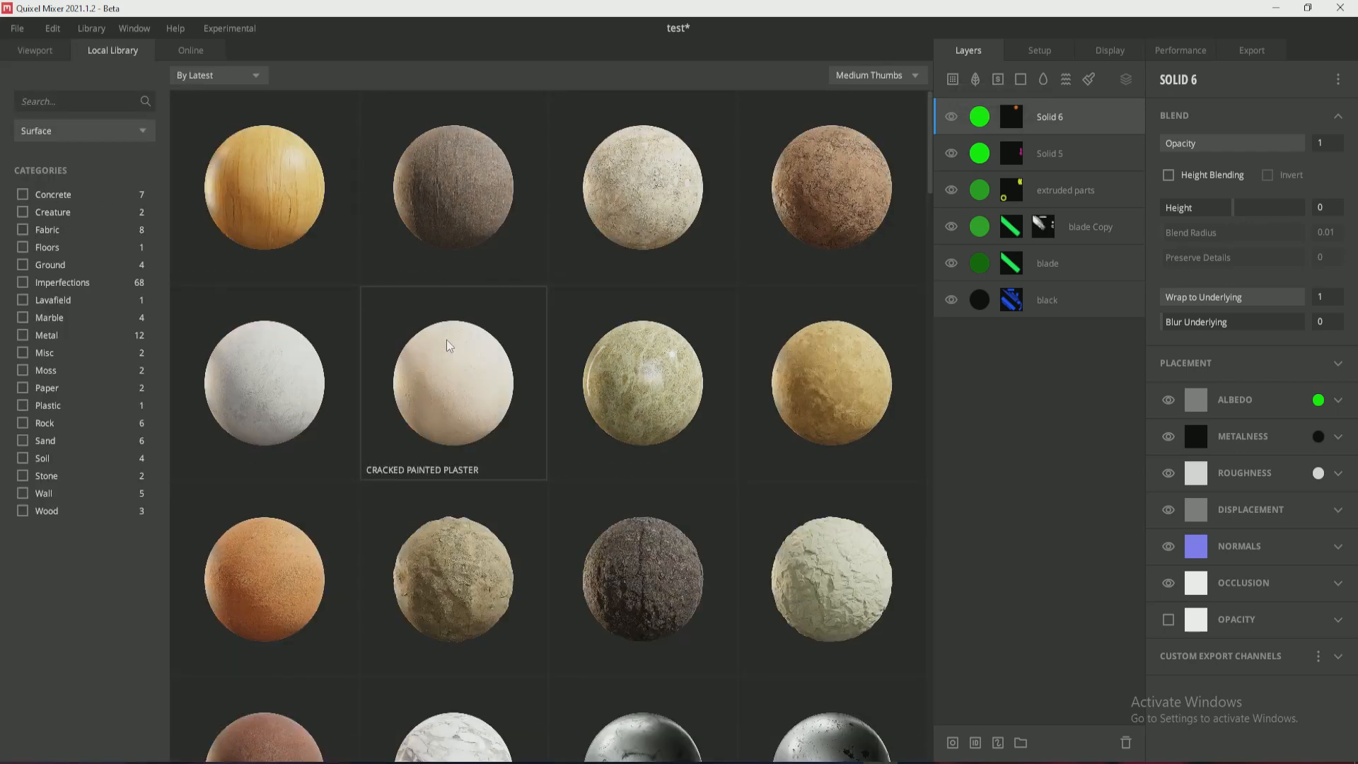
{"action": "left_click", "coordinate": [102, 135]}
{"action": "left_click", "coordinate": [105, 153]}
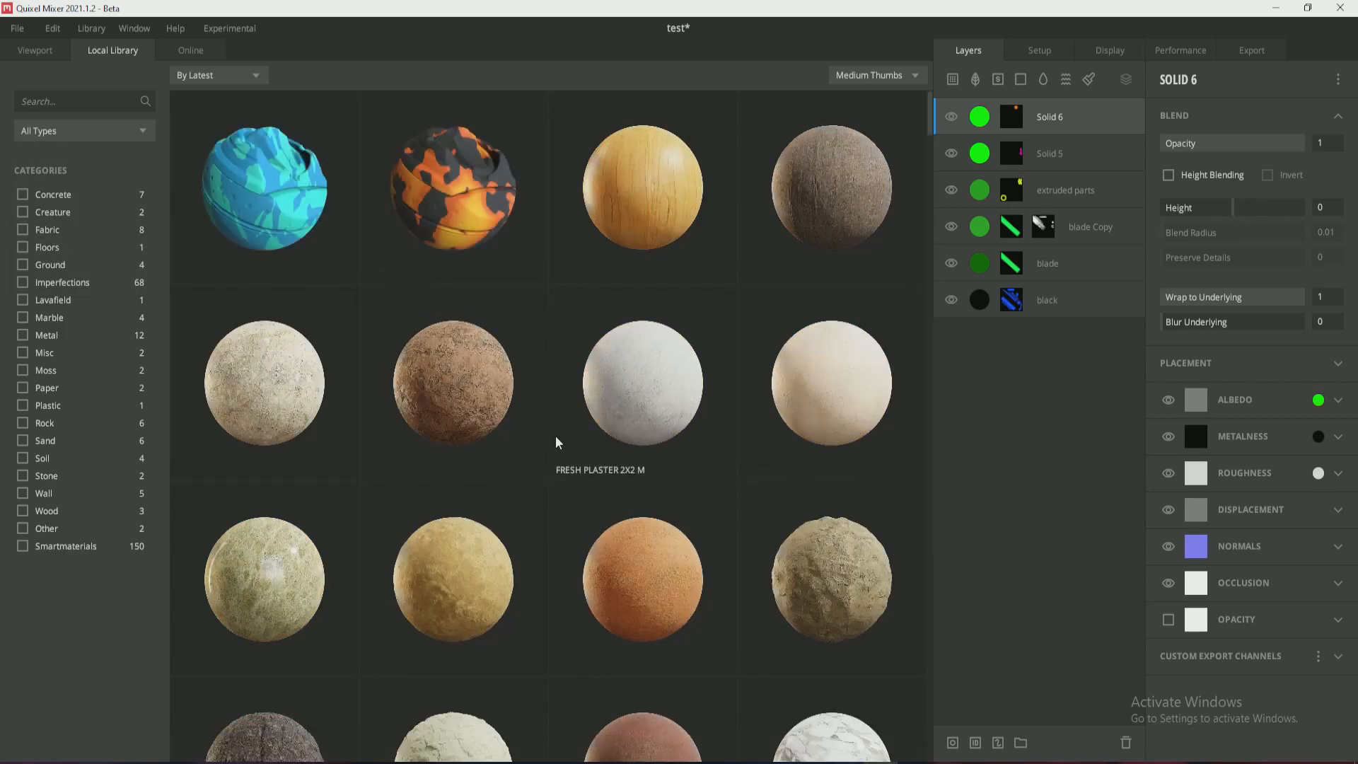
{"action": "scroll", "coordinate": [555, 439], "scroll_direction": "down", "scroll_amount": 10}
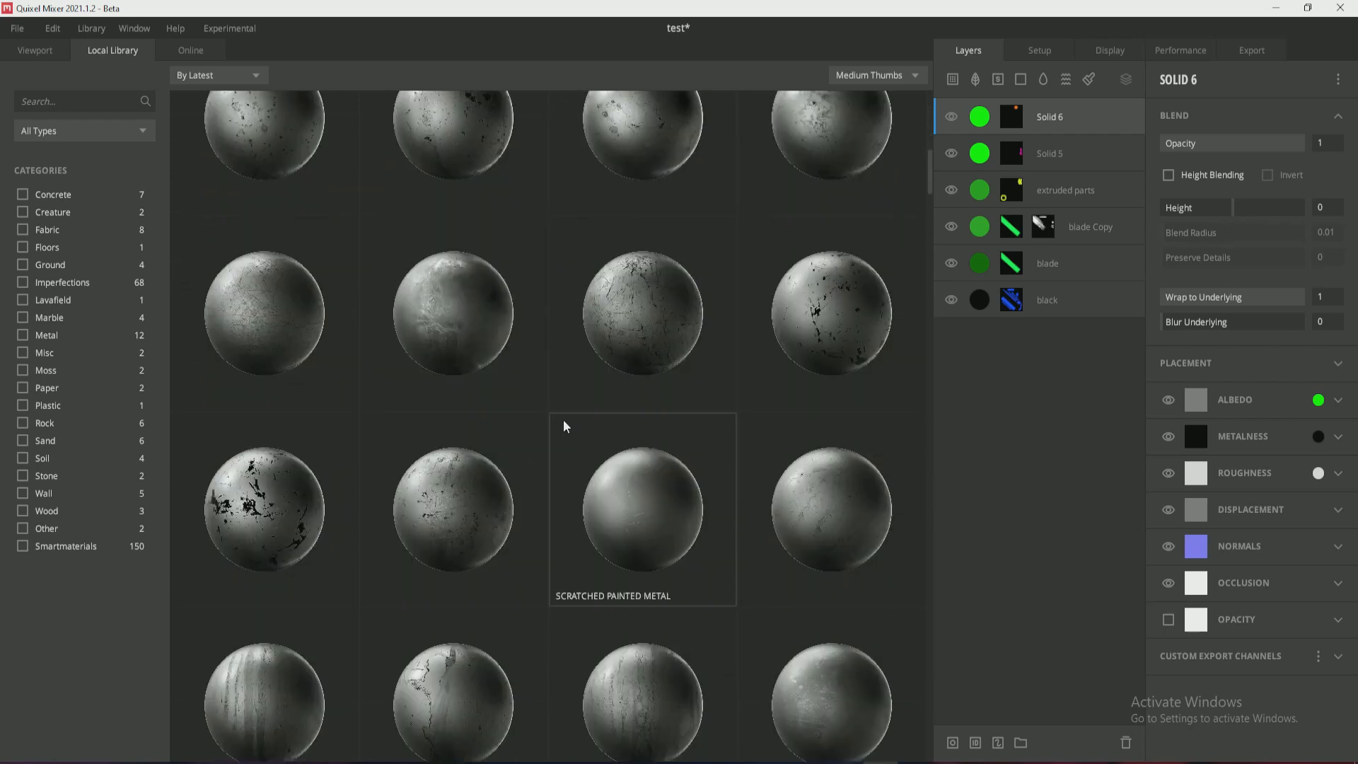
{"action": "scroll", "coordinate": [564, 426], "scroll_direction": "down", "scroll_amount": 5}
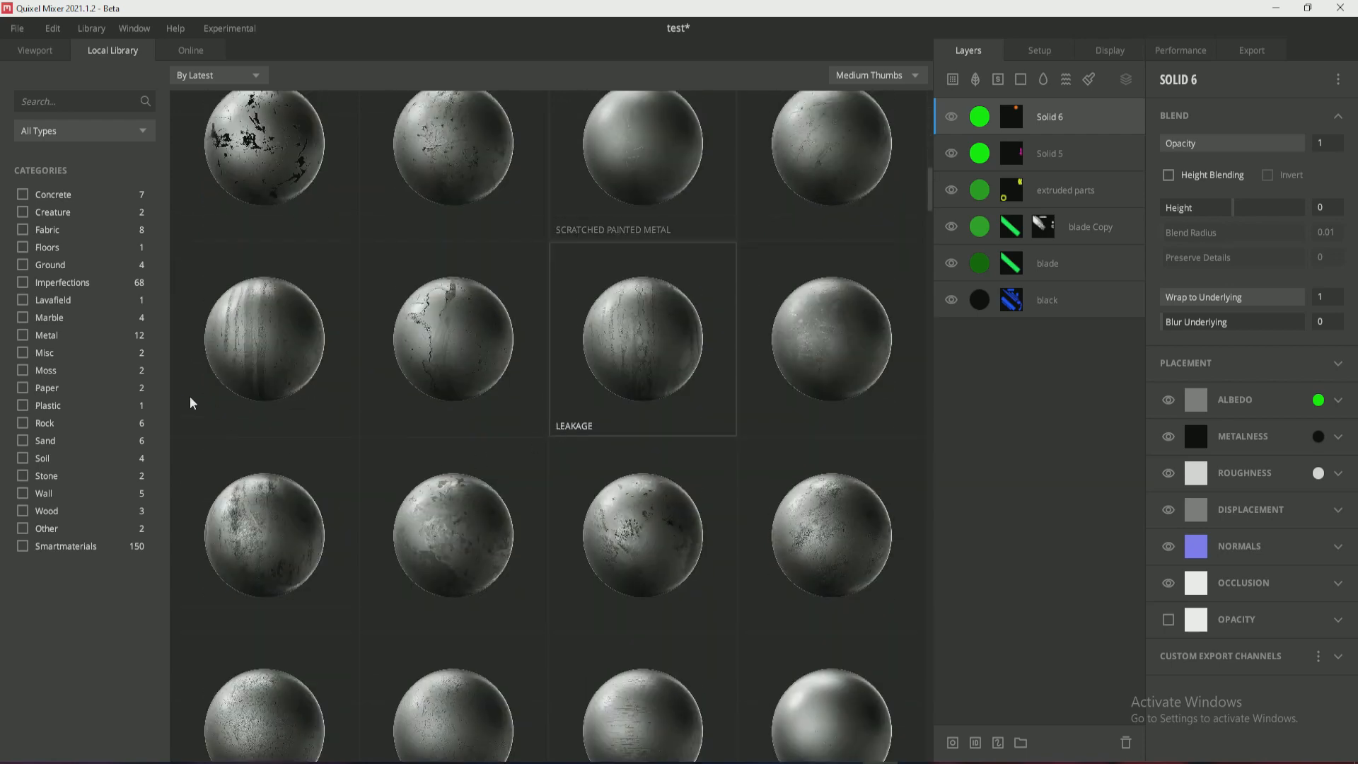
{"action": "left_click", "coordinate": [23, 336]}
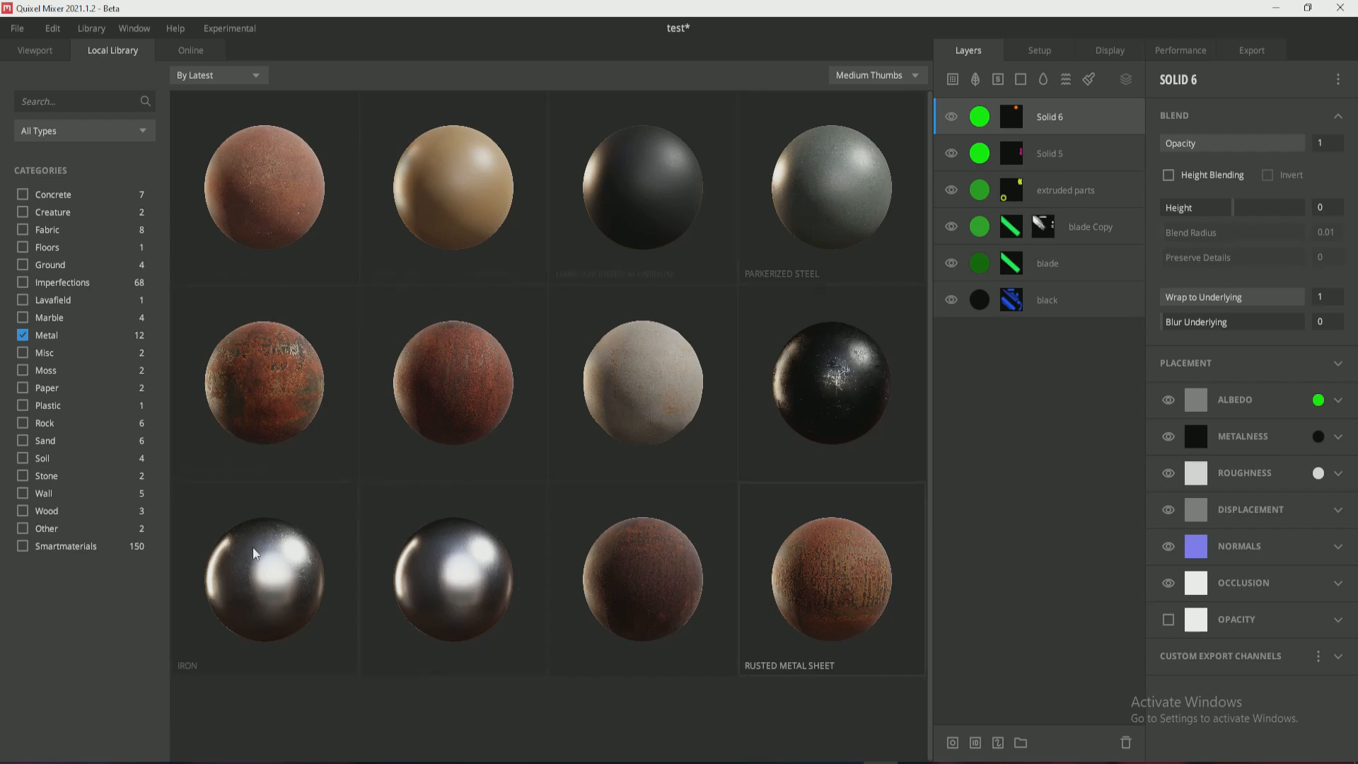
{"action": "left_click", "coordinate": [470, 566]}
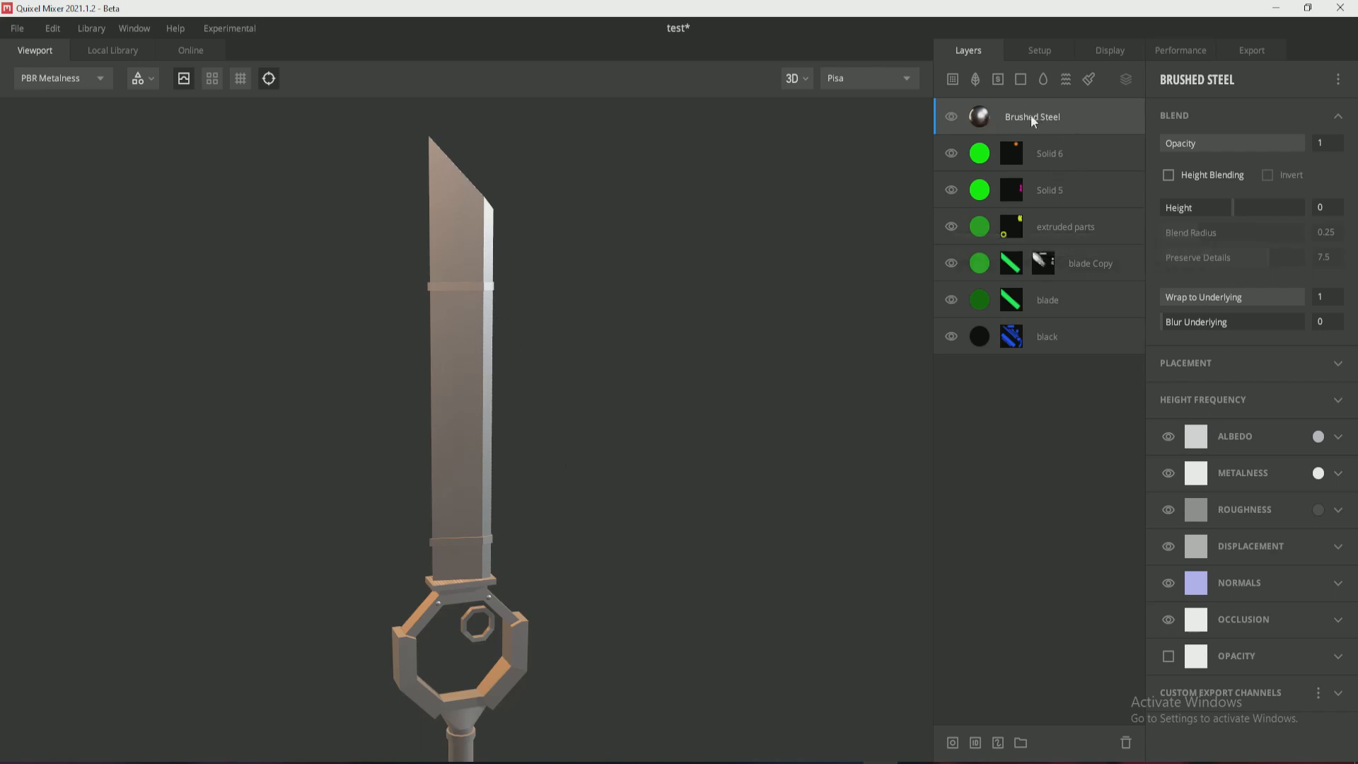
Add an ID mask to the Brushed Steel layer and restrict it to the blade's Bright Green ID.
{"action": "right_click", "coordinate": [1114, 114]}
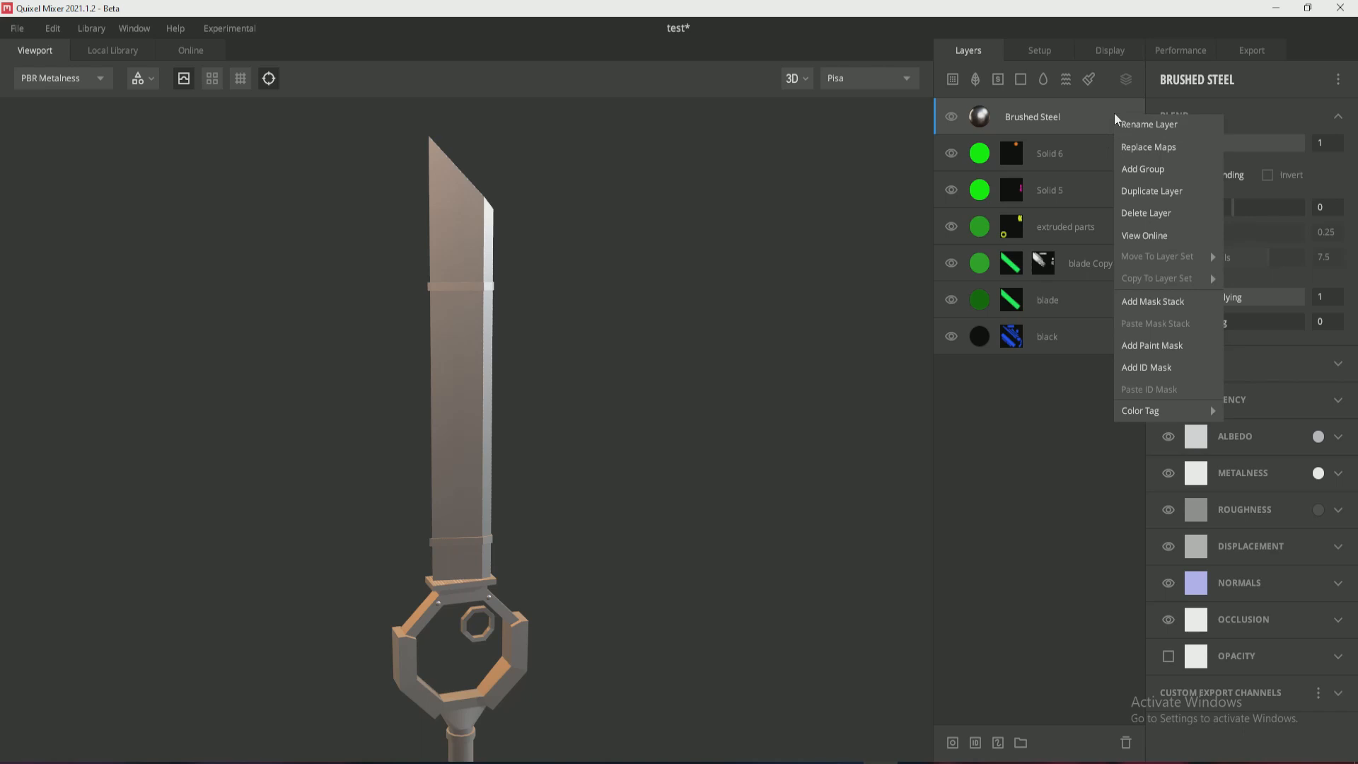
{"action": "left_click", "coordinate": [1162, 368]}
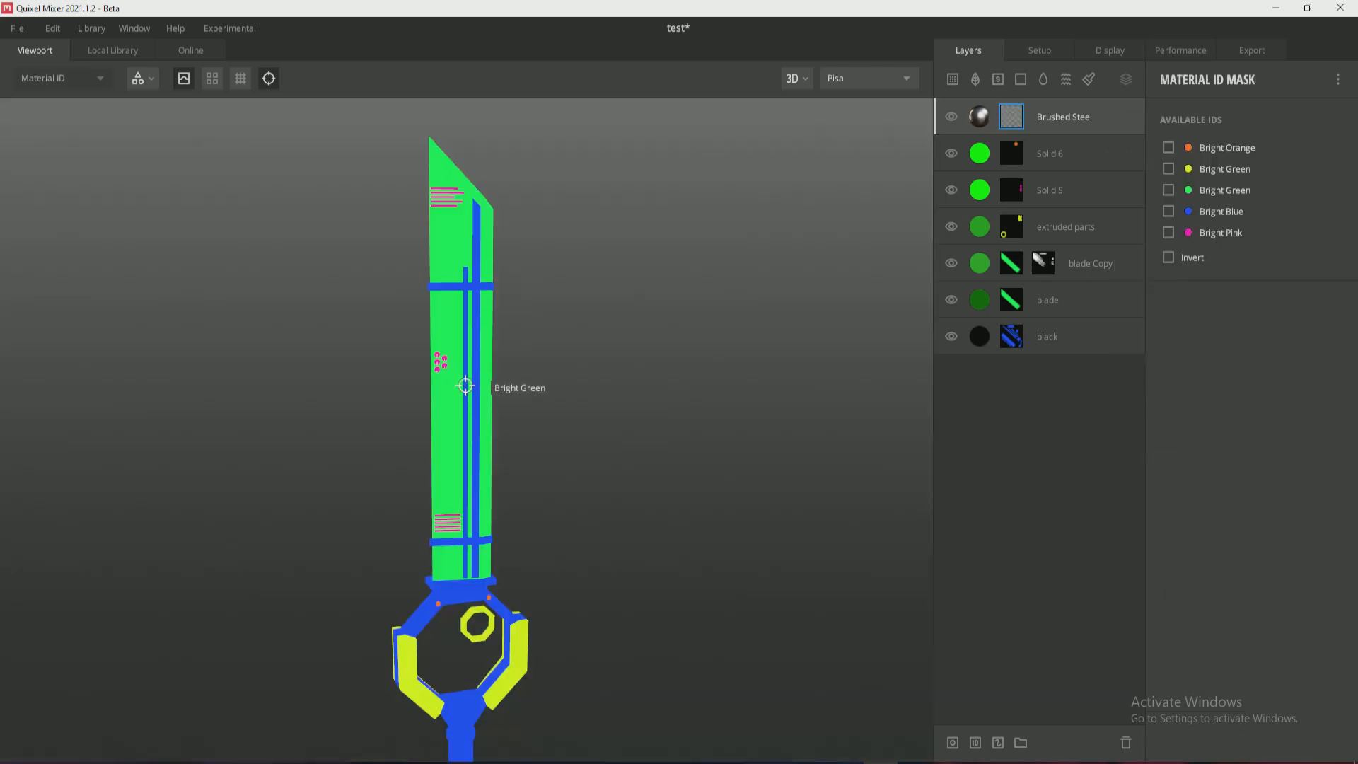
{"action": "left_click", "coordinate": [463, 385]}
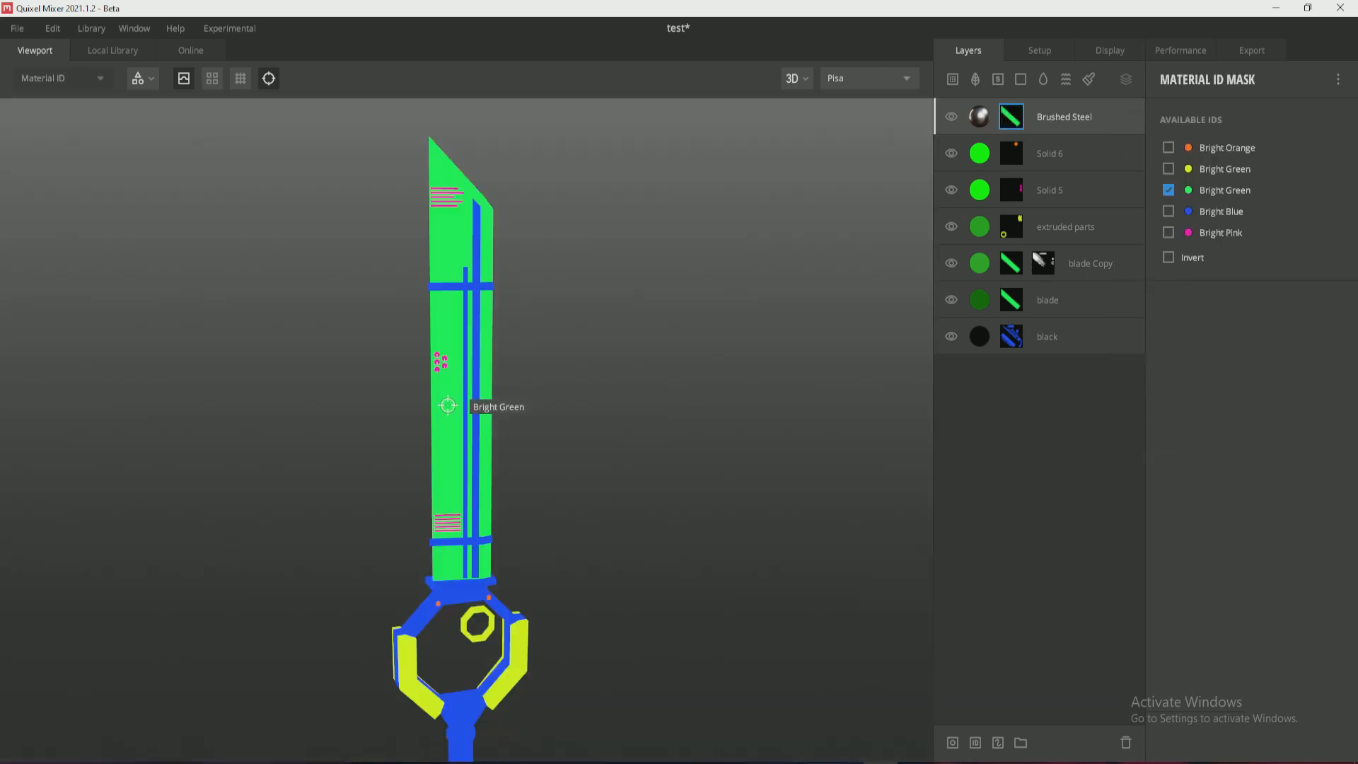
{"action": "scroll", "coordinate": [500, 367], "scroll_direction": "up", "scroll_amount": 5}
{"action": "left_click_drag", "start_coordinate": [499, 368], "coordinate": [1127, 349], "text": "alt"}
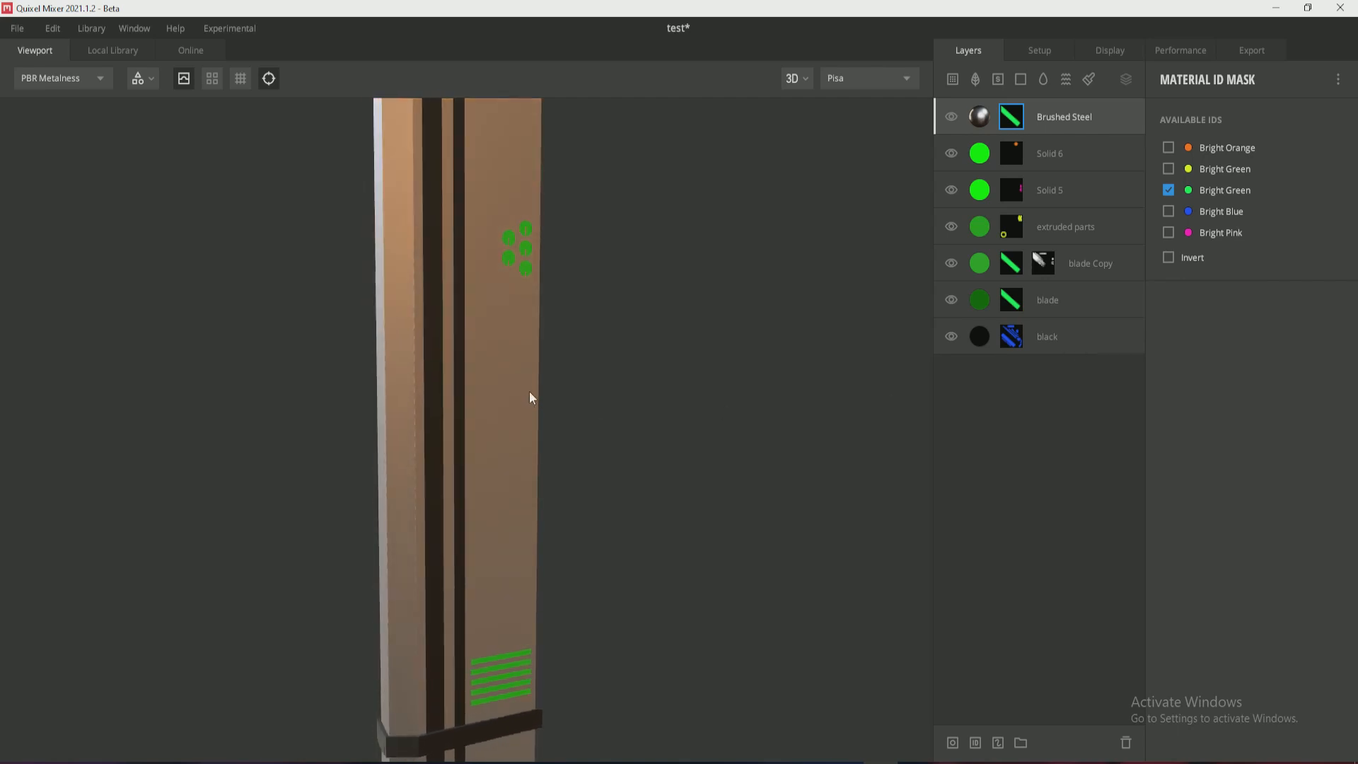
{"action": "scroll", "coordinate": [467, 379], "scroll_direction": "down", "scroll_amount": 5}
{"action": "left_click_drag", "start_coordinate": [488, 459], "coordinate": [510, 419], "text": "alt"}
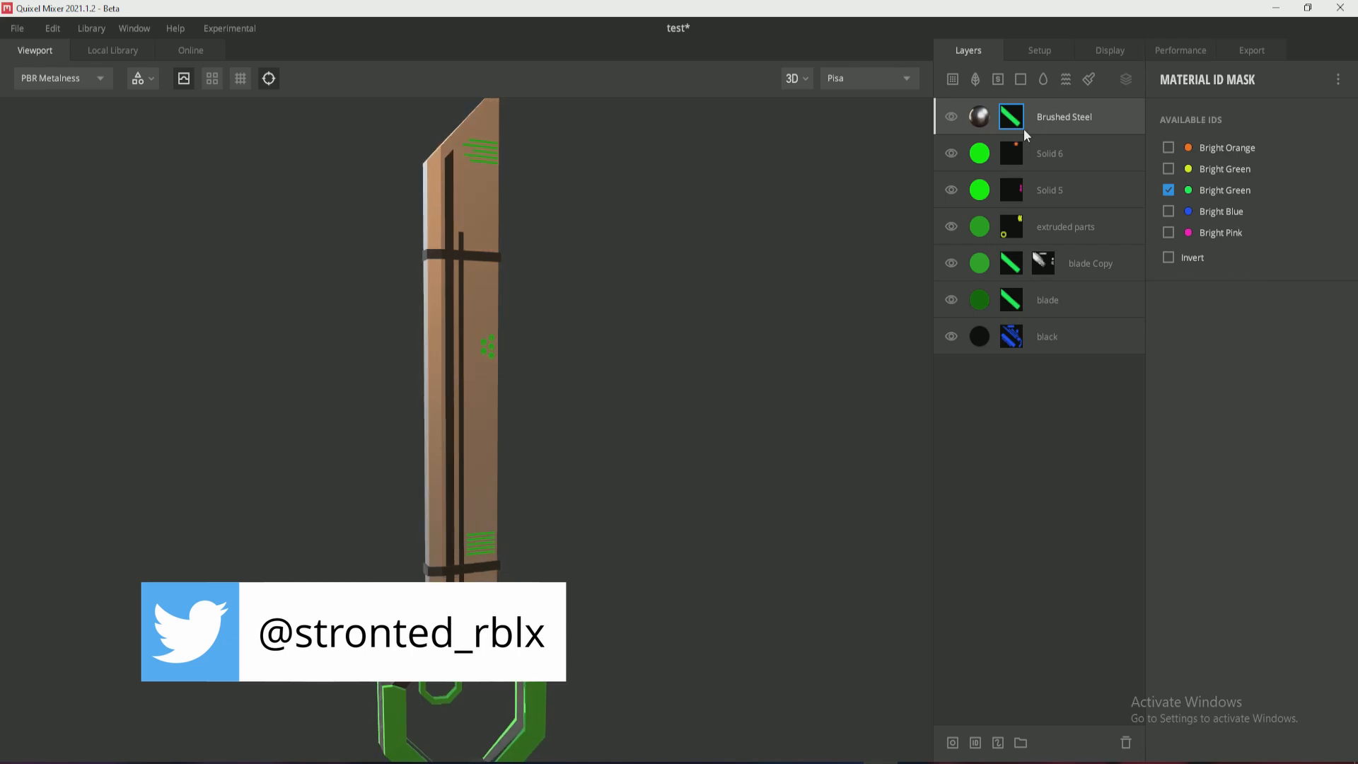
{"action": "mouse_move", "coordinate": [474, 441]}
{"action": "left_mouse_down", "text": "alt"}
{"action": "mouse_move", "coordinate": [358, 459]}
{"action": "mouse_move", "coordinate": [867, 460]}
{"action": "mouse_move", "coordinate": [446, 460]}
{"action": "mouse_move", "coordinate": [471, 464]}
{"action": "left_mouse_up", "text": "alt"}
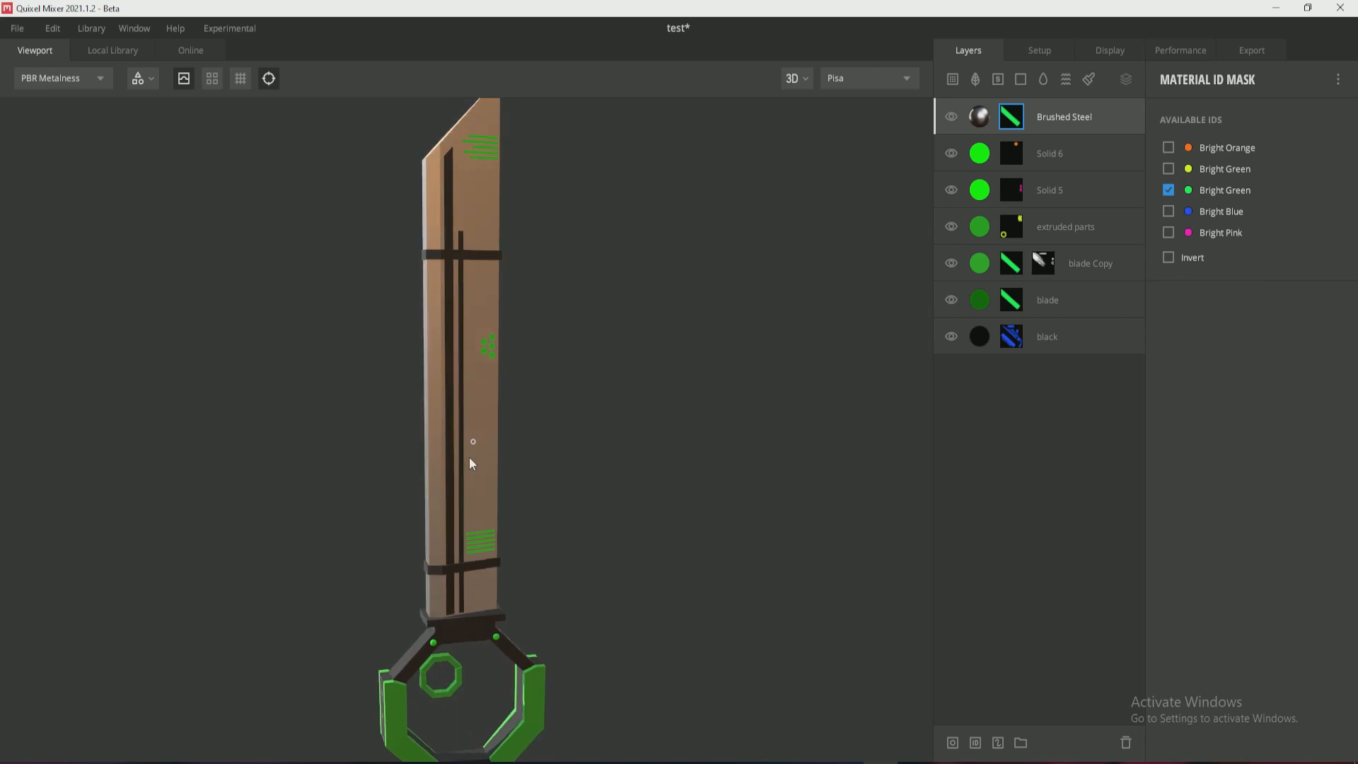
Set the Brushed Steel layer's albedo color to dark green 0C750A.
{"action": "left_click", "coordinate": [986, 122]}
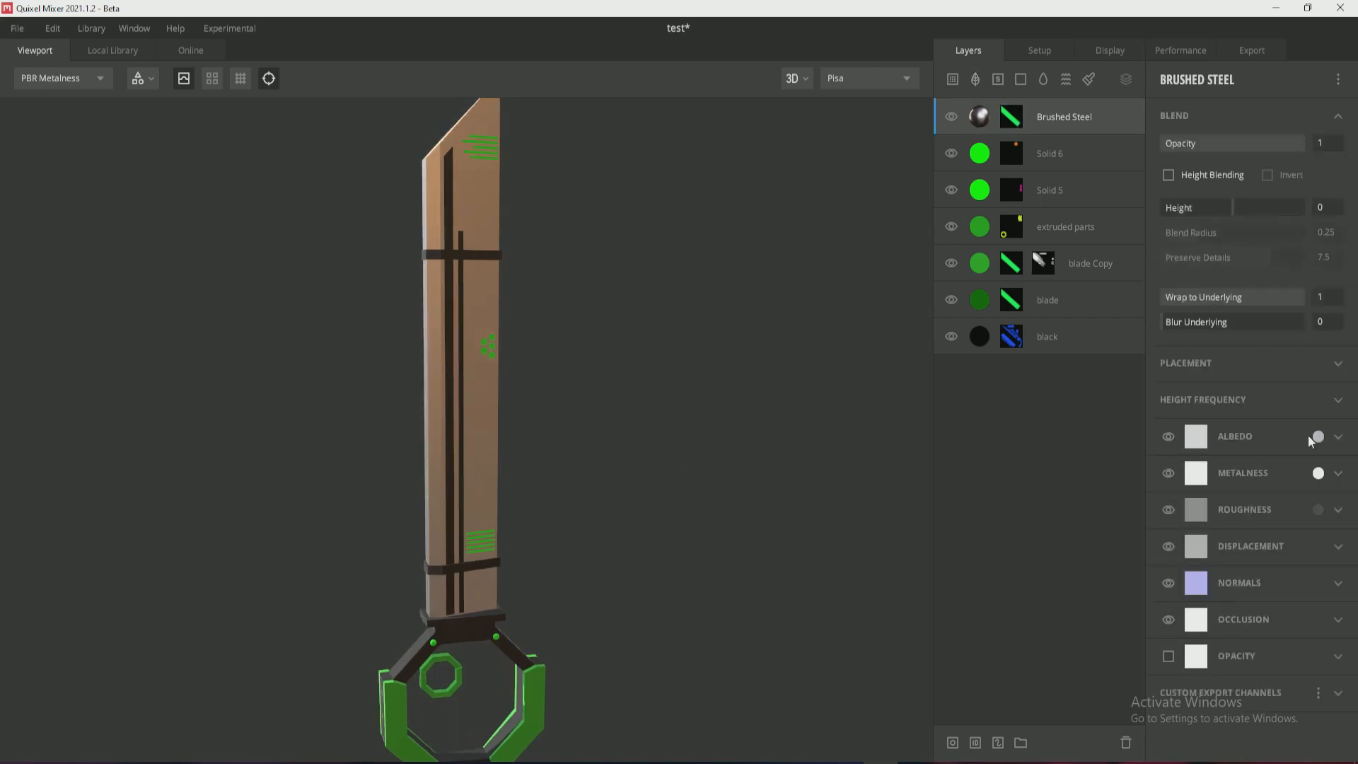
{"action": "left_click", "coordinate": [1318, 437]}
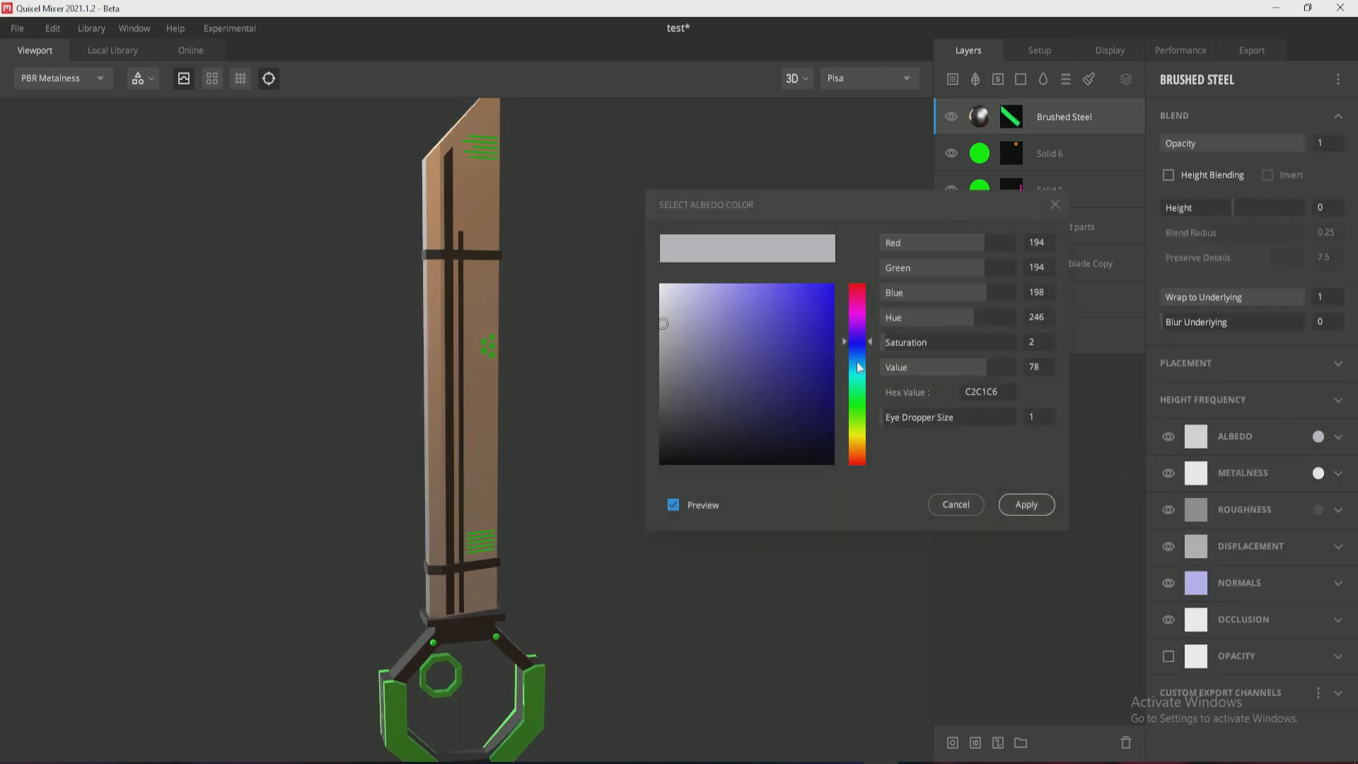
{"action": "mouse_move", "coordinate": [859, 367]}
{"action": "left_mouse_down"}
{"action": "mouse_move", "coordinate": [860, 395]}
{"action": "mouse_move", "coordinate": [821, 371]}
{"action": "mouse_move", "coordinate": [821, 350]}
{"action": "mouse_move", "coordinate": [809, 379]}
{"action": "left_mouse_up"}
{"action": "left_click", "coordinate": [1027, 504]}
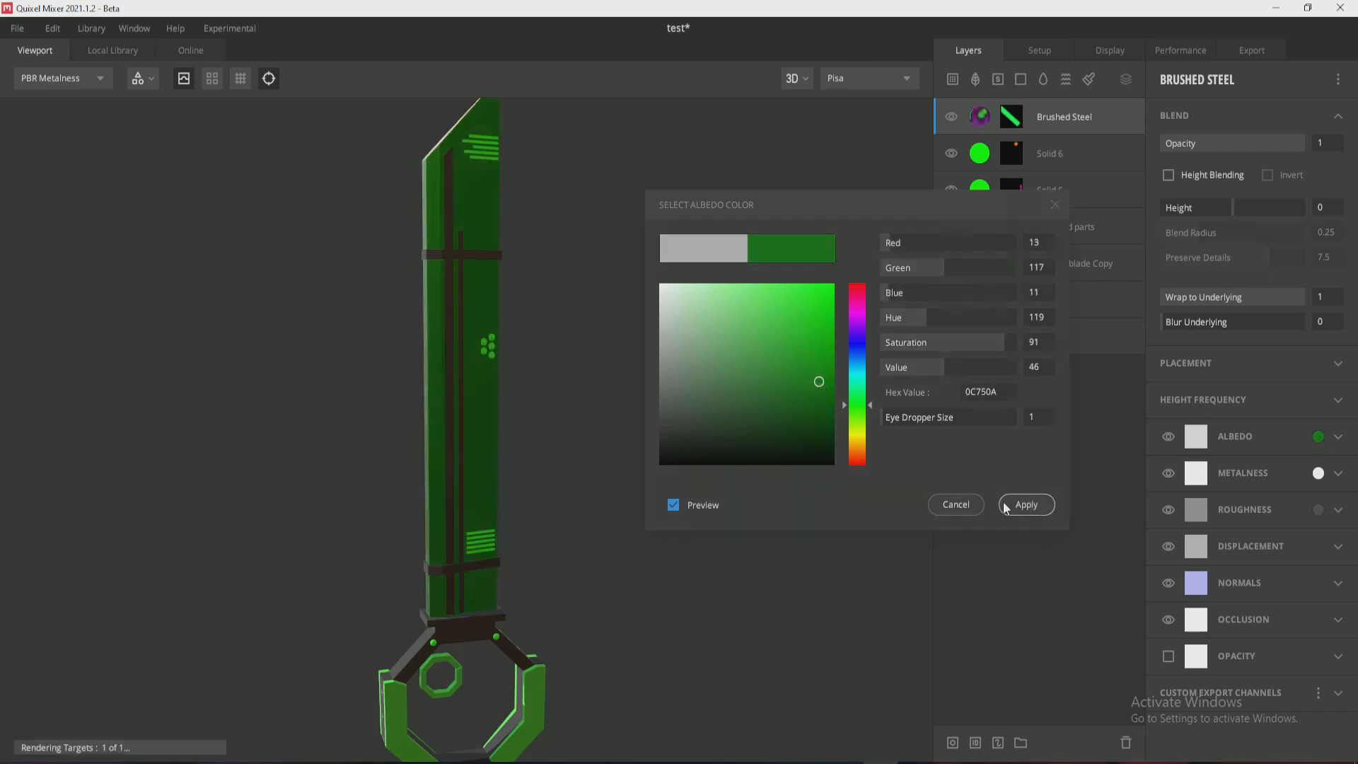
Compare the Brushed Steel blade with its metalness and roughness channels hidden and shown again.
{"action": "left_click_drag", "start_coordinate": [1005, 453], "coordinate": [834, 325]}
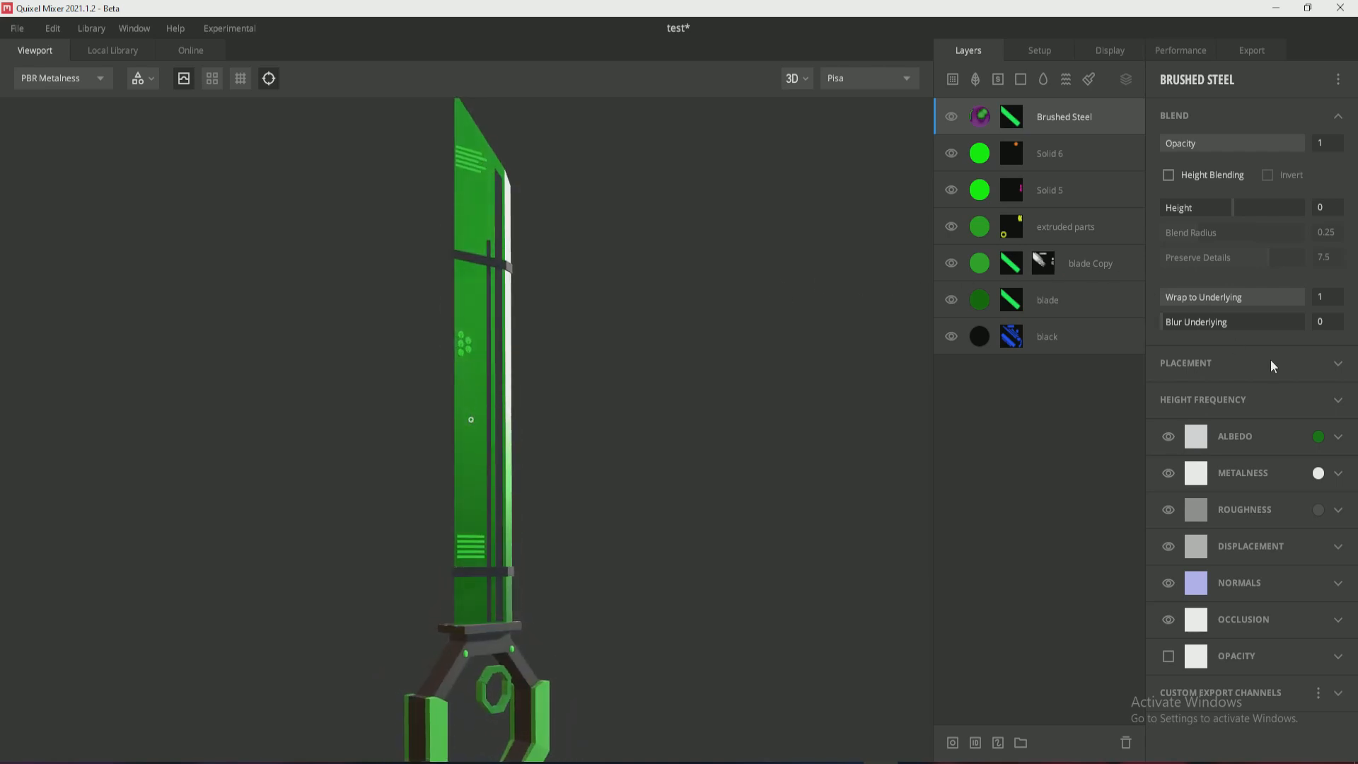
{"action": "left_click", "coordinate": [1169, 474]}
{"action": "left_click", "coordinate": [1167, 508]}
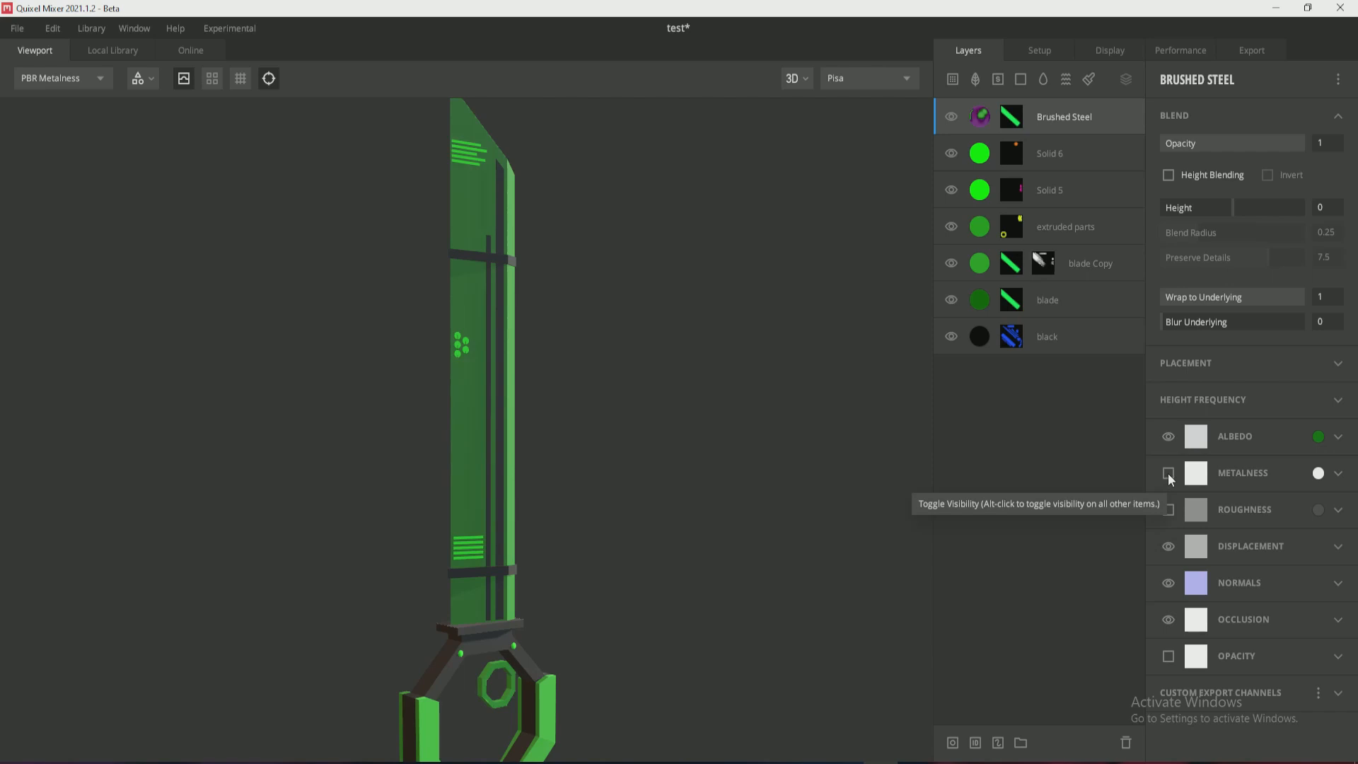
{"action": "left_click", "coordinate": [1169, 474]}
{"action": "left_click", "coordinate": [1170, 510]}
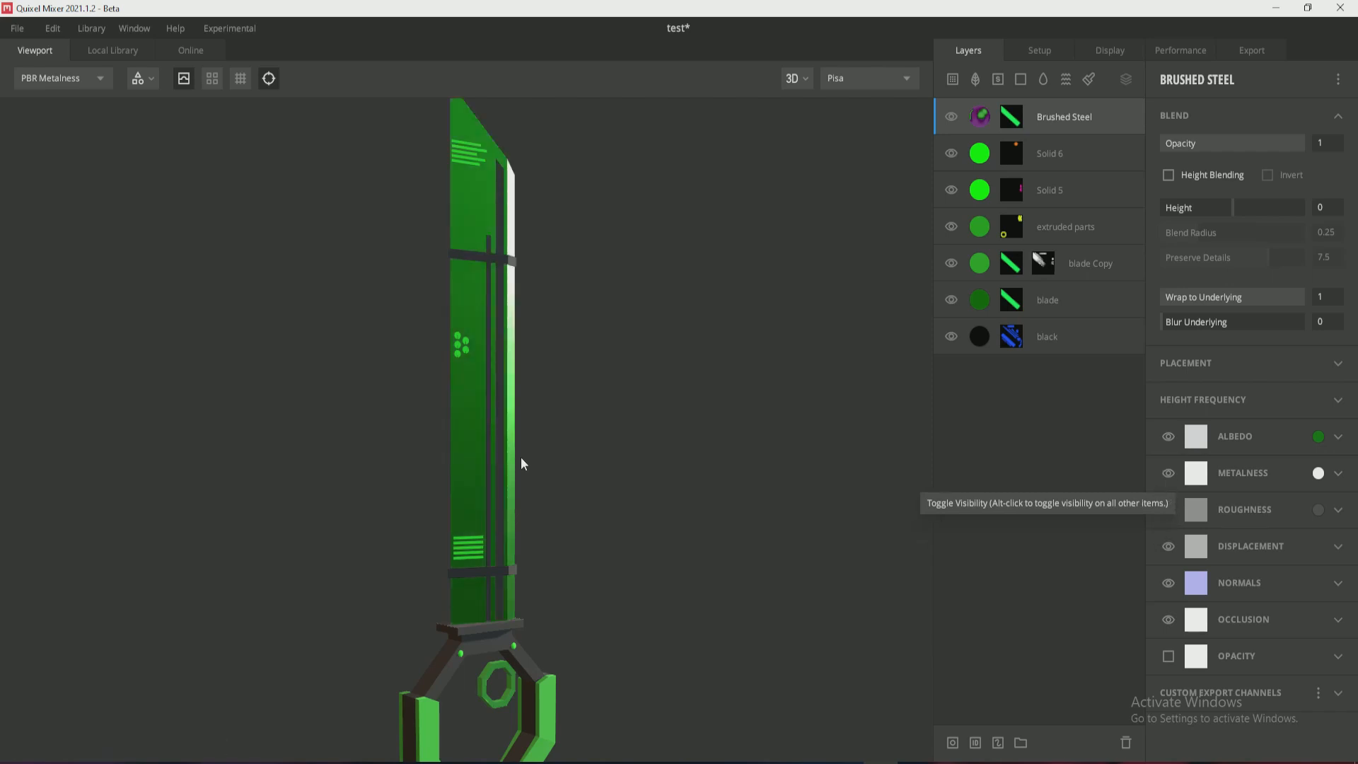
{"action": "left_click_drag", "start_coordinate": [521, 464], "coordinate": [612, 452]}
{"action": "mouse_move", "coordinate": [1316, 463]}
{"action": "left_mouse_down"}
{"action": "mouse_move", "coordinate": [188, 481]}
{"action": "mouse_move", "coordinate": [370, 421]}
{"action": "mouse_move", "coordinate": [375, 406]}
{"action": "mouse_move", "coordinate": [616, 464]}
{"action": "mouse_move", "coordinate": [495, 502]}
{"action": "mouse_move", "coordinate": [346, 480]}
{"action": "mouse_move", "coordinate": [509, 429]}
{"action": "mouse_move", "coordinate": [604, 467]}
{"action": "mouse_move", "coordinate": [1083, 488]}
{"action": "mouse_move", "coordinate": [965, 551]}
{"action": "mouse_move", "coordinate": [871, 566]}
{"action": "mouse_move", "coordinate": [500, 543]}
{"action": "mouse_move", "coordinate": [312, 515]}
{"action": "mouse_move", "coordinate": [384, 516]}
{"action": "mouse_move", "coordinate": [467, 552]}
{"action": "left_mouse_up"}
Switch the viewport to the Albedo channel and examine the Brushed Steel blade's flat color.
{"action": "left_click", "coordinate": [75, 78]}
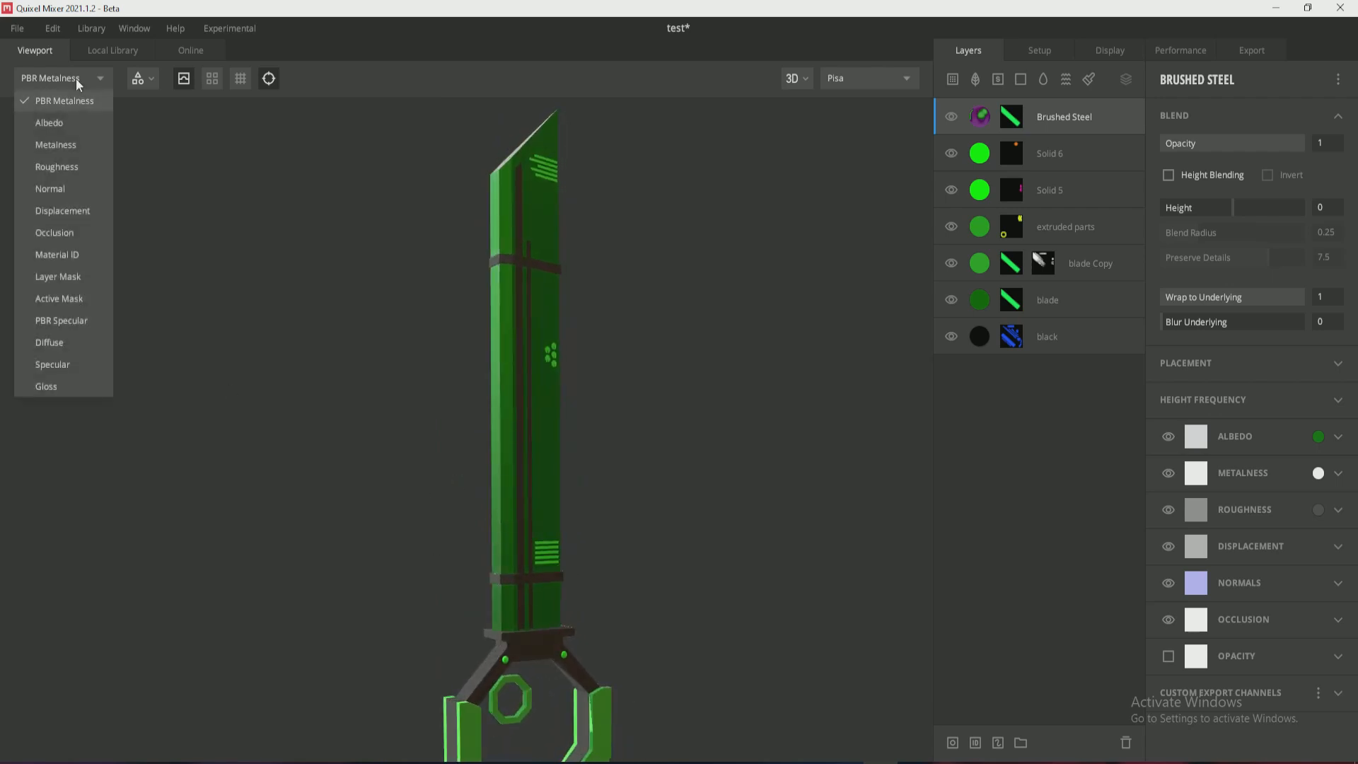
{"action": "left_click", "coordinate": [73, 123]}
{"action": "mouse_move", "coordinate": [546, 371]}
{"action": "left_mouse_down"}
{"action": "mouse_move", "coordinate": [362, 397]}
{"action": "mouse_move", "coordinate": [515, 521]}
{"action": "mouse_move", "coordinate": [748, 447]}
{"action": "mouse_move", "coordinate": [1071, 418]}
{"action": "mouse_move", "coordinate": [482, 420]}
{"action": "mouse_move", "coordinate": [529, 420]}
{"action": "left_mouse_up"}
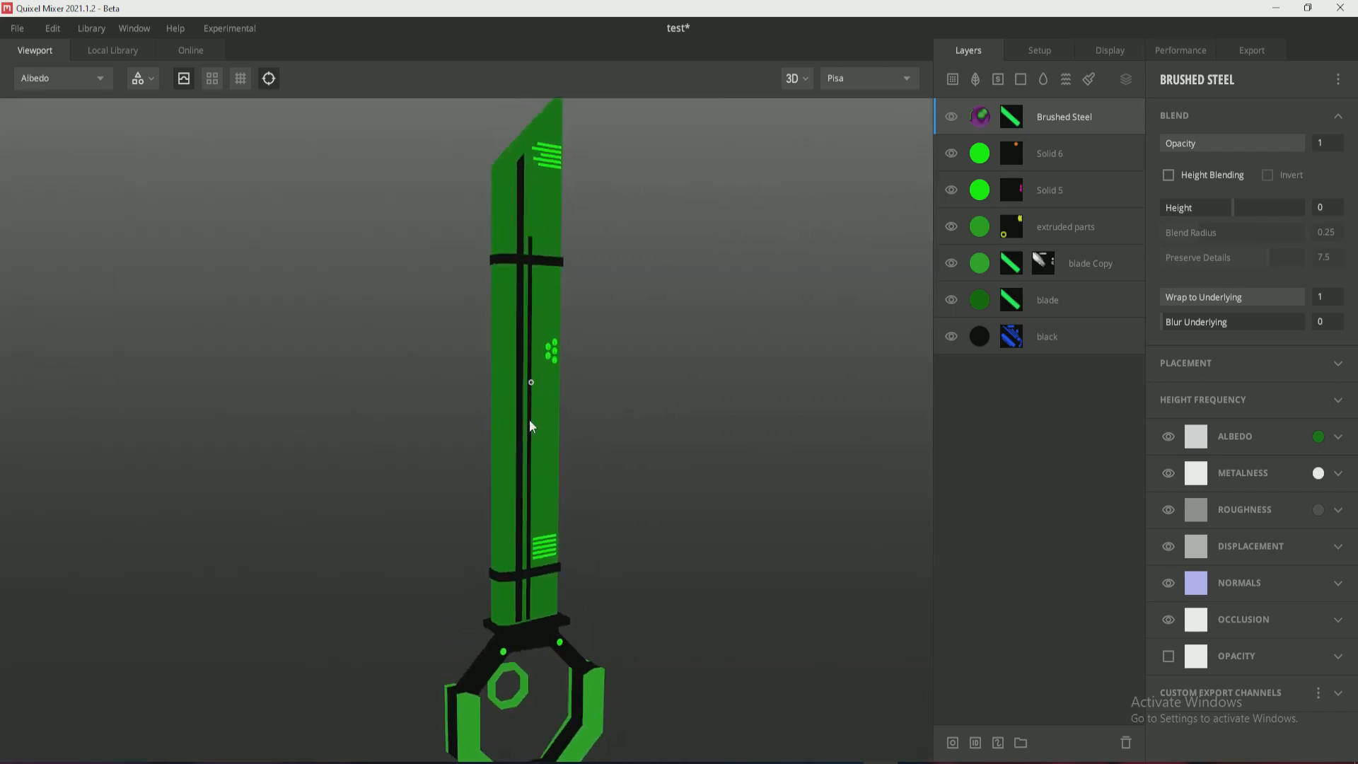
{"action": "scroll", "coordinate": [524, 417], "scroll_direction": "down", "scroll_amount": 5}
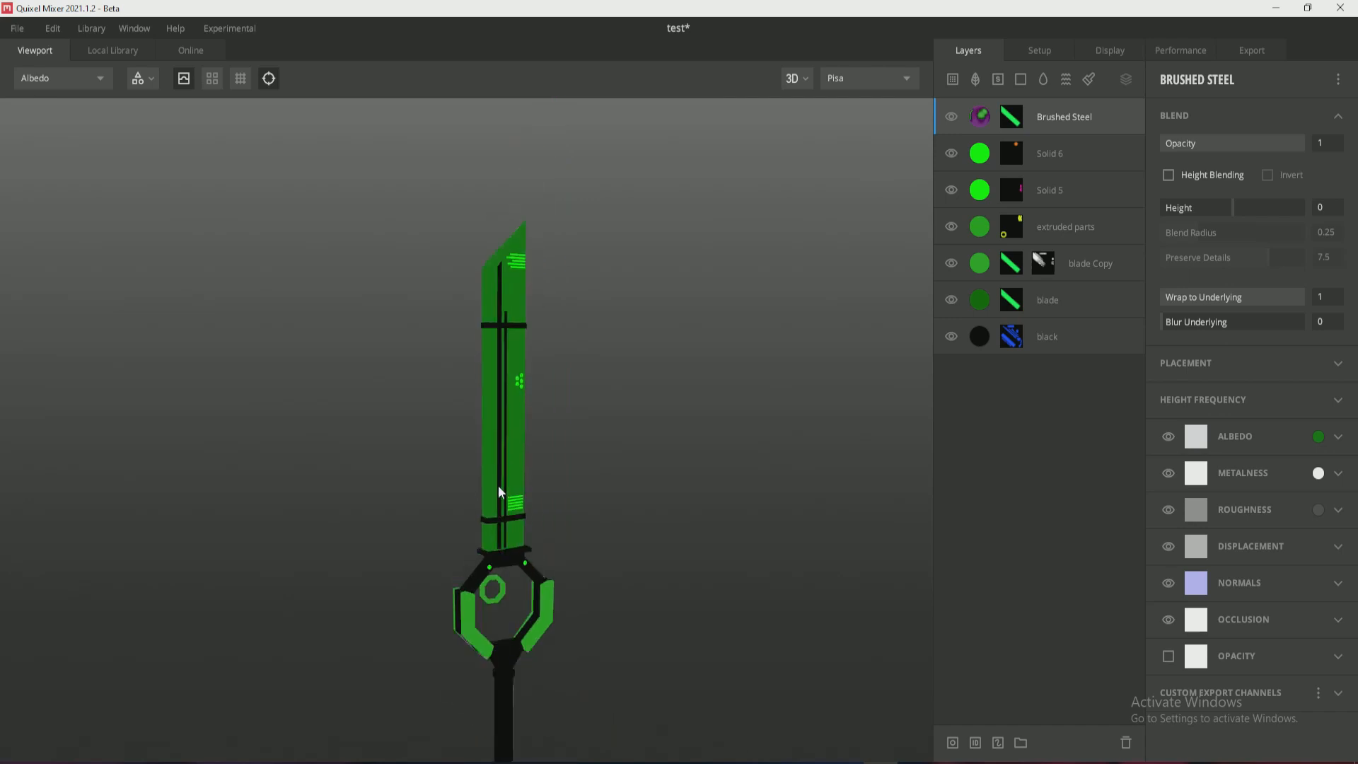
{"action": "scroll", "coordinate": [499, 486], "scroll_direction": "up", "scroll_amount": 5}
{"action": "left_click_drag", "start_coordinate": [499, 486], "coordinate": [572, 442]}
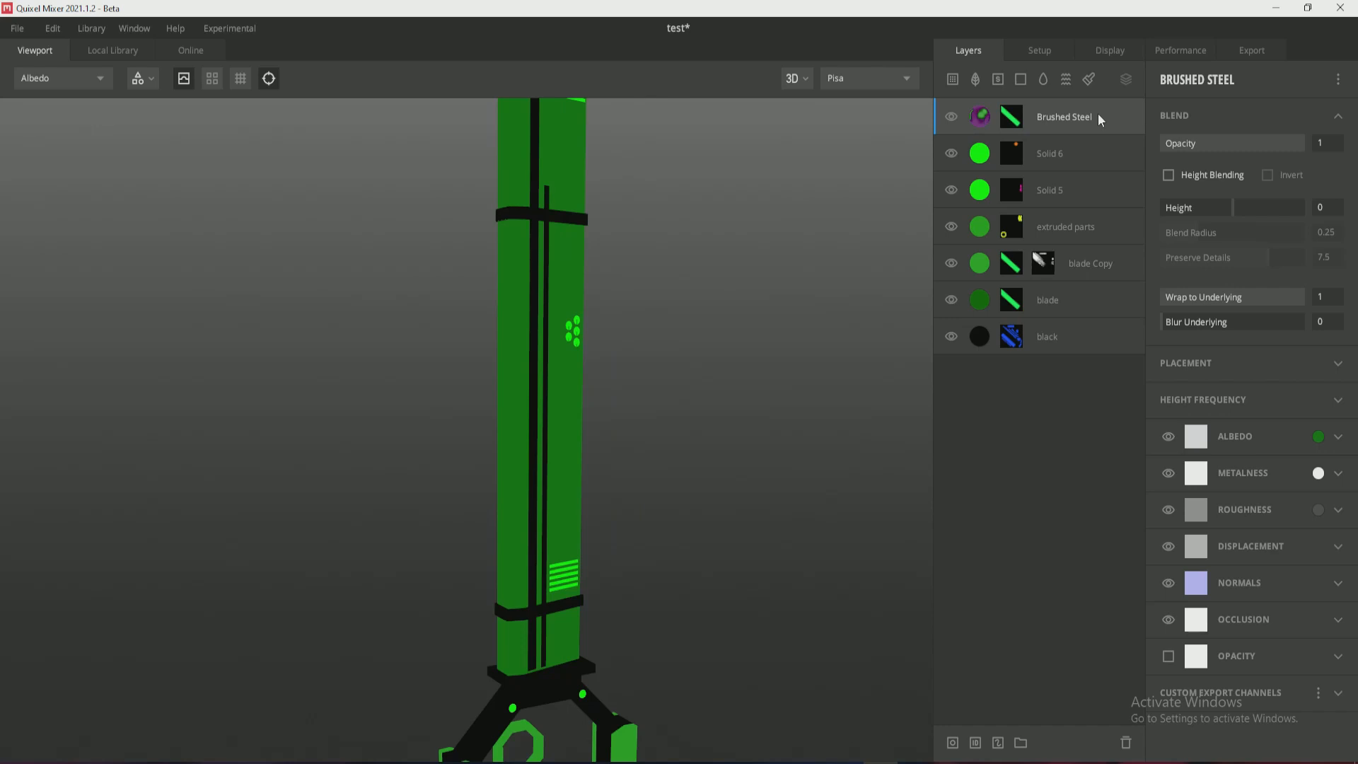
Delete the Brushed Steel layer and return the viewport to PBR Metalness shading.
{"action": "key", "text": "Delete"}
{"action": "mouse_move", "coordinate": [433, 457]}
{"action": "left_mouse_down"}
{"action": "mouse_move", "coordinate": [527, 389]}
{"action": "mouse_move", "coordinate": [315, 448]}
{"action": "mouse_move", "coordinate": [315, 418]}
{"action": "mouse_move", "coordinate": [503, 415]}
{"action": "mouse_move", "coordinate": [538, 391]}
{"action": "left_mouse_up"}
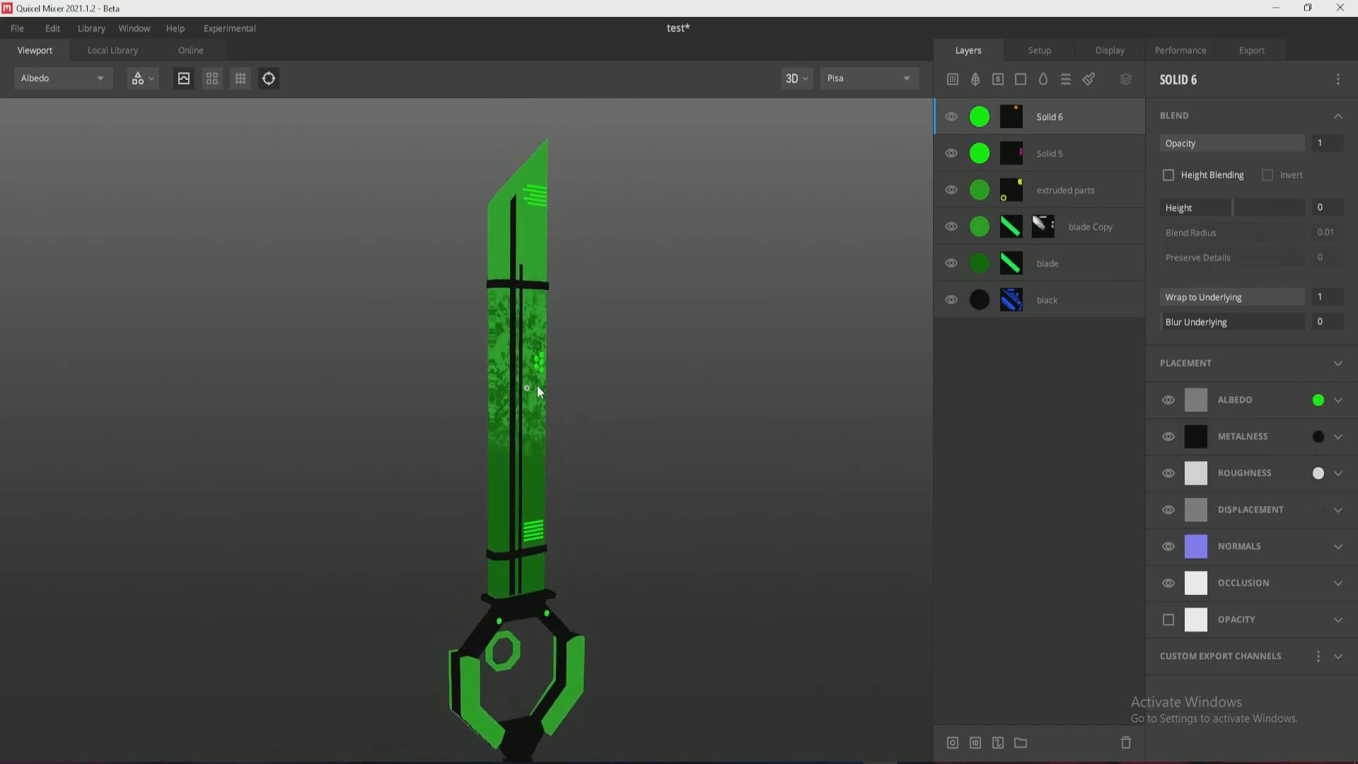
{"action": "left_click", "coordinate": [83, 77]}
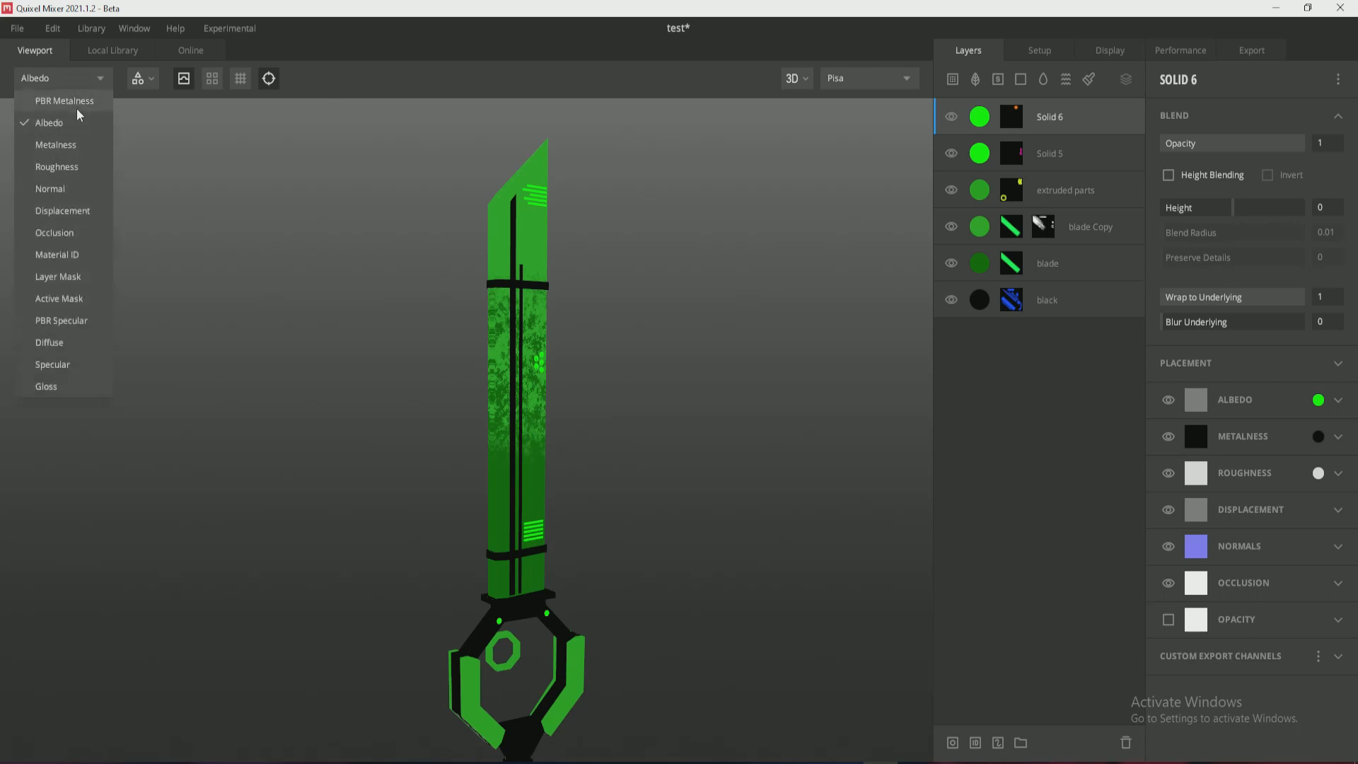
{"action": "left_click", "coordinate": [39, 101]}
{"action": "left_click", "coordinate": [71, 83]}
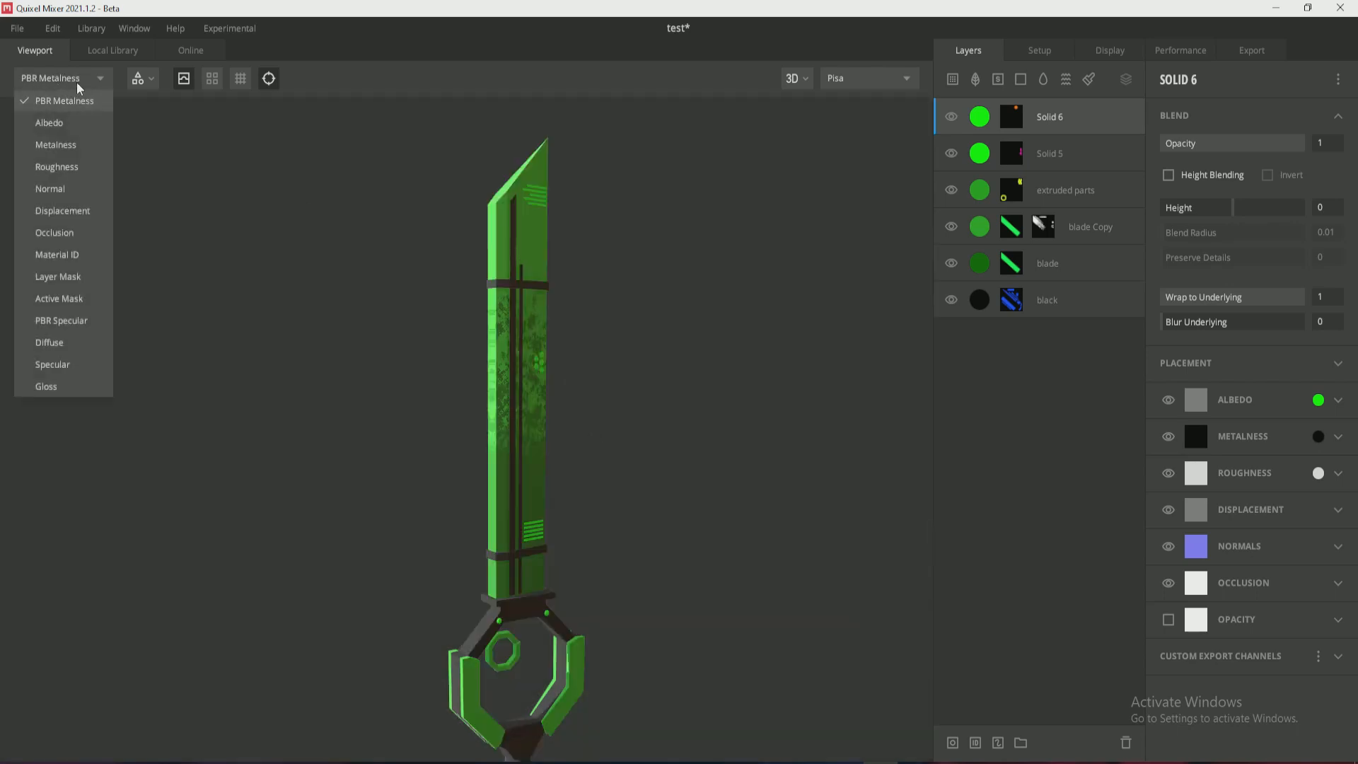
{"action": "left_click", "coordinate": [408, 396]}
{"action": "mouse_move", "coordinate": [515, 469]}
{"action": "left_mouse_down"}
{"action": "mouse_move", "coordinate": [869, 522]}
{"action": "mouse_move", "coordinate": [761, 500]}
{"action": "mouse_move", "coordinate": [366, 482]}
{"action": "mouse_move", "coordinate": [530, 476]}
{"action": "mouse_move", "coordinate": [517, 464]}
{"action": "left_mouse_up"}
{"action": "scroll", "coordinate": [514, 452], "scroll_direction": "down", "scroll_amount": 2}
{"action": "scroll", "coordinate": [515, 451], "scroll_direction": "up", "scroll_amount": 4}
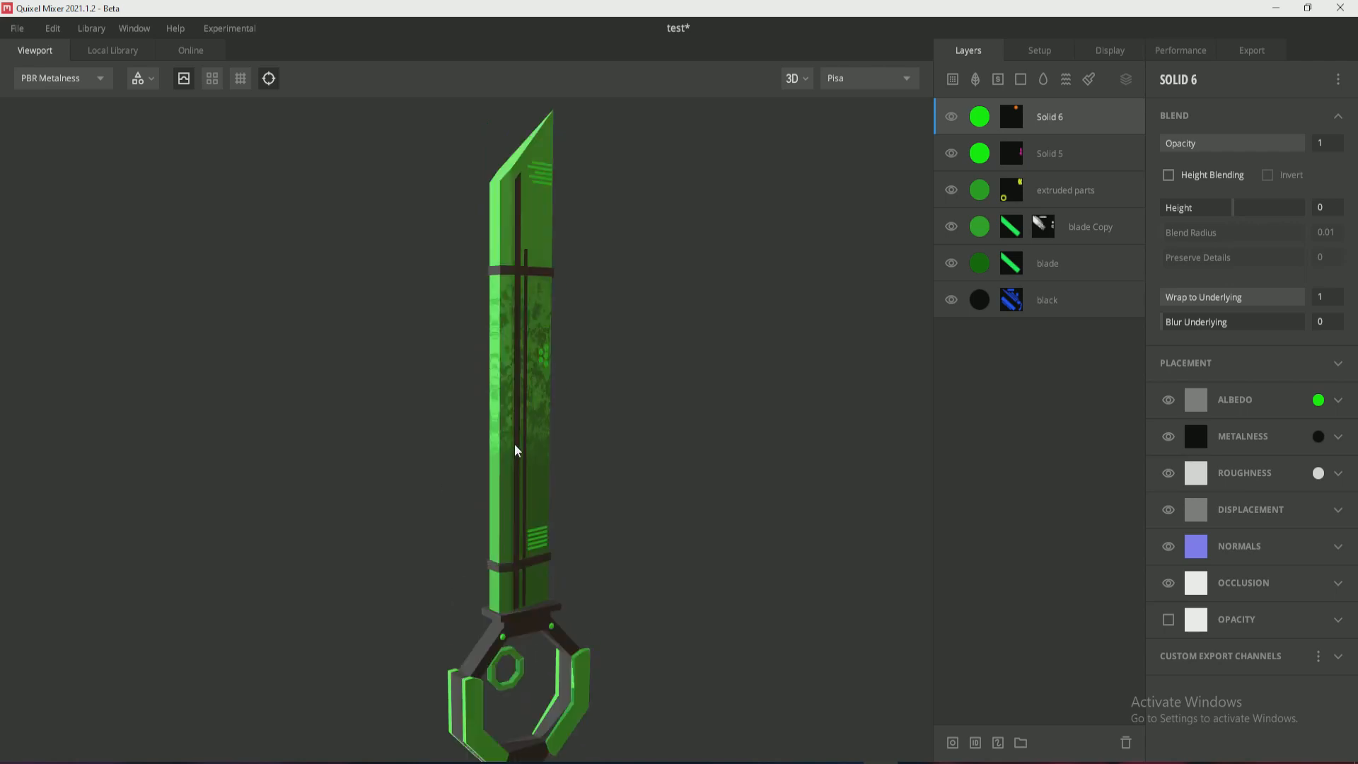
Set the texture export location to the quixel folder inside UGC items\Jaden.
{"action": "left_click", "coordinate": [1270, 54]}
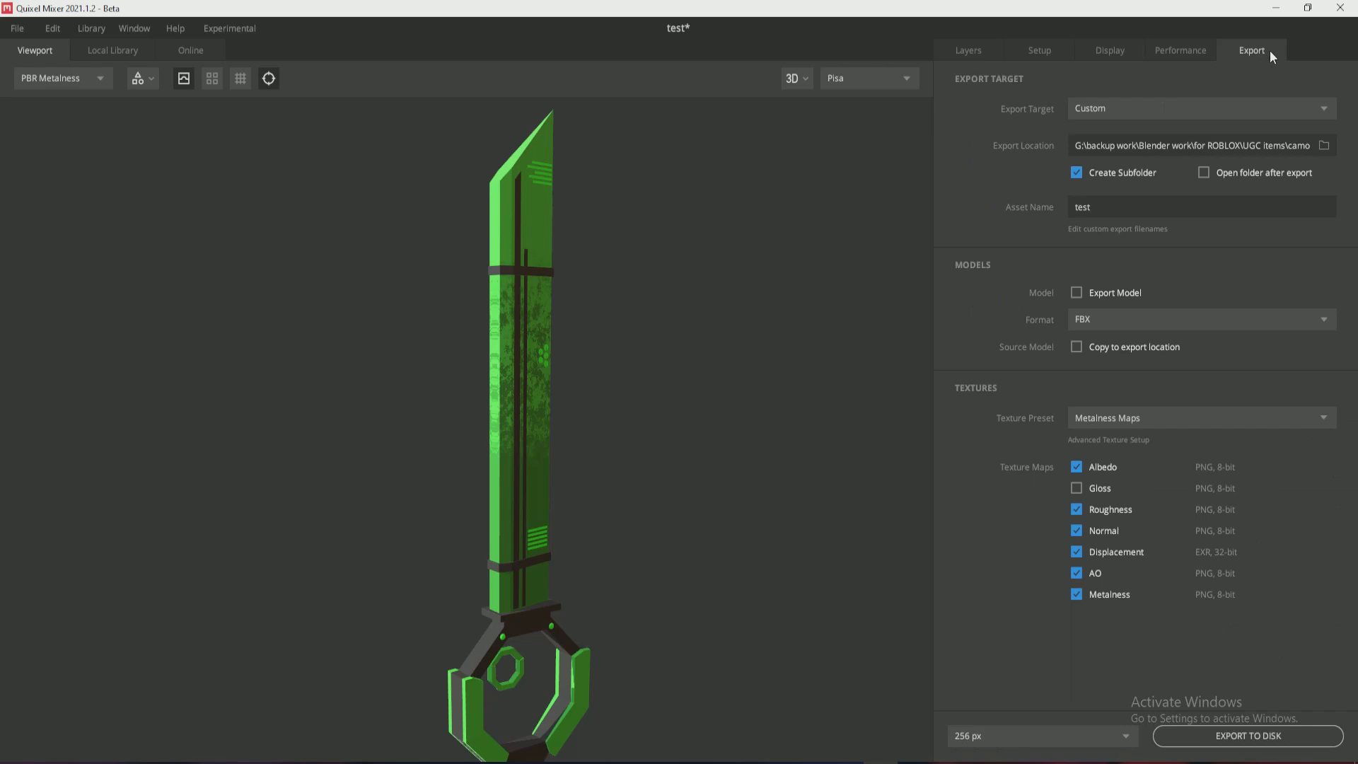
{"action": "left_click", "coordinate": [1324, 146]}
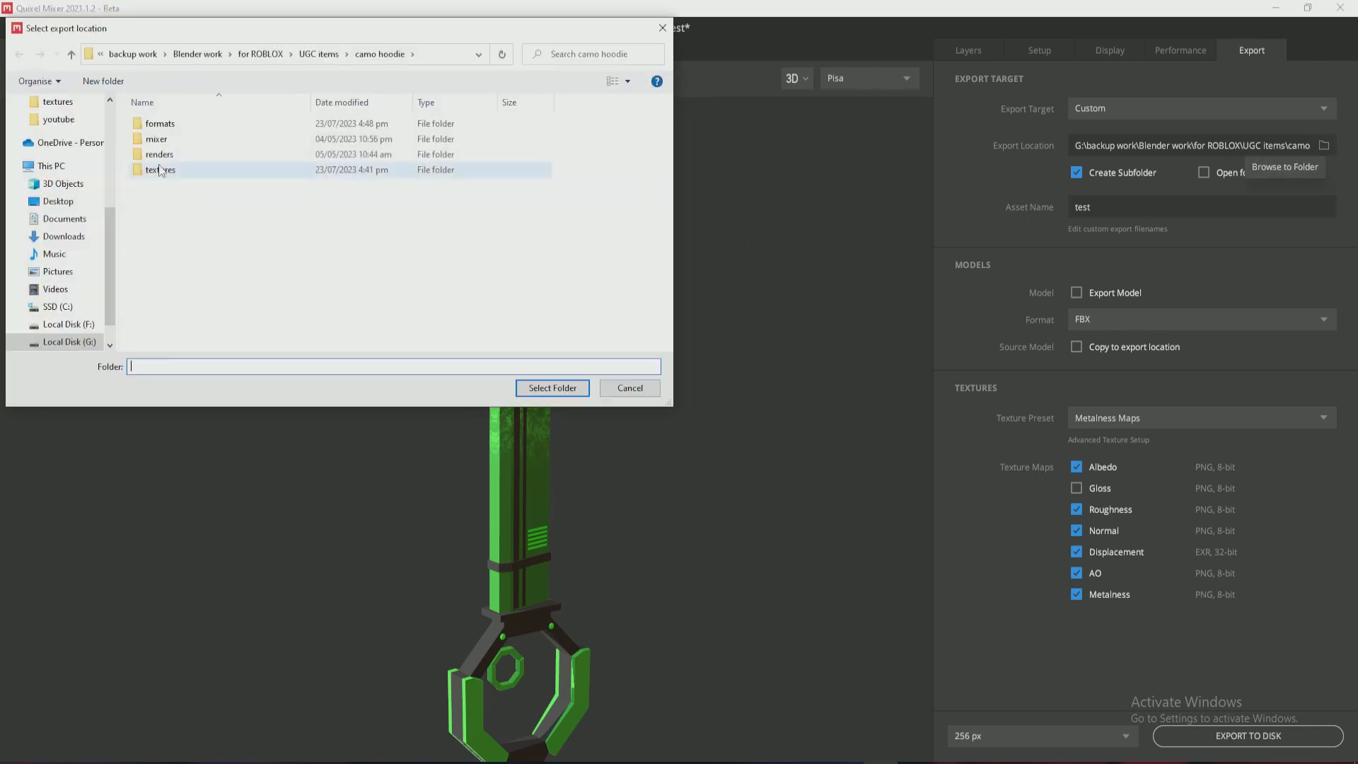
{"action": "left_click", "coordinate": [319, 54]}
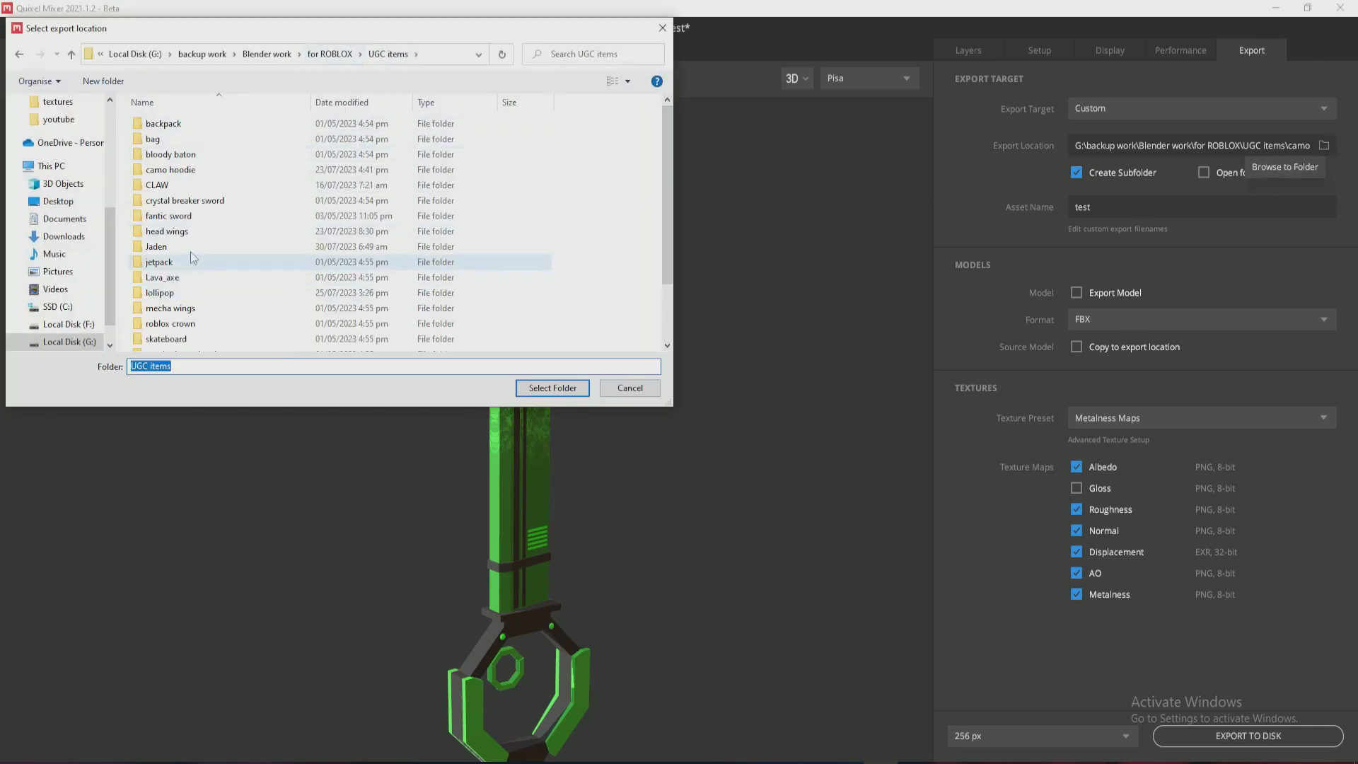
{"action": "double_click", "coordinate": [193, 246]}
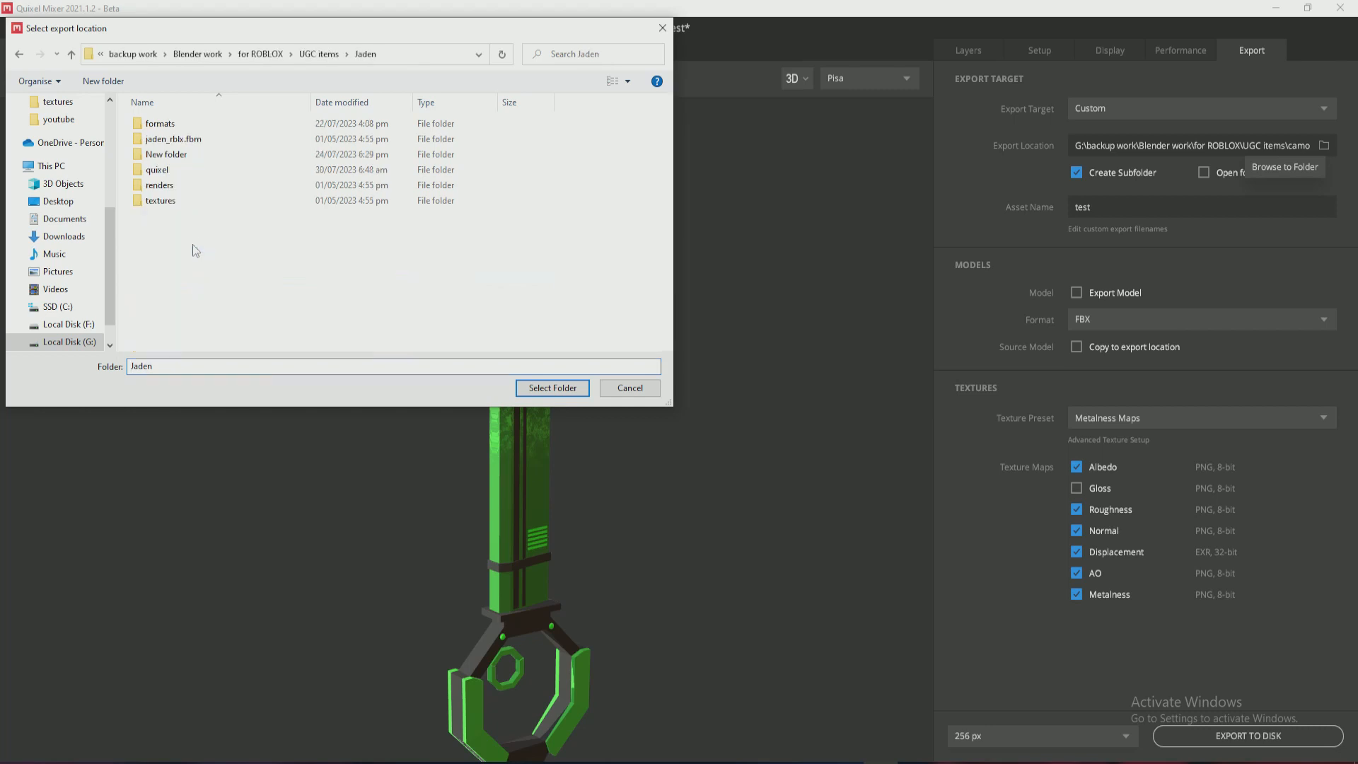
{"action": "double_click", "coordinate": [191, 170]}
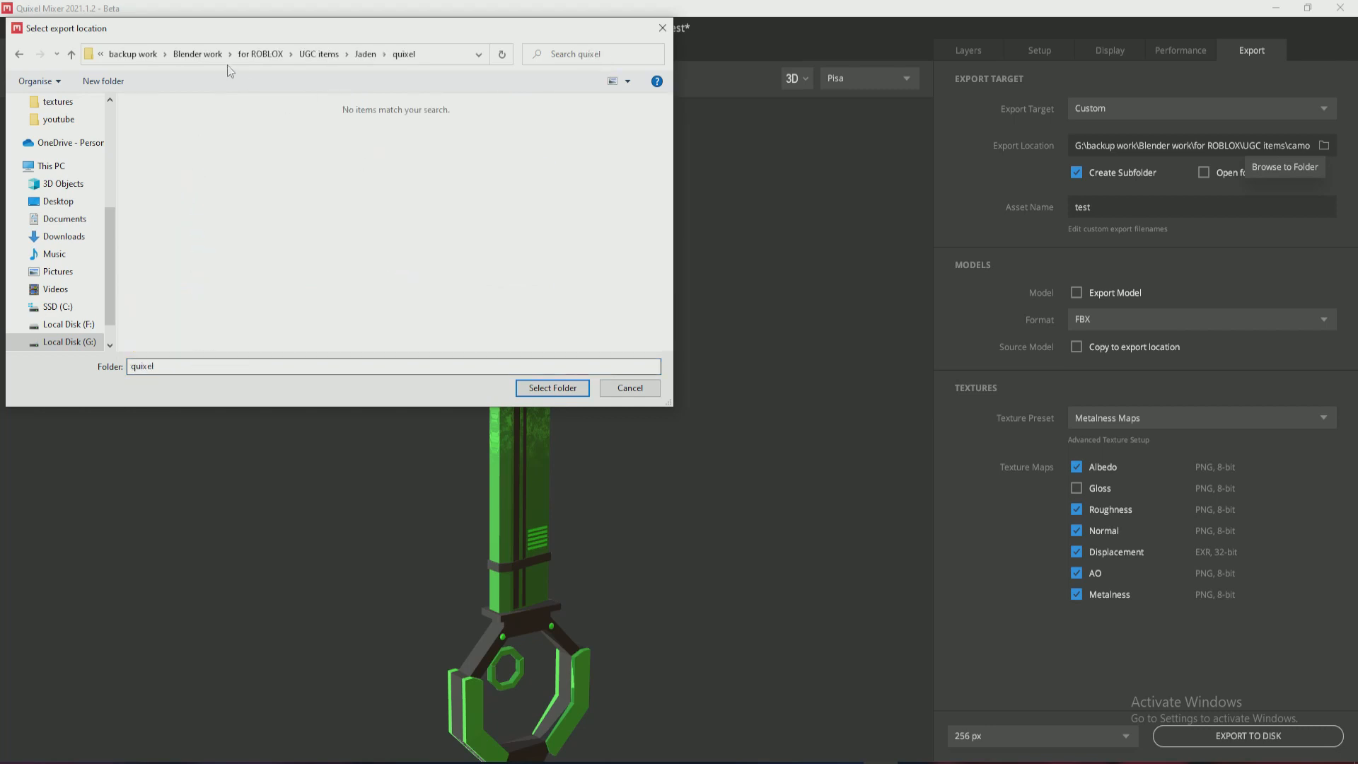
{"action": "left_click", "coordinate": [26, 55]}
{"action": "double_click", "coordinate": [181, 177]}
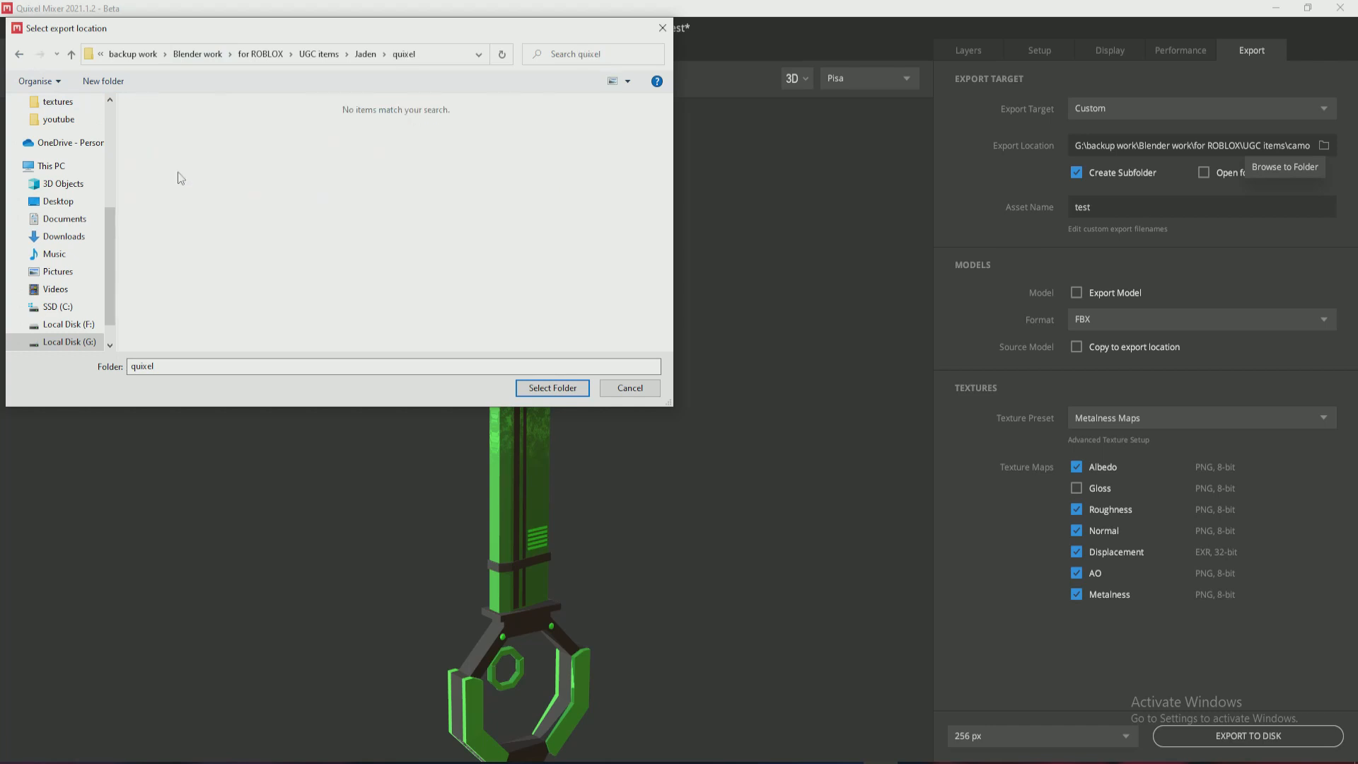
{"action": "left_click", "coordinate": [564, 388]}
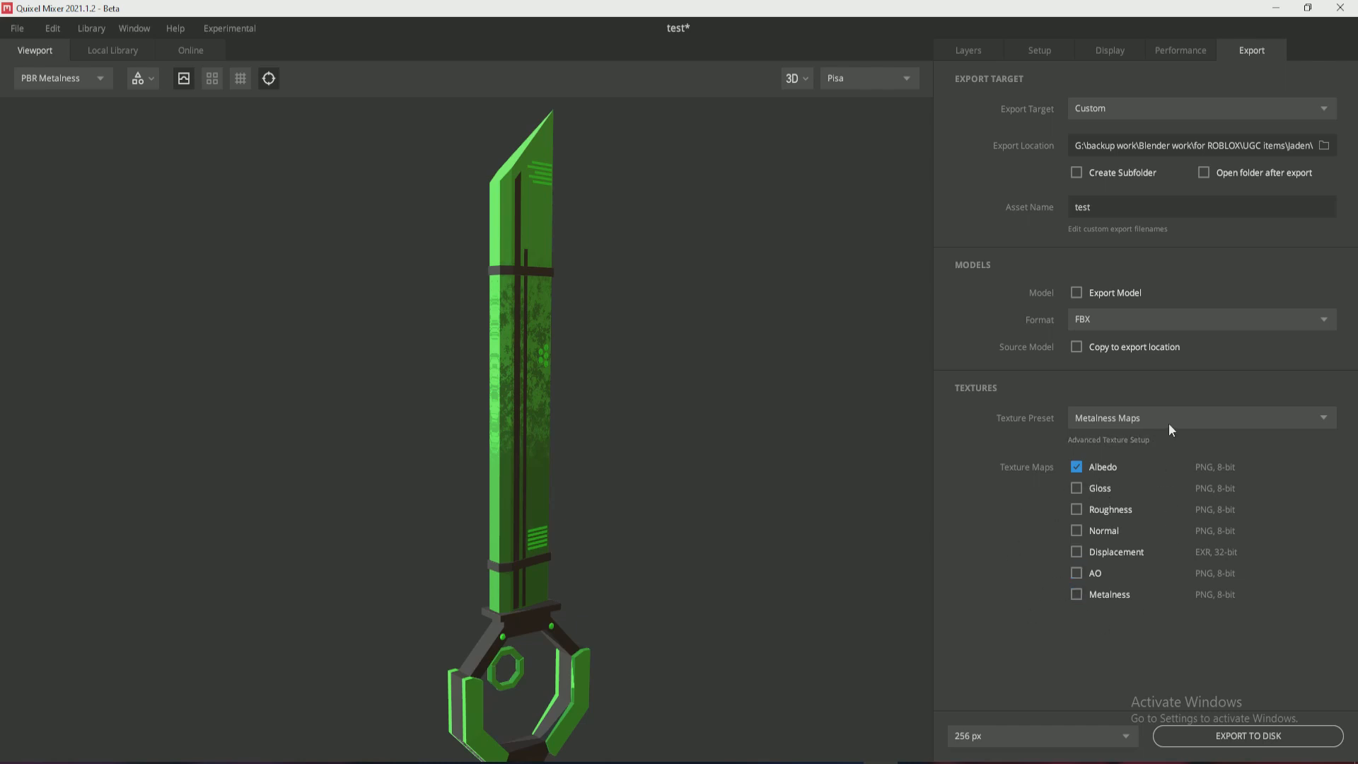
Export only the Albedo map to disk at 512 px with the Metalness Maps preset and no subfolder.
{"action": "left_click", "coordinate": [1213, 417]}
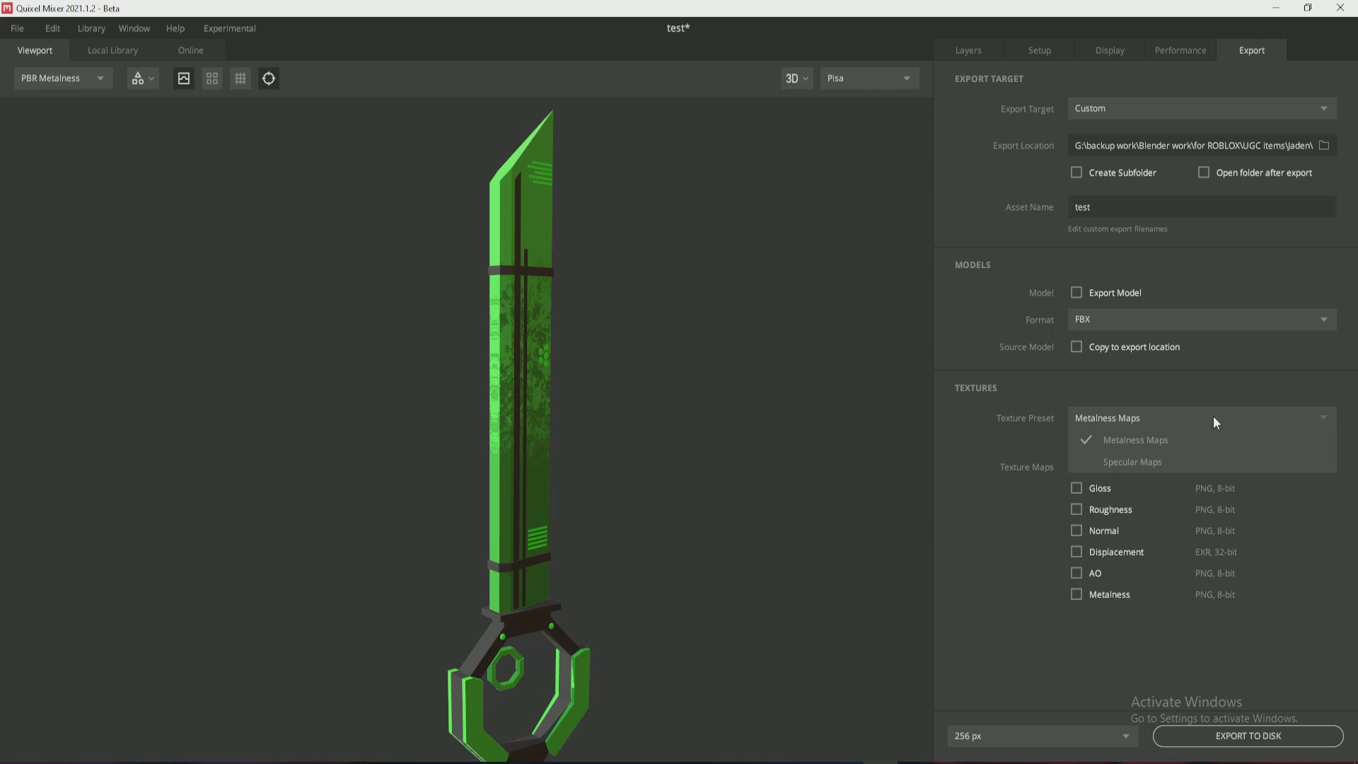
{"action": "left_click", "coordinate": [1167, 440]}
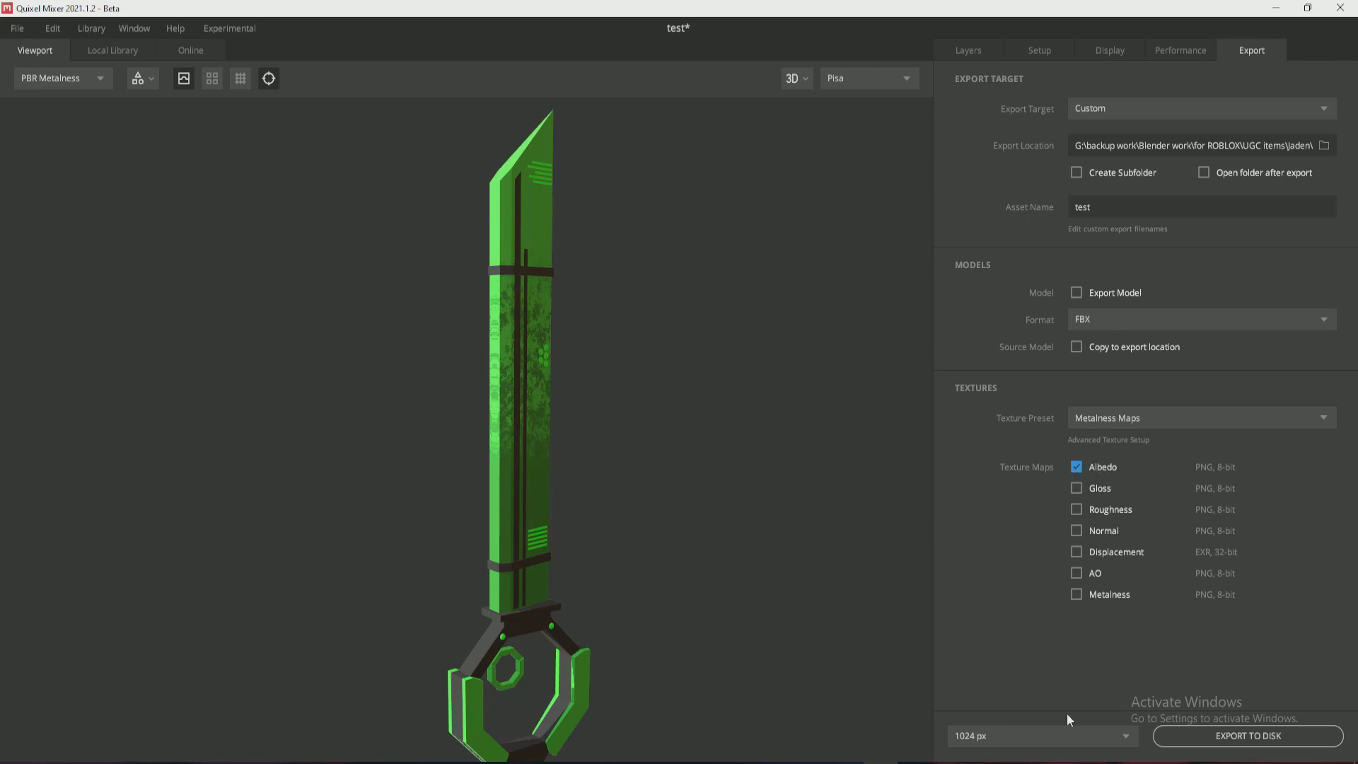
{"action": "left_click", "coordinate": [1077, 730]}
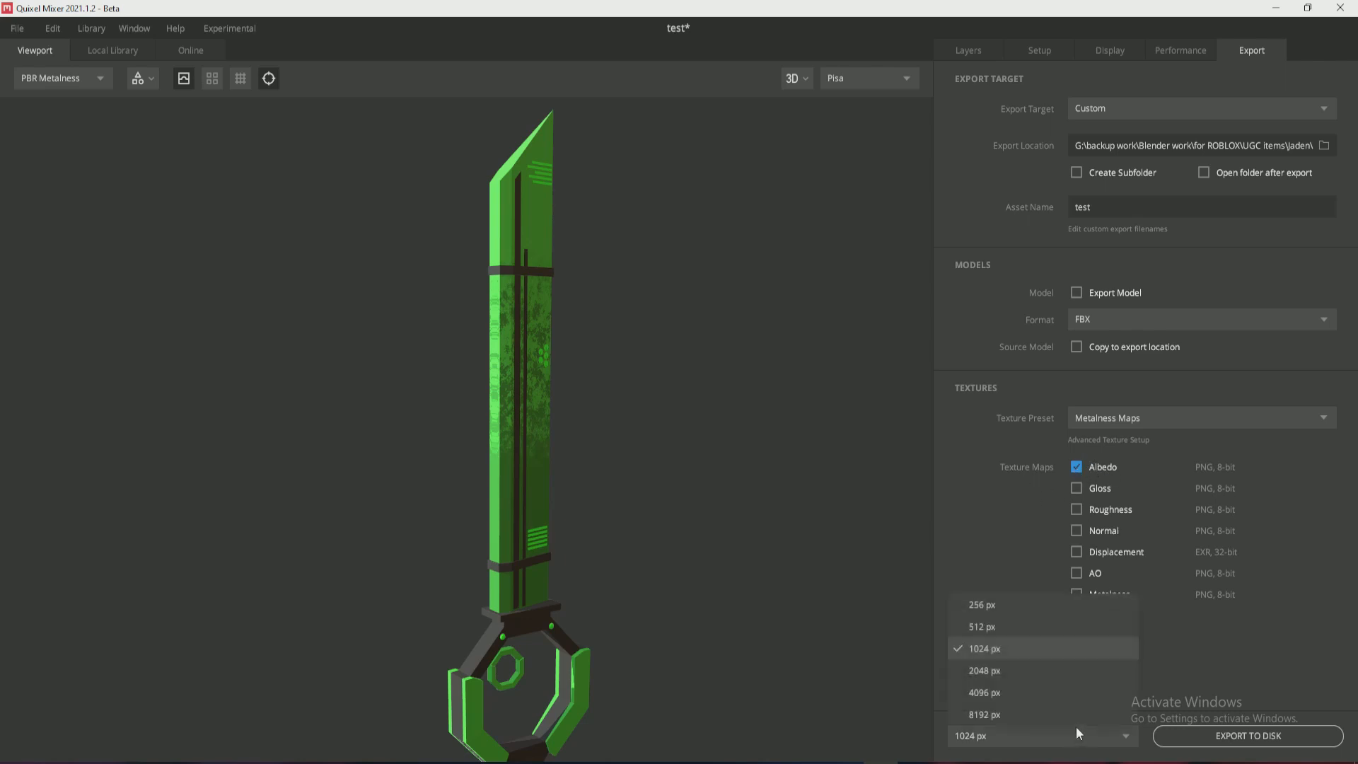
{"action": "left_click", "coordinate": [1017, 627]}
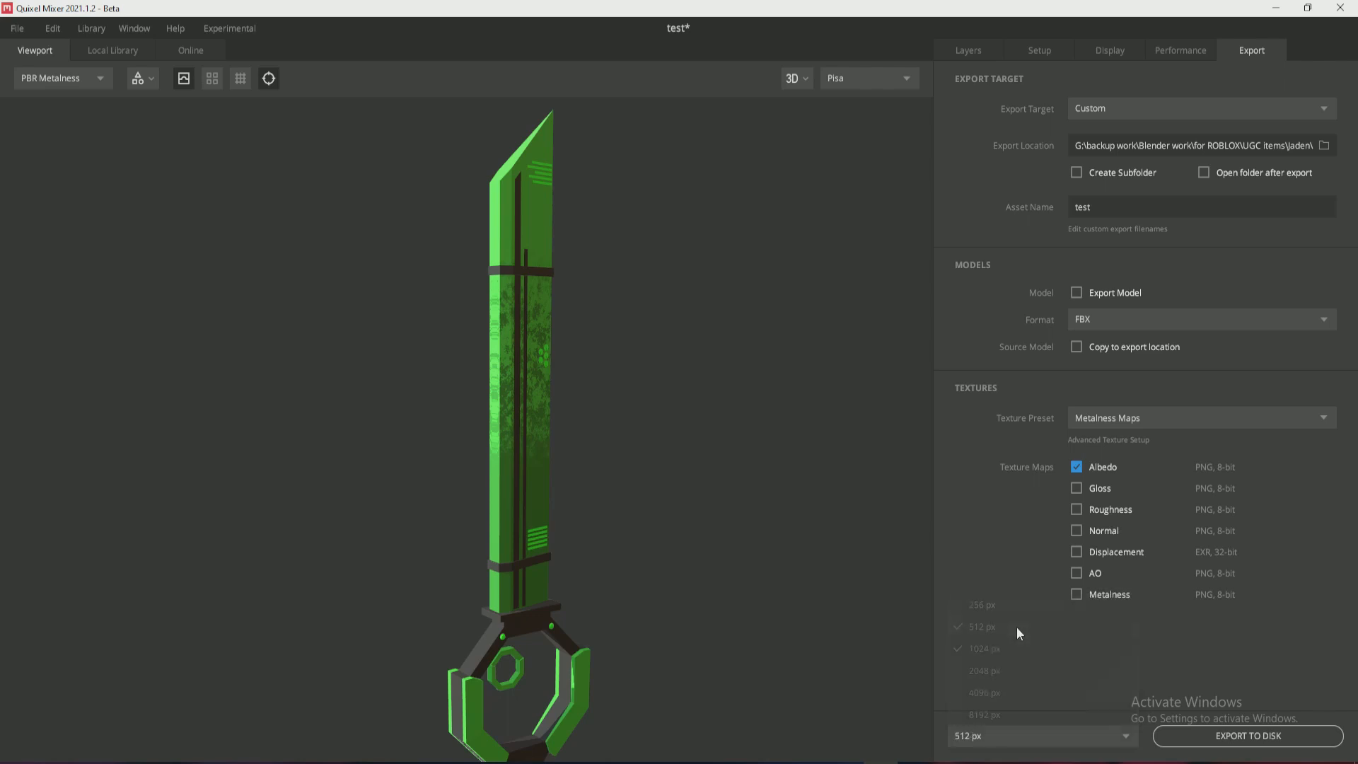
{"action": "left_click", "coordinate": [1215, 737]}
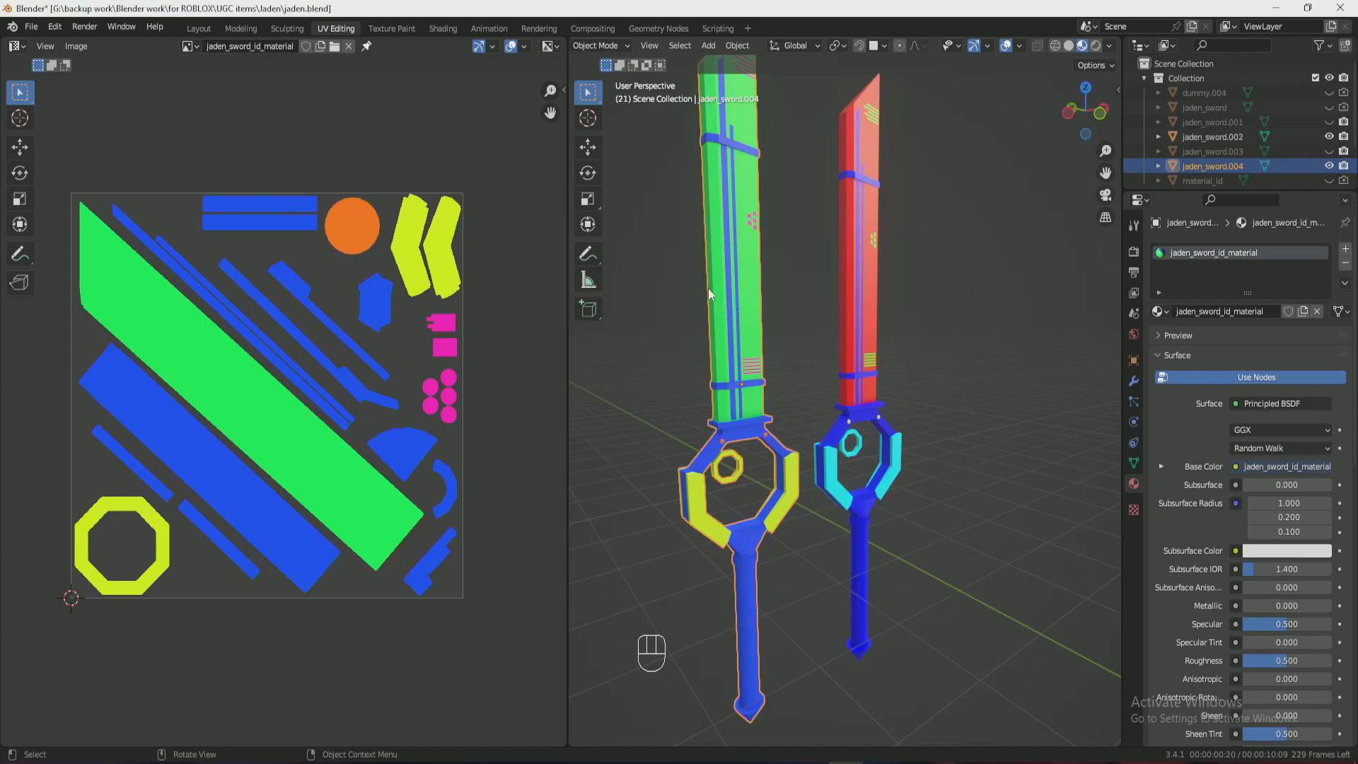
Switch to Blender and load test_Albedo.png as the Base Color image of jaden_sword_id_material, then deselect the sword.
{"action": "left_click", "coordinate": [1162, 467]}
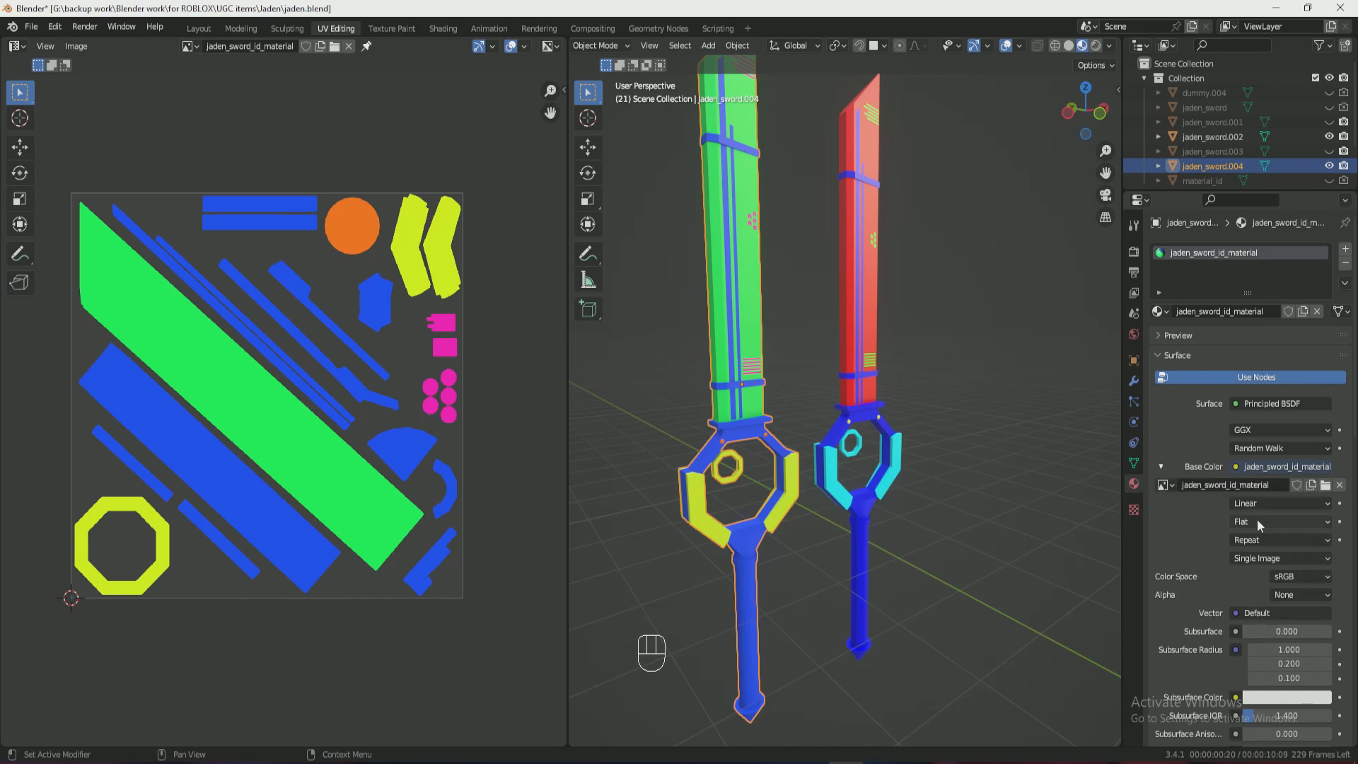
{"action": "left_click", "coordinate": [1327, 486]}
{"action": "left_click", "coordinate": [739, 297]}
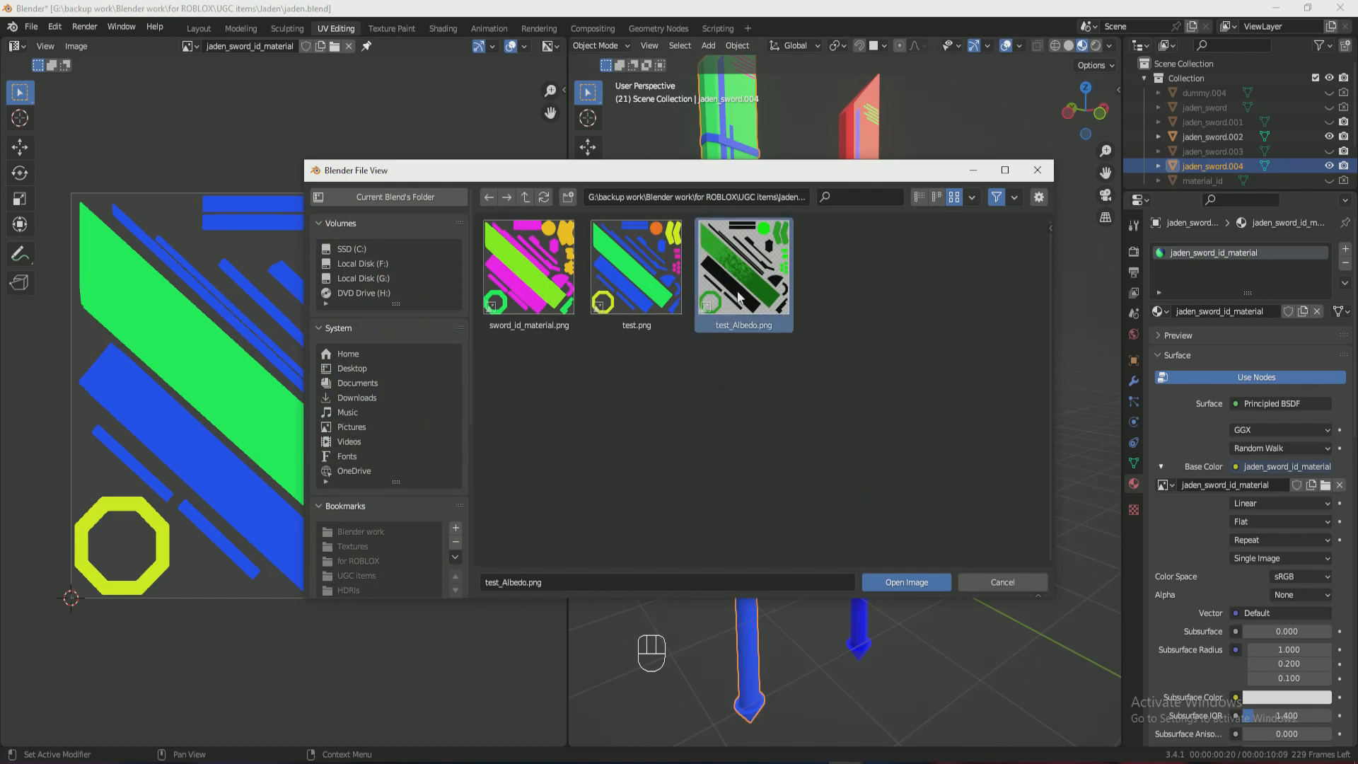
{"action": "double_click", "coordinate": [739, 297]}
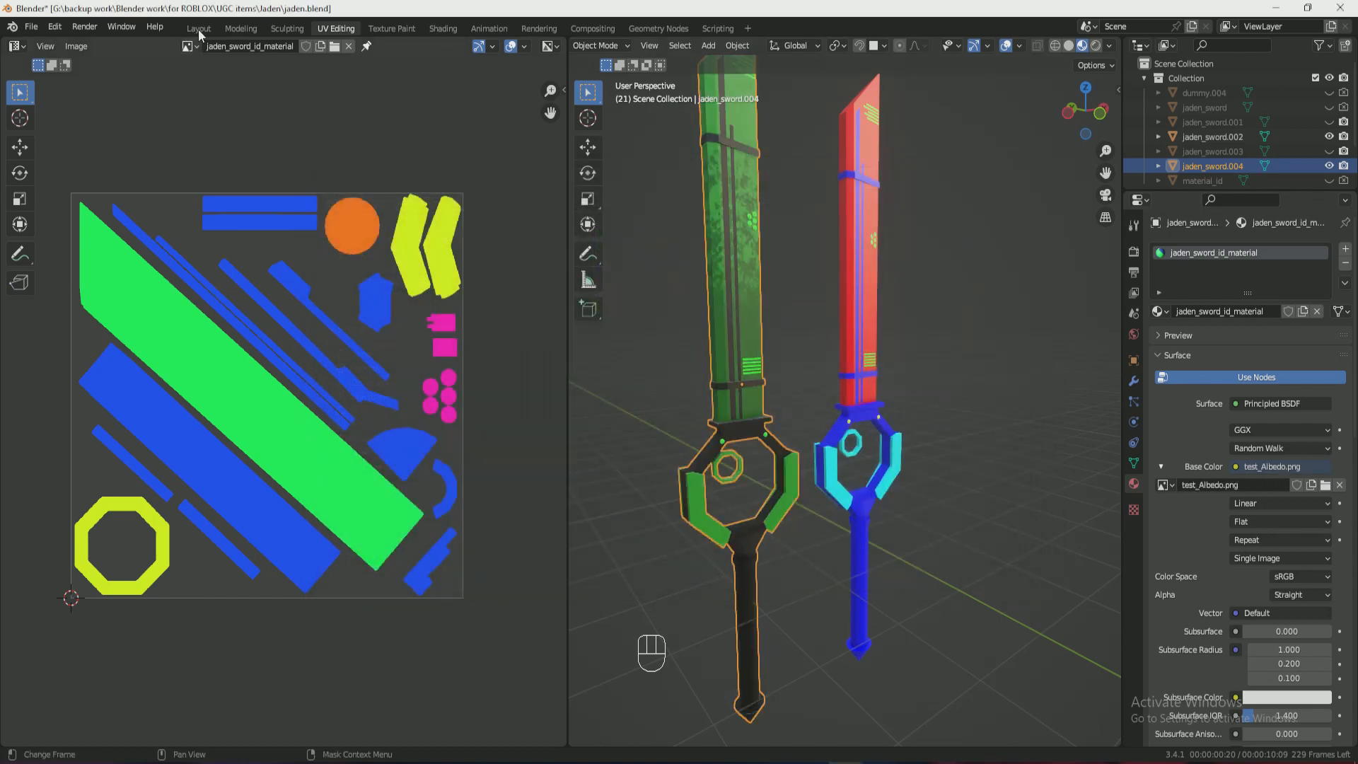
{"action": "left_click", "coordinate": [912, 276]}
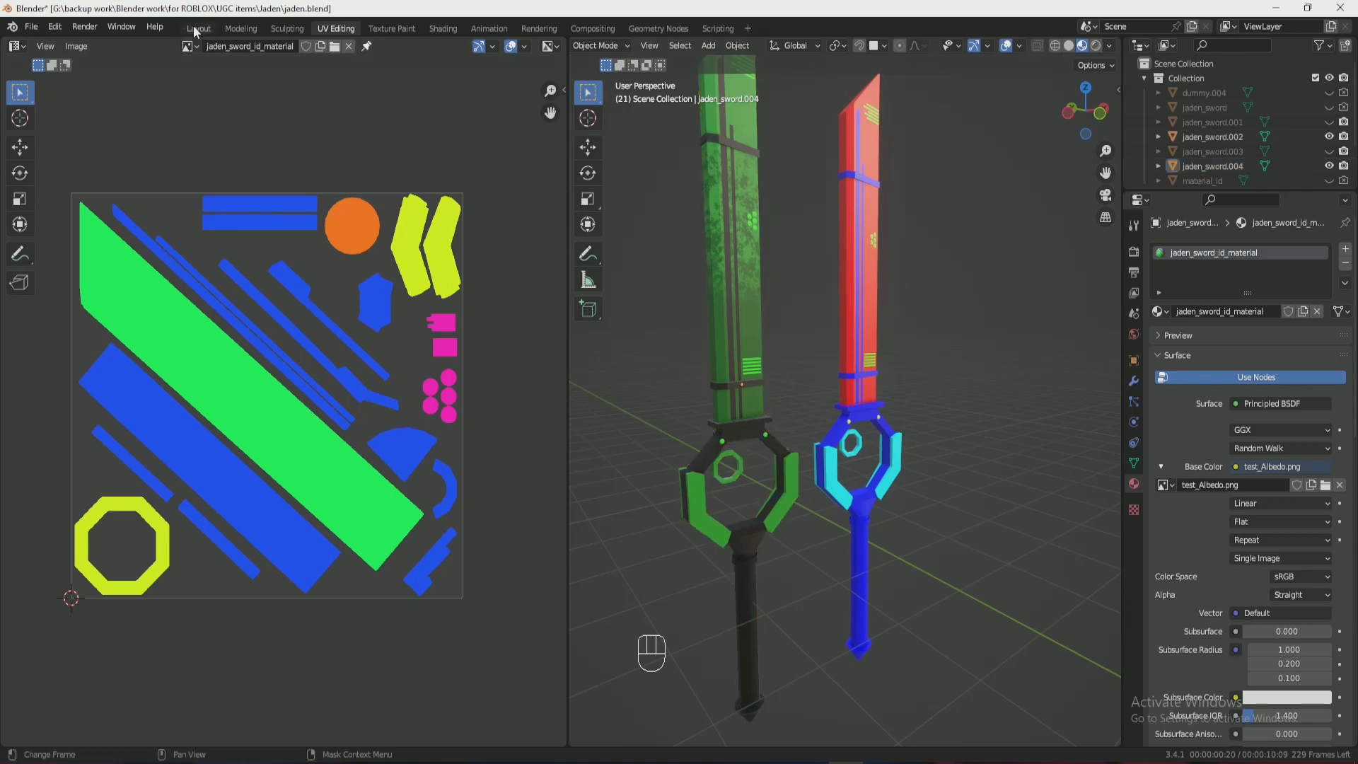
Examine the green sword's applied texture up close in the Layout workspace, especially around the guard plate below the blade.
{"action": "left_click", "coordinate": [197, 29]}
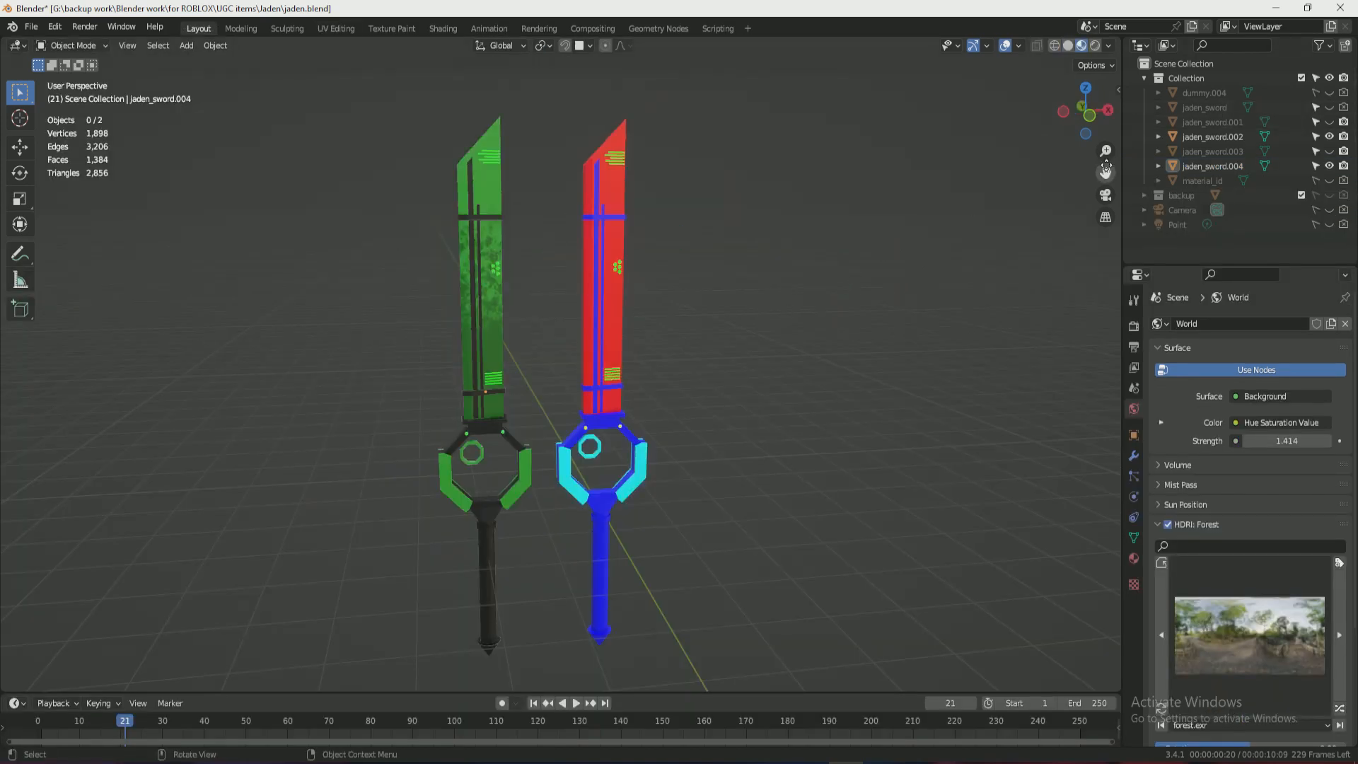
{"action": "left_click_drag", "start_coordinate": [1106, 172], "coordinate": [1189, 175]}
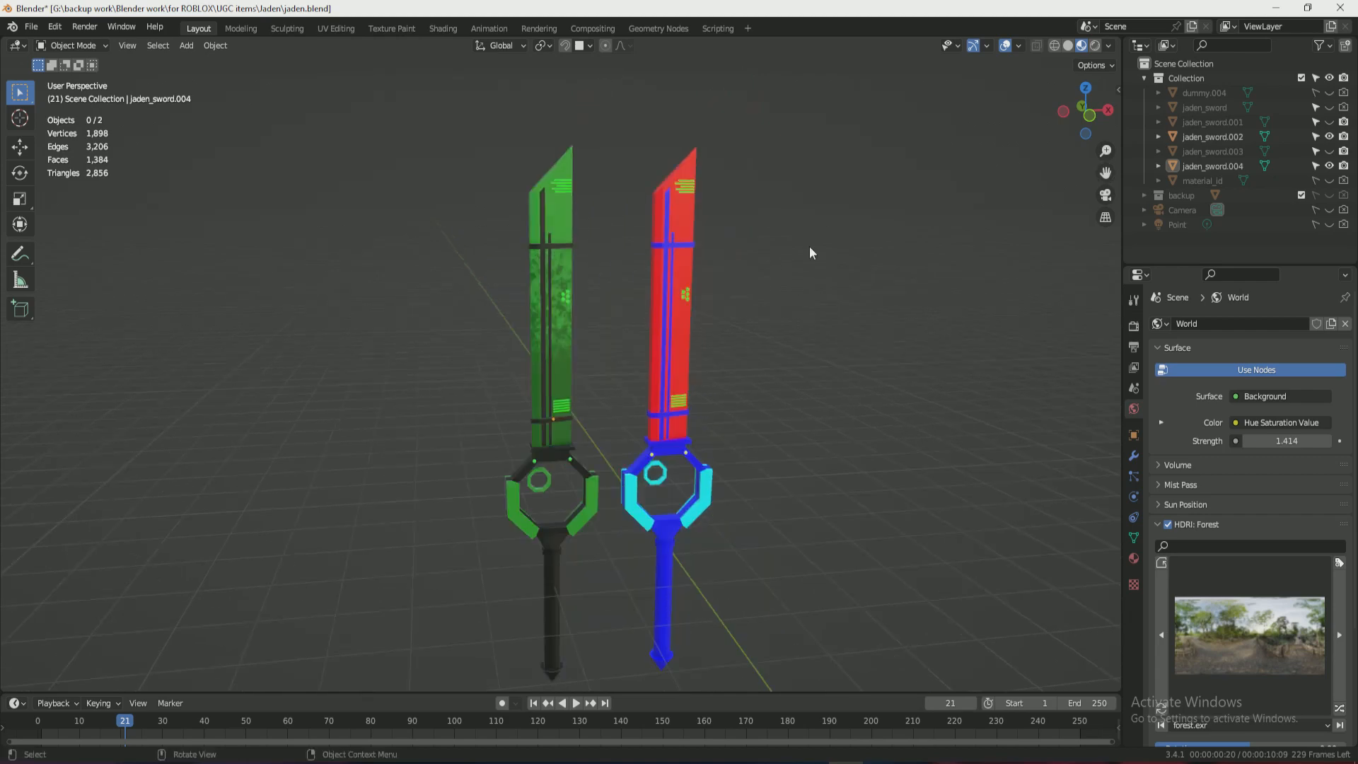
{"action": "scroll", "coordinate": [809, 246], "scroll_direction": "up", "scroll_amount": 4}
{"action": "scroll", "coordinate": [809, 242], "scroll_direction": "down", "scroll_amount": 1}
{"action": "mouse_move", "coordinate": [1086, 116]}
{"action": "left_mouse_down"}
{"action": "mouse_move", "coordinate": [1070, 111]}
{"action": "mouse_move", "coordinate": [1089, 108]}
{"action": "left_mouse_up"}
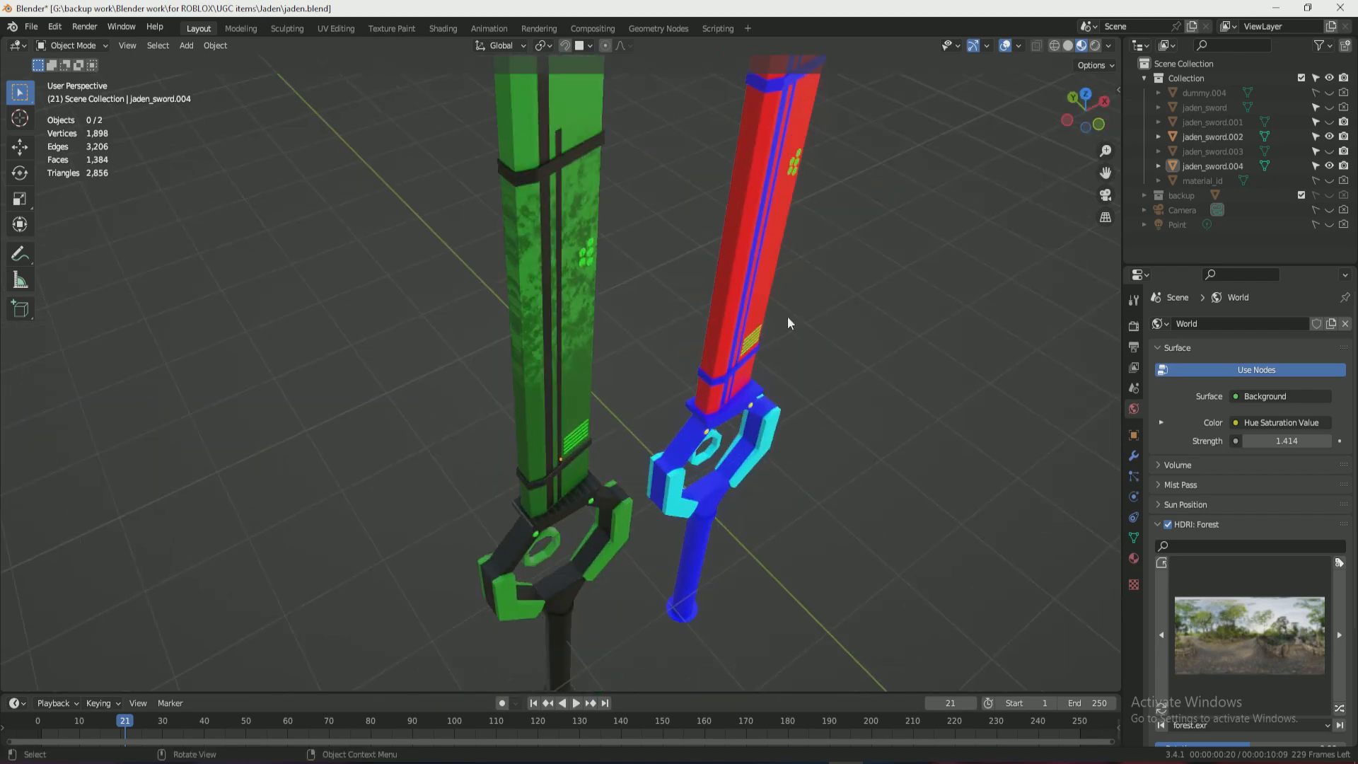
{"action": "scroll", "coordinate": [787, 317], "scroll_direction": "up", "scroll_amount": 3}
{"action": "left_click_drag", "start_coordinate": [1105, 173], "coordinate": [1071, 18]}
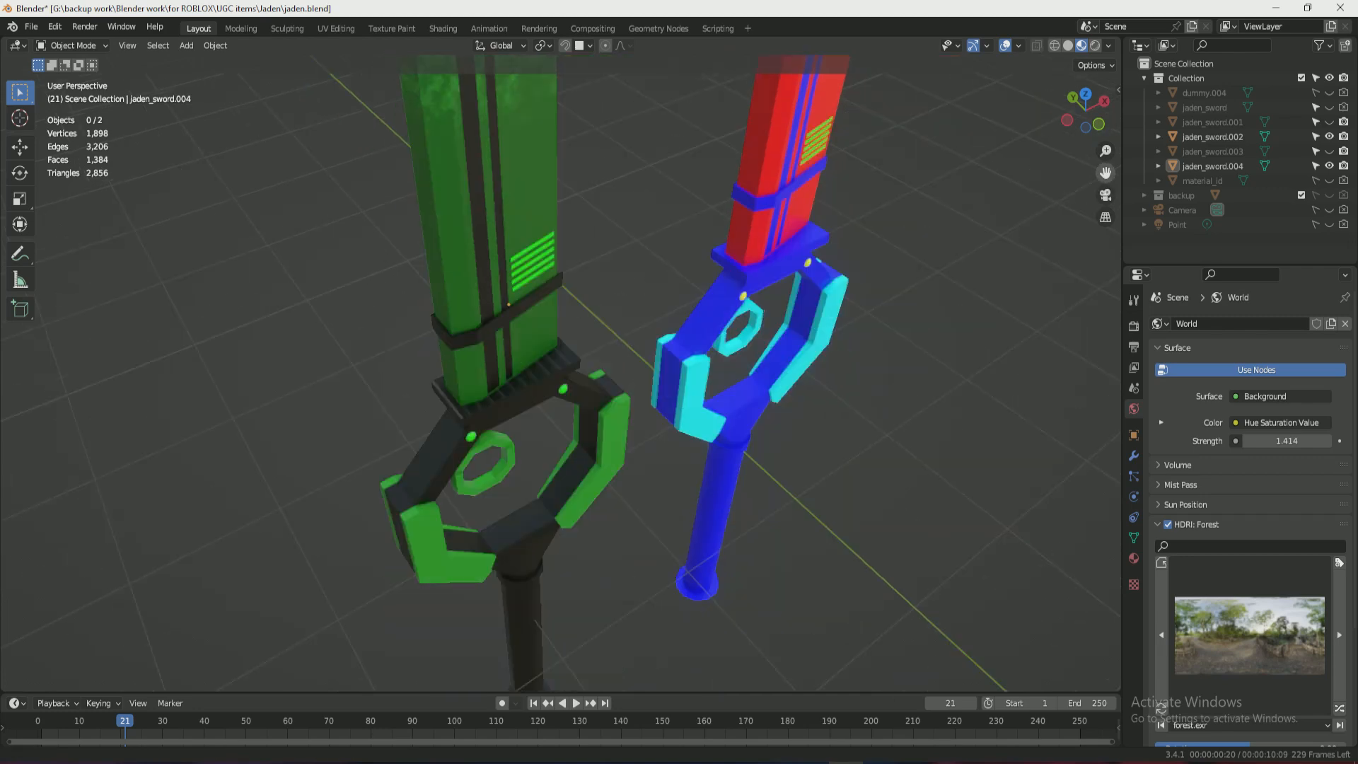
{"action": "scroll", "coordinate": [572, 543], "scroll_direction": "up", "scroll_amount": 4}
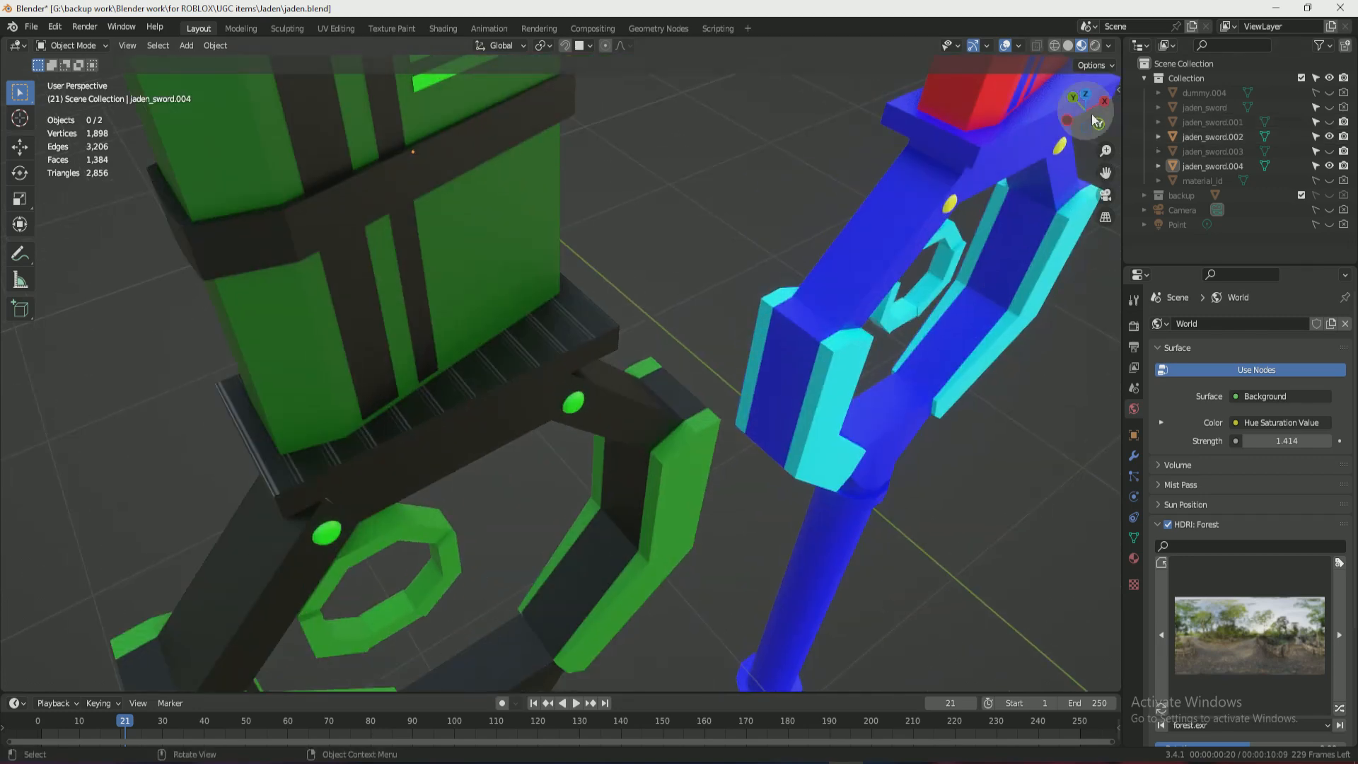
{"action": "left_click_drag", "start_coordinate": [1087, 111], "coordinate": [1155, 87]}
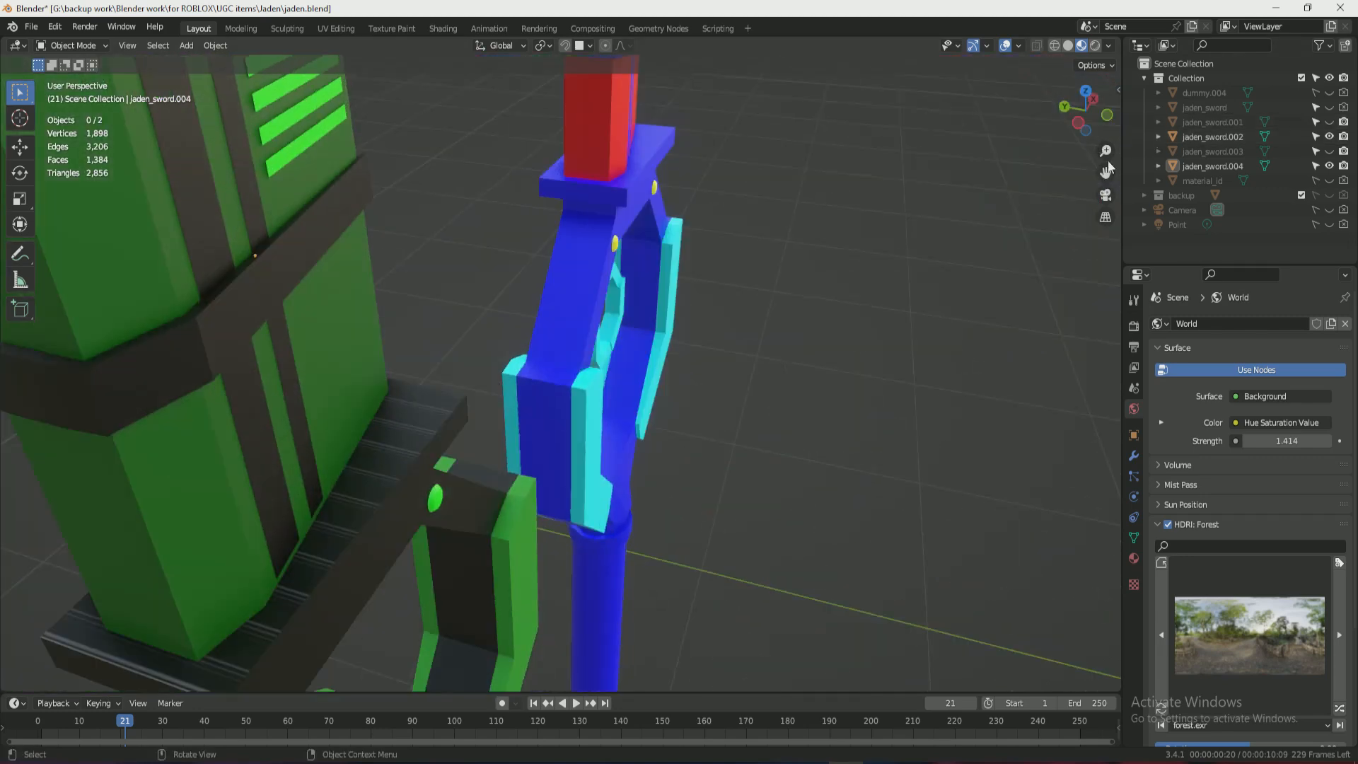
{"action": "left_click_drag", "start_coordinate": [1106, 174], "coordinate": [1321, 35]}
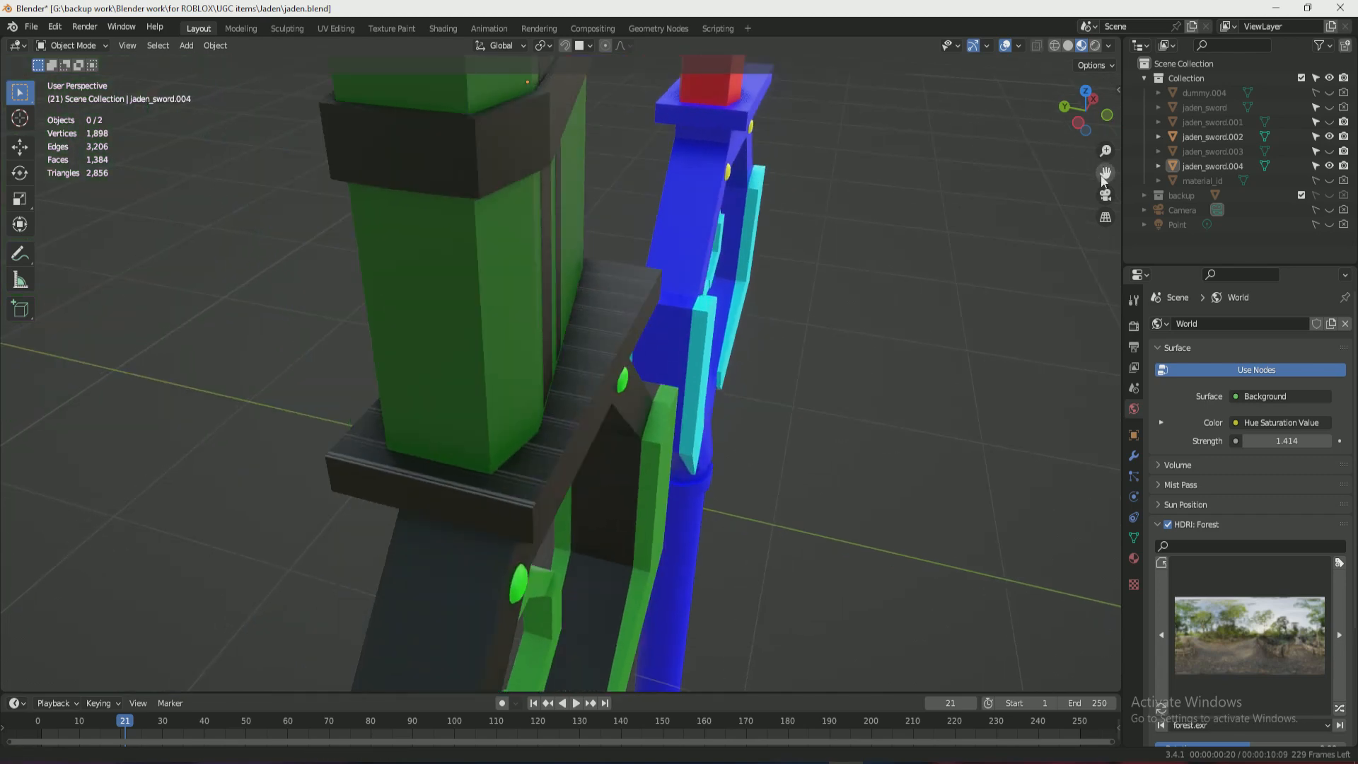
{"action": "left_click_drag", "start_coordinate": [1080, 119], "coordinate": [1049, 170]}
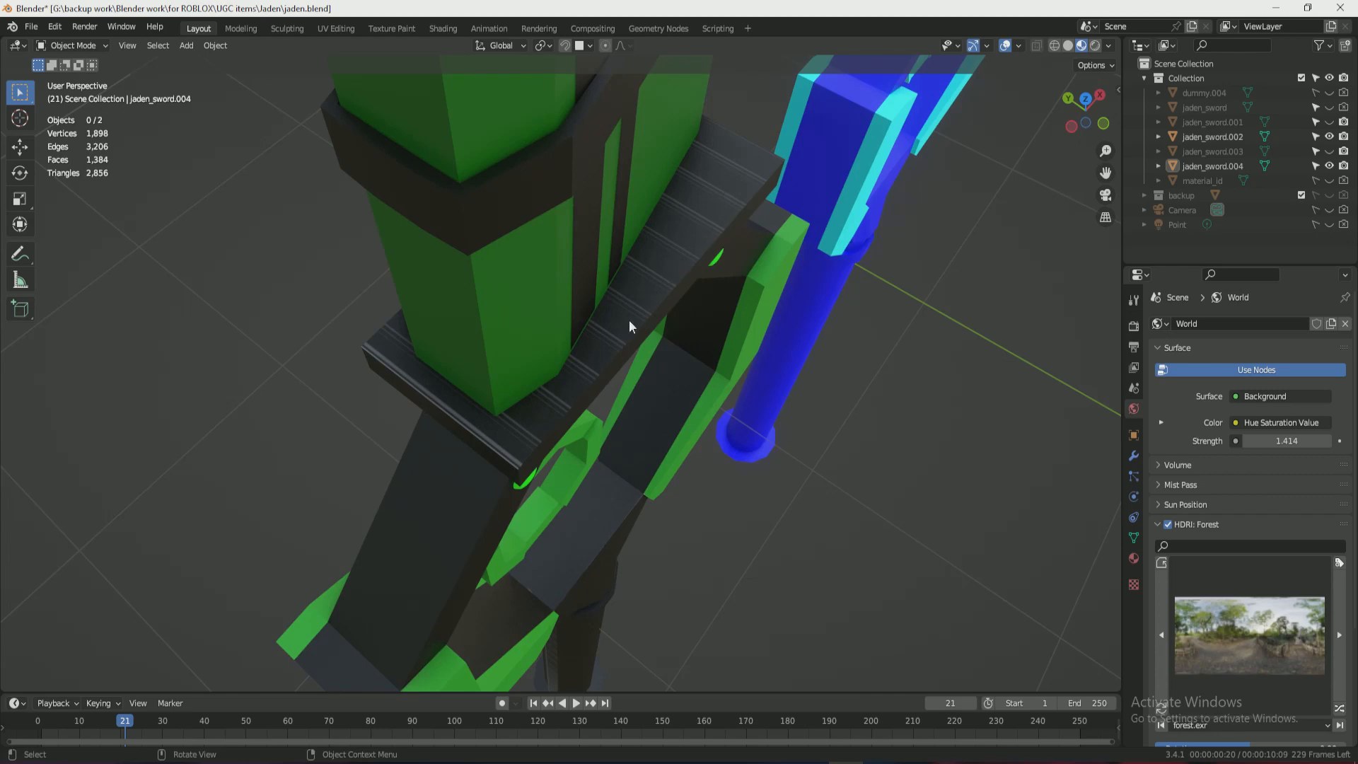
{"action": "left_click_drag", "start_coordinate": [1087, 113], "coordinate": [879, 167]}
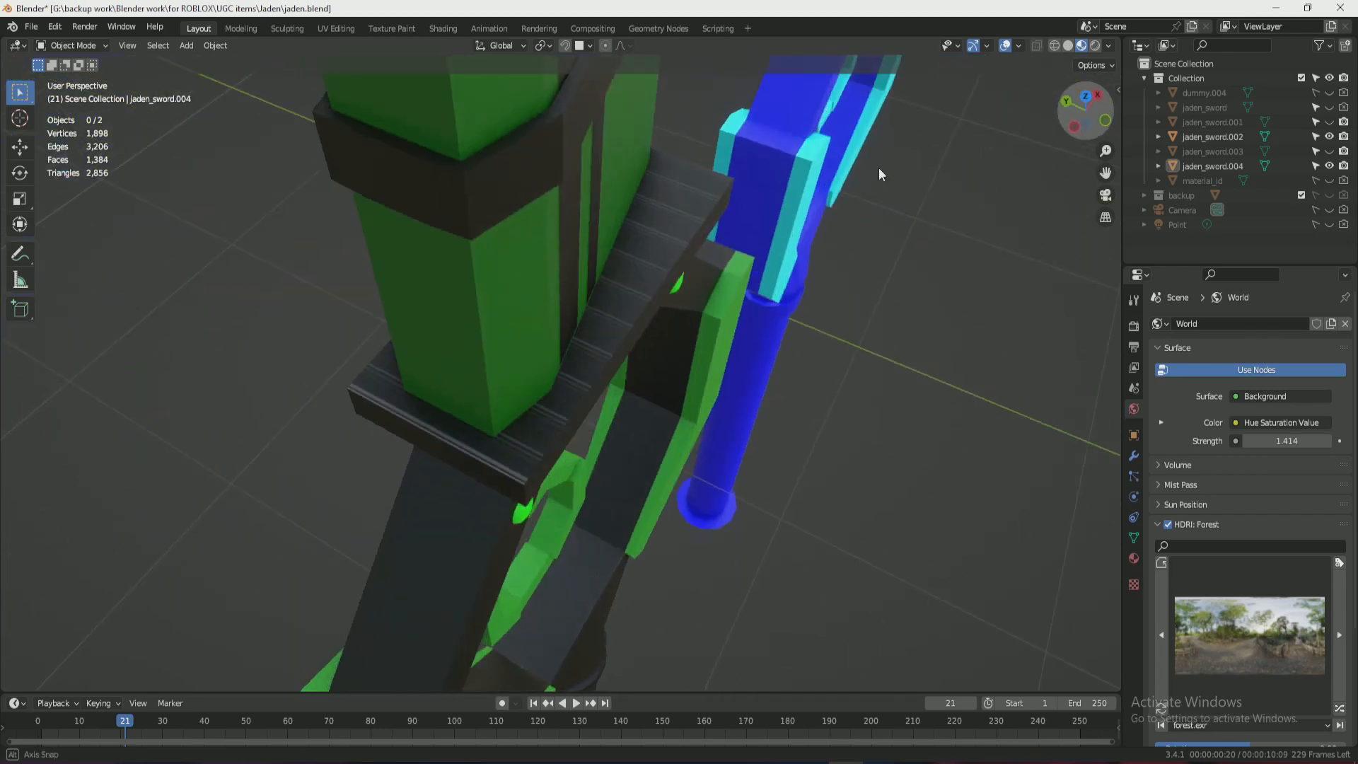
Select all linked faces of the green sword's guard plate in Edit Mode within the UV Editing workspace.
{"action": "left_click", "coordinate": [621, 316]}
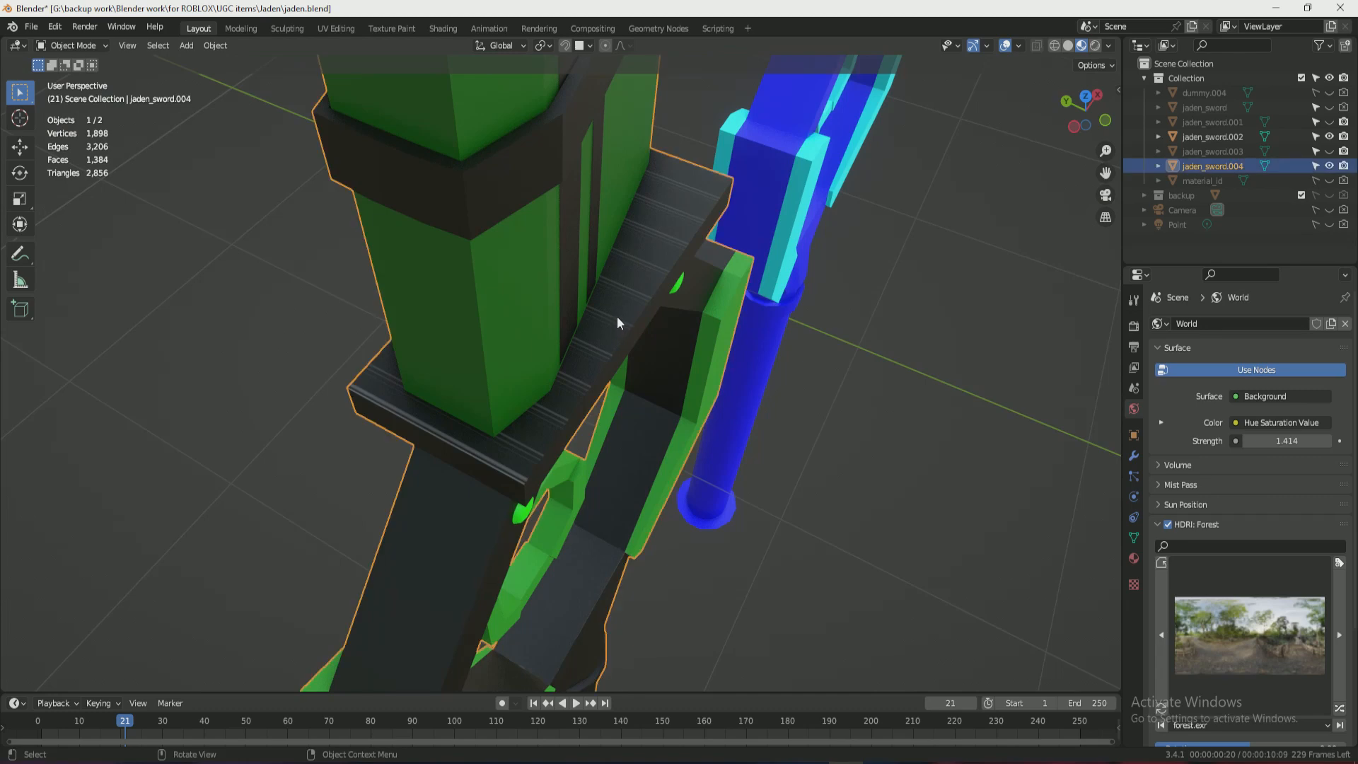
{"action": "left_click", "coordinate": [338, 30]}
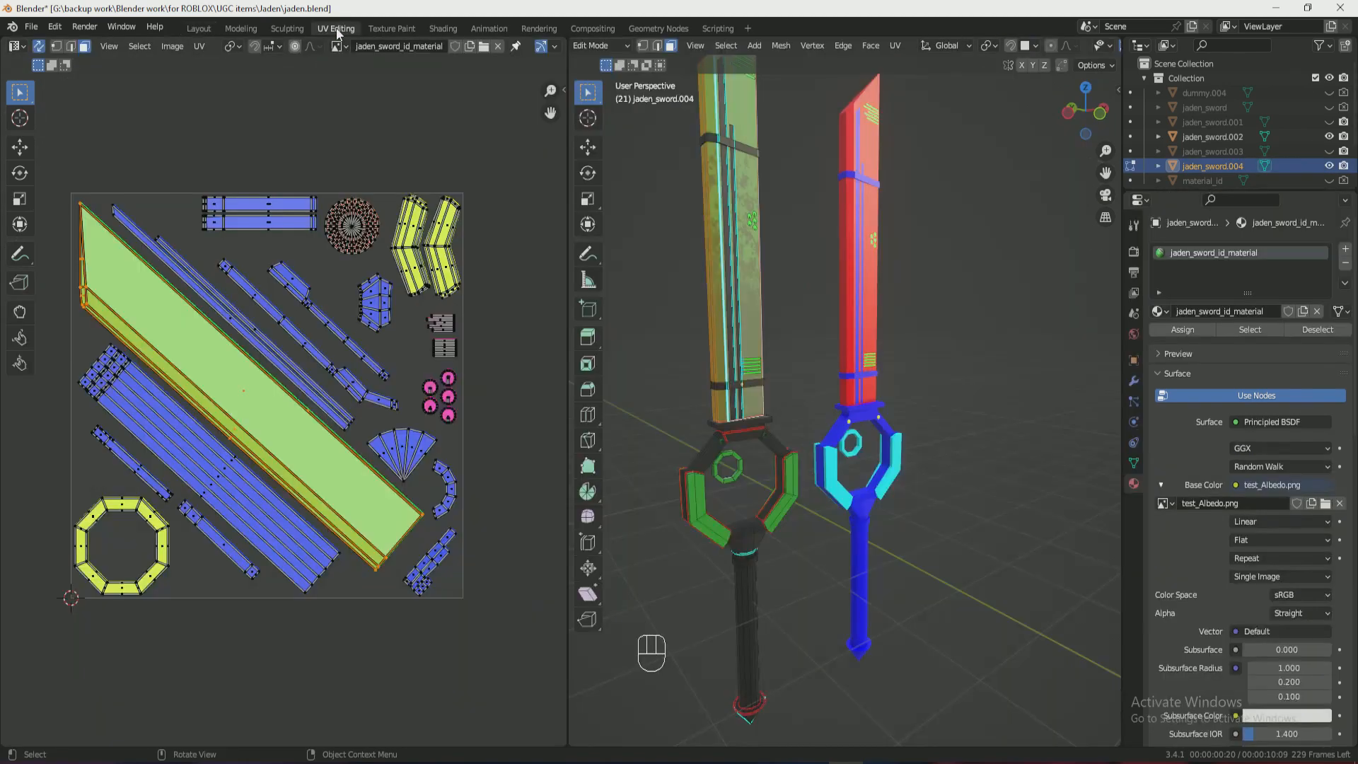
{"action": "key", "text": "Tab"}
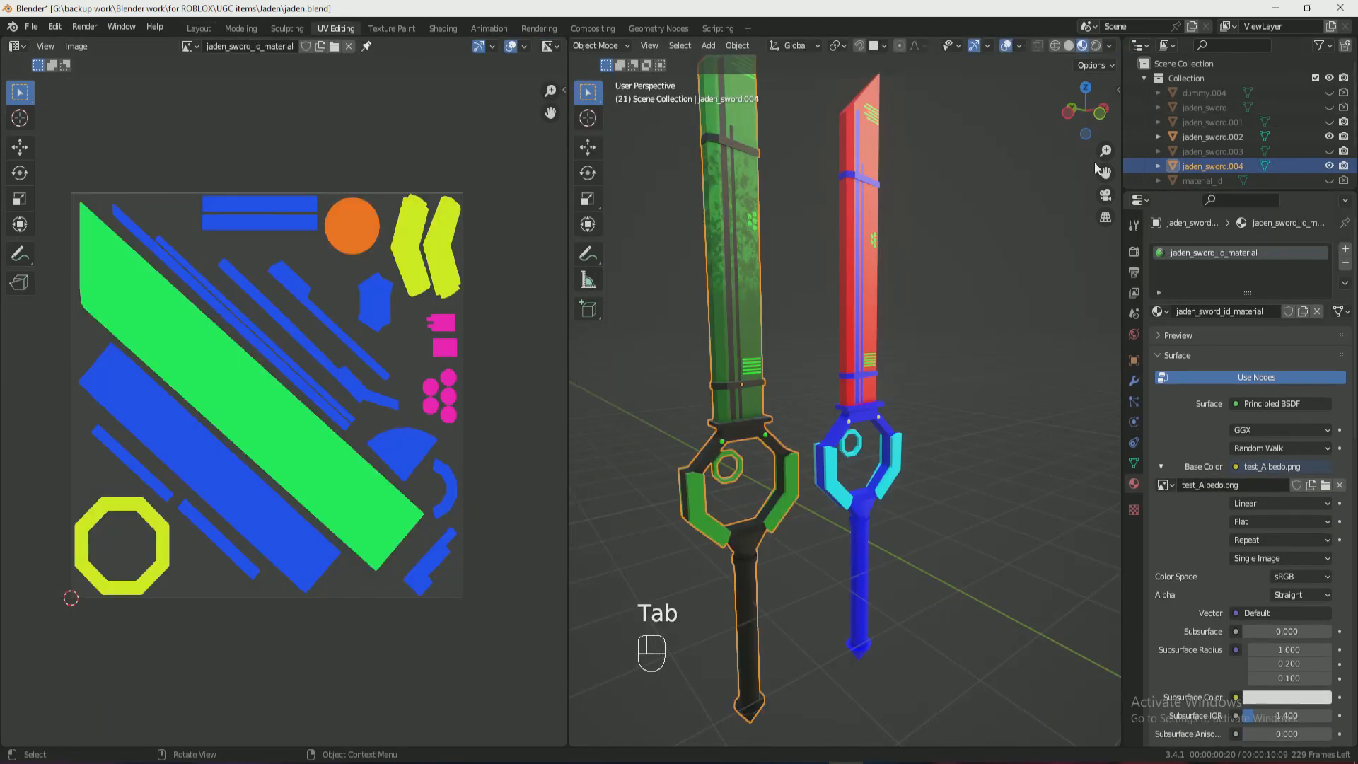
{"action": "left_click_drag", "start_coordinate": [1089, 124], "coordinate": [1179, 174]}
{"action": "scroll", "coordinate": [769, 432], "scroll_direction": "up", "scroll_amount": 5}
{"action": "left_click_drag", "start_coordinate": [1081, 128], "coordinate": [1067, 156]}
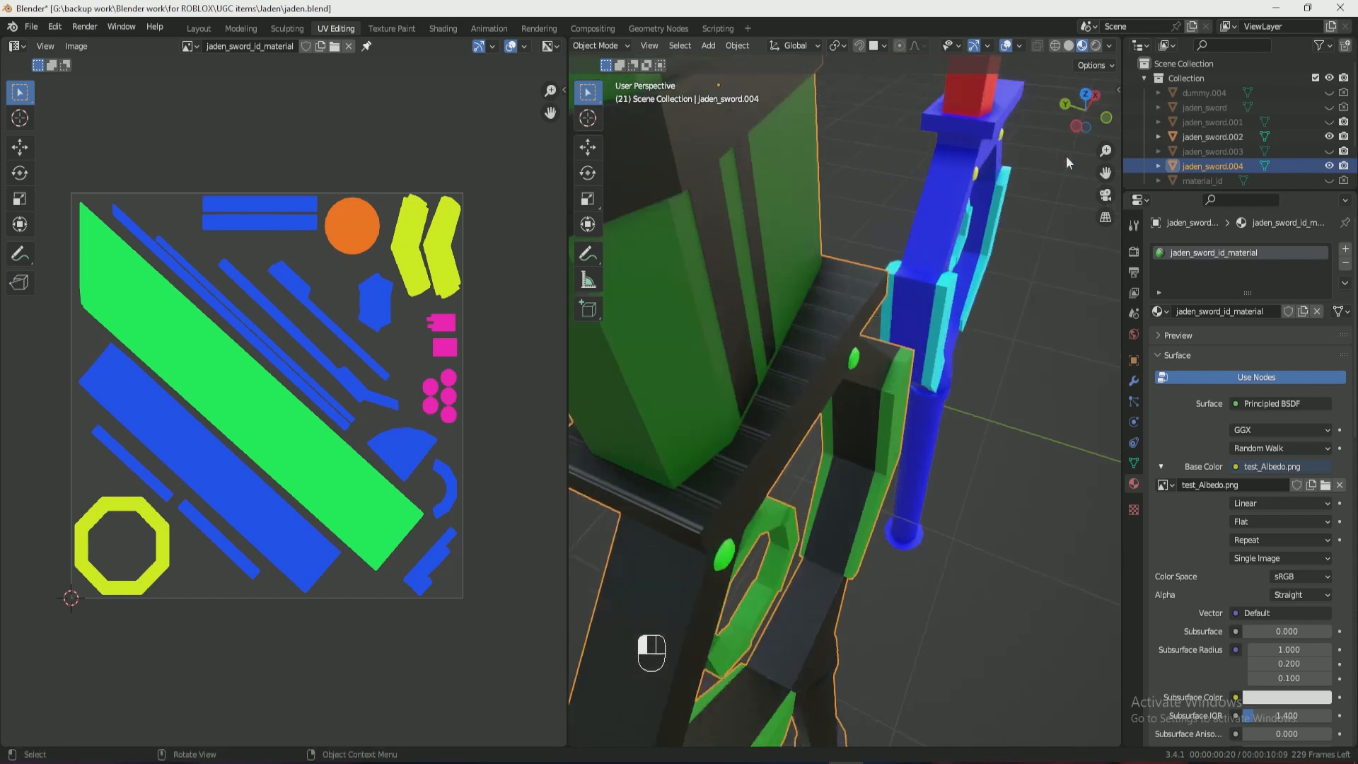
{"action": "key", "text": "Tab"}
{"action": "left_click", "coordinate": [819, 334]}
{"action": "key", "text": "3"}
{"action": "key", "text": "l"}
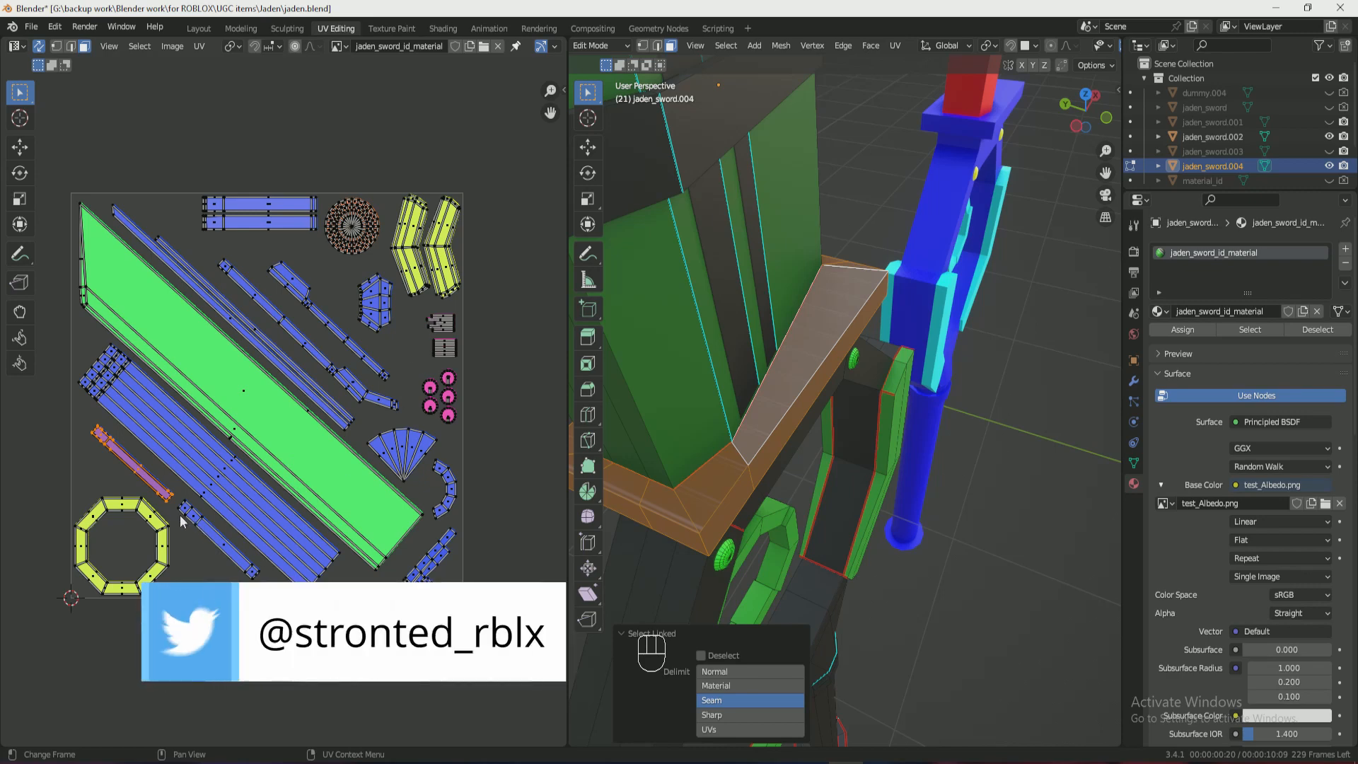
Scale the guard plate's UV island down slightly to sit well inside its blue patch, and return to Object Mode.
{"action": "key", "text": "KP_Decimal"}
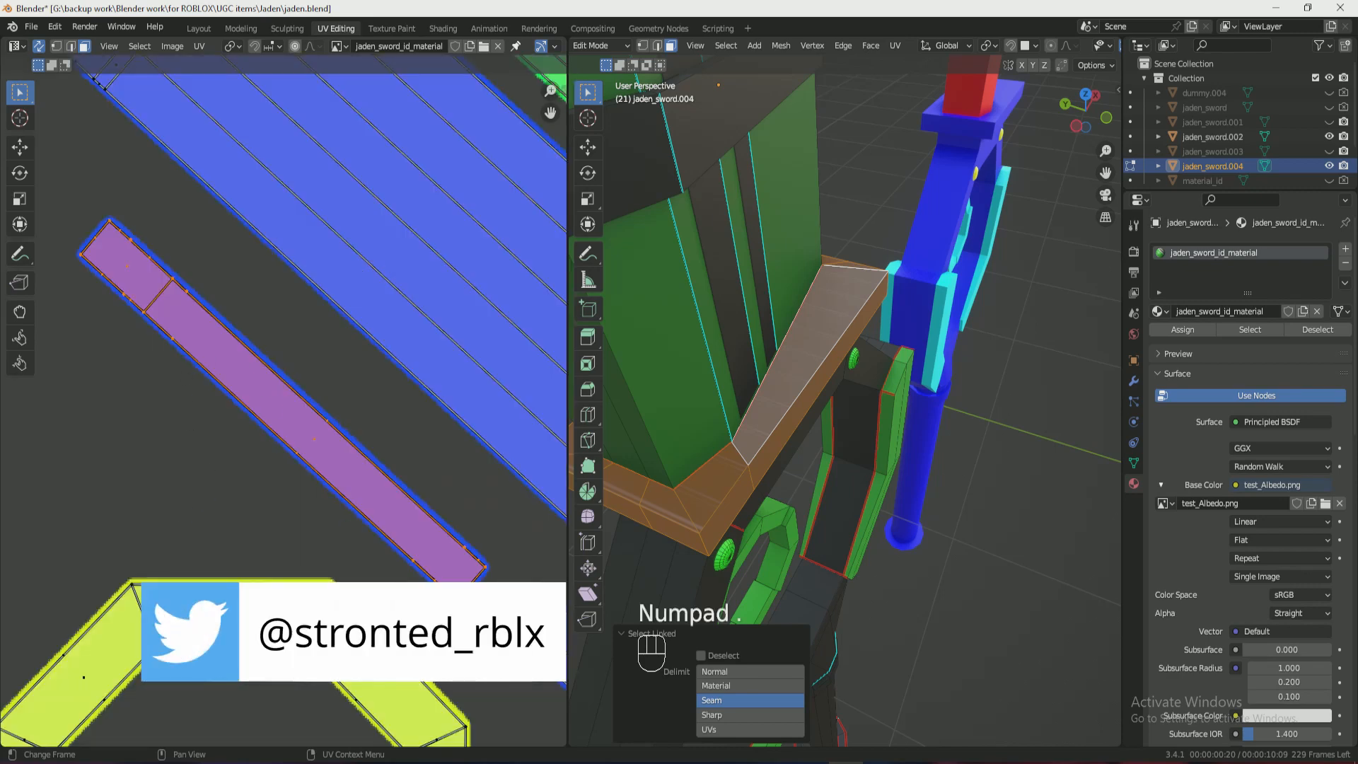
{"action": "key", "text": "s"}
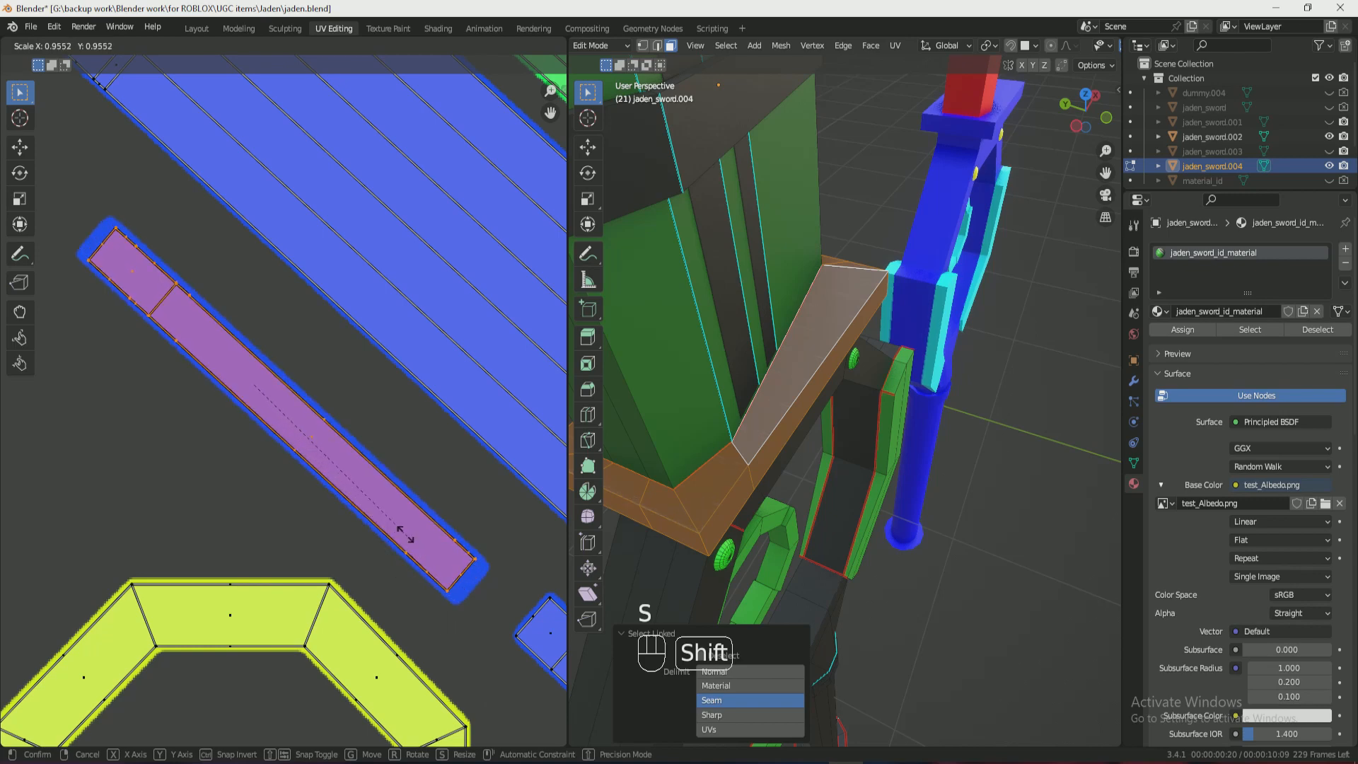
{"action": "left_click", "coordinate": [372, 541]}
{"action": "key", "text": "s"}
{"action": "left_click", "coordinate": [392, 570]}
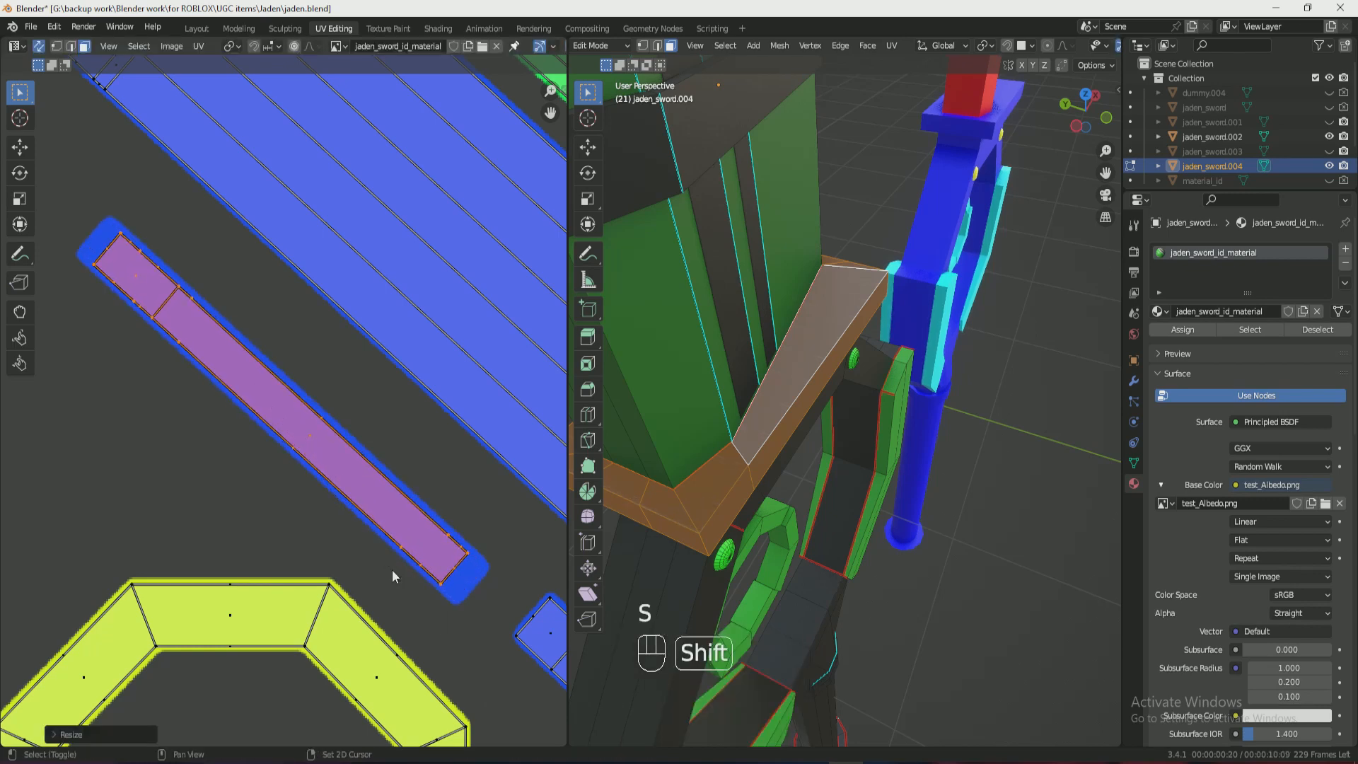
{"action": "key", "text": "Tab"}
{"action": "left_click", "coordinate": [1016, 397]}
Examine the corrected guard plate and both full swords in the UV Editing and Layout workspaces.
{"action": "left_click_drag", "start_coordinate": [1090, 113], "coordinate": [1053, 64]}
{"action": "scroll", "coordinate": [864, 306], "scroll_direction": "down", "scroll_amount": 5}
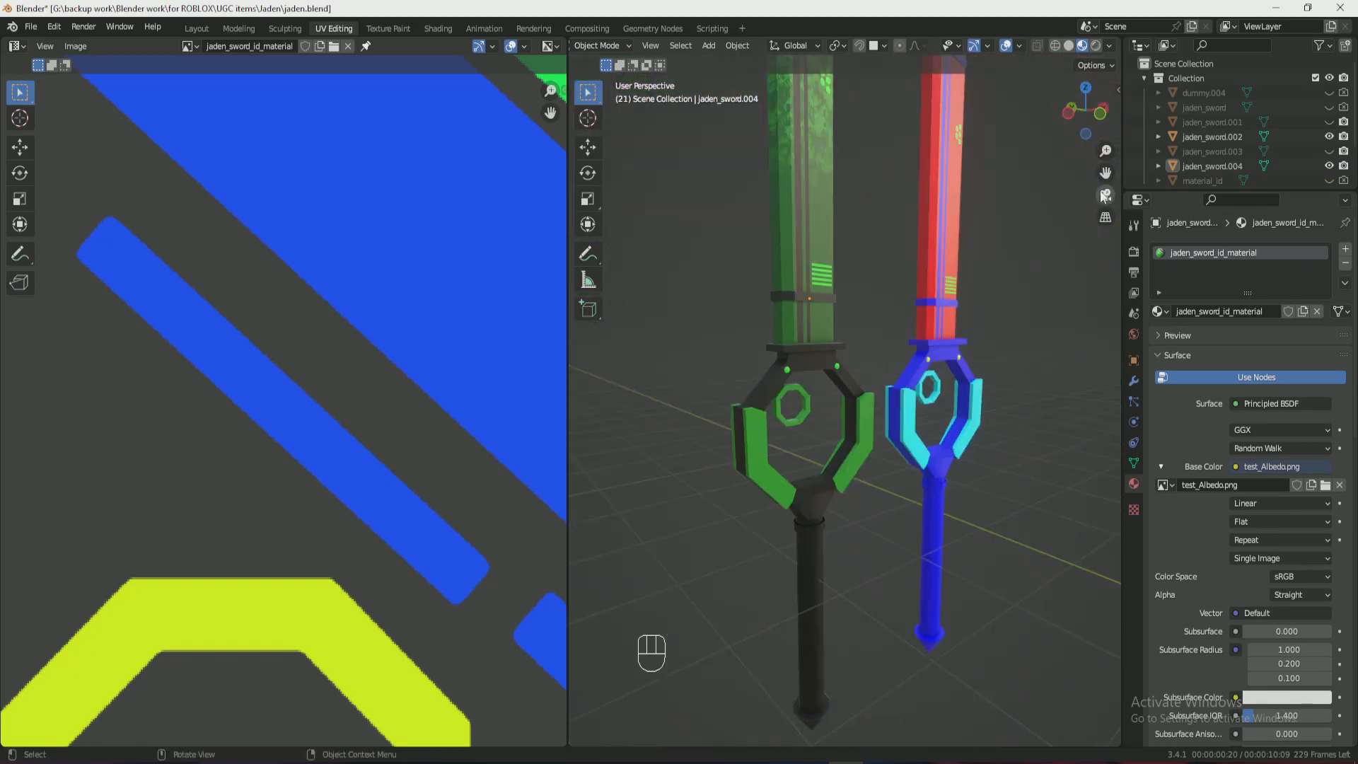
{"action": "left_click_drag", "start_coordinate": [1106, 172], "coordinate": [1132, 244]}
{"action": "scroll", "coordinate": [946, 200], "scroll_direction": "down", "scroll_amount": 4}
{"action": "mouse_move", "coordinate": [1088, 116]}
{"action": "left_mouse_down"}
{"action": "mouse_move", "coordinate": [1008, 125]}
{"action": "mouse_move", "coordinate": [997, 161]}
{"action": "mouse_move", "coordinate": [1217, 88]}
{"action": "mouse_move", "coordinate": [1041, 119]}
{"action": "mouse_move", "coordinate": [1082, 117]}
{"action": "left_mouse_up"}
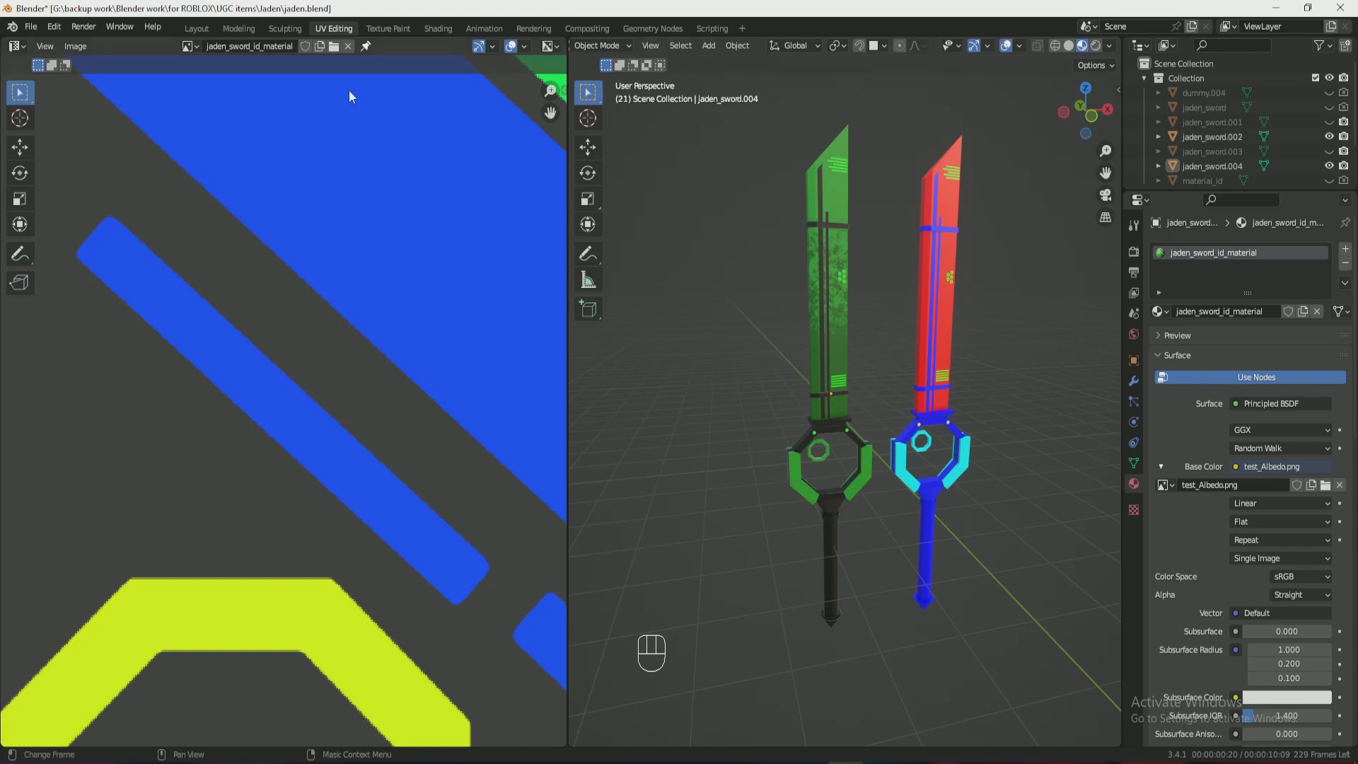
{"action": "left_click", "coordinate": [196, 28]}
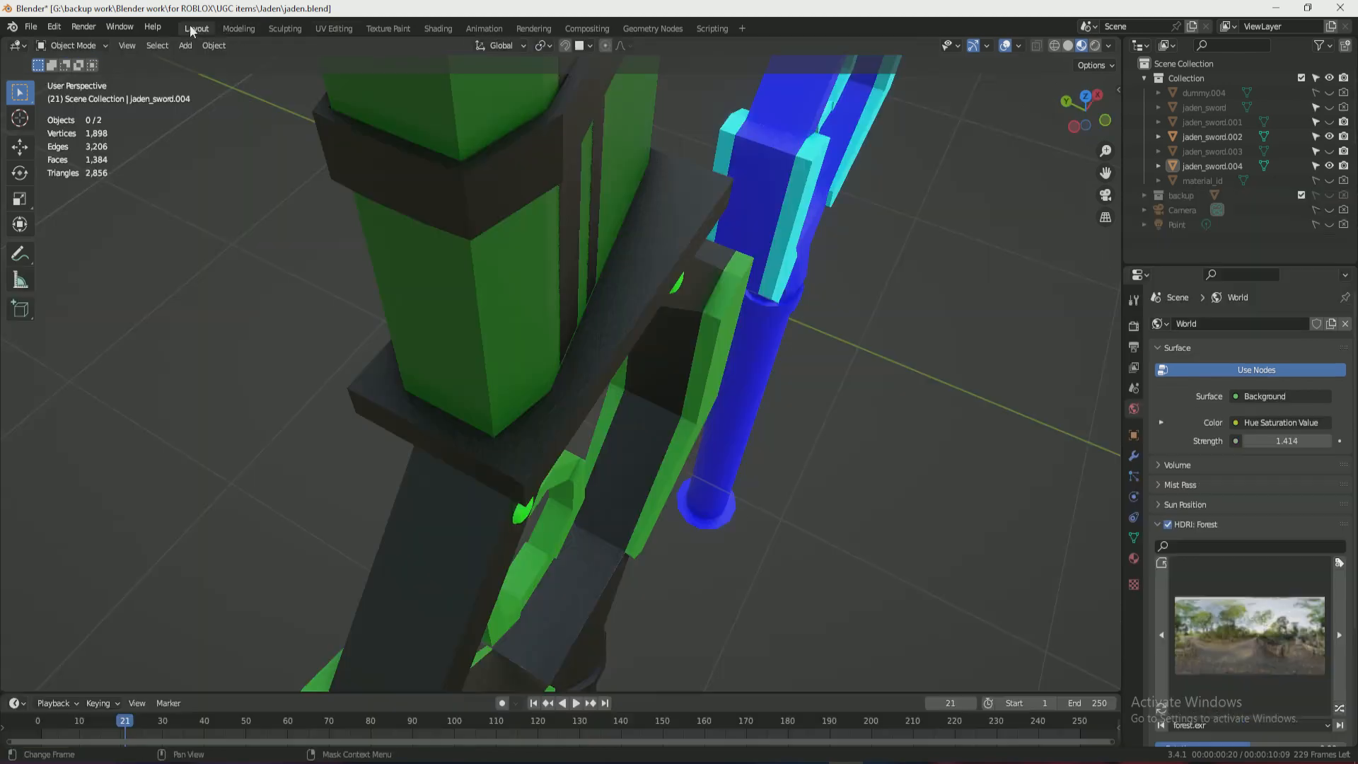
{"action": "scroll", "coordinate": [919, 232], "scroll_direction": "down", "scroll_amount": 4}
{"action": "left_click_drag", "start_coordinate": [1083, 115], "coordinate": [990, 60]}
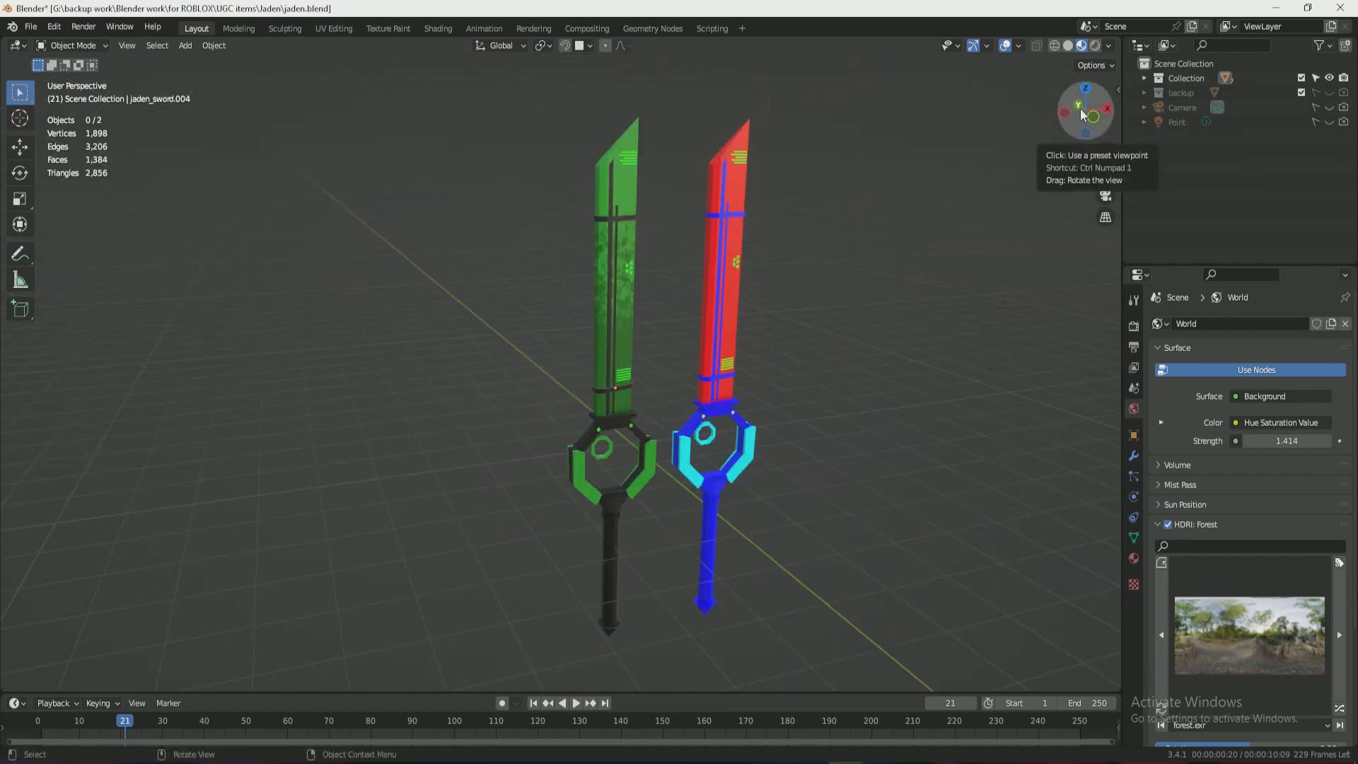
{"action": "left_click_drag", "start_coordinate": [1081, 115], "coordinate": [923, 82]}
{"action": "middle_click_drag", "start_coordinate": [637, 354], "coordinate": [647, 391]}
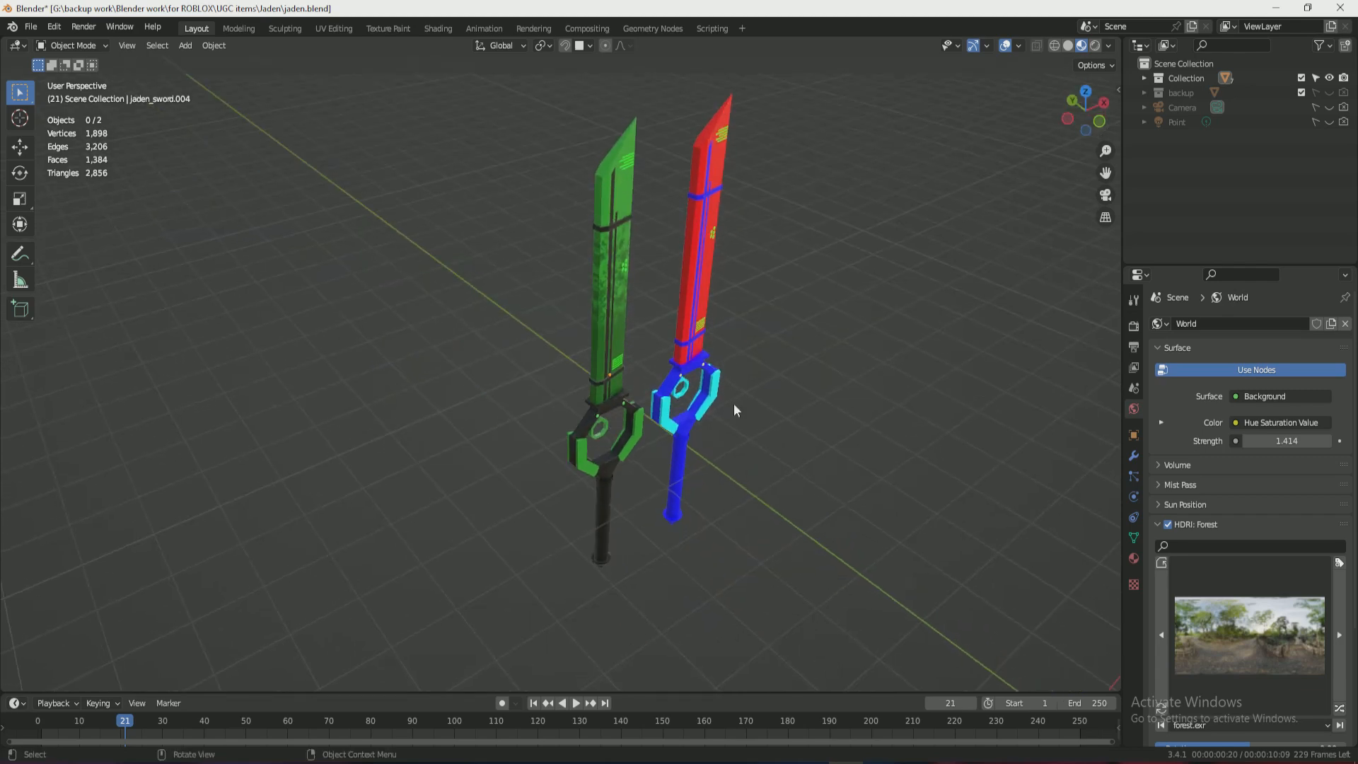